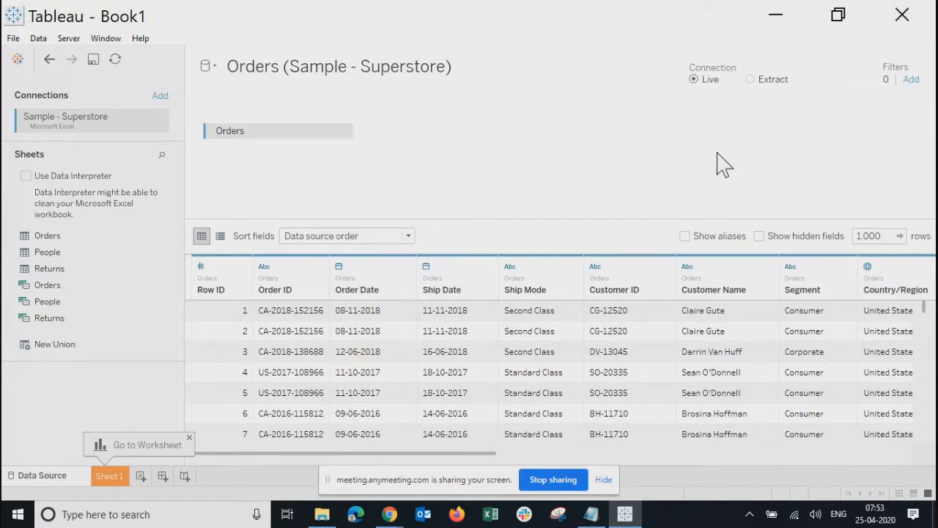
View the data source filters dialog for the Orders connection and close it without adding a filter
left_click(911, 80)
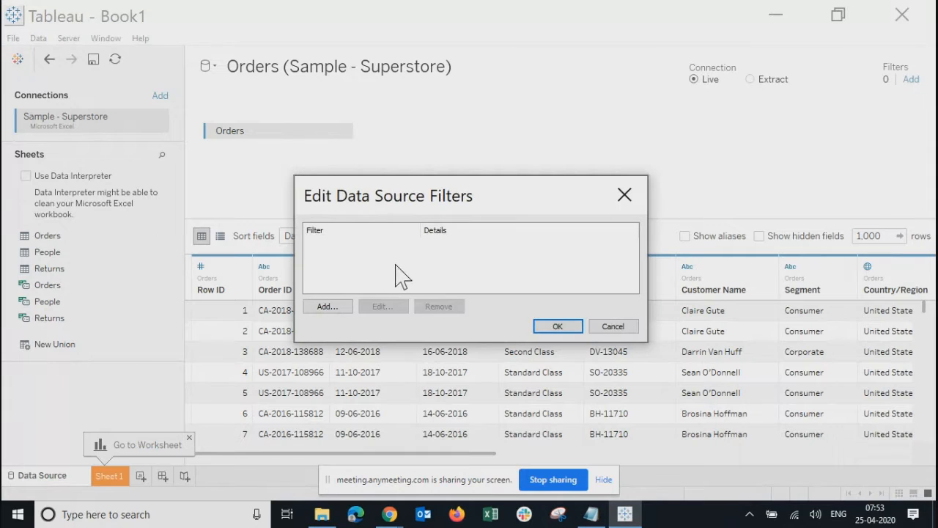
left_click(610, 196)
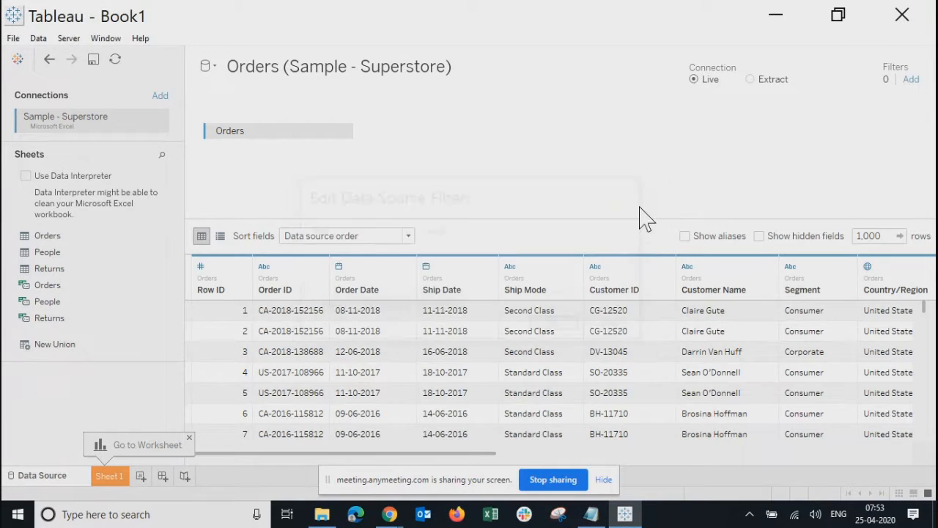
Examine the general, wildcard, condition and top options of a City filter on Sheet 1, leaving without applying it
left_click(116, 483)
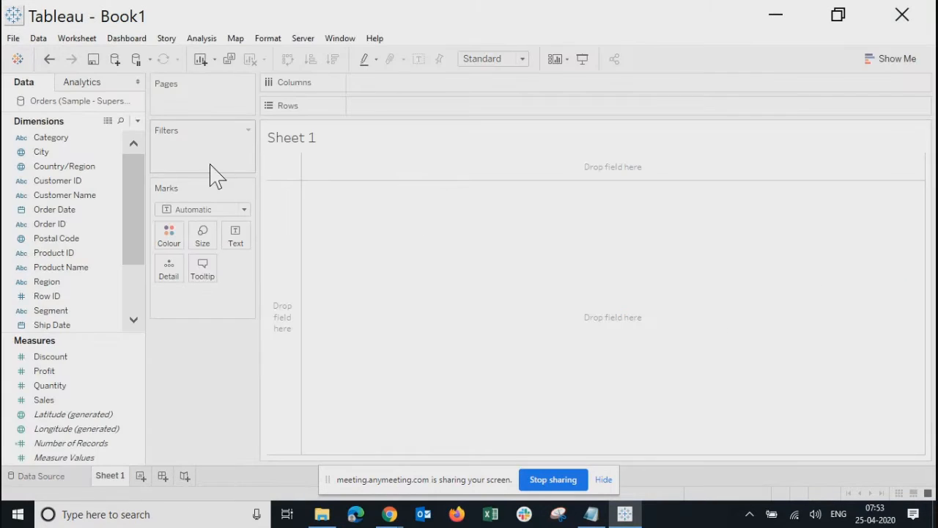
left_click_drag(41, 152, 189, 152)
left_click(393, 114)
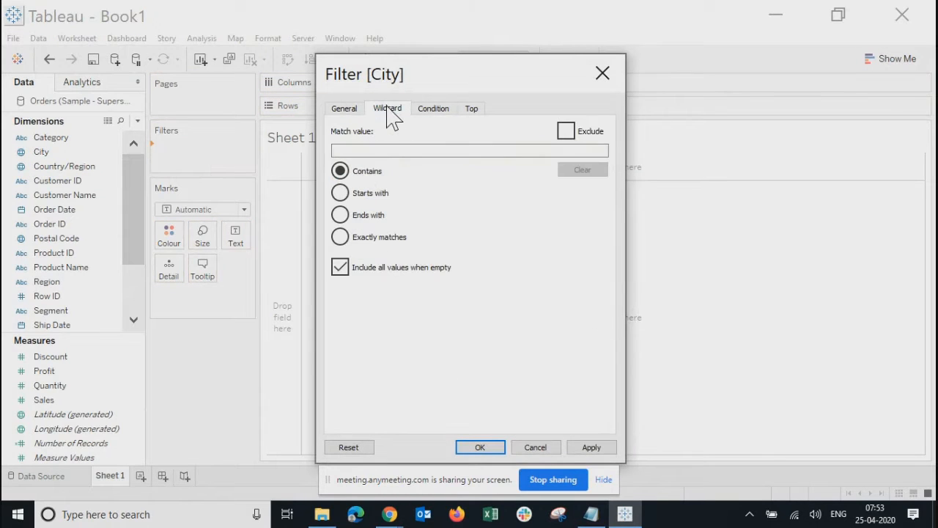
left_click(431, 111)
left_click(471, 110)
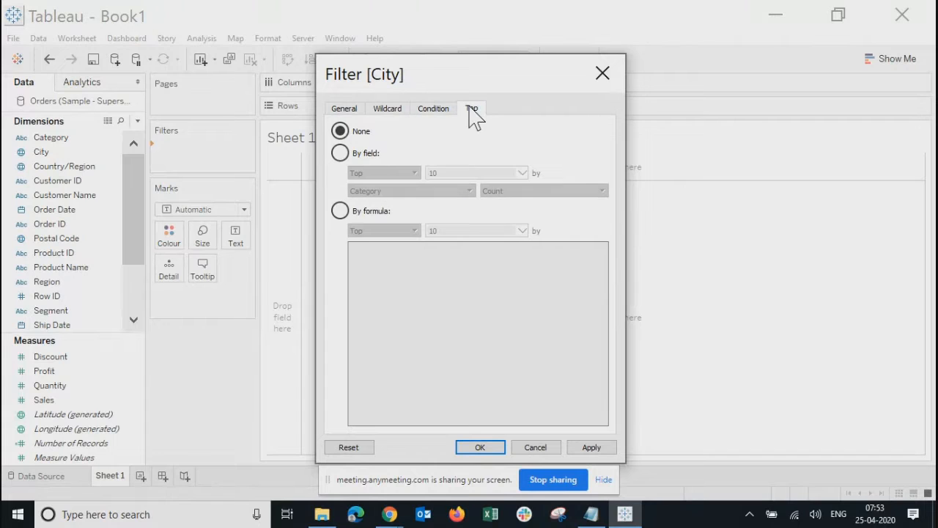
left_click(434, 113)
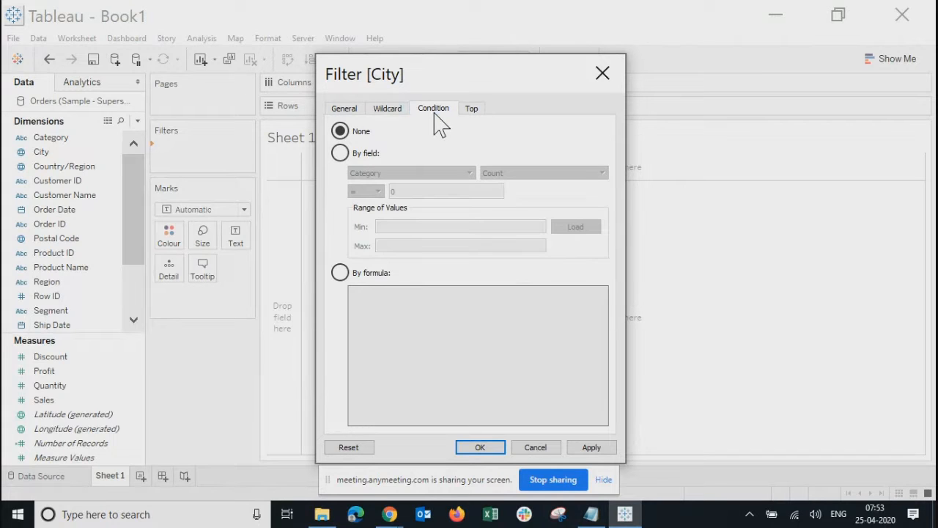
left_click(379, 116)
left_click(346, 110)
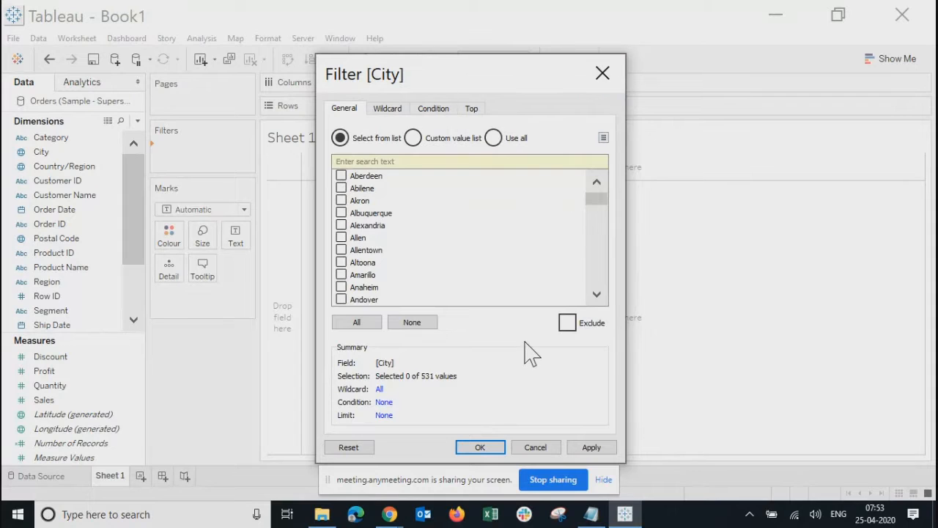
left_click(606, 76)
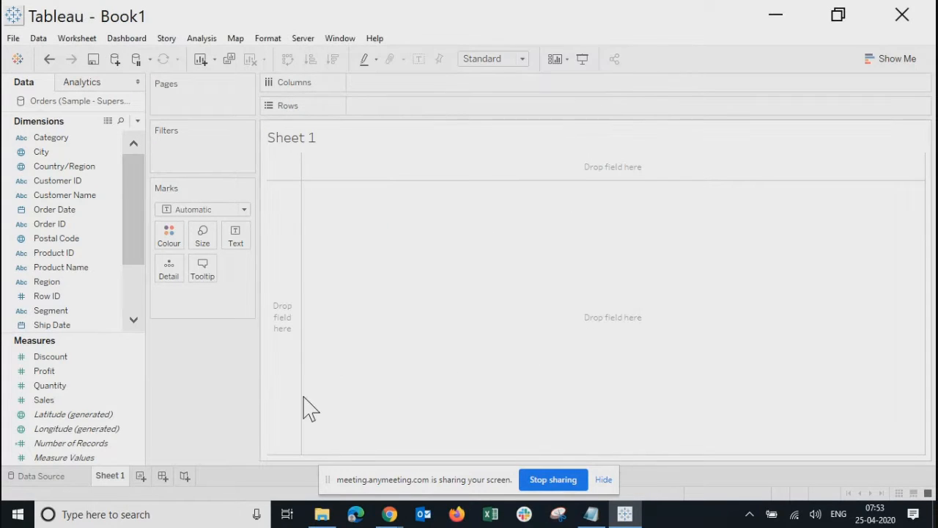
Return to the data source page and review its data source filters dialog again, leaving it without adding anything
left_click(44, 475)
left_click(912, 79)
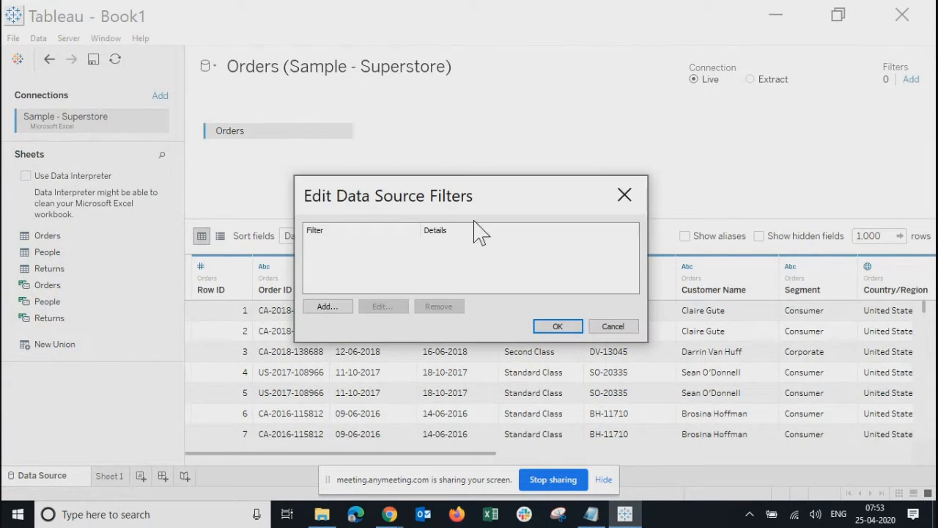
left_click_drag(493, 183, 463, 140)
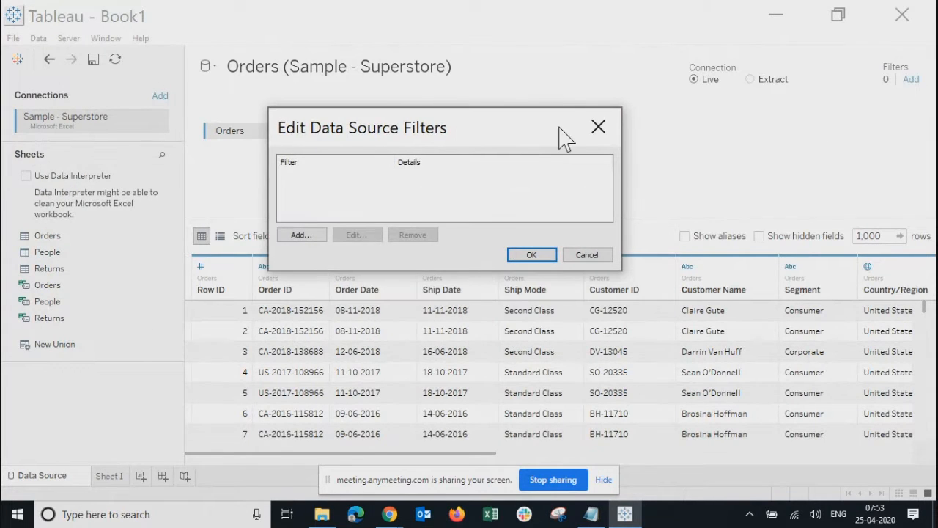
left_click(599, 128)
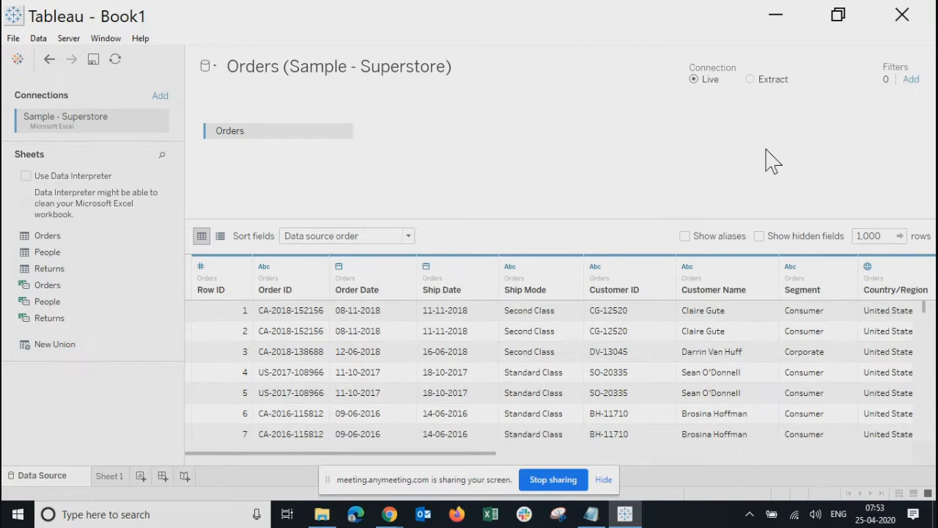
Switch the Orders connection to an extract and open its data source filters
left_click(751, 79)
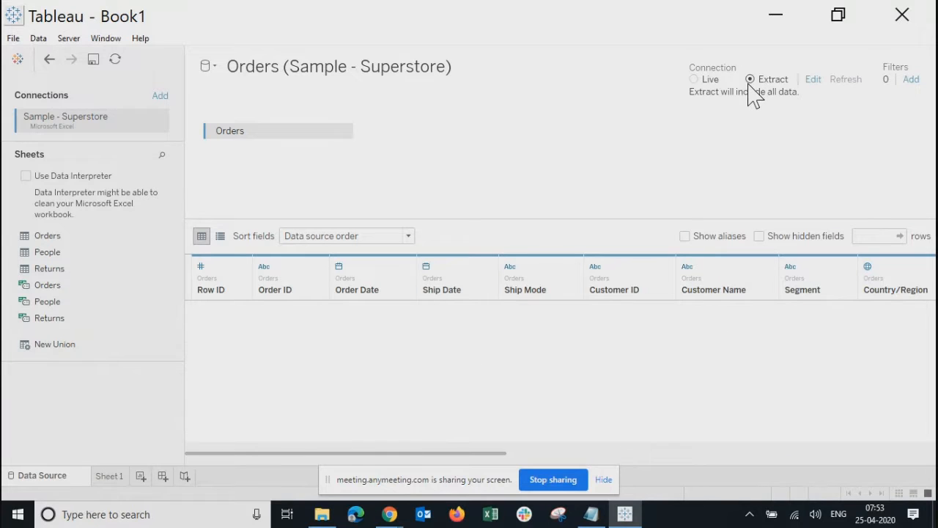
left_click(912, 79)
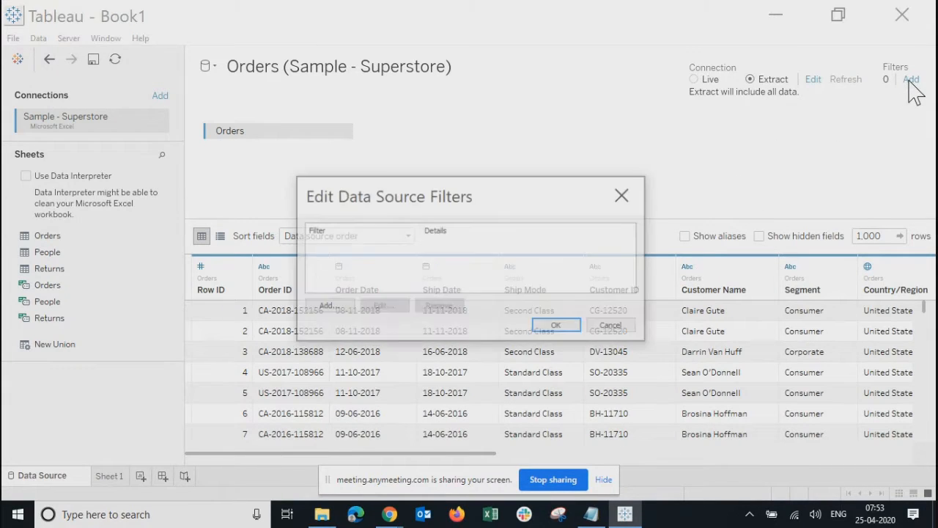
left_click(330, 307)
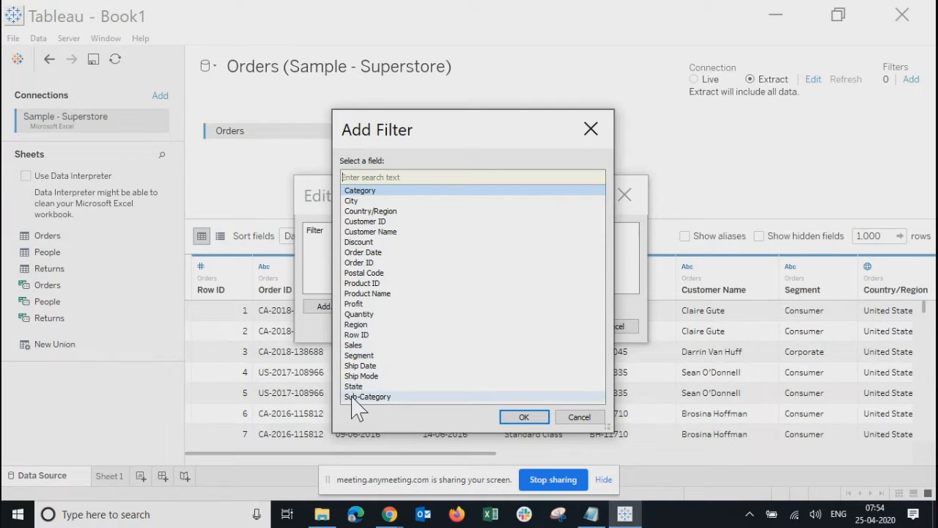
left_click(355, 211)
left_click(522, 417)
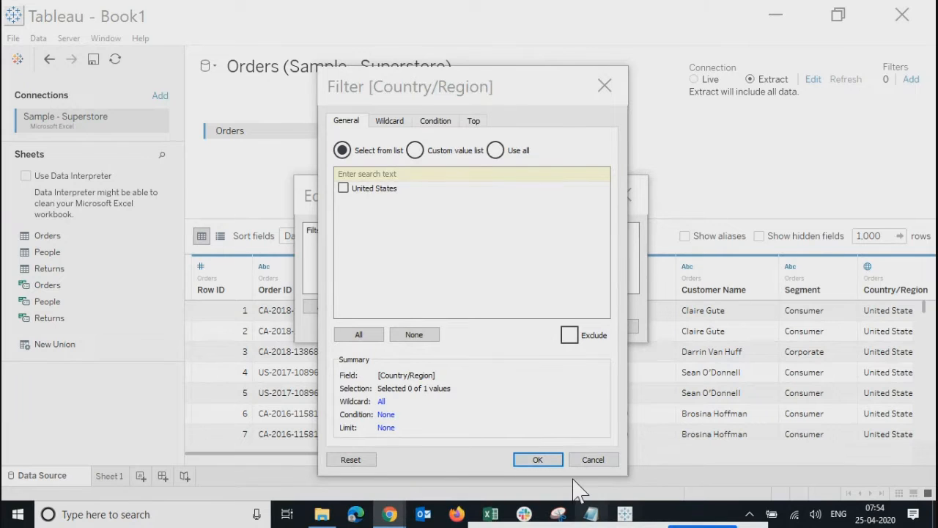
left_click(607, 459)
Add a data source filter on Region that keeps East, South and West
left_click(334, 308)
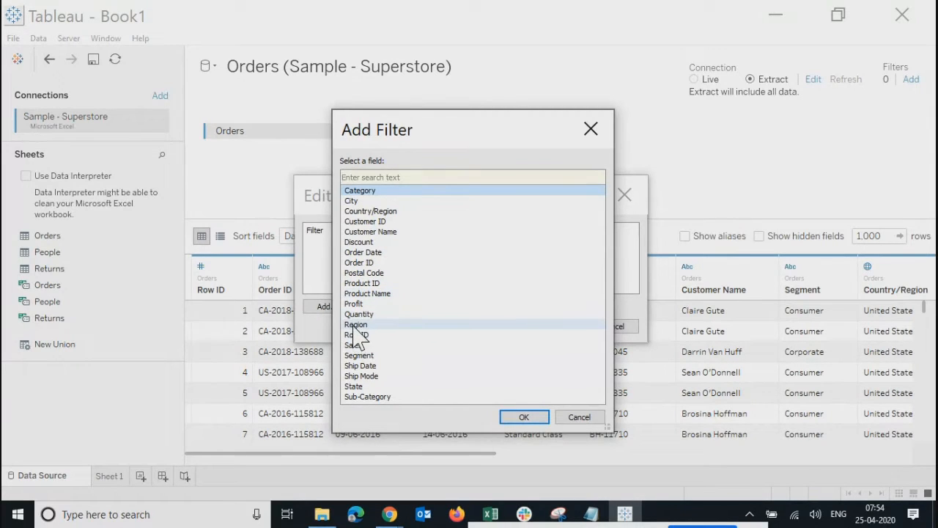
left_click(355, 325)
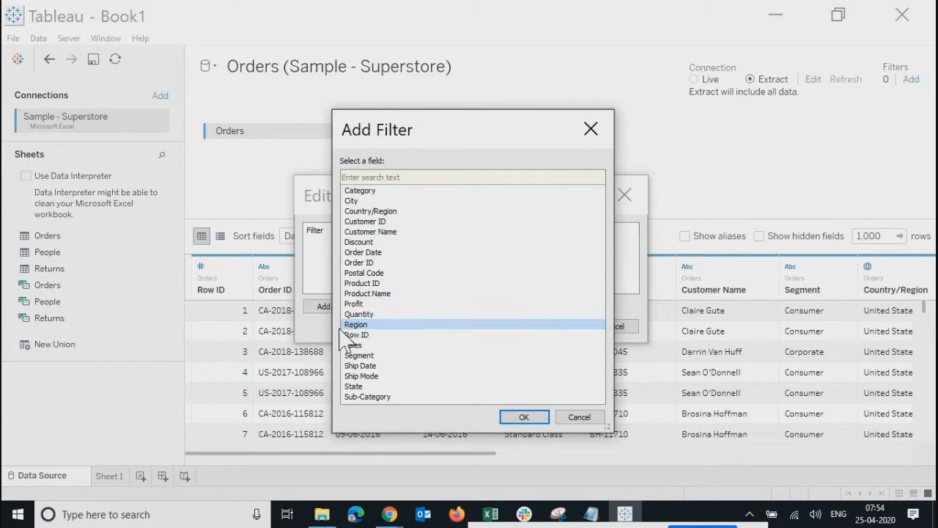
left_click(515, 421)
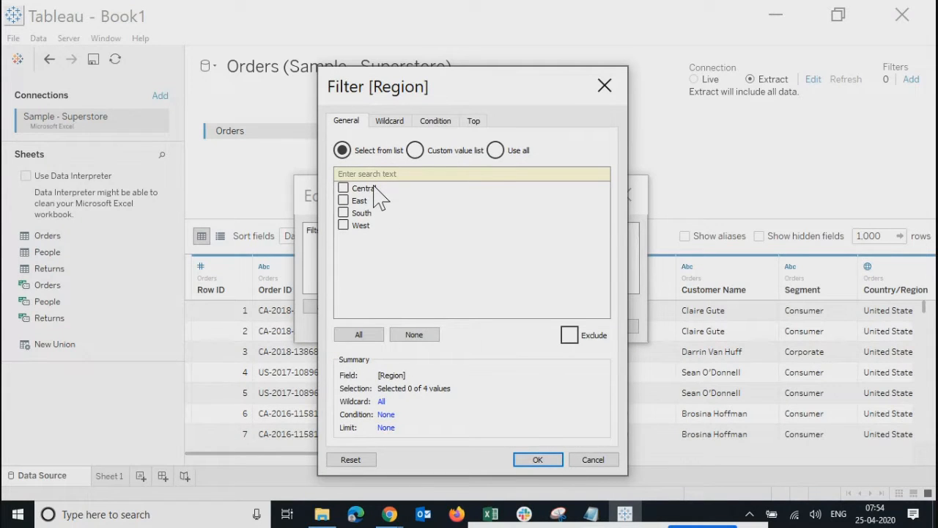
left_click(343, 225)
left_click(343, 201)
left_click(534, 460)
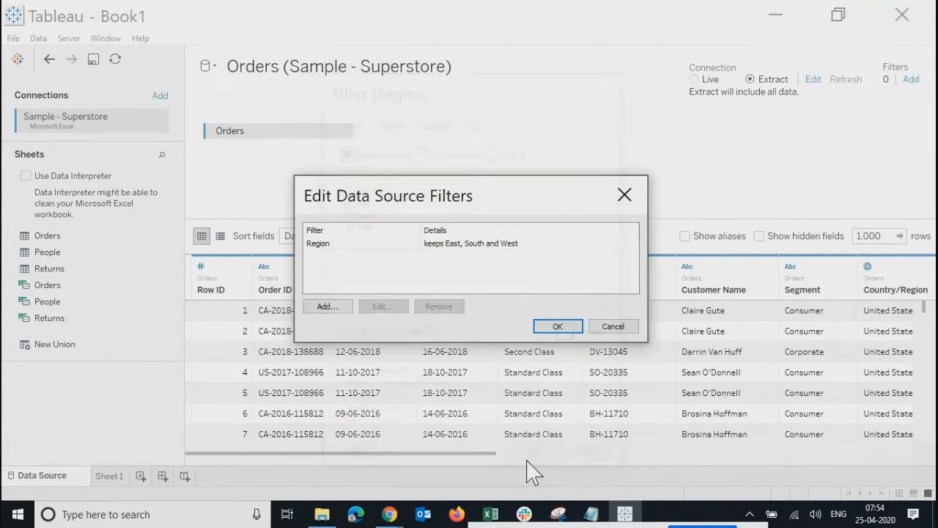
left_click(557, 328)
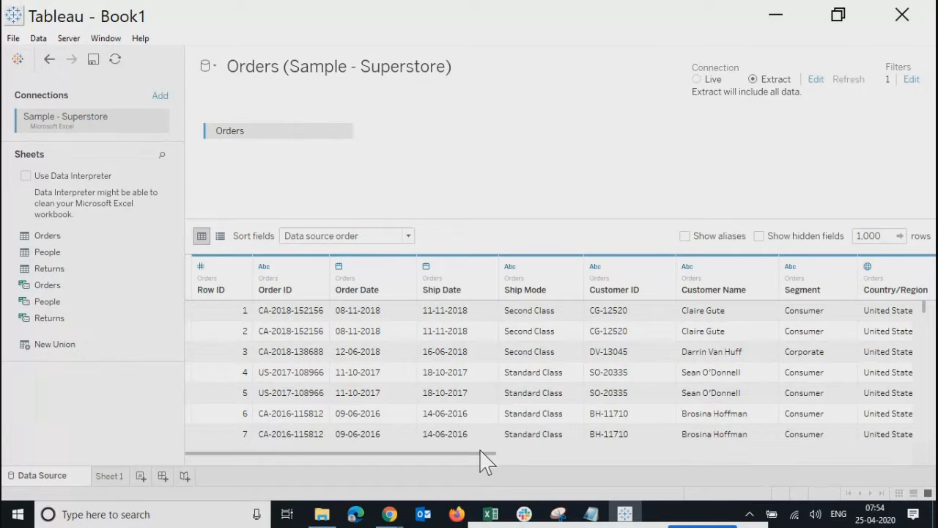
left_click_drag(480, 454, 448, 459)
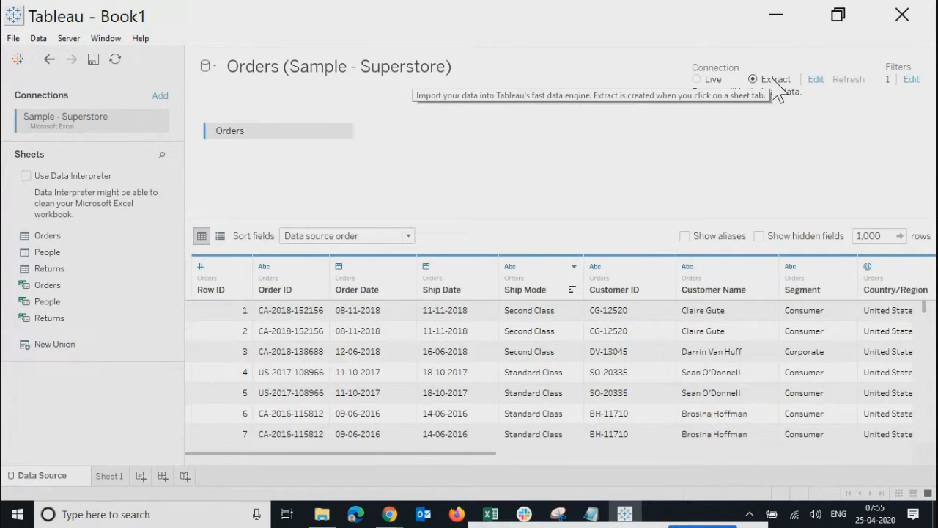
Look at the folders in My Tableau Repository through the repository location setting, without choosing a folder
left_click(14, 38)
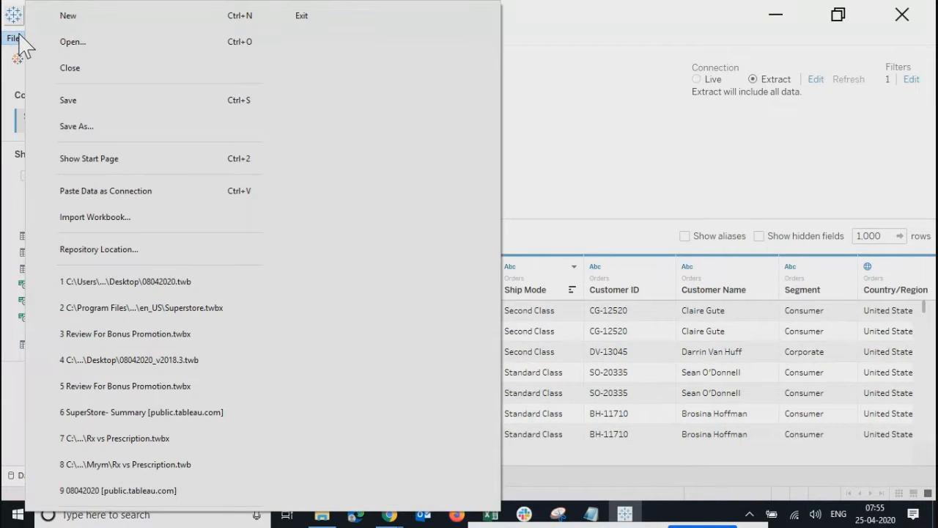
left_click(106, 253)
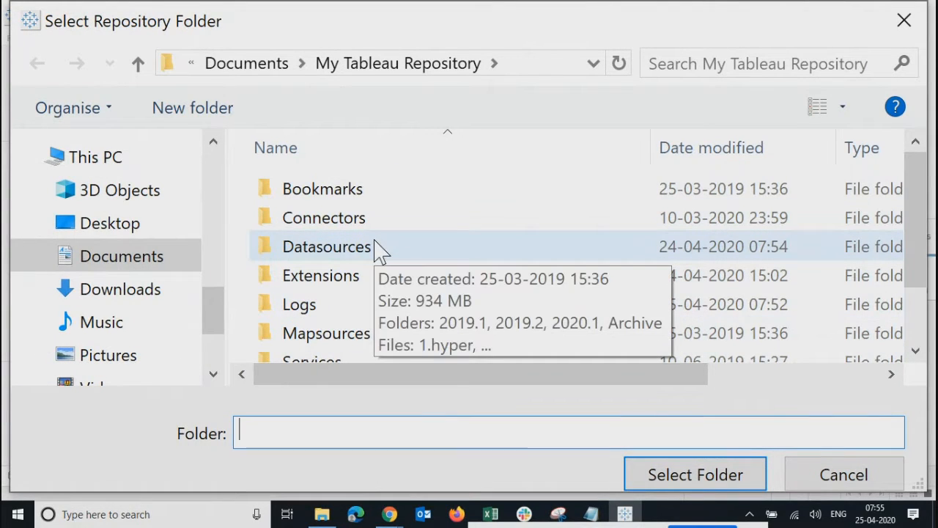
left_click(835, 480)
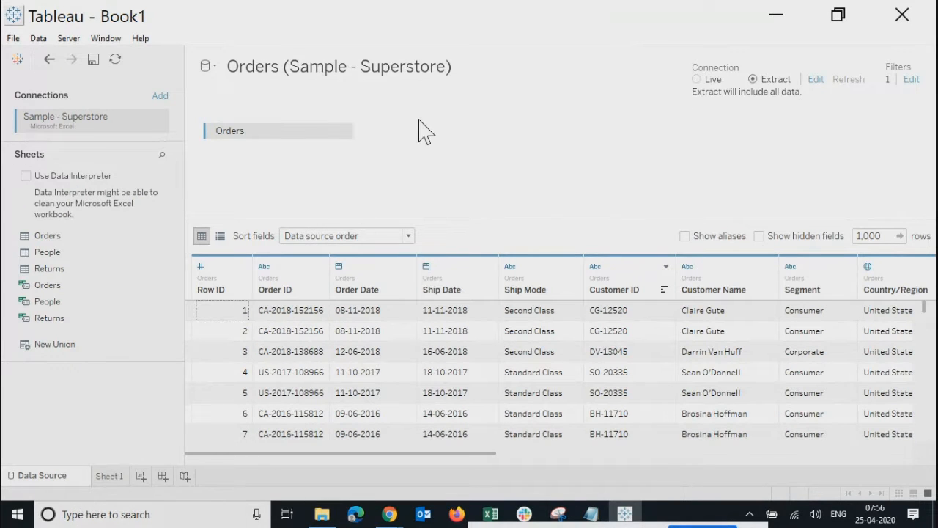
Try incremental refresh of all rows in the extract settings, identifying new rows by Order Date, and leave without saving
left_click(815, 82)
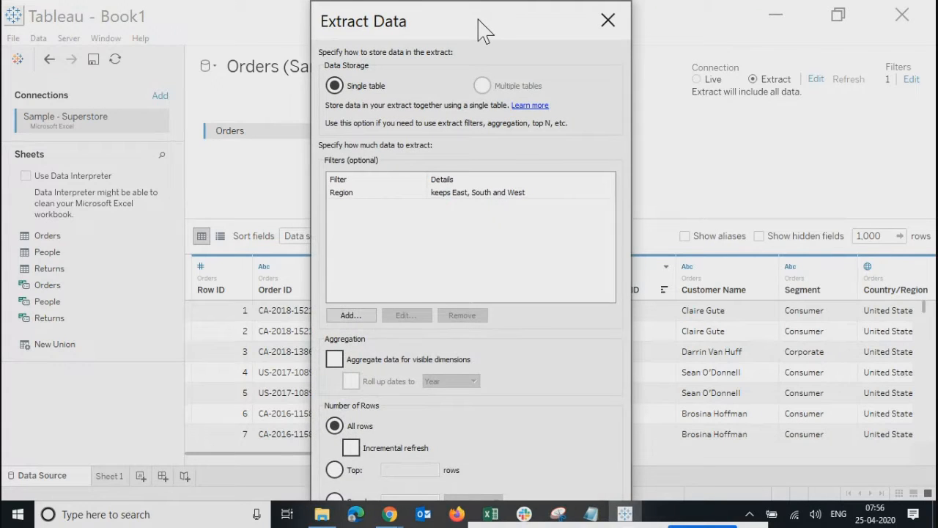
left_click_drag(477, 20, 466, 17)
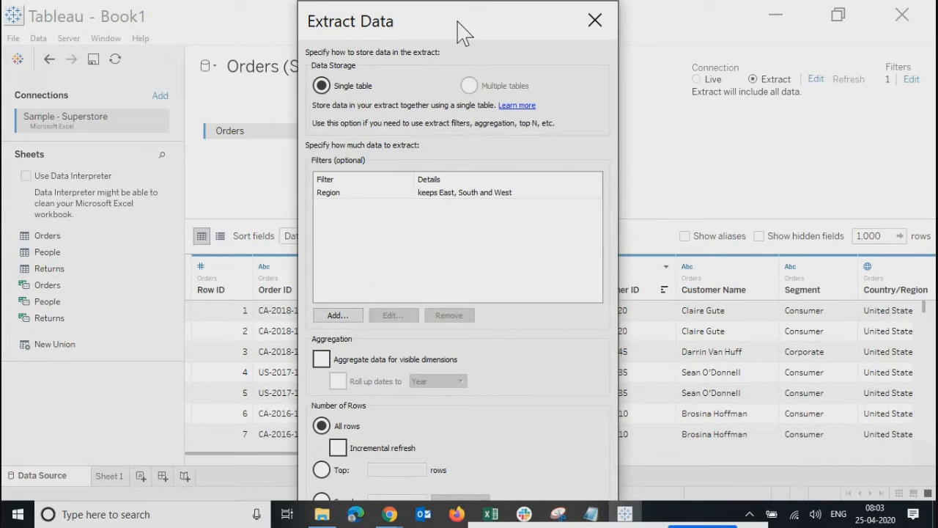
left_click(325, 426)
left_click(336, 449)
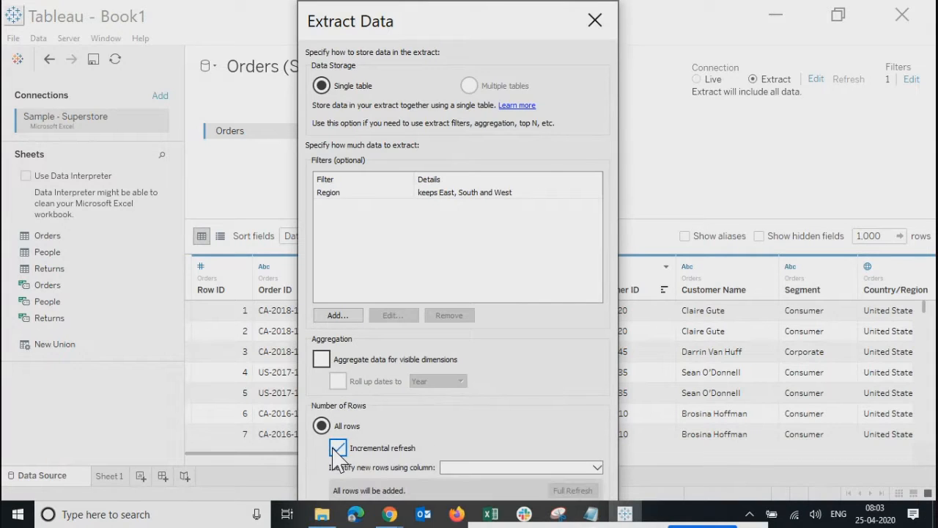
left_click(513, 467)
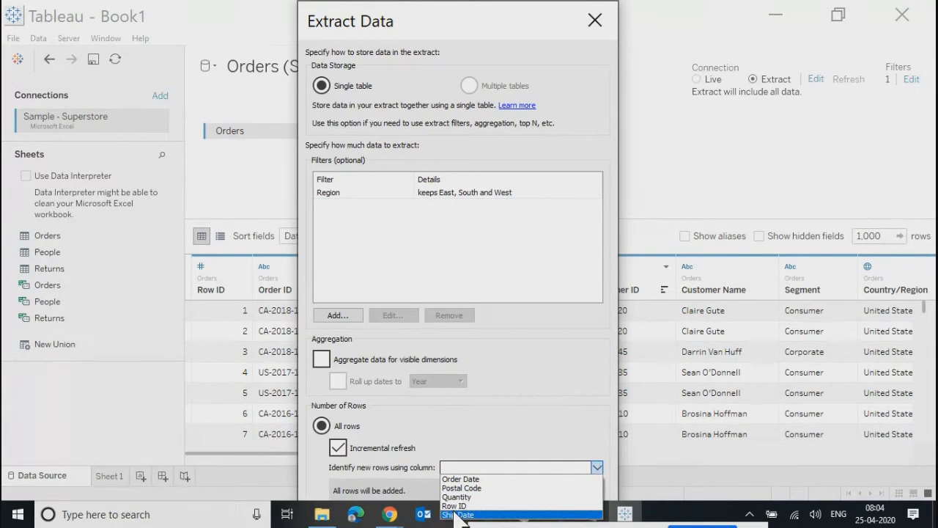
left_click(484, 479)
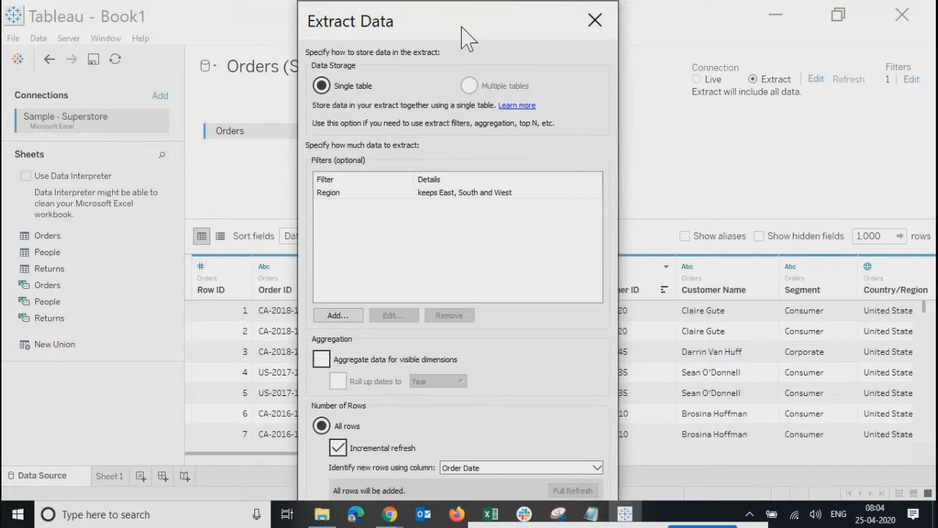
mouse_move(463, 29)
left_mouse_down()
mouse_move(469, 2)
mouse_move(473, 30)
left_mouse_up()
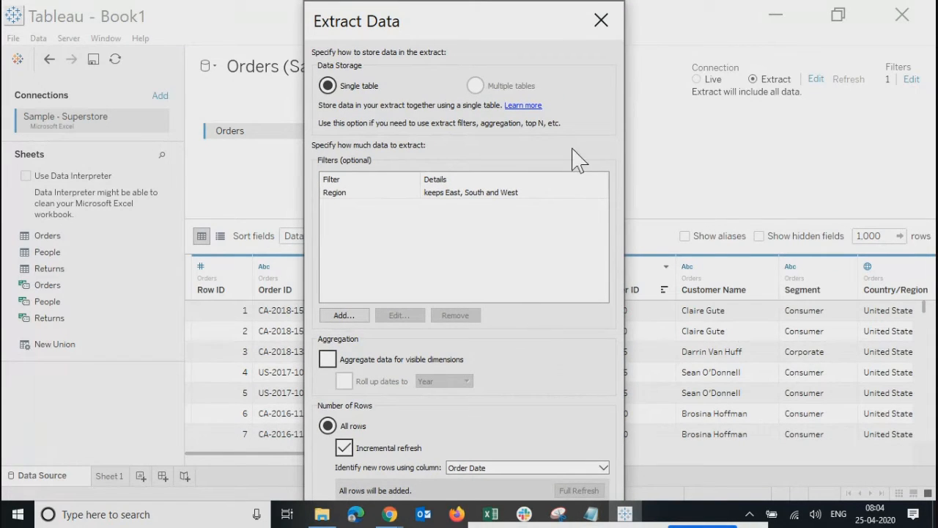
left_click_drag(577, 132, 583, 88)
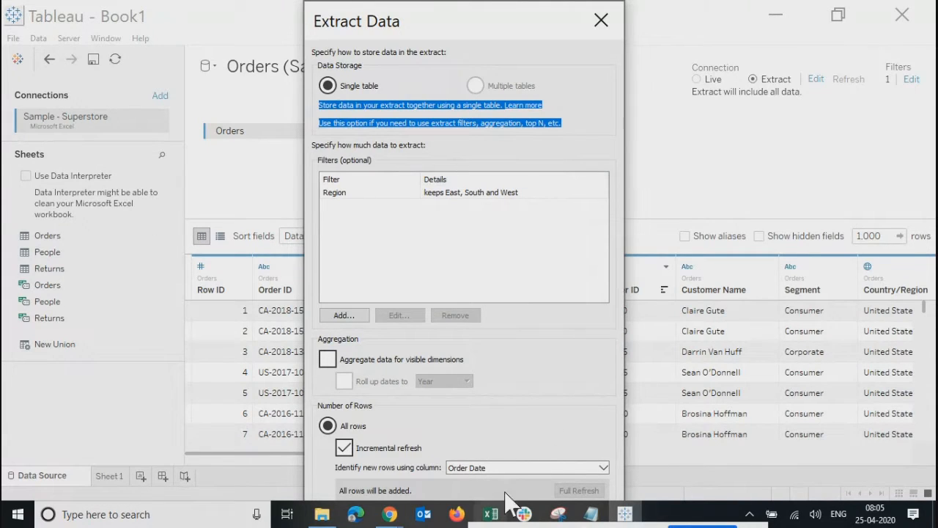
left_click(597, 33)
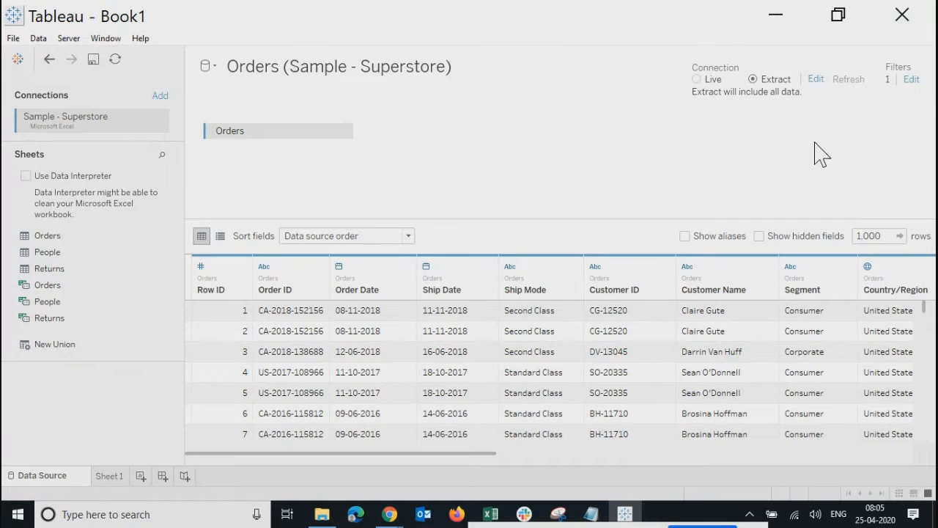
left_click(69, 38)
mouse_move(129, 126)
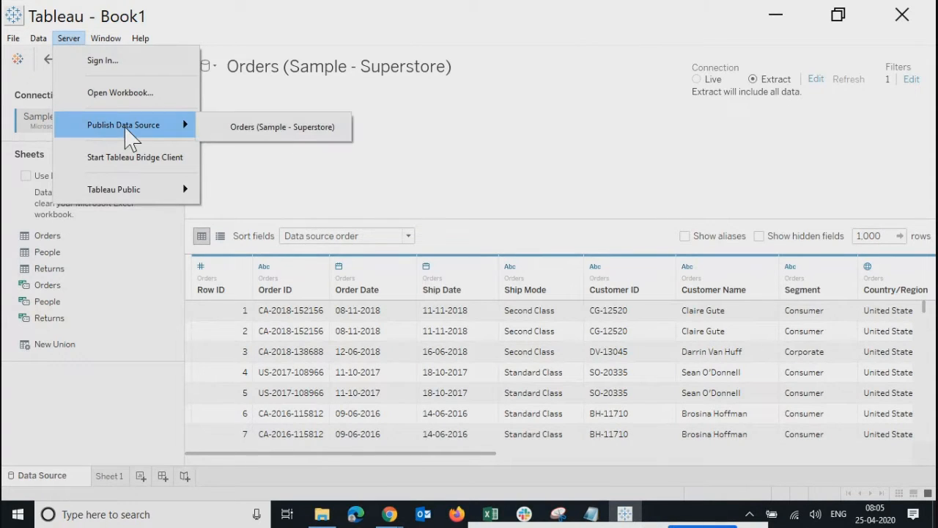
left_click(292, 126)
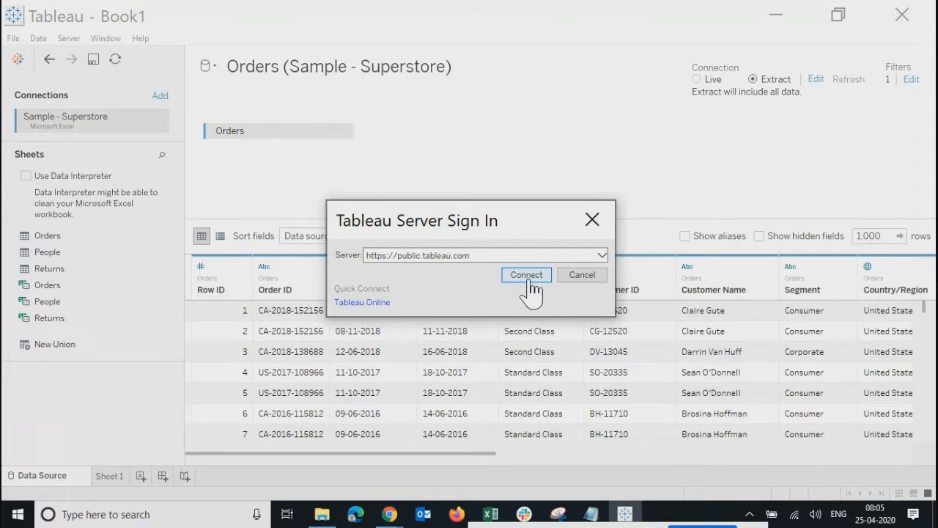
left_click(529, 281)
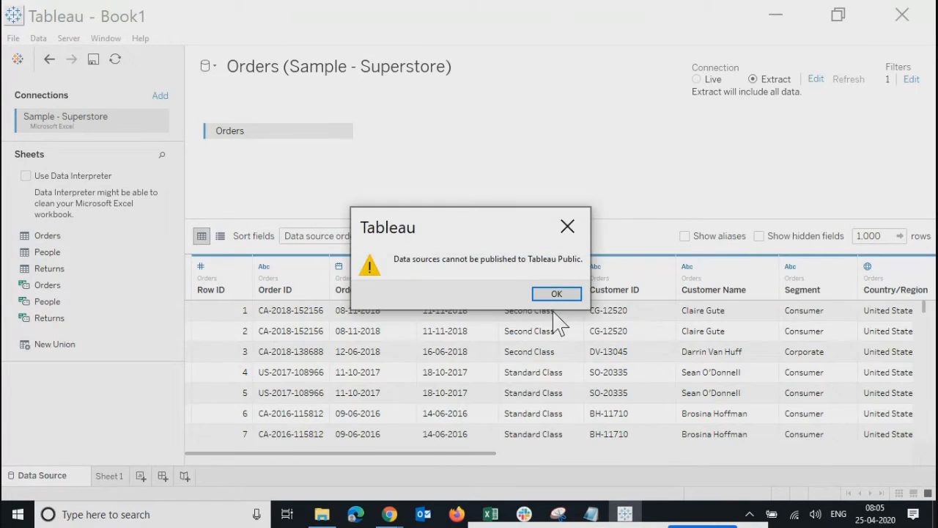
Dismiss the publishing warning and look over the server sign-in and Tableau Public options without choosing any
left_click(557, 293)
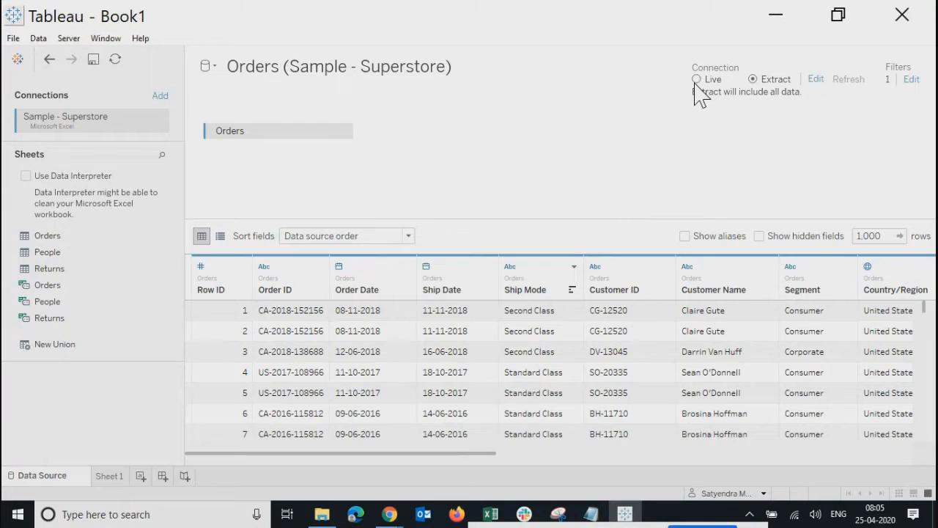
left_click(69, 40)
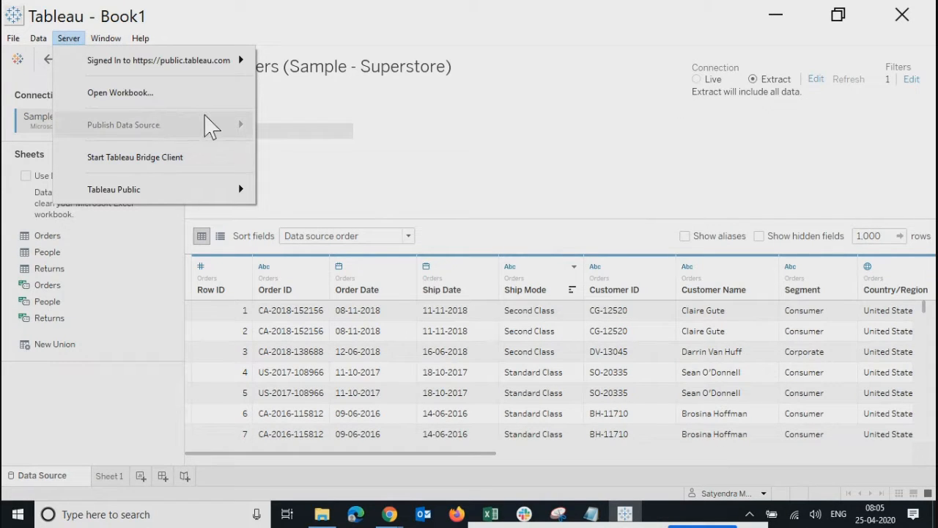
mouse_move(184, 74)
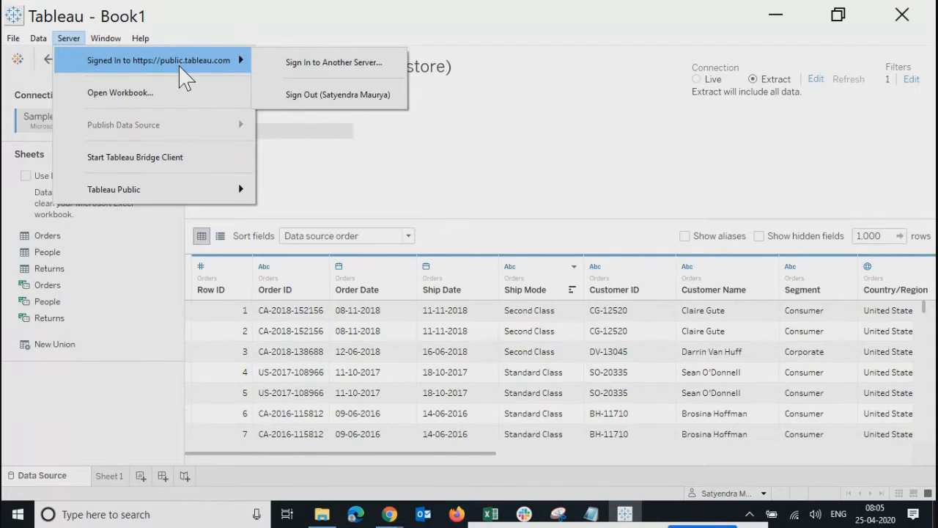
mouse_move(174, 192)
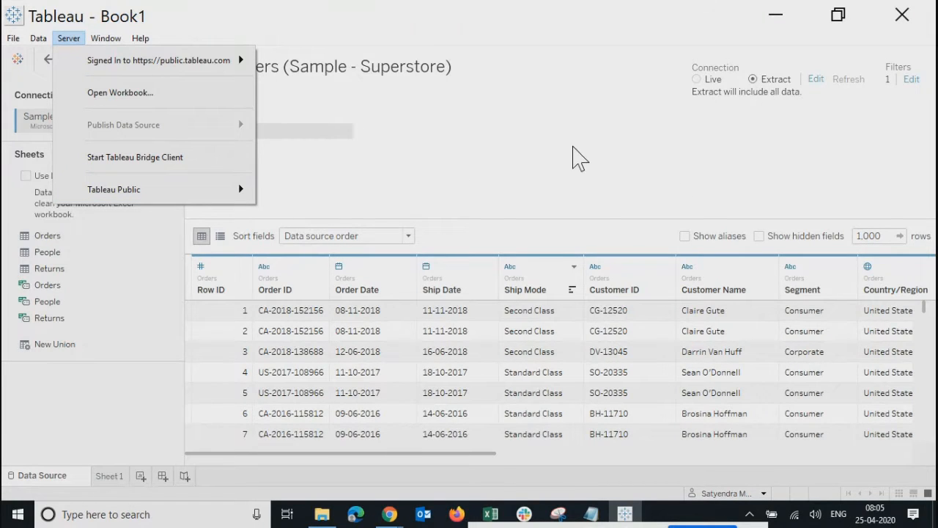
mouse_move(13, 38)
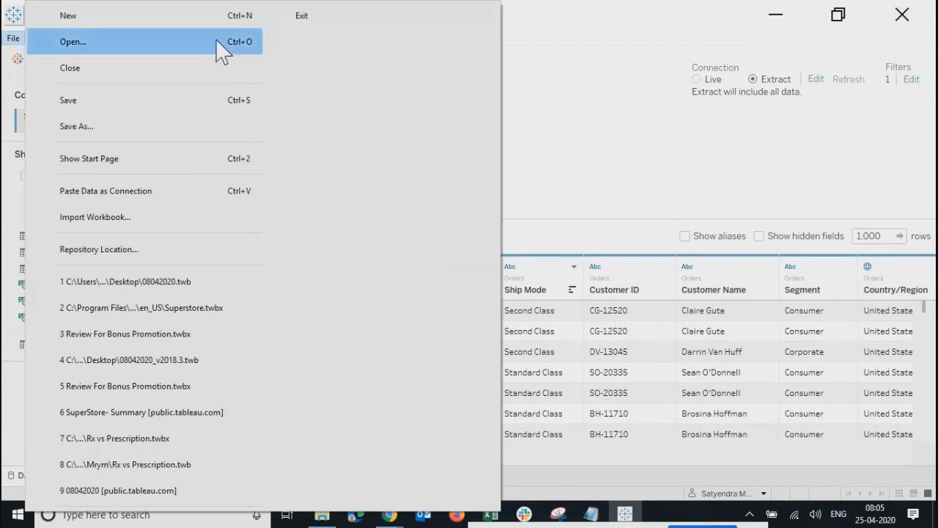
left_click(597, 167)
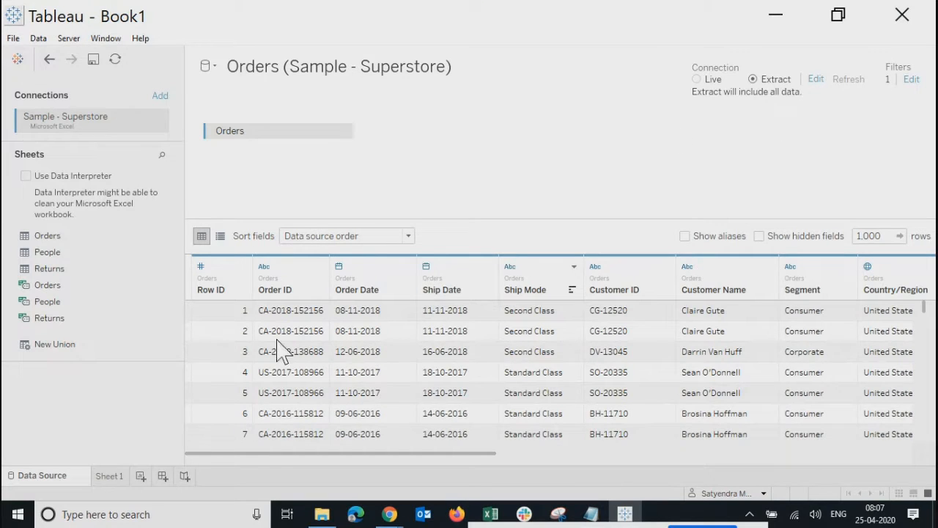
Remove the Region filter from the data source filters
left_click(911, 79)
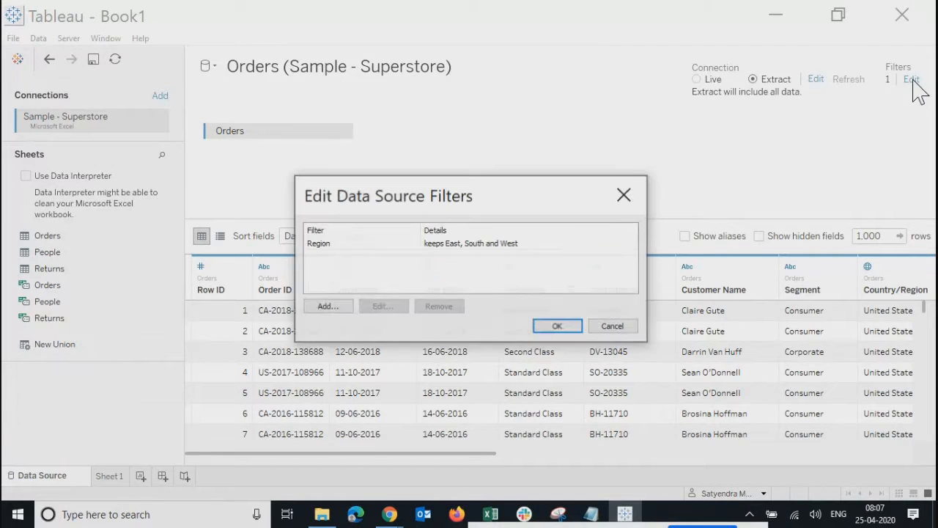
left_click(488, 244)
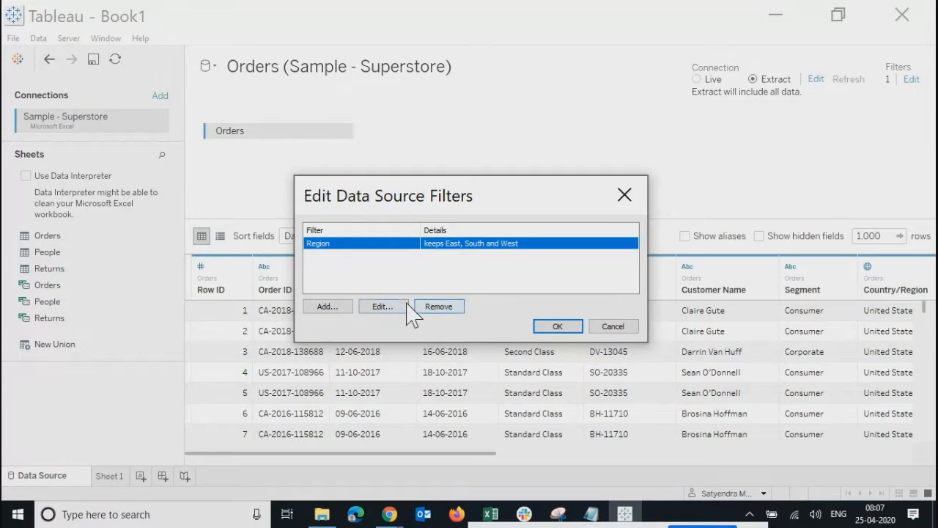
left_click(439, 306)
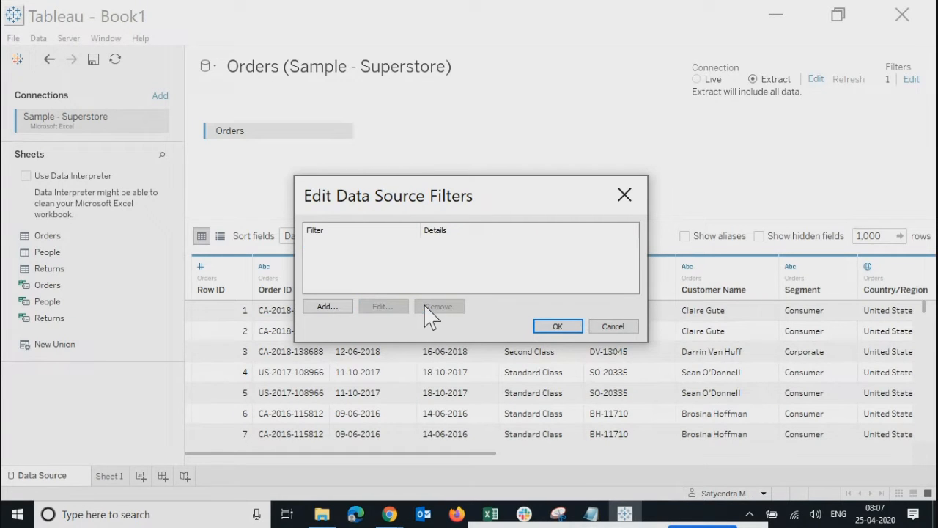
left_click(551, 326)
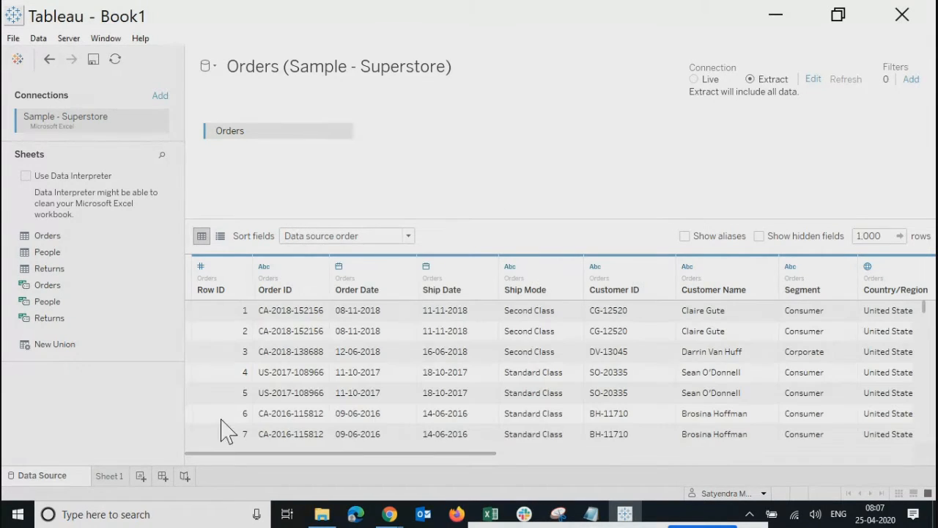
Go to Sheet 1 and save the extract as Orders (Sample - Superstore).hyper in the repository's Datasources folder
left_click(108, 478)
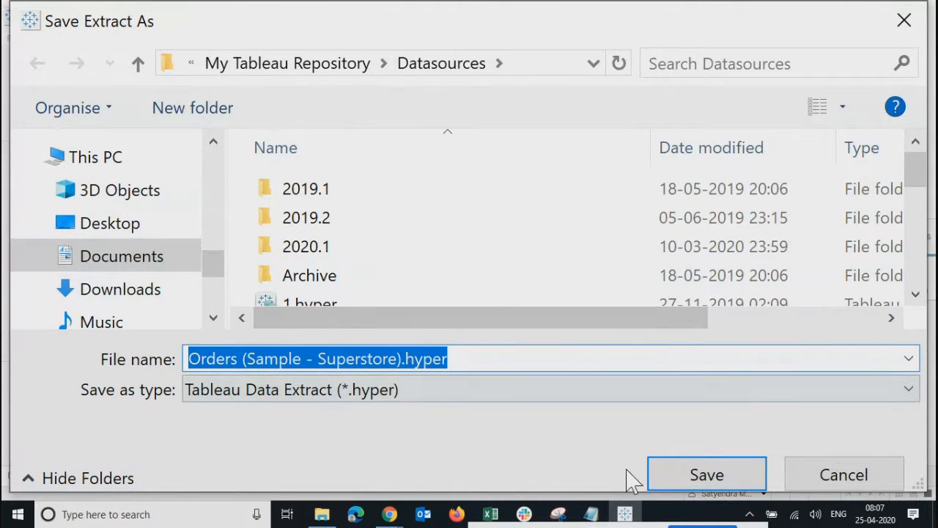
left_click(685, 487)
left_click(489, 261)
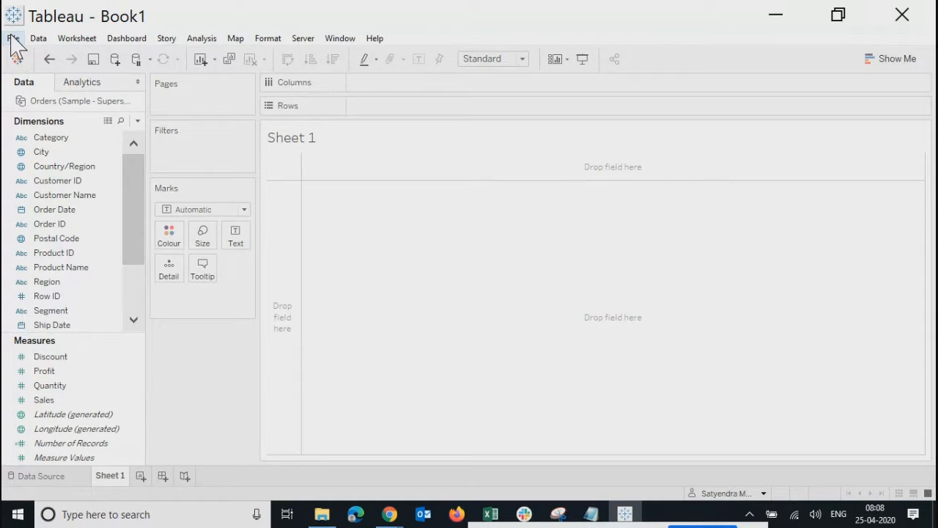
Switch to File Explorer and examine the extract files in My Tableau Repository's Datasources folder
left_click(322, 514)
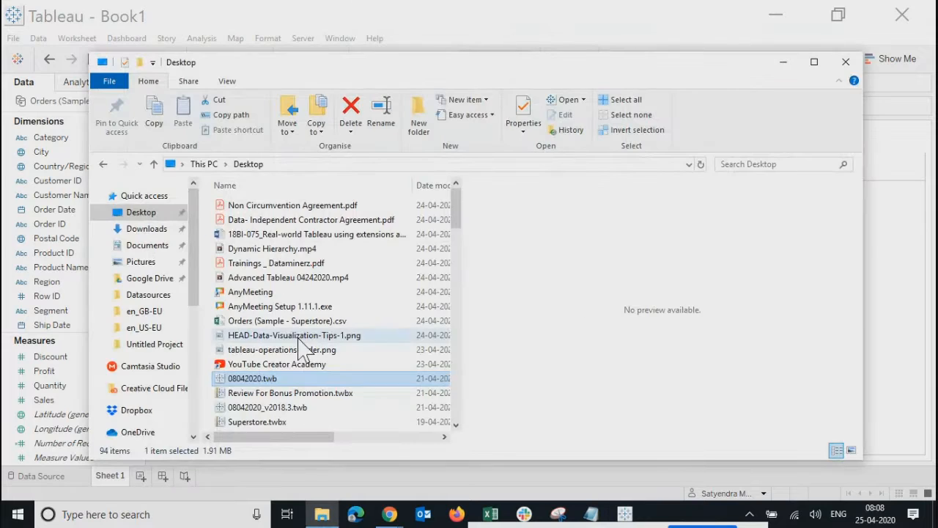
scroll(300, 352, "down", 14)
left_click(155, 296)
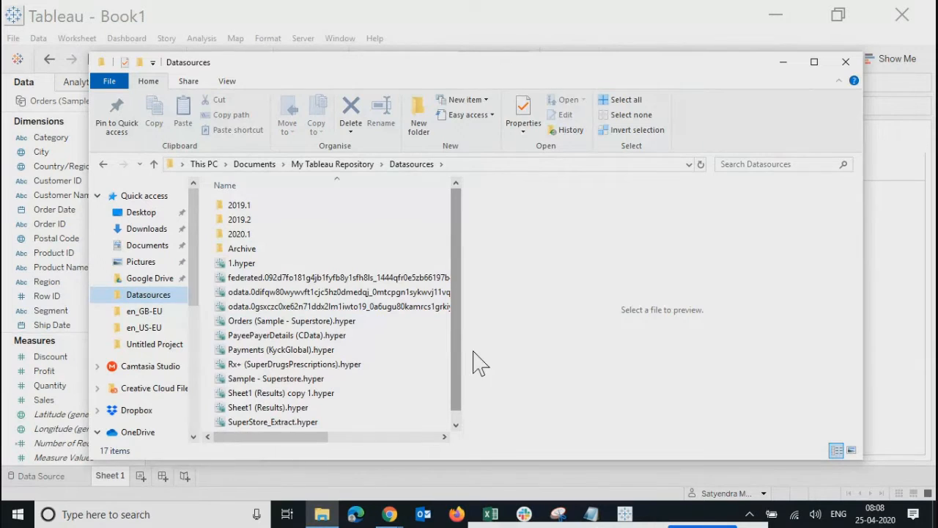
left_click_drag(317, 436, 237, 446)
scroll(308, 379, "down", 1)
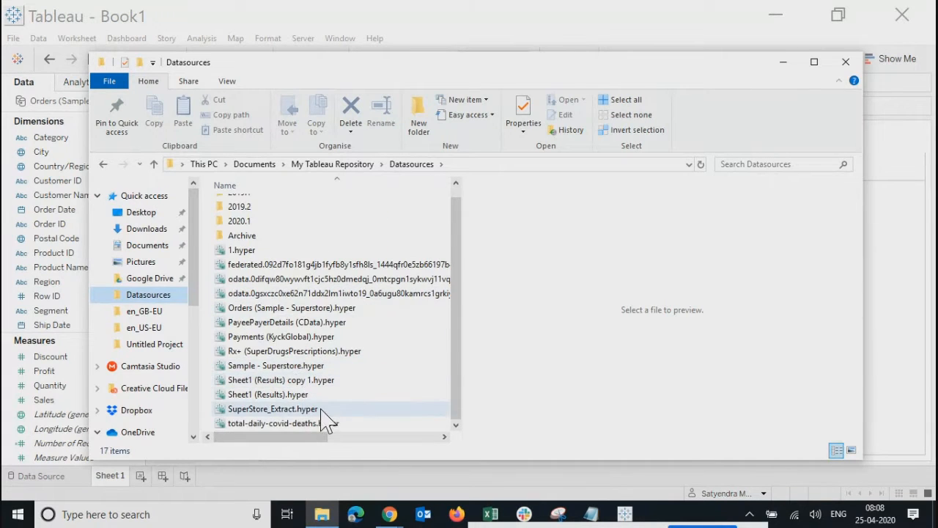
scroll(327, 423, "up", 1)
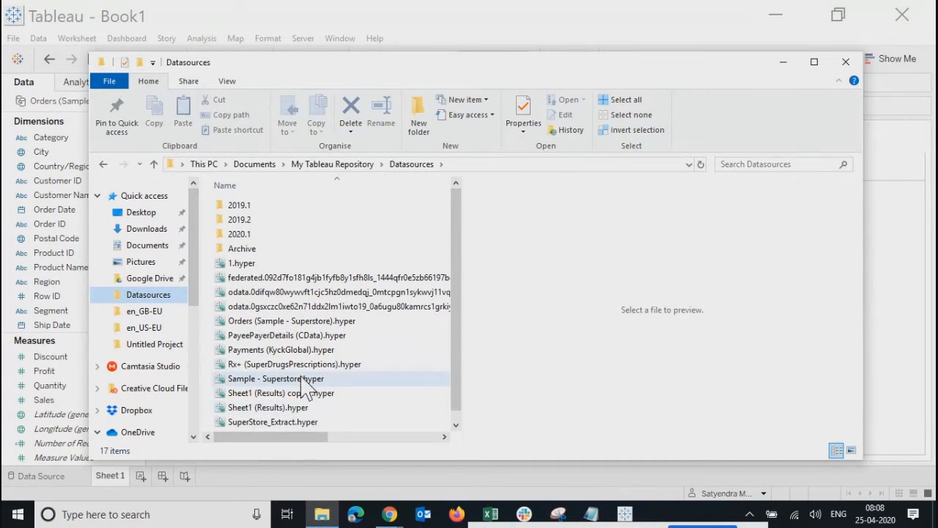
Examine the sample data files in the en_US-EU folders of 2019.1 and 2019.2, and close File Explorer
double_click(236, 207)
double_click(245, 208)
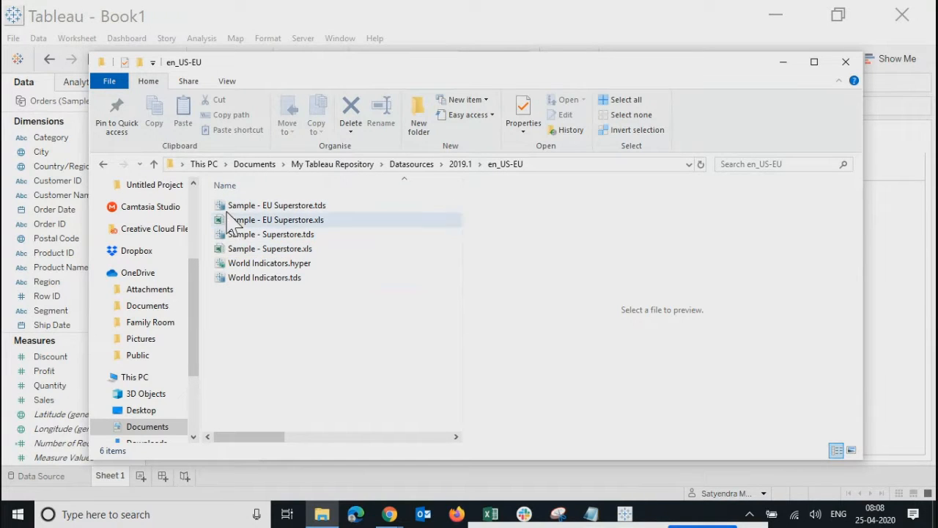
left_click(103, 164)
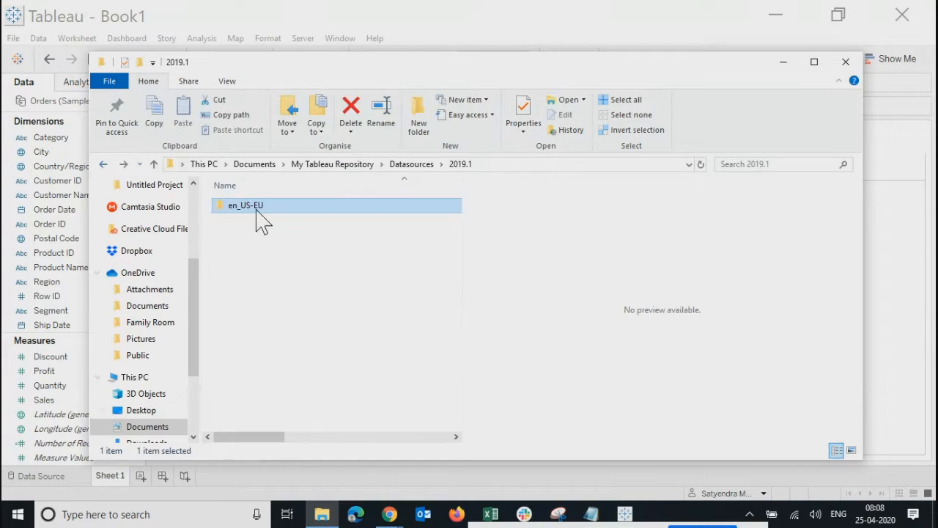
left_click(103, 164)
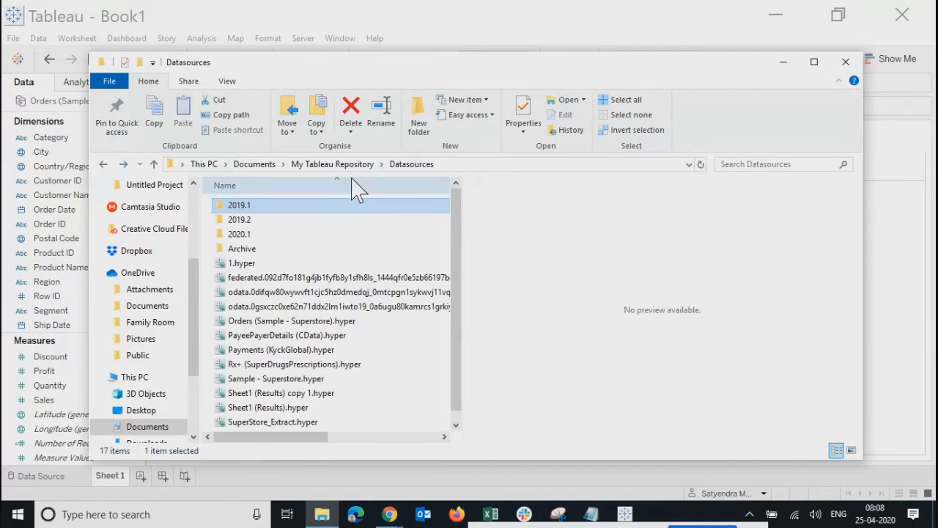
double_click(244, 218)
double_click(243, 206)
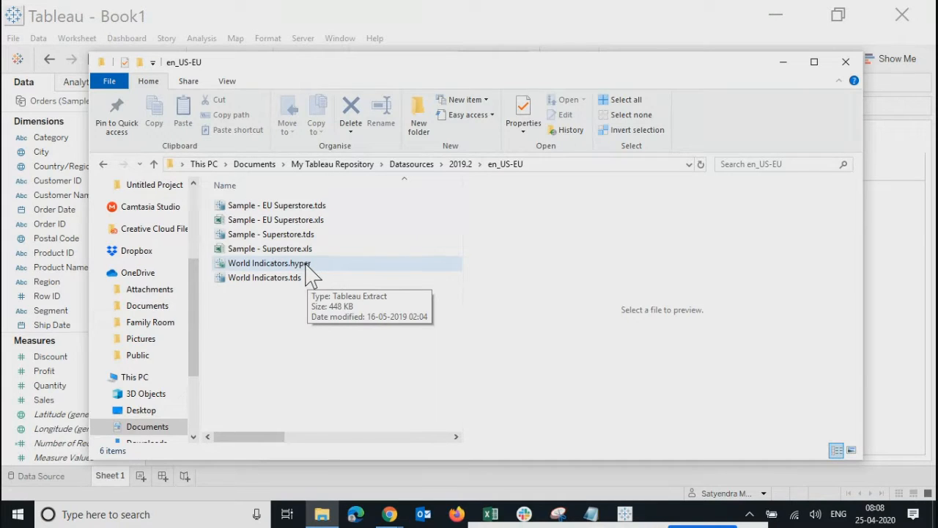
left_click(847, 62)
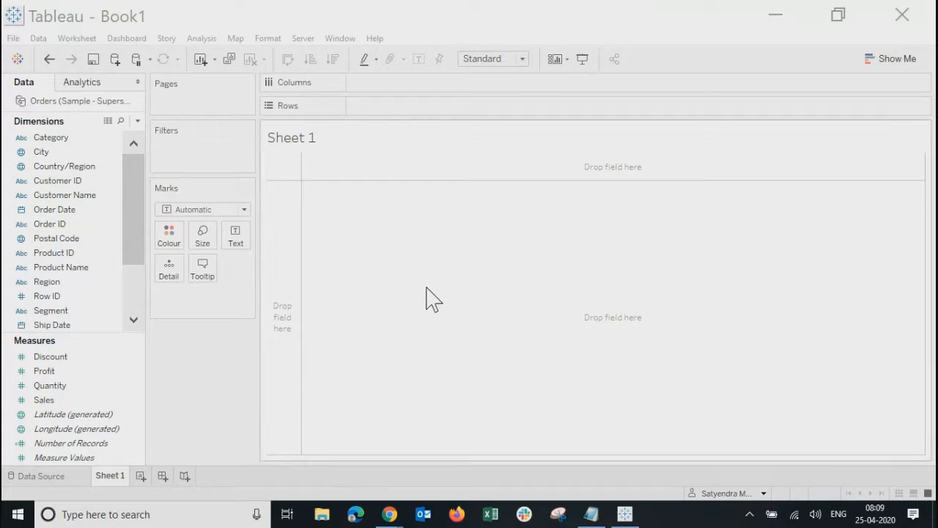
left_click(883, 68)
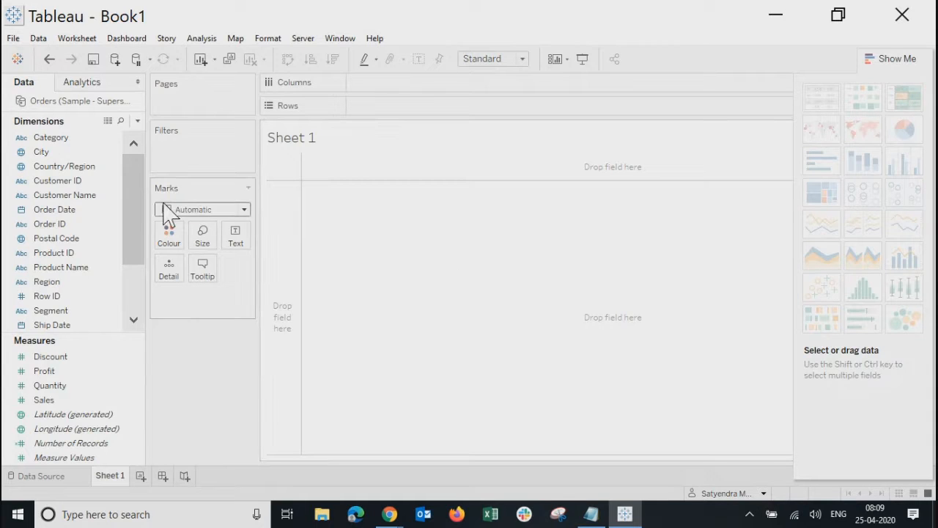
left_click_drag(134, 216, 143, 150)
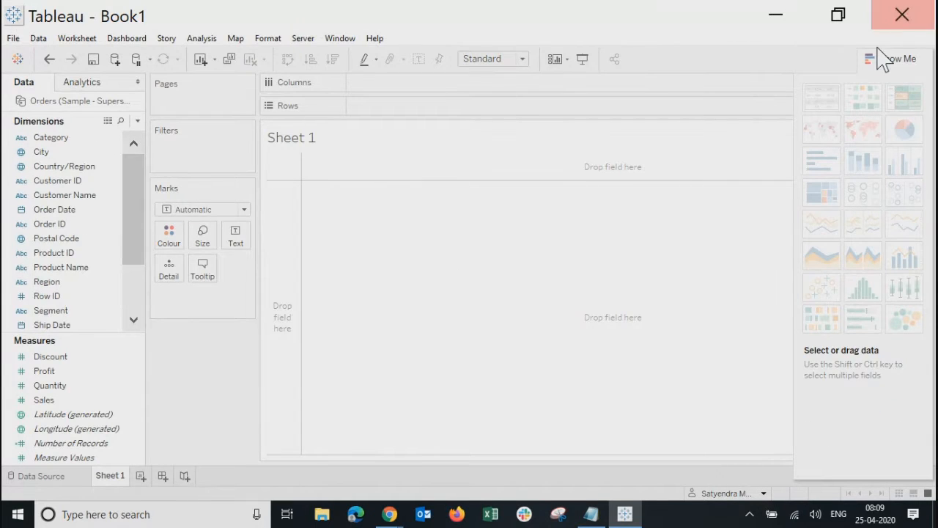
left_click(882, 58)
left_click(62, 166)
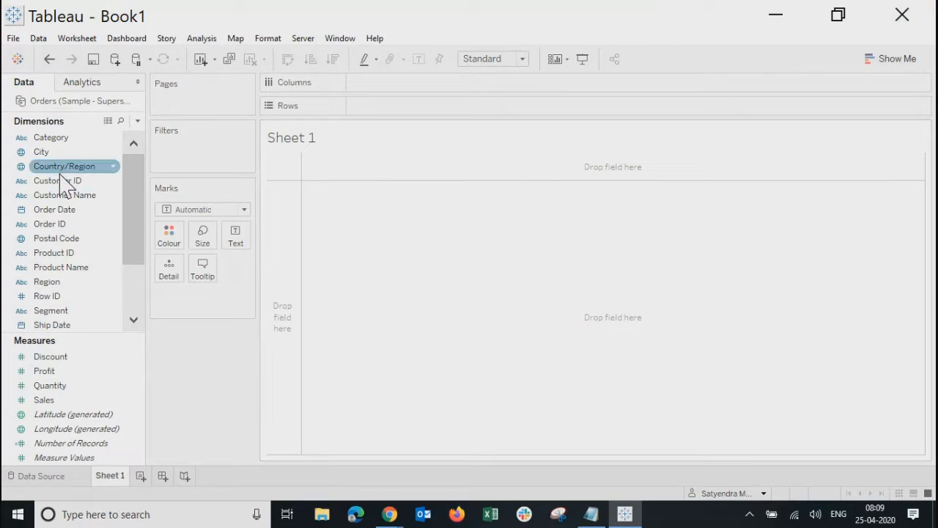
left_click(77, 417)
left_click(40, 374)
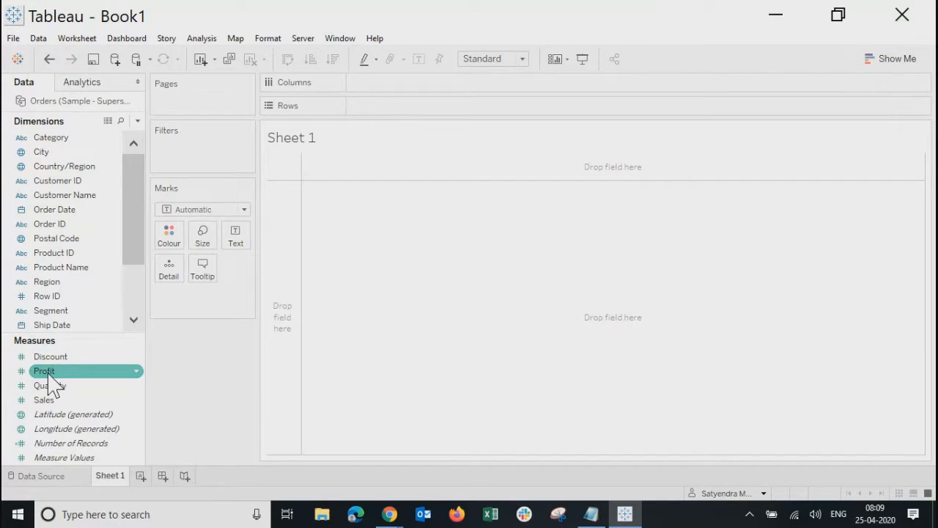
left_click(58, 387)
Build a bar chart on Sheet 1 with Profit and Sales on Rows and Category and Sub-Category on Columns
left_click_drag(48, 371, 498, 110)
mouse_move(44, 399)
left_mouse_down()
mouse_move(63, 413)
mouse_move(350, 270)
mouse_move(505, 102)
left_mouse_up()
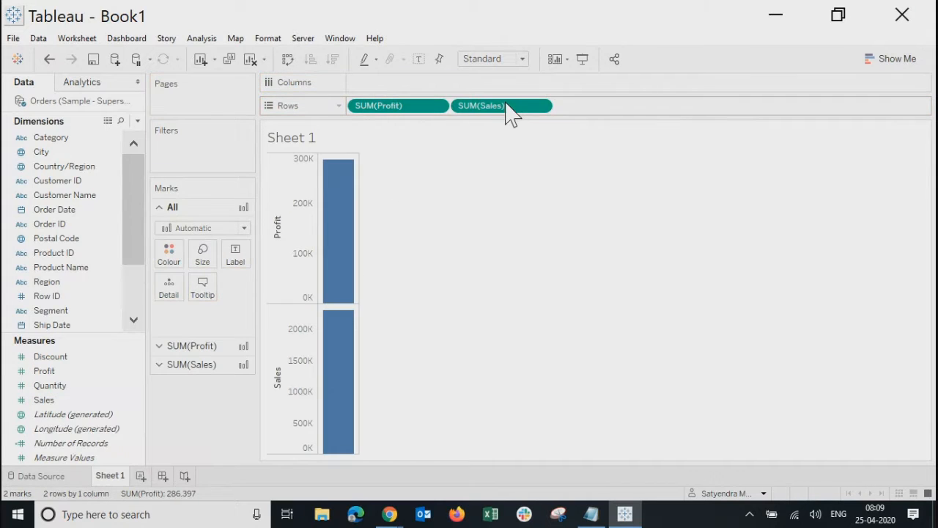
left_click_drag(138, 220, 143, 293)
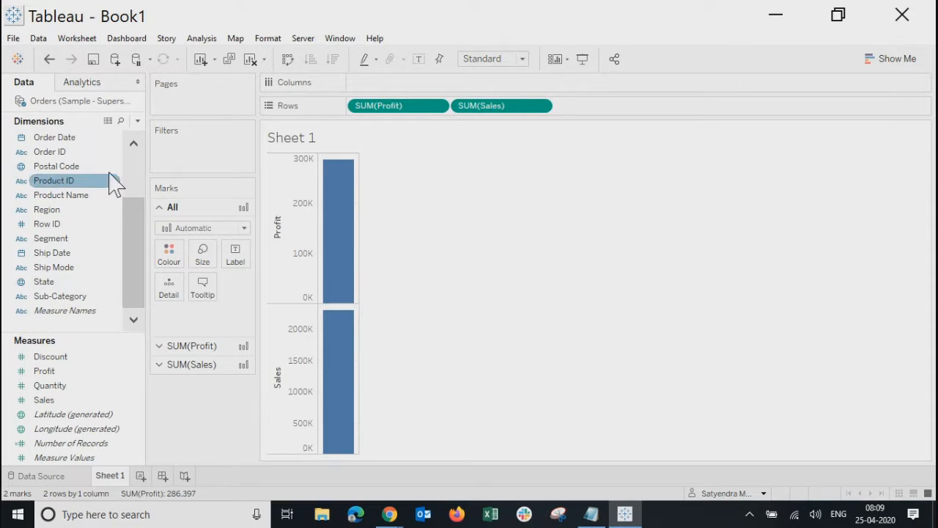
left_click_drag(129, 245, 134, 115)
left_click_drag(53, 138, 410, 89)
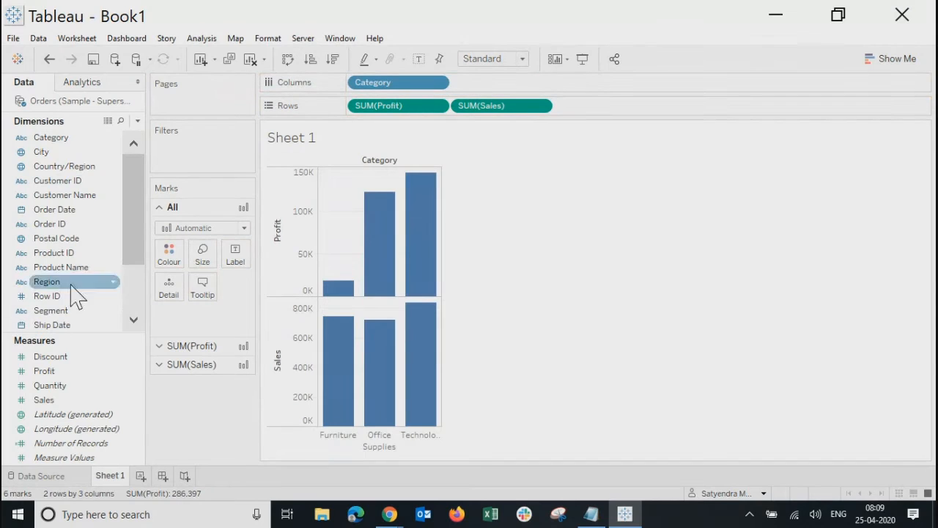
left_click_drag(140, 235, 126, 329)
left_click_drag(65, 296, 562, 84)
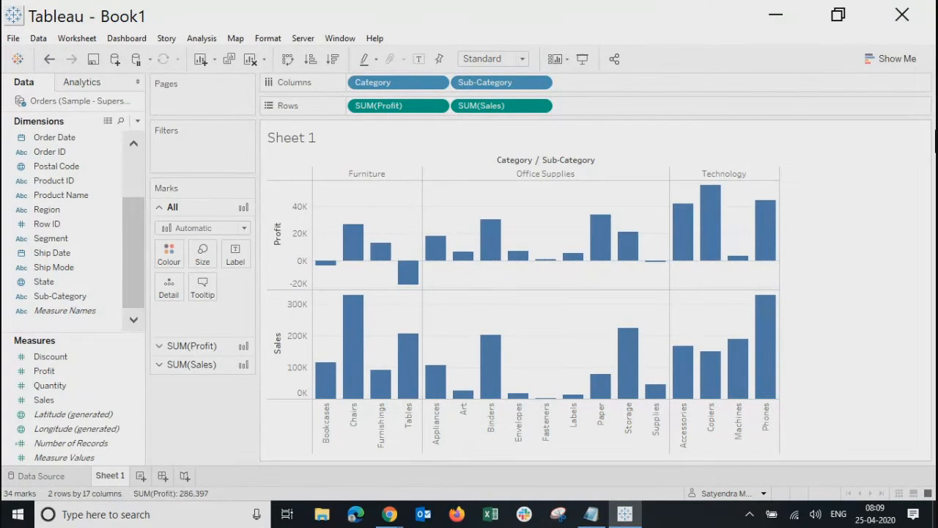
Convert the bar chart into a text table using Show Me and collapse the chart choices
left_click(899, 60)
left_click(823, 99)
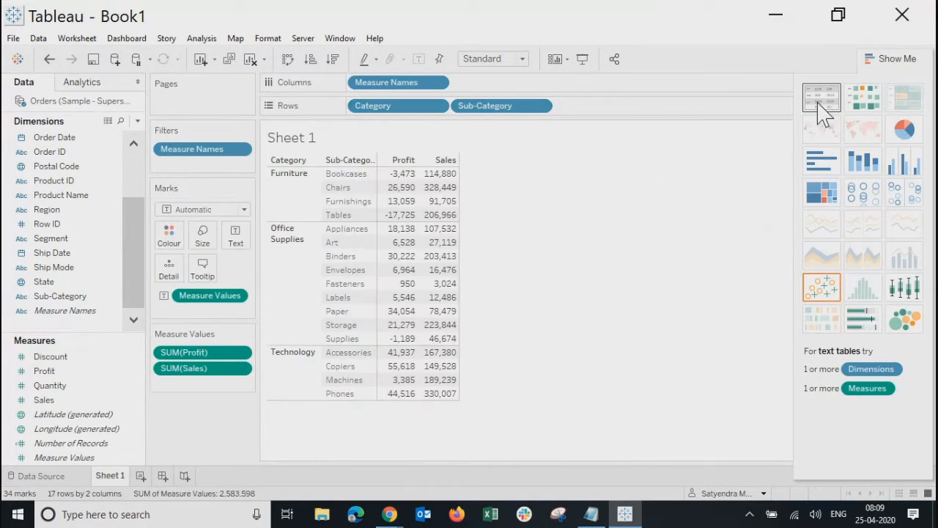
left_click(894, 58)
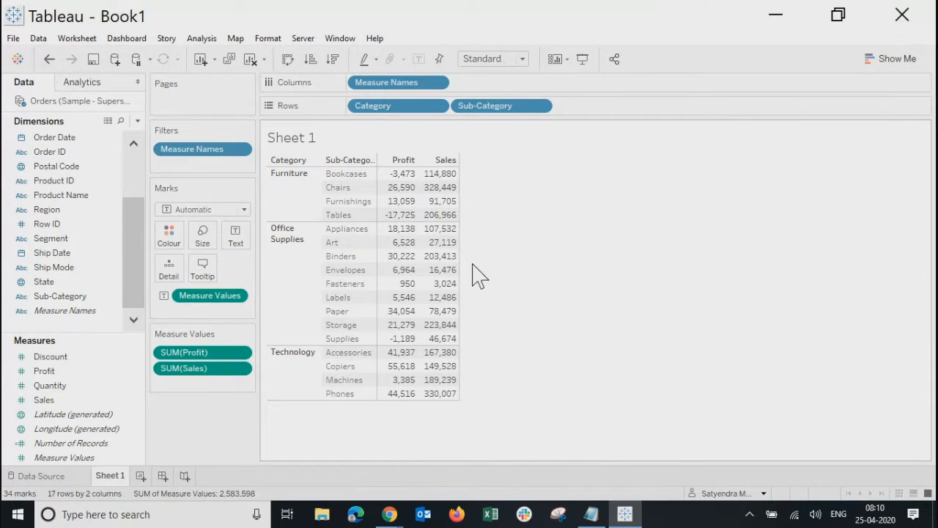
Add Order Date to Columns after Measure Names to split Profit and Sales by year
left_click(52, 240)
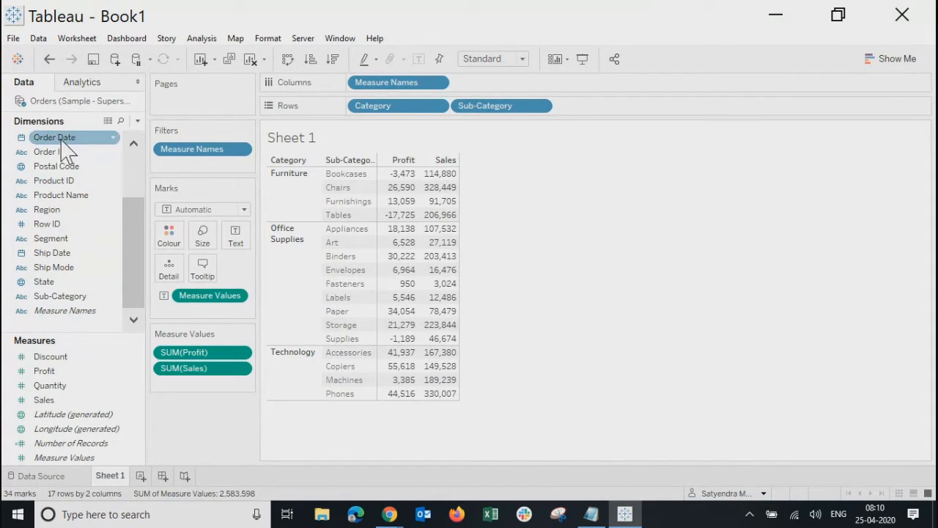
left_click_drag(61, 141, 551, 81)
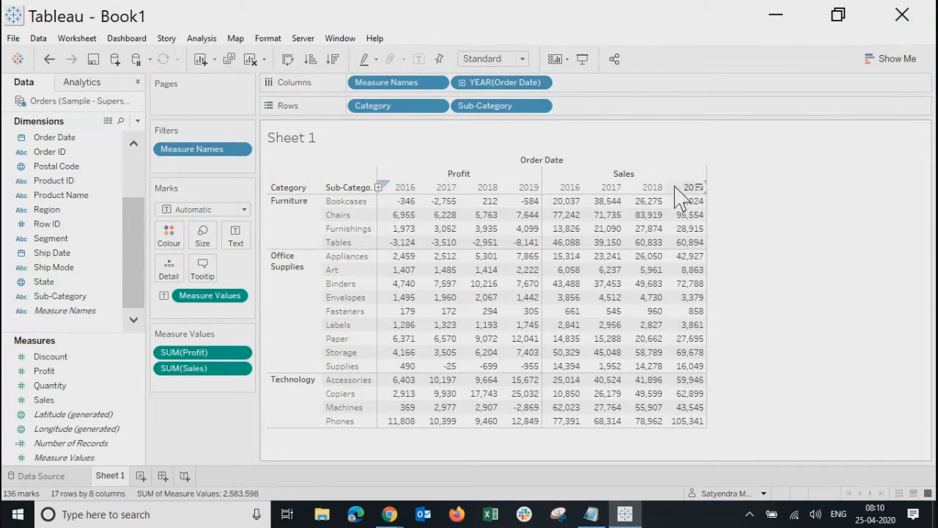
mouse_move(568, 242)
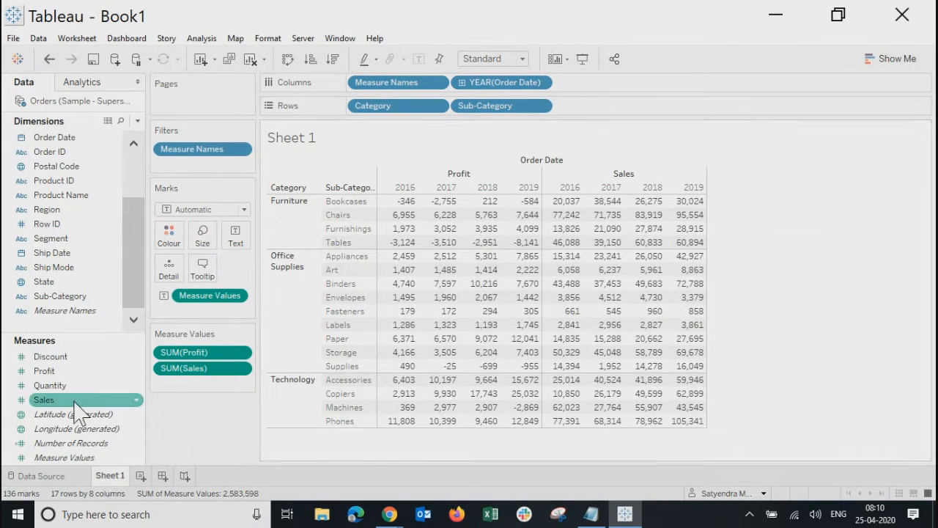
left_click(51, 387)
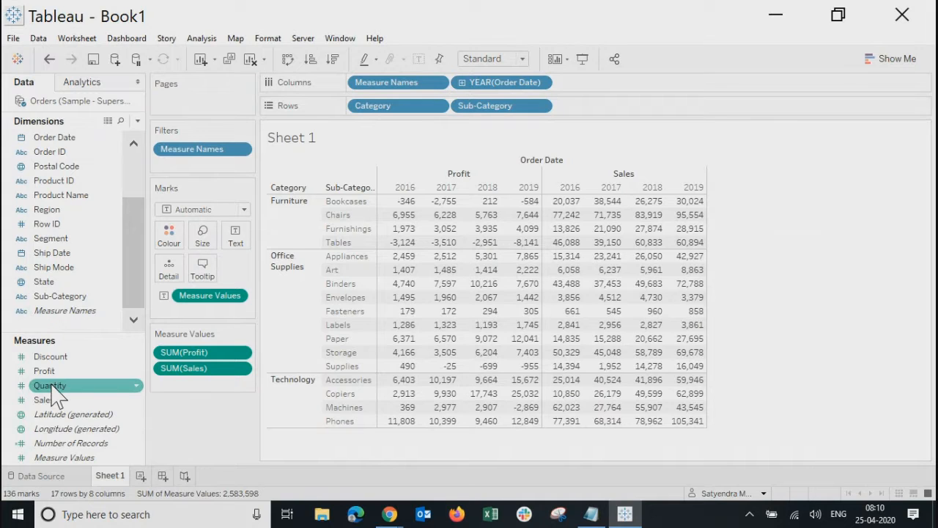
Colour the table values by Quantity and apply the Red-Green Diverging palette
left_click_drag(51, 389, 169, 232)
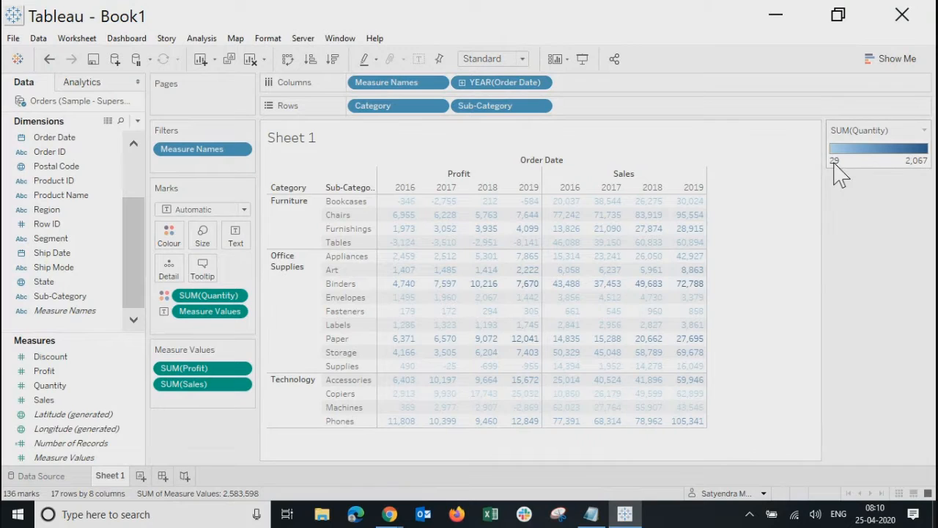
left_click(925, 131)
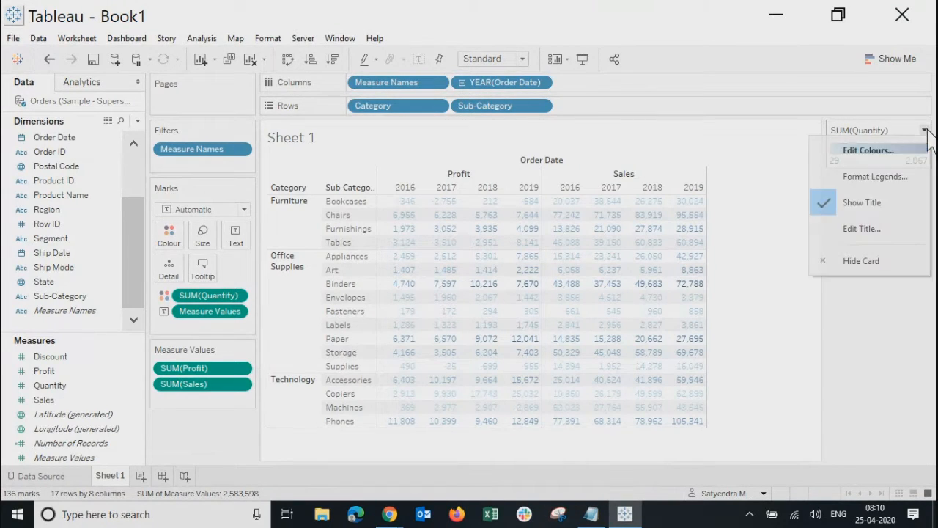
left_click(871, 152)
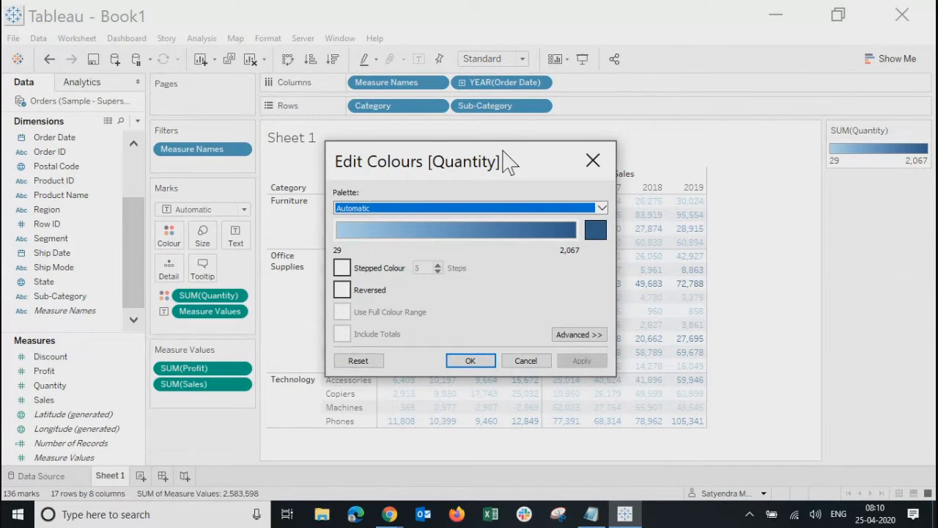
left_click_drag(506, 162, 223, 89)
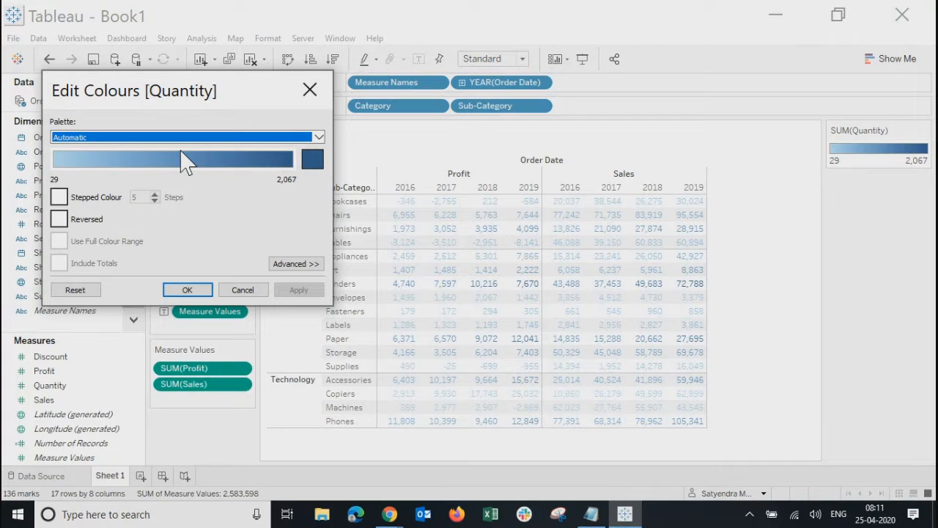
left_click(204, 138)
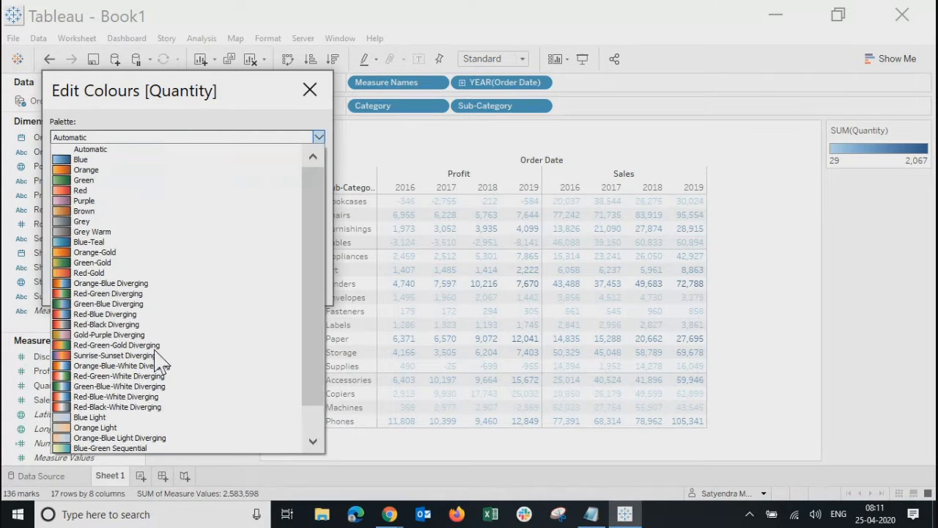
left_click(61, 294)
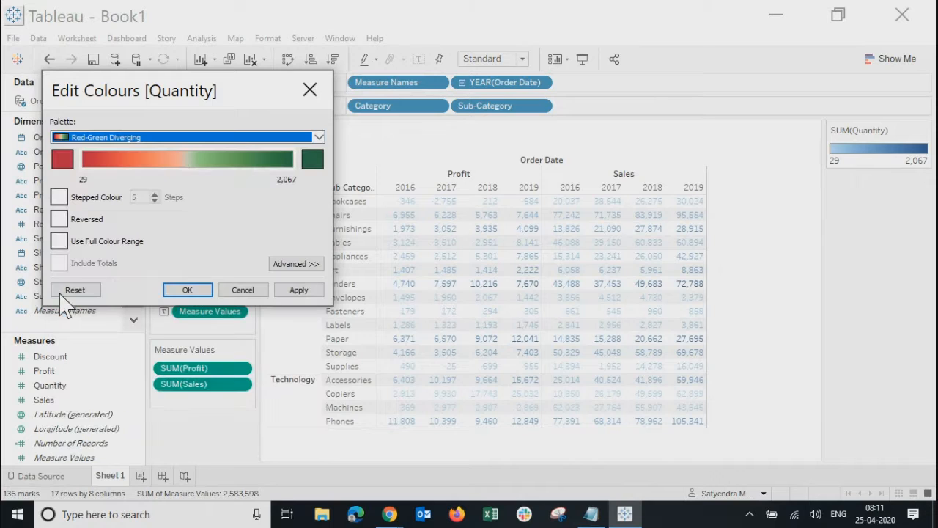
left_click(298, 291)
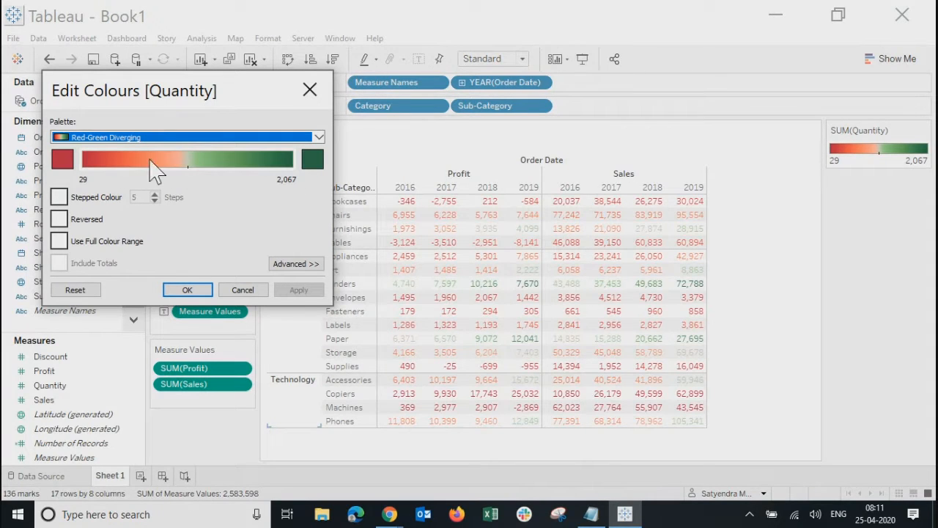
Try the Quantity palette in reversed colour order, and clear the reversal again
left_click(60, 219)
left_click(299, 290)
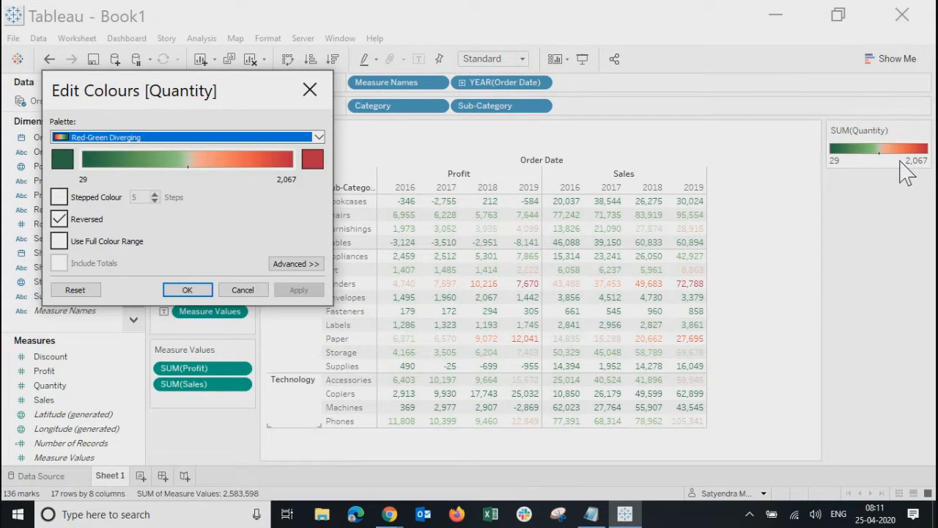
left_click(59, 219)
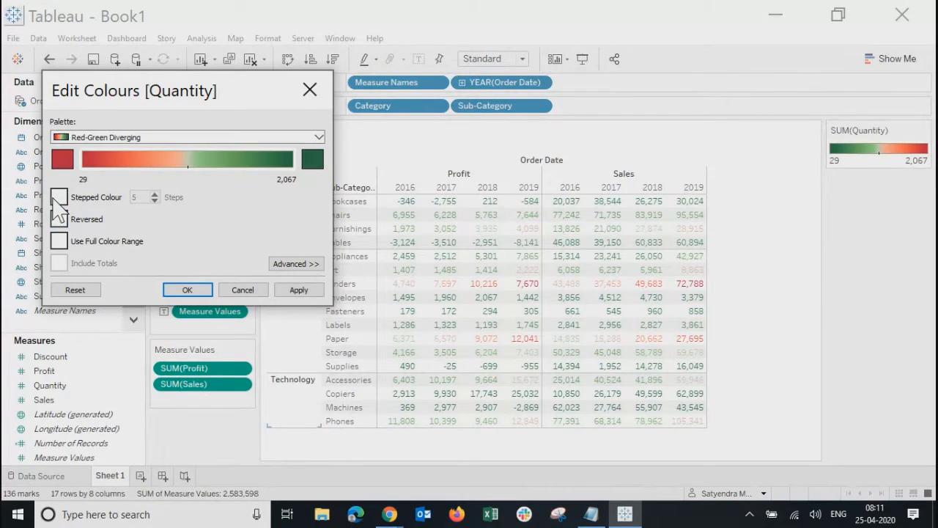
Apply stepped colour to the Quantity palette with 5 steps, and raise it to 50 steps
left_click(58, 197)
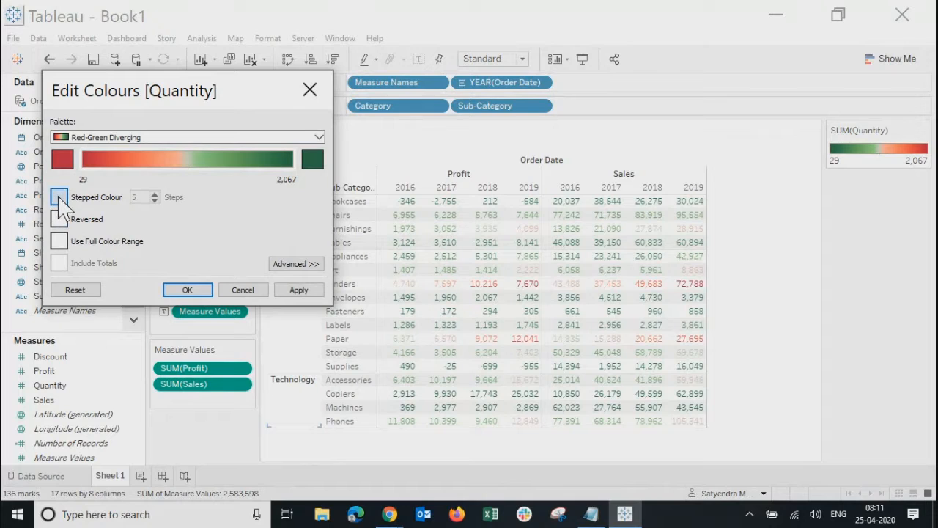
left_click(314, 290)
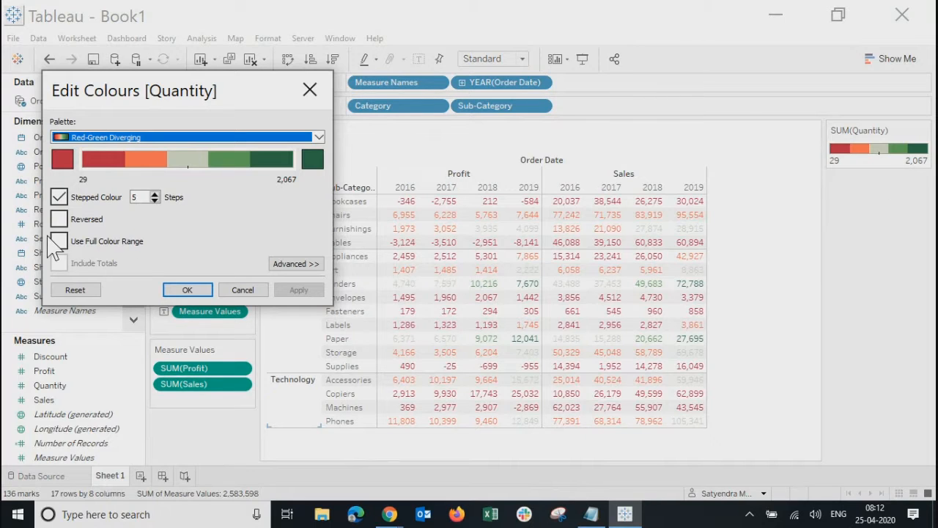
left_click(59, 197)
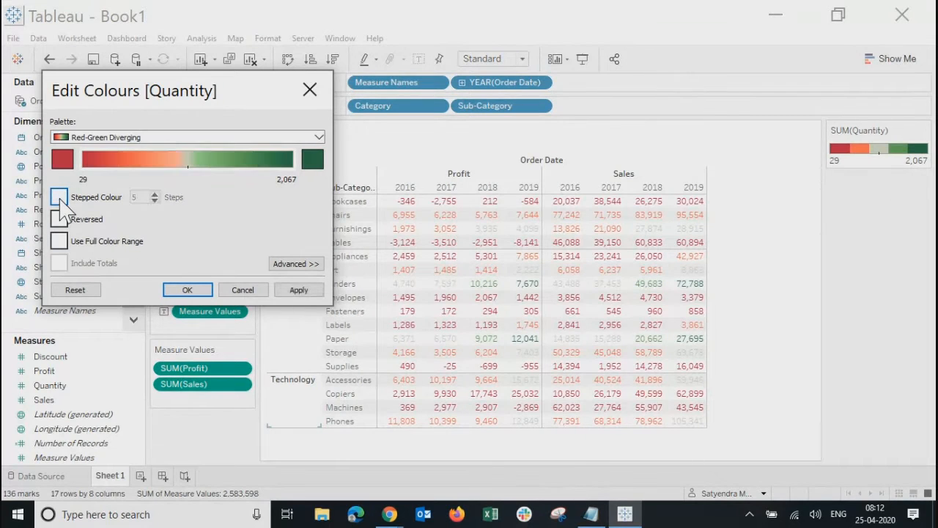
left_click(60, 198)
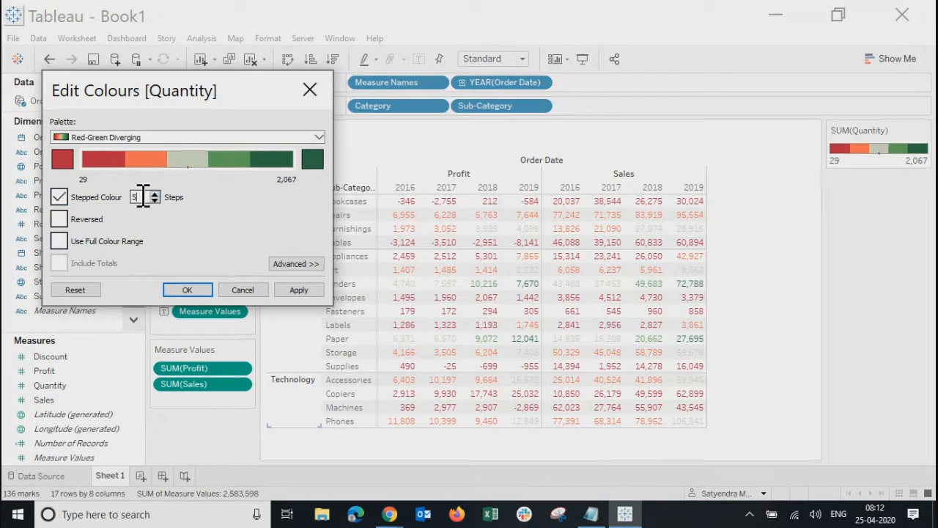
type("0")
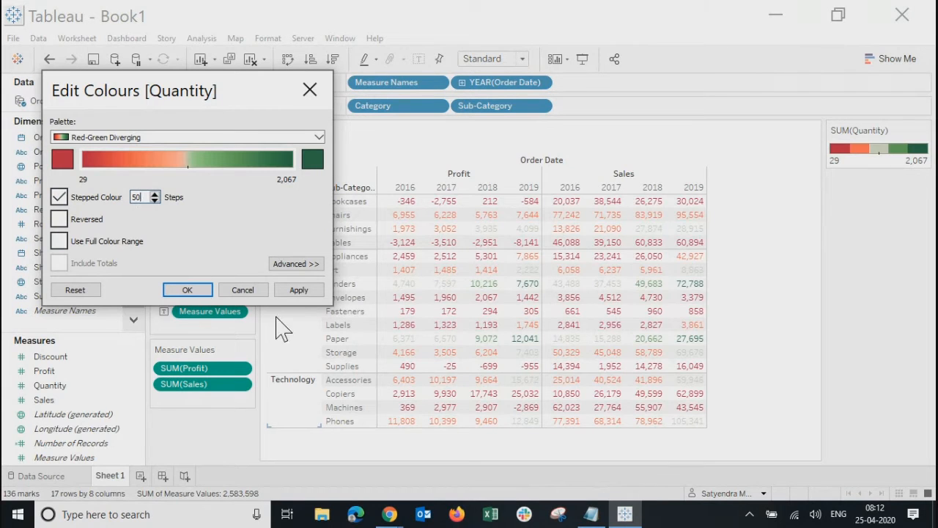
left_click(298, 290)
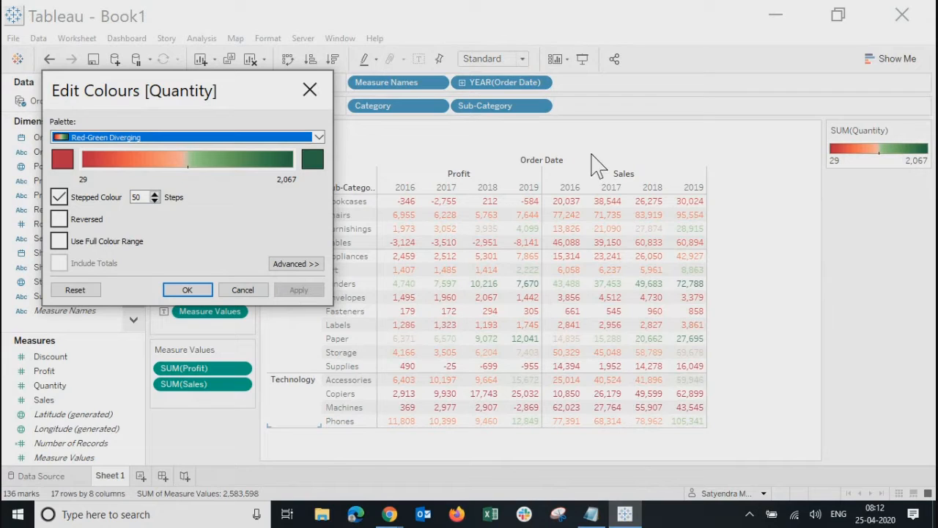
Set the Quantity palette's stepped colour to 10 steps and apply it
left_click(148, 197)
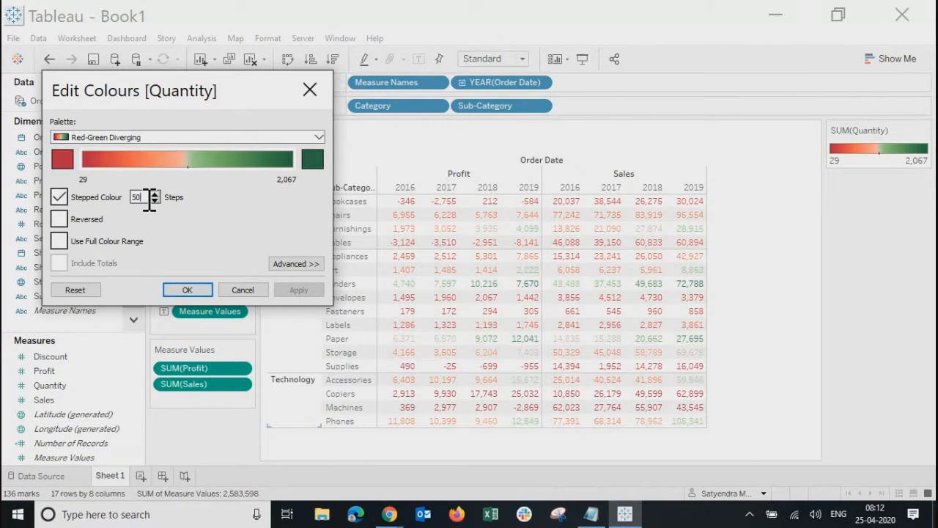
key("BackSpace")
key("BackSpace")
type("1")
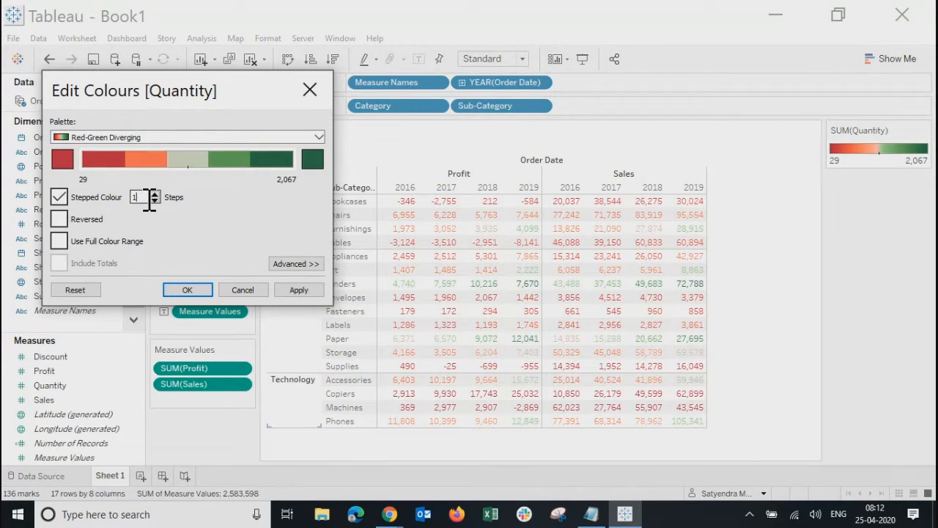
type("0")
left_click(297, 290)
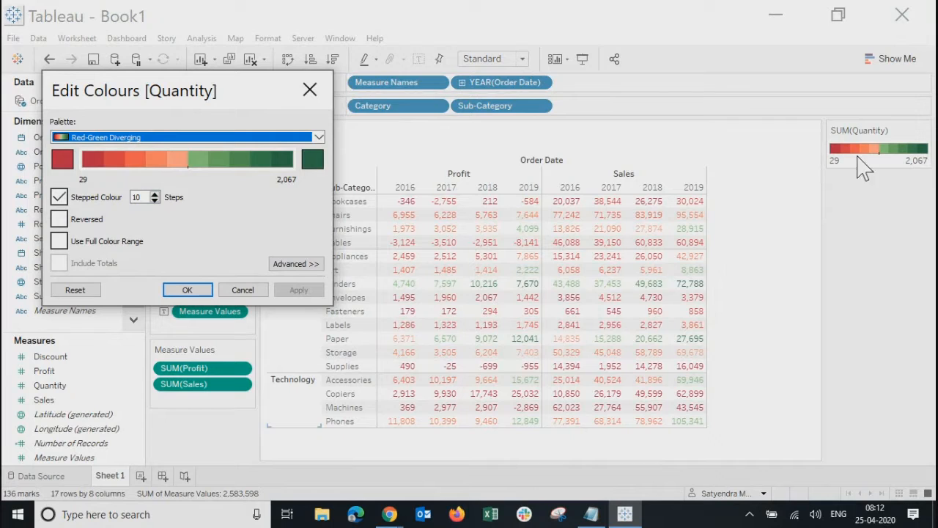
Turn off stepped colour for Quantity, try the full colour range option, and clear it again
left_click(59, 198)
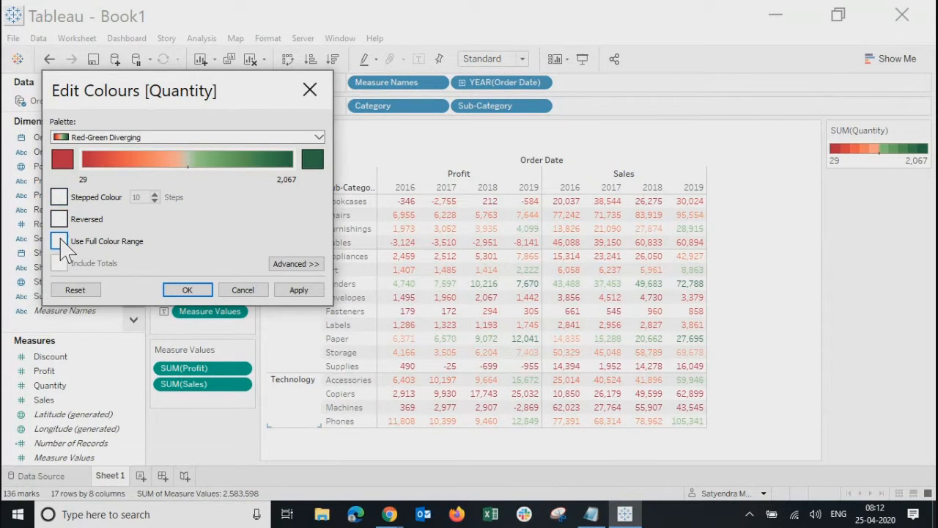
left_click(291, 289)
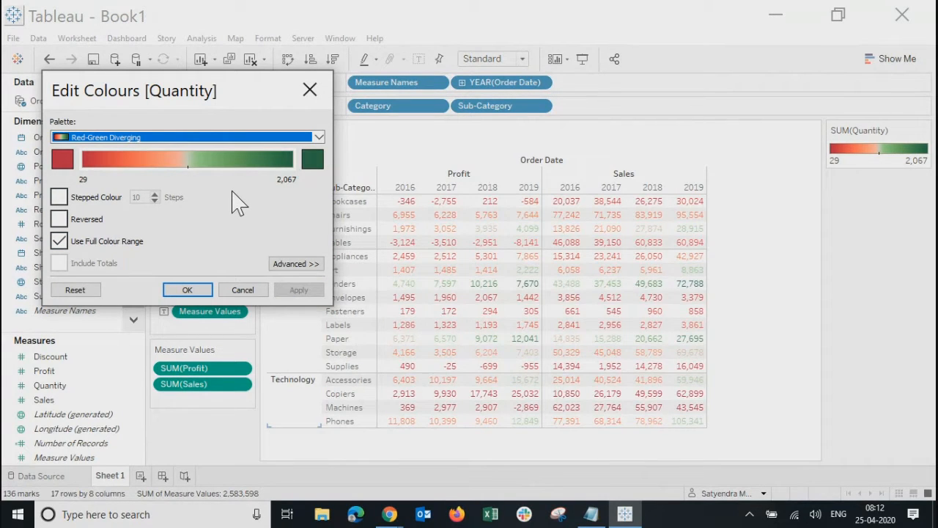
left_click(74, 242)
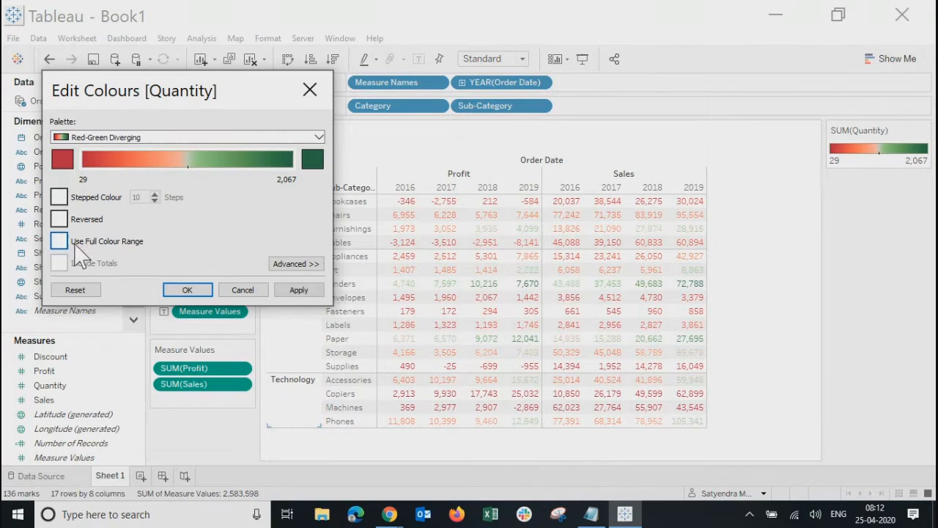
Fix the Quantity colour range to start at 29 and end at 2,067, and apply a centre of 50
left_click(294, 264)
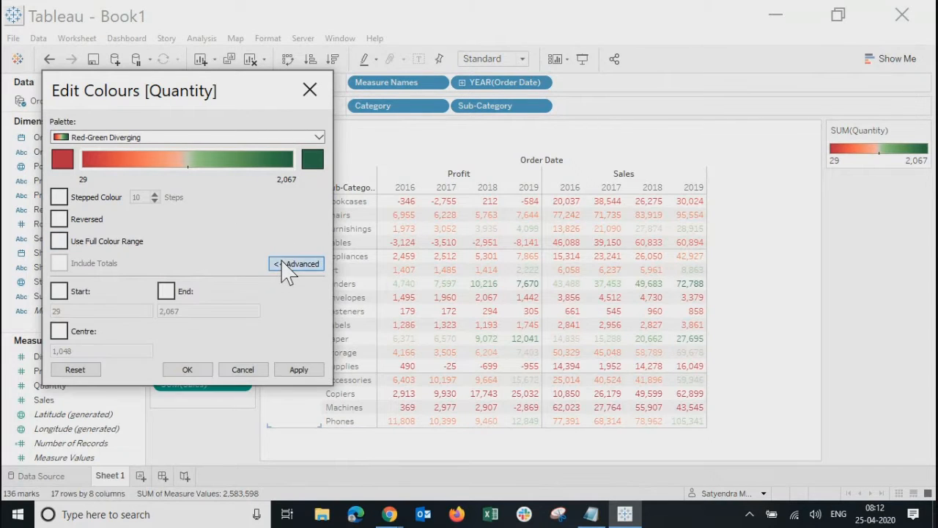
left_click(58, 291)
left_click(166, 291)
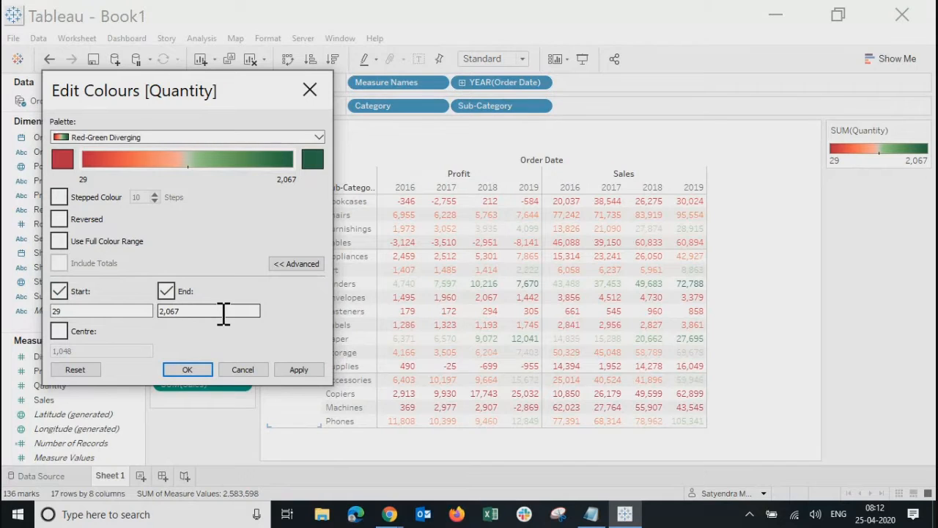
left_click(60, 332)
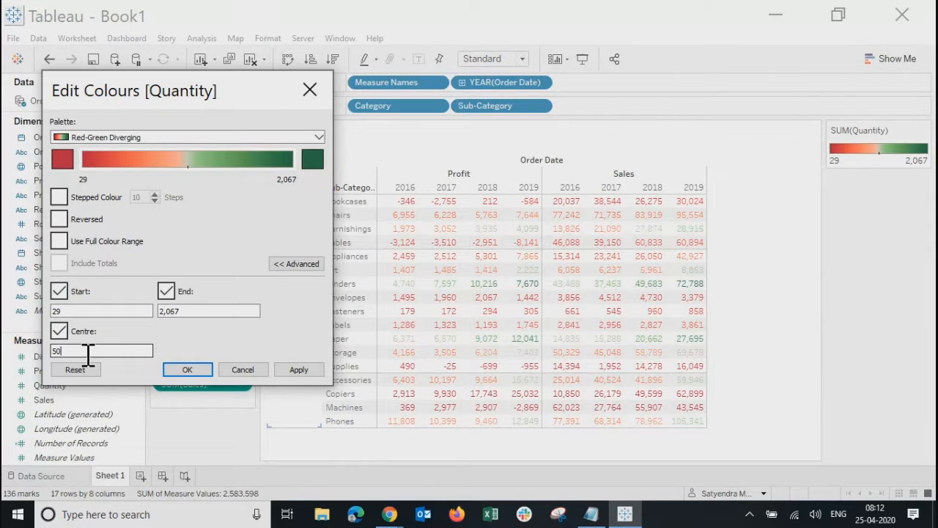
left_click(298, 370)
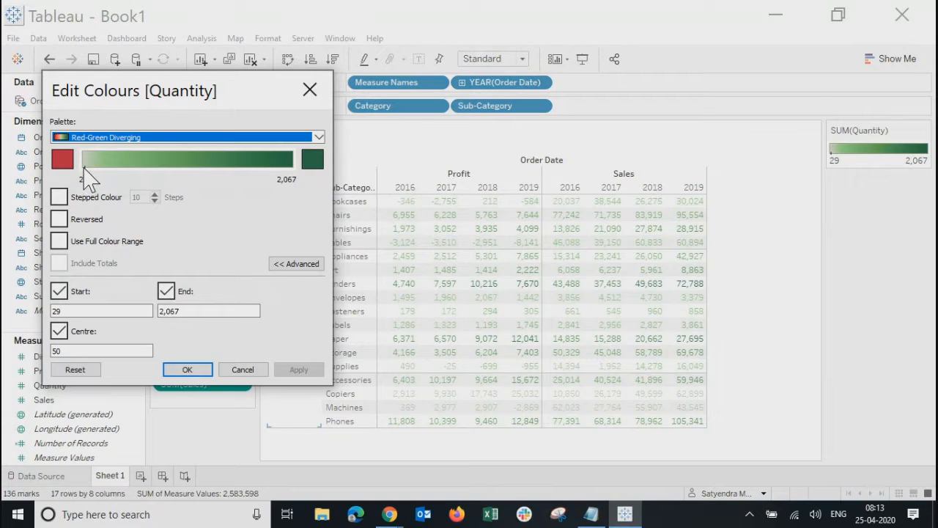
Set the centre of the Quantity colour range to 500, apply it, and close the colour settings
left_click(75, 351)
type("0")
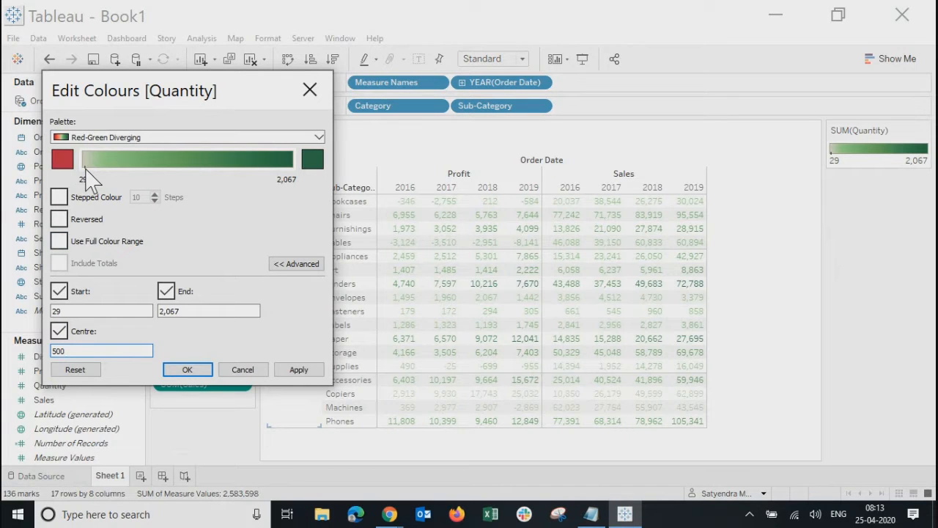
left_click(300, 370)
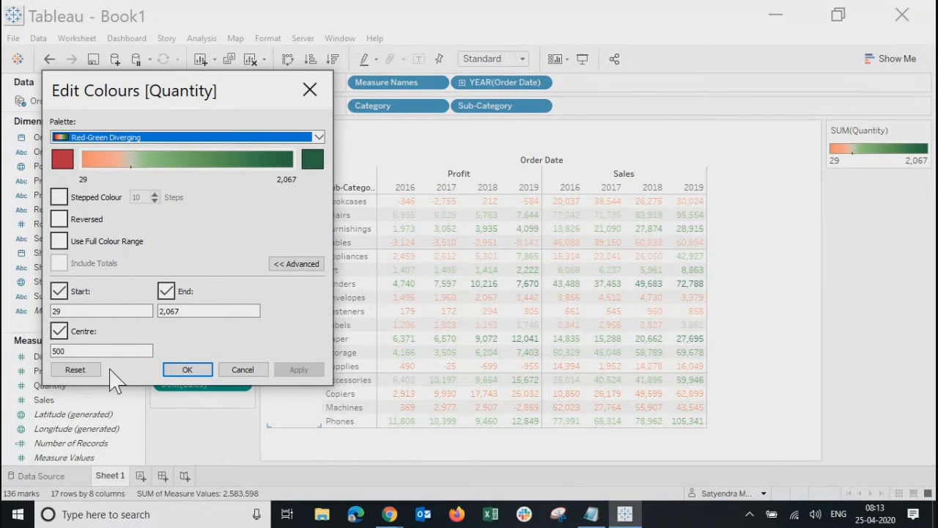
left_click(310, 91)
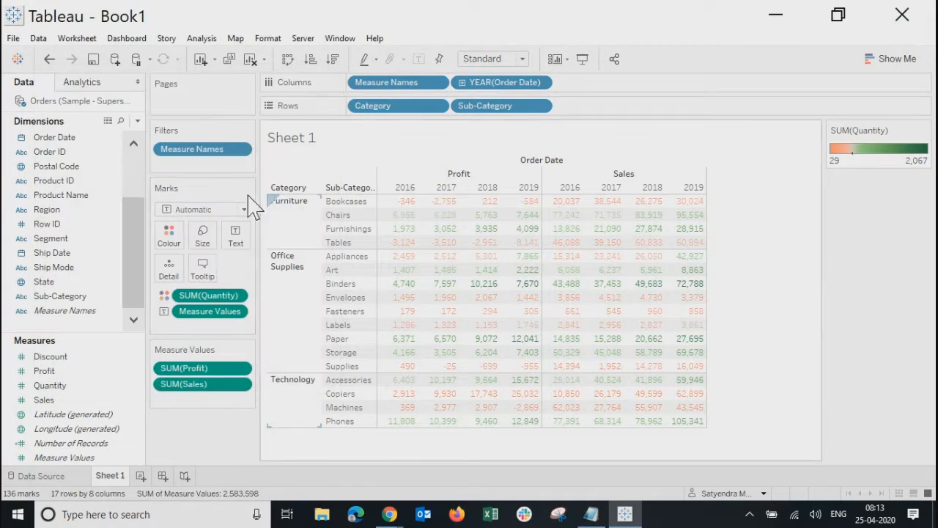
Change the Quantity colour palette of the marks to Grey
left_click(168, 233)
left_click(216, 280)
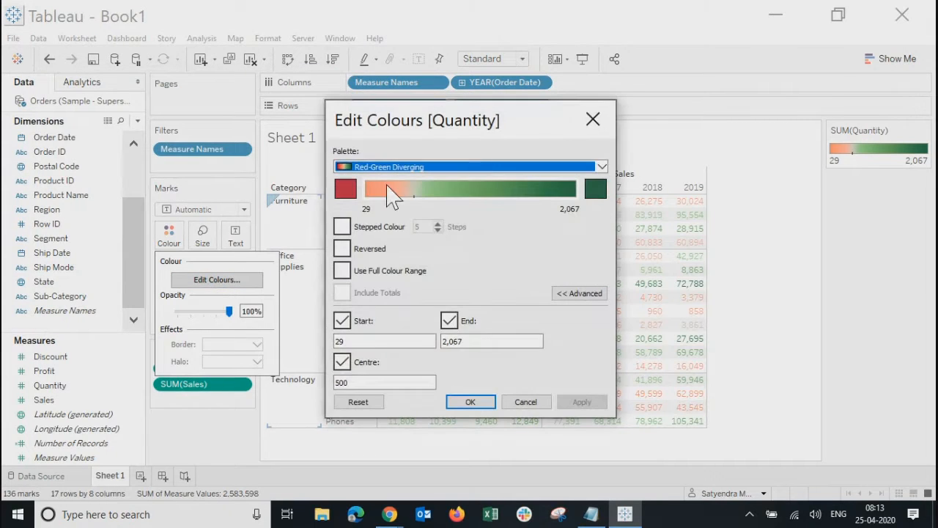
left_click(602, 168)
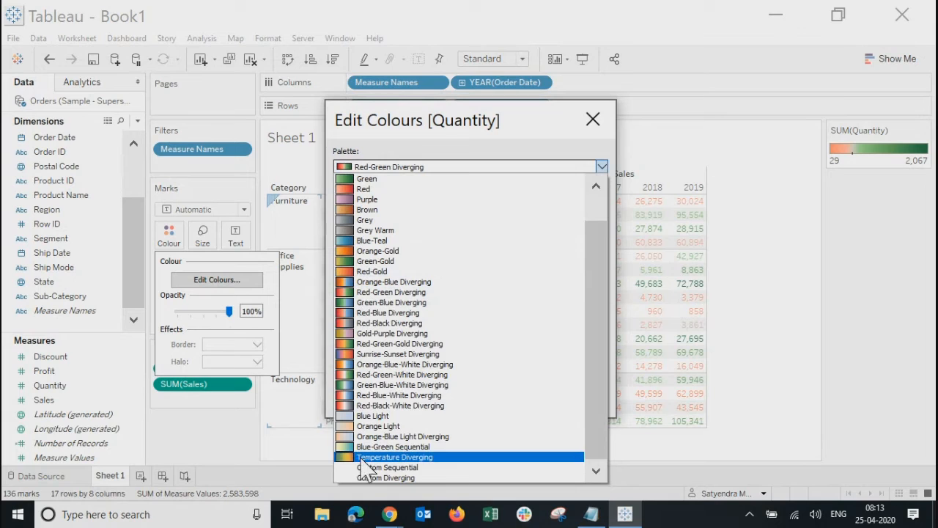
scroll(343, 432, "up", 1)
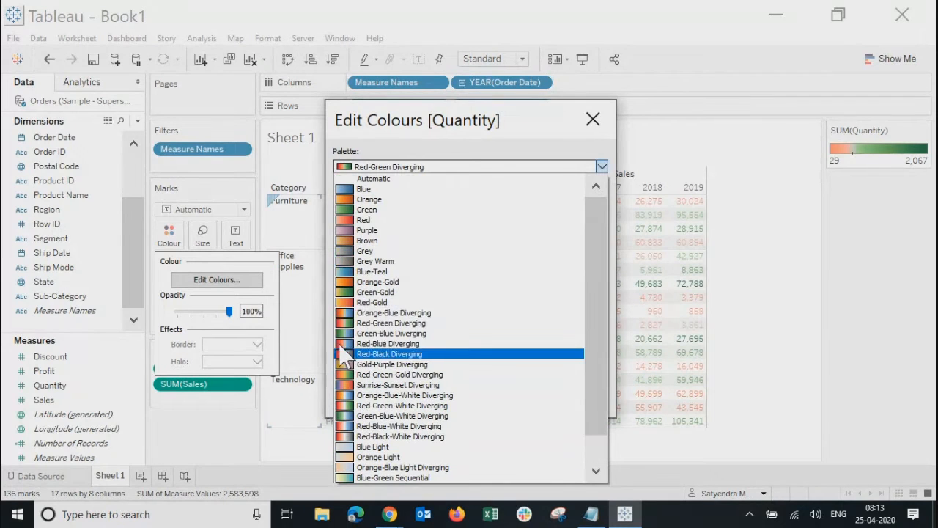
left_click(345, 249)
left_click(584, 402)
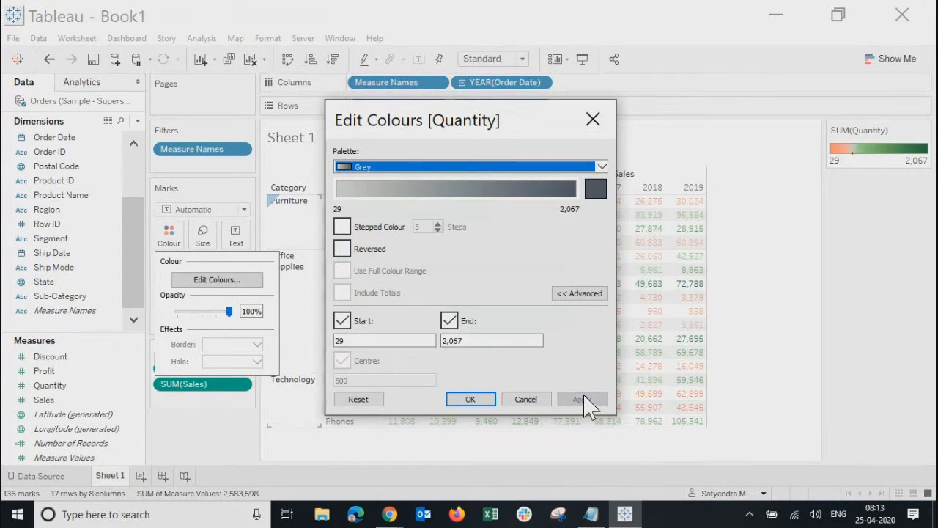
left_click(469, 401)
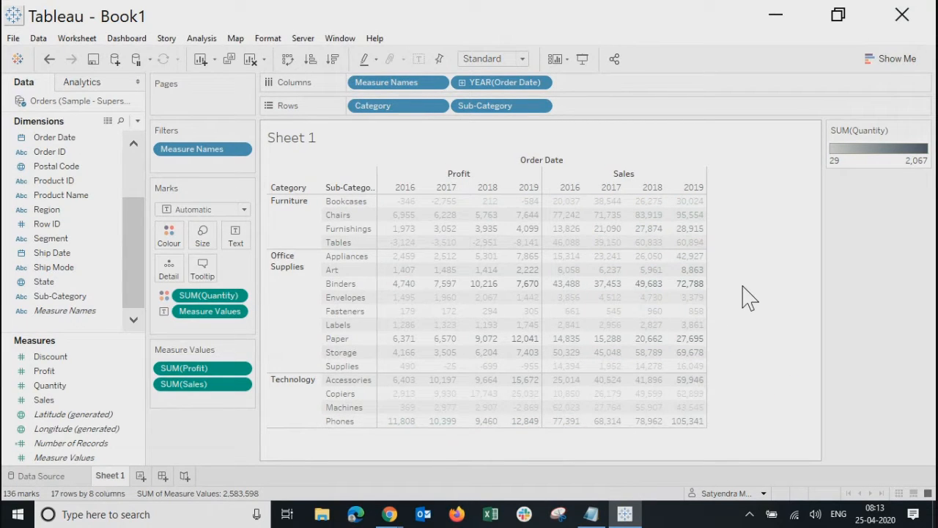
Try a larger text mark size, then reduce it to slightly smaller than the starting size
left_click(202, 235)
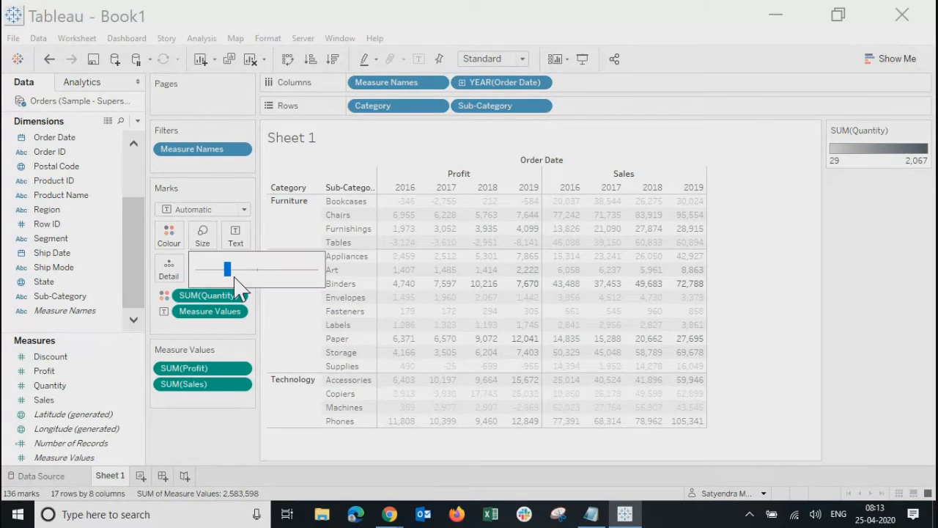
left_click_drag(227, 270, 246, 280)
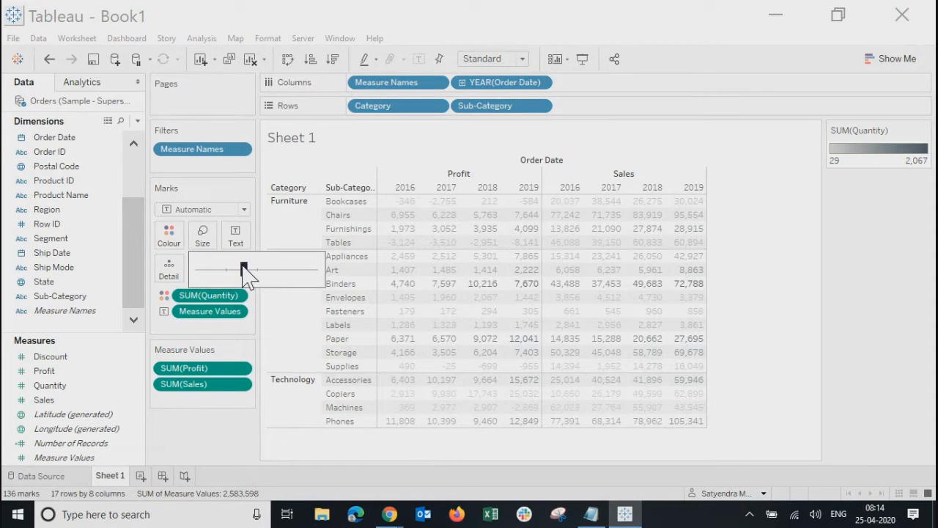
left_click_drag(245, 267, 231, 266)
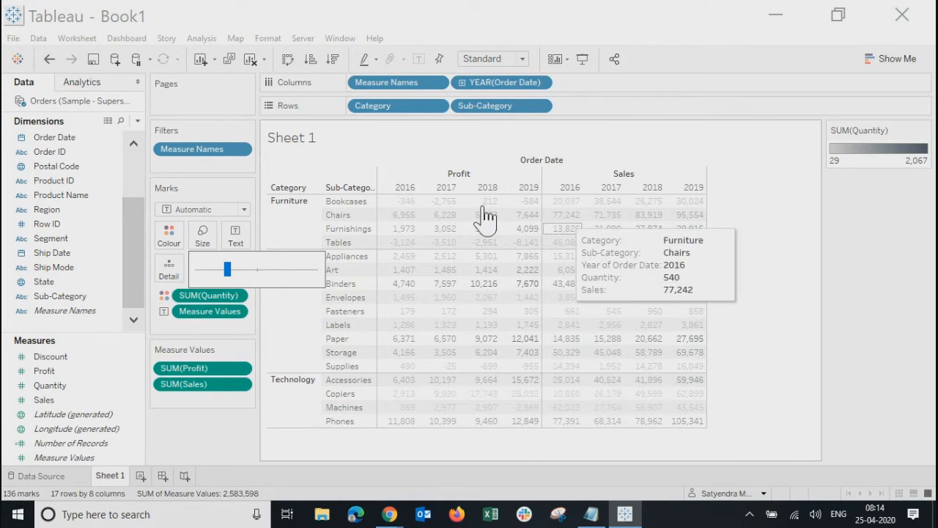
mouse_move(227, 268)
left_mouse_down()
mouse_move(211, 271)
mouse_move(223, 270)
left_mouse_up()
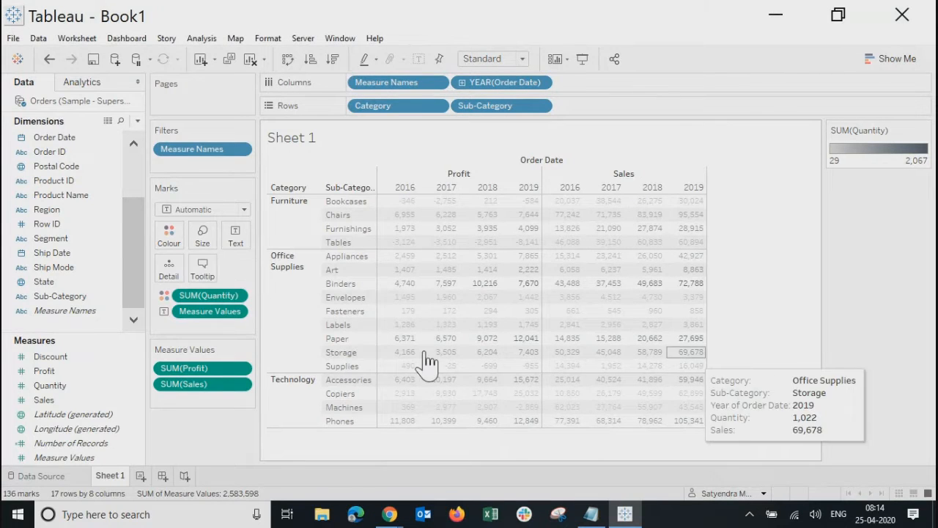
Encode the mark size by Profit, then remove Profit from the marks again
left_click_drag(44, 370, 198, 243)
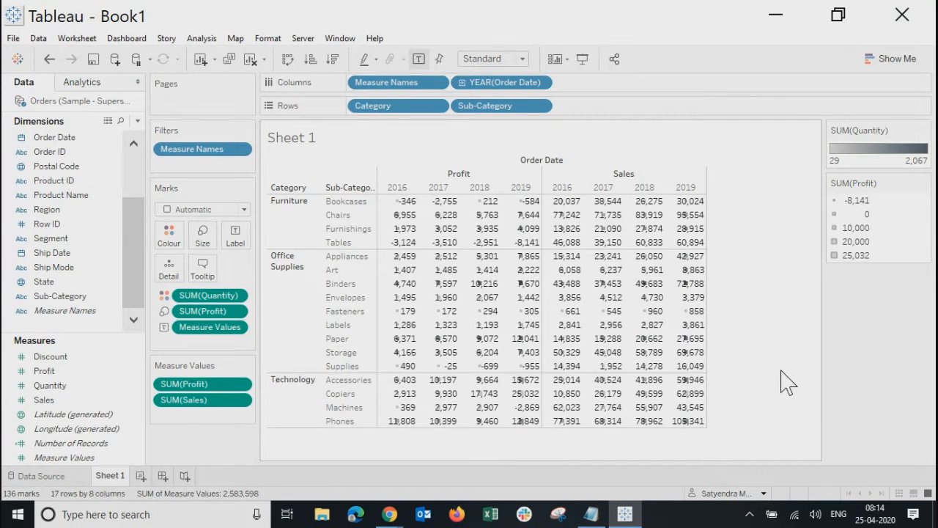
left_click_drag(225, 307, 94, 368)
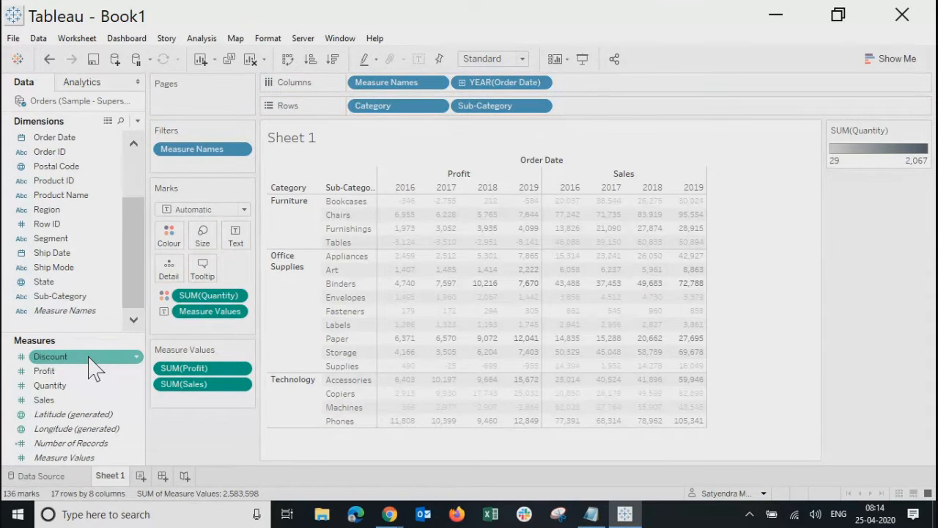
Increase the text mark size slightly and close the size settings
left_click(202, 236)
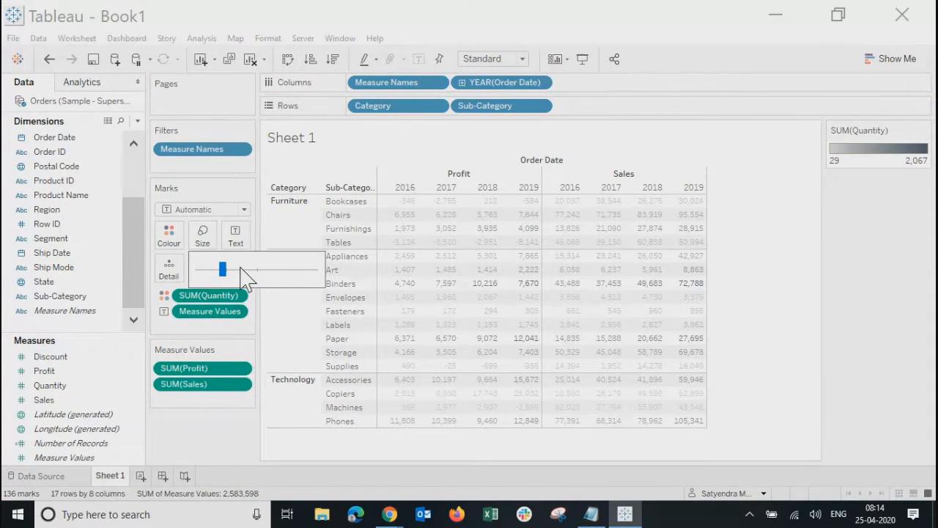
left_click_drag(223, 269, 233, 269)
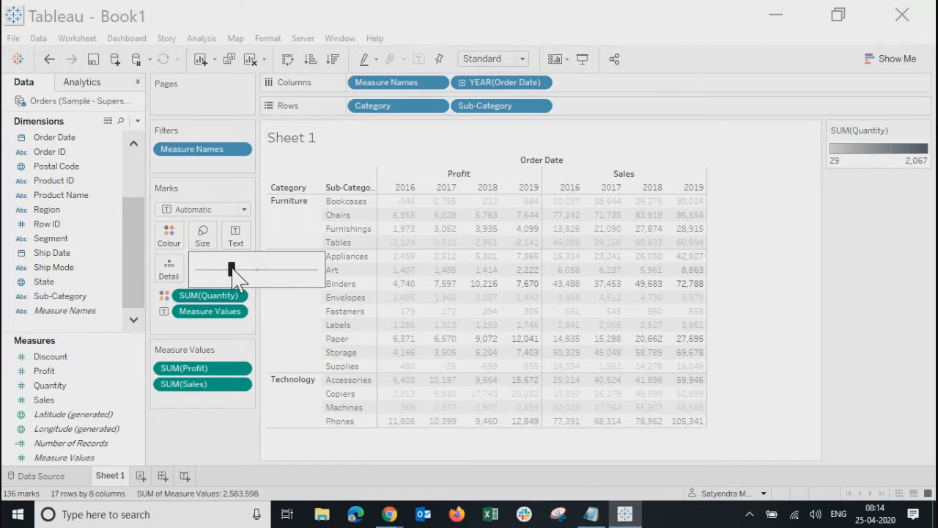
left_click(708, 356)
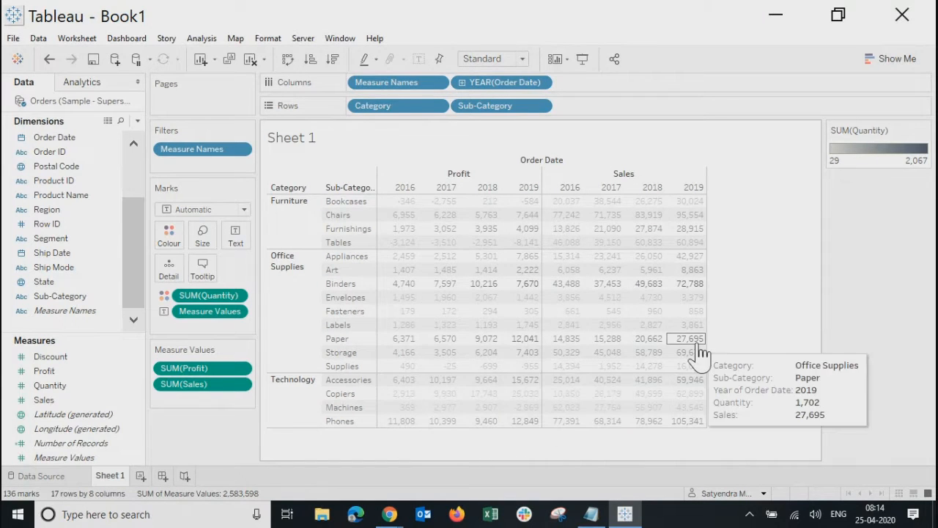
View the chart types offered by Show Me and close the list again
left_click(890, 61)
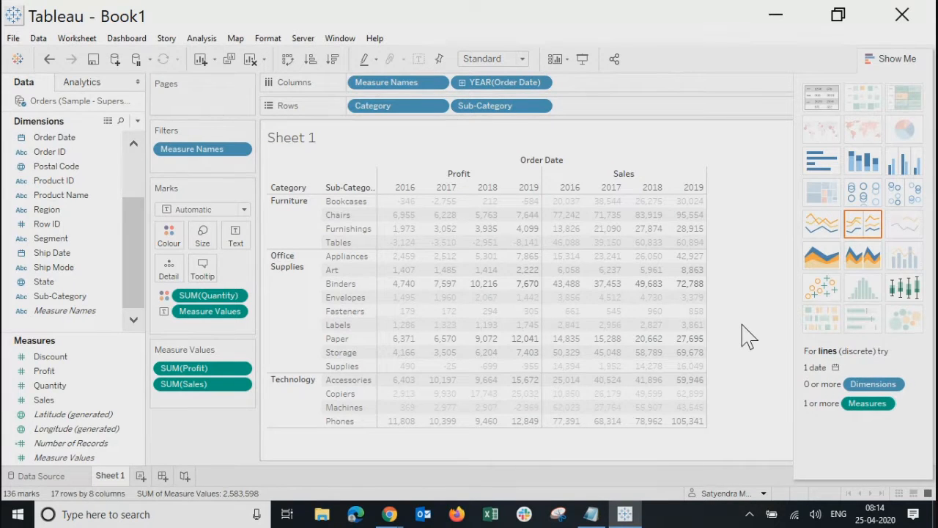
left_click(890, 59)
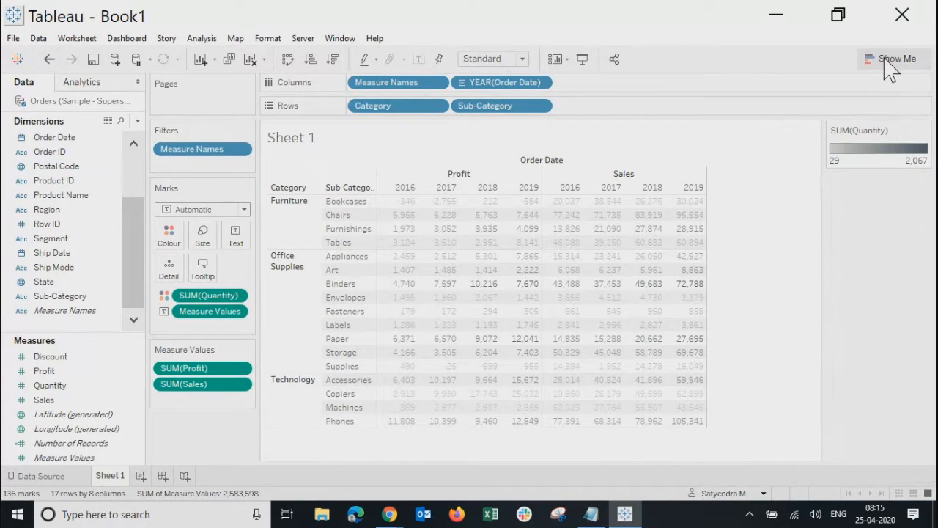
Open the formatting of the table and set the worksheet's default font to Tableau Medium in a near-black colour
left_click(402, 329)
right_click(402, 330)
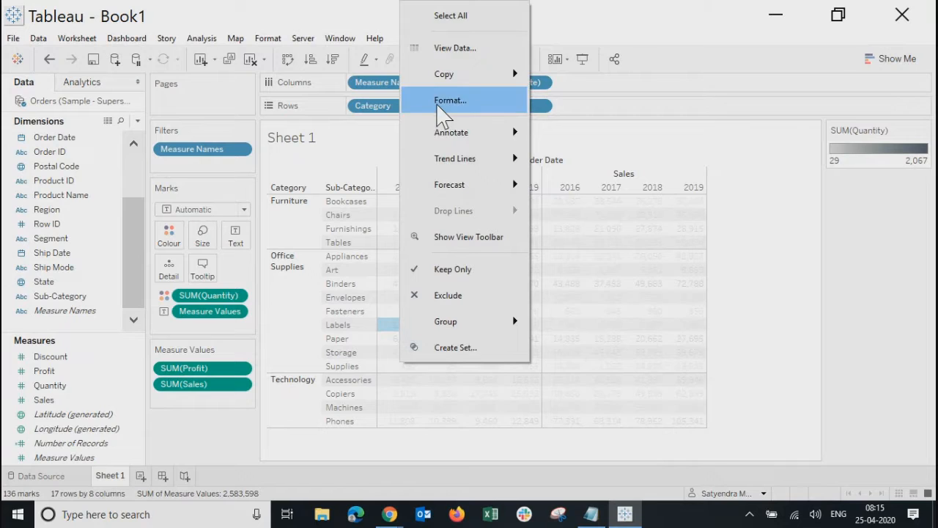
left_click(440, 103)
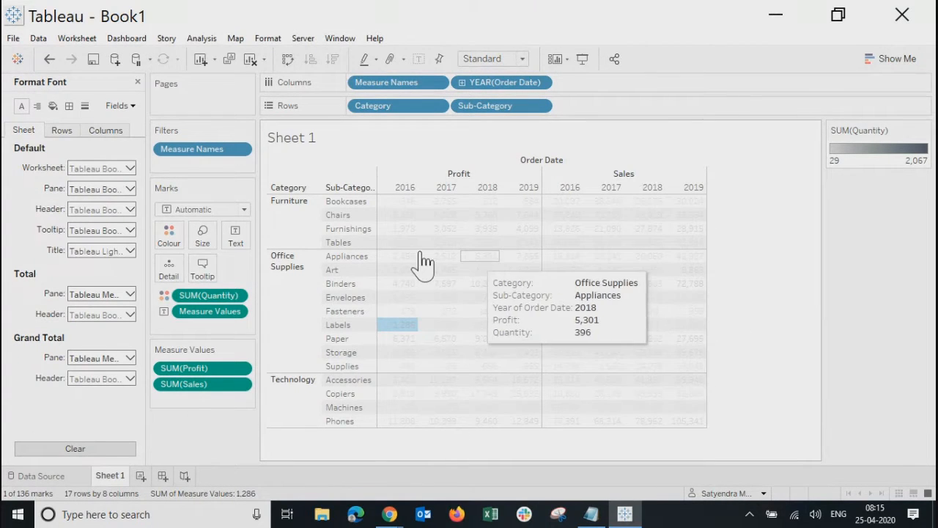
left_click(84, 167)
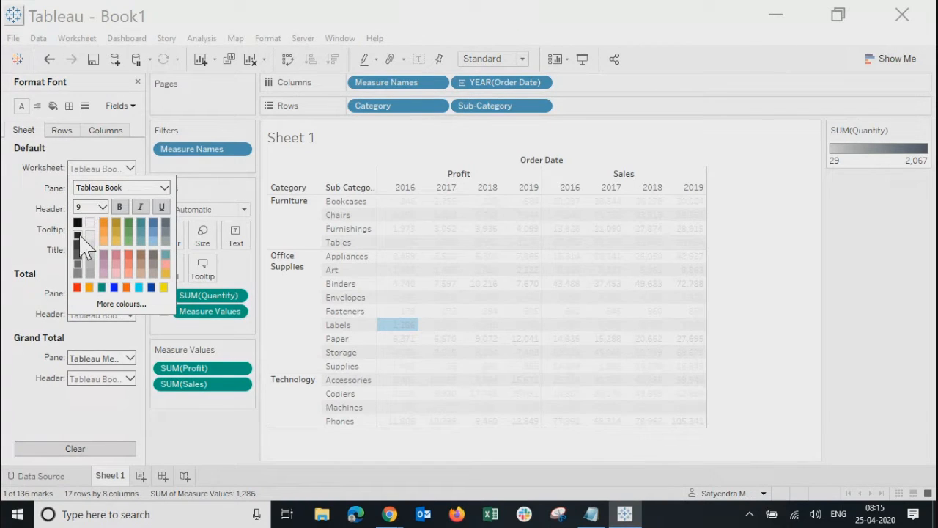
left_click(79, 236)
left_click(110, 187)
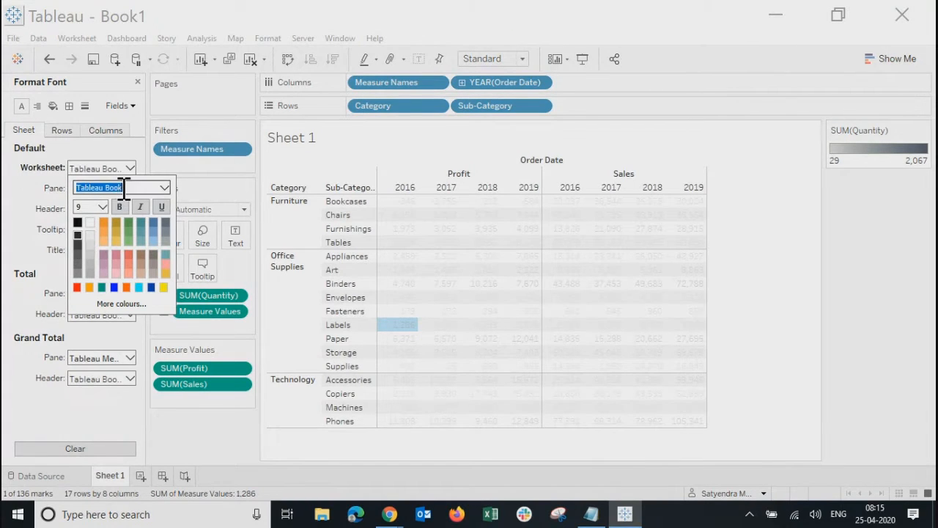
left_click(166, 188)
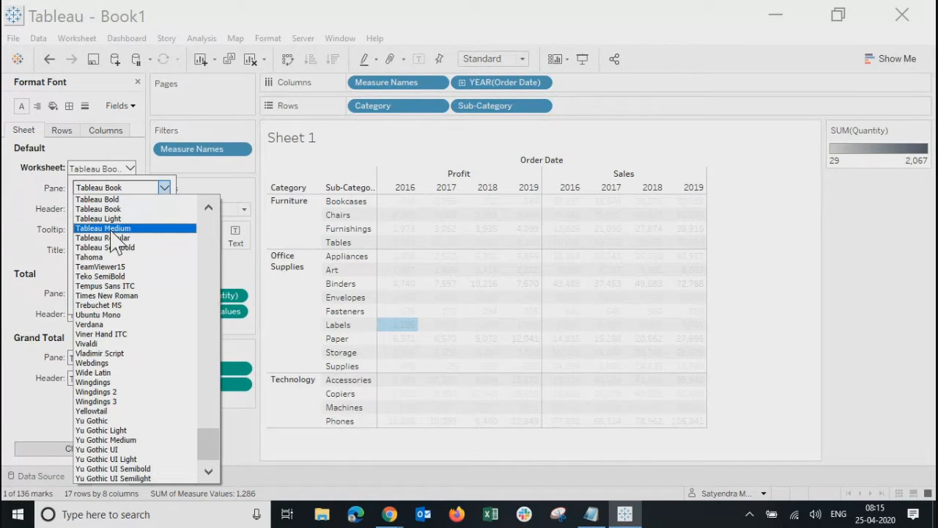
left_click(117, 227)
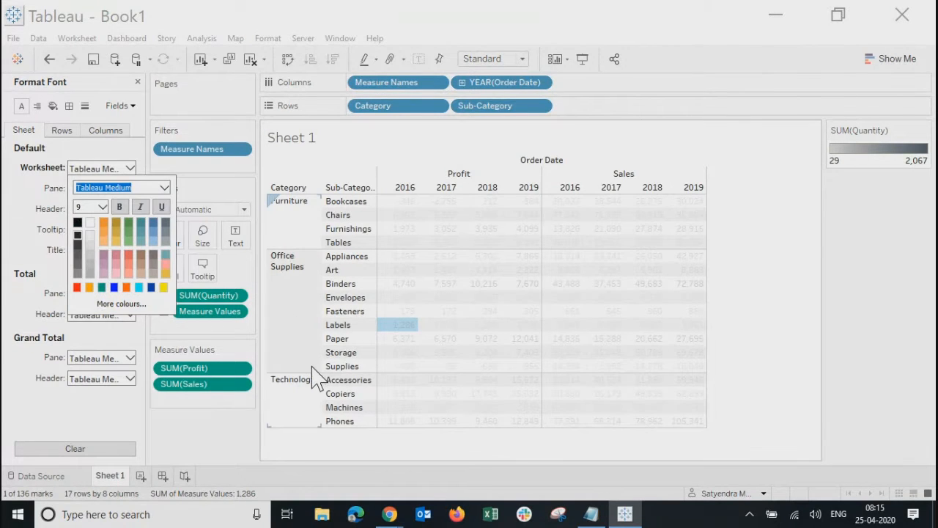
left_click(304, 453)
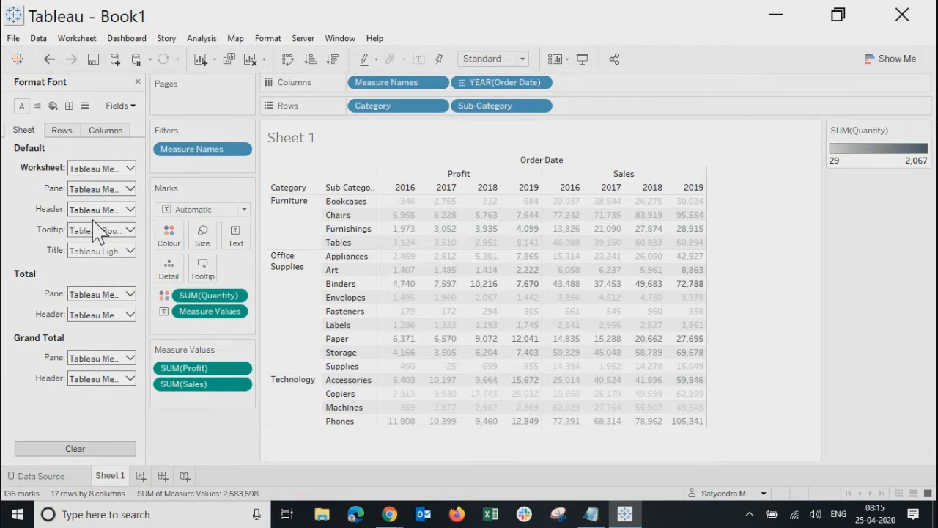
Look through the tooltip font and alignment formatting options, then return to the font formatting
left_click(101, 230)
left_click(334, 444)
left_click(37, 107)
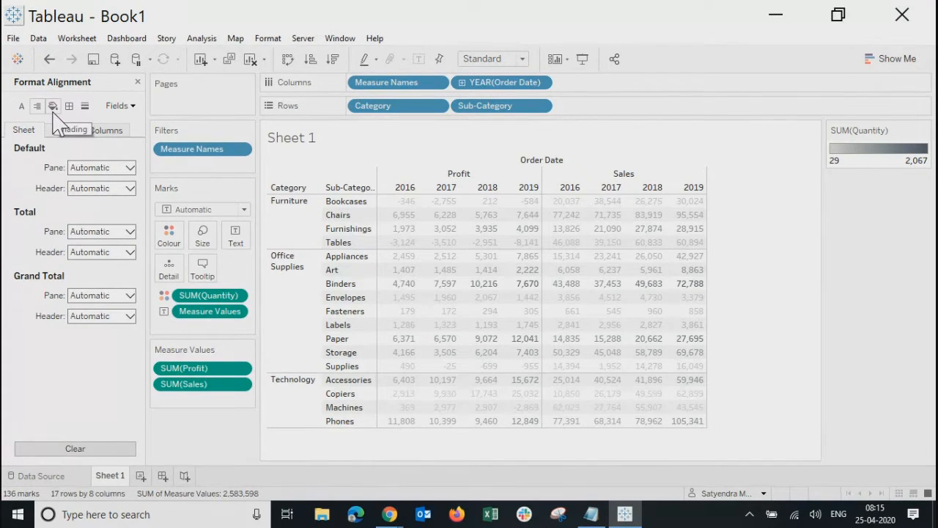
right_click(414, 244)
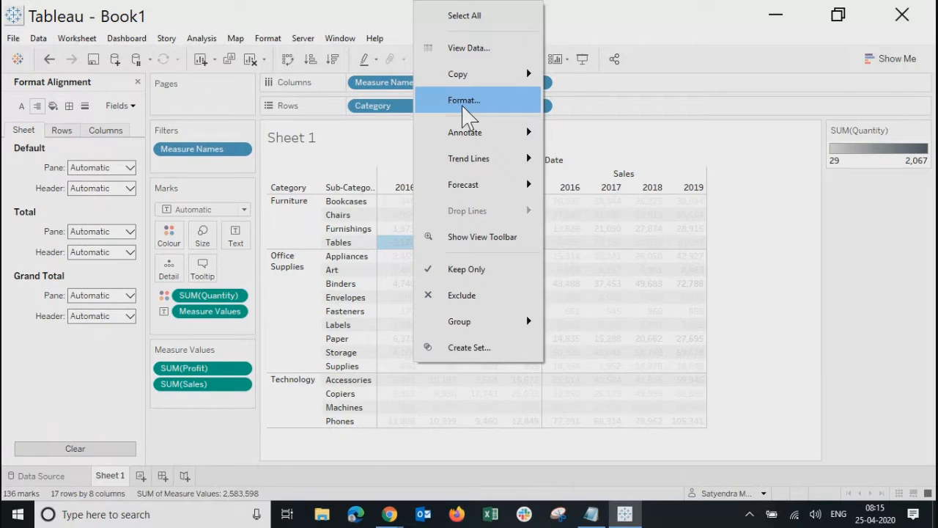
left_click(464, 100)
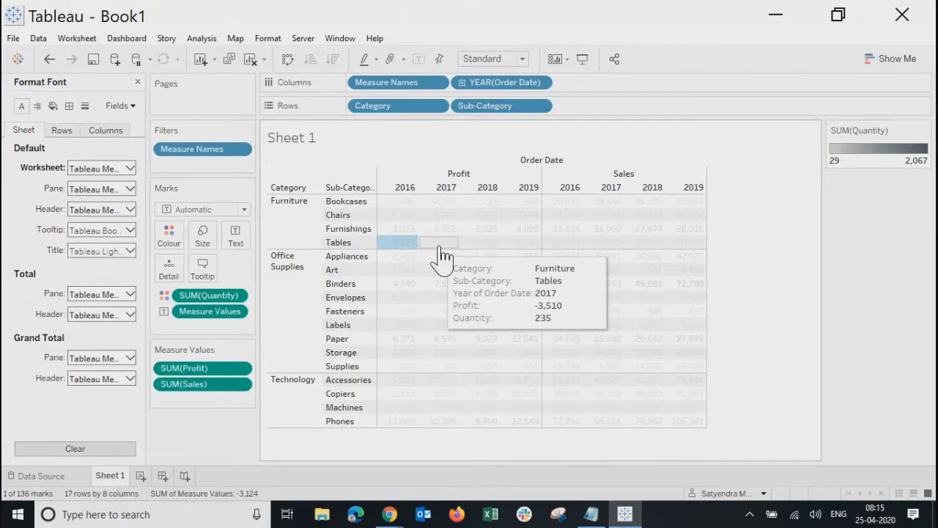
right_click(759, 251)
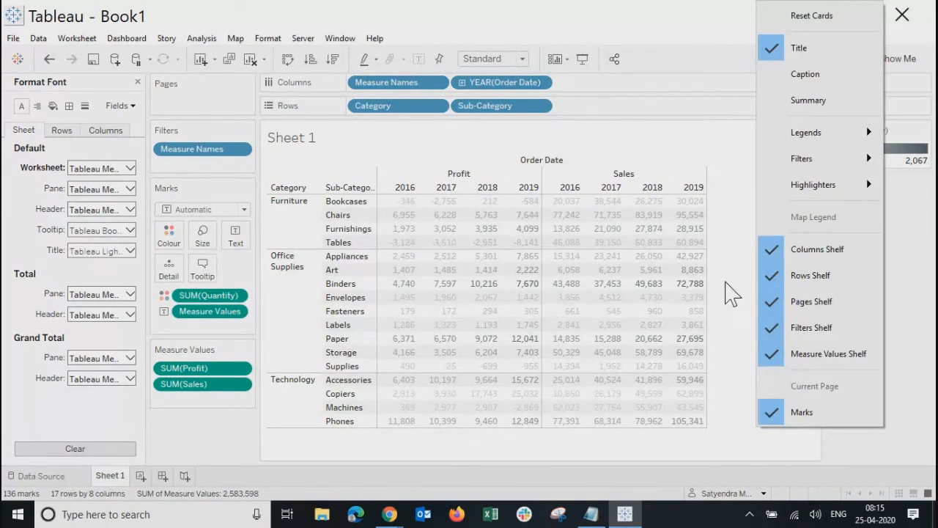
left_click(730, 293)
right_click(743, 269)
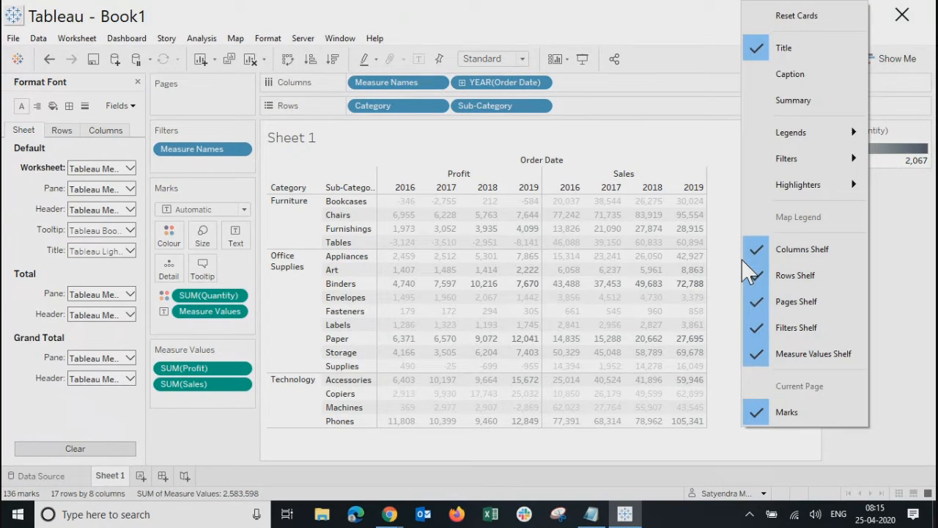
left_click(729, 293)
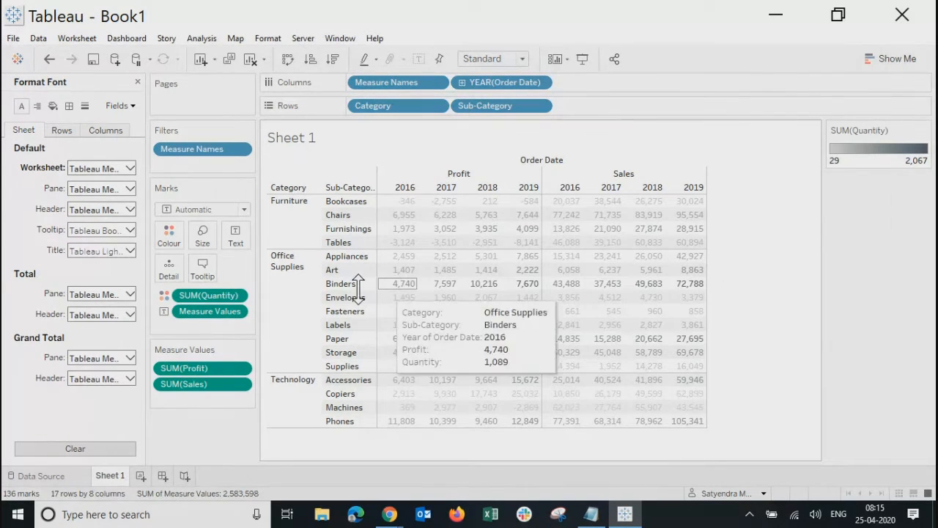
left_click(404, 274)
right_click(405, 273)
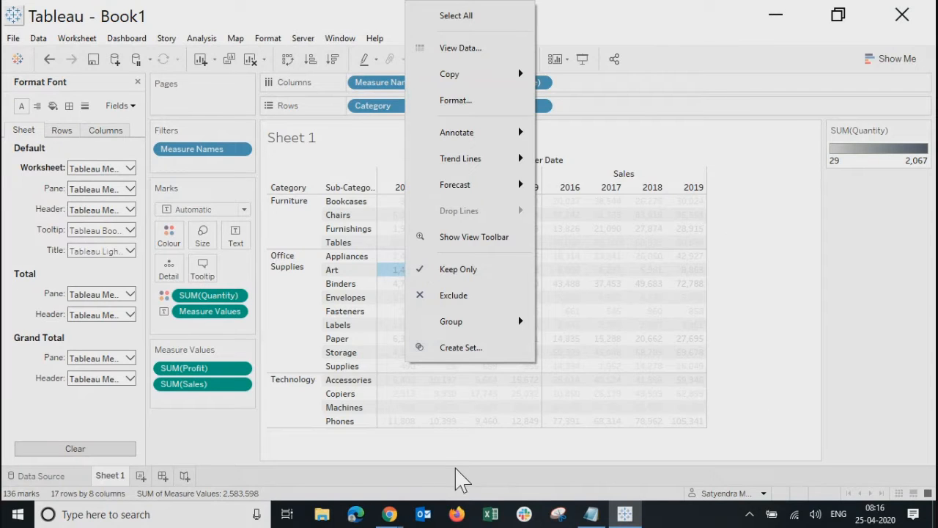
left_click(434, 453)
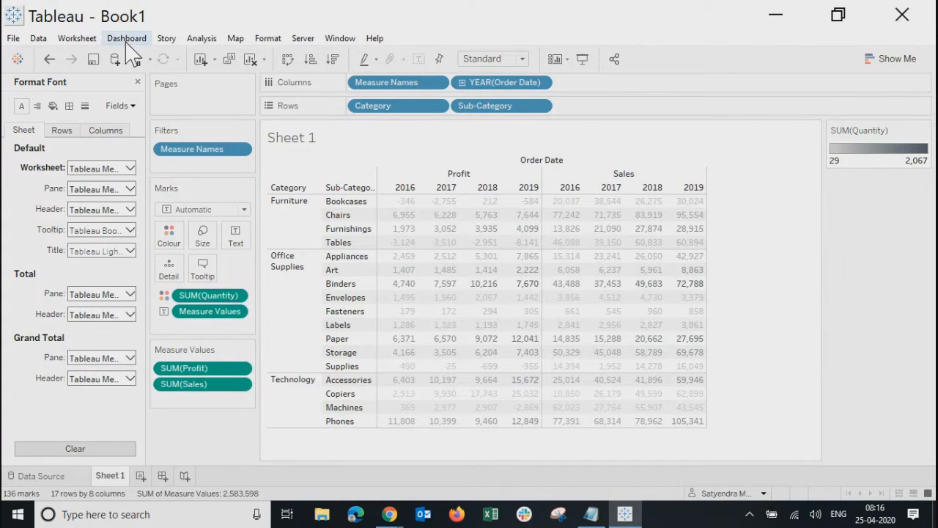
left_click(268, 38)
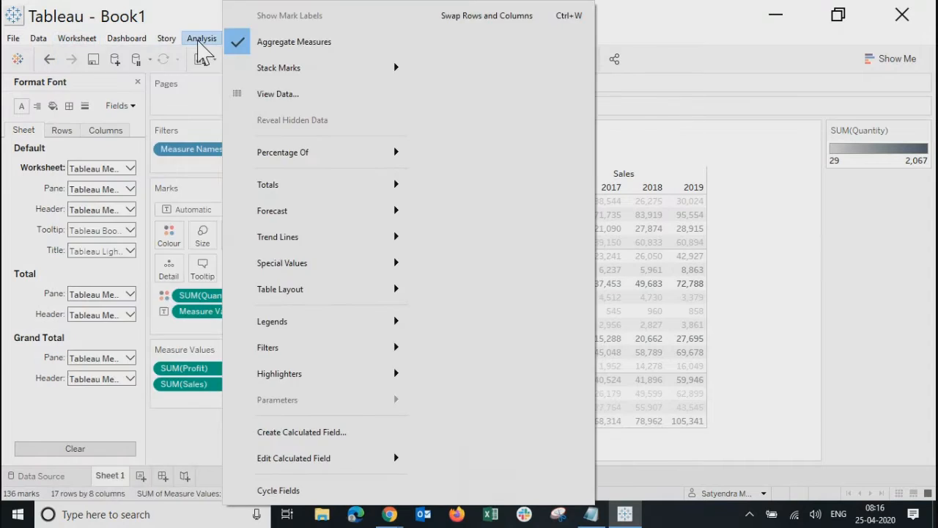
mouse_move(128, 43)
mouse_move(77, 38)
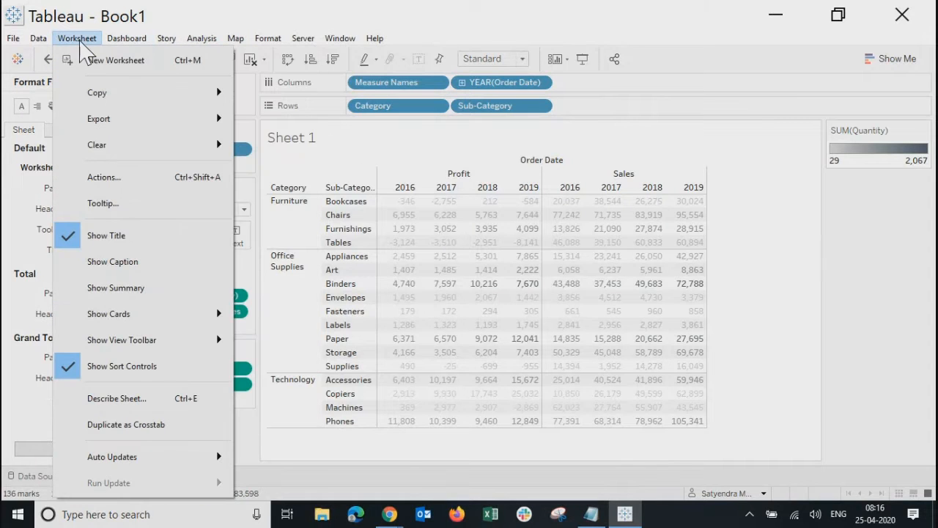
left_click(525, 297)
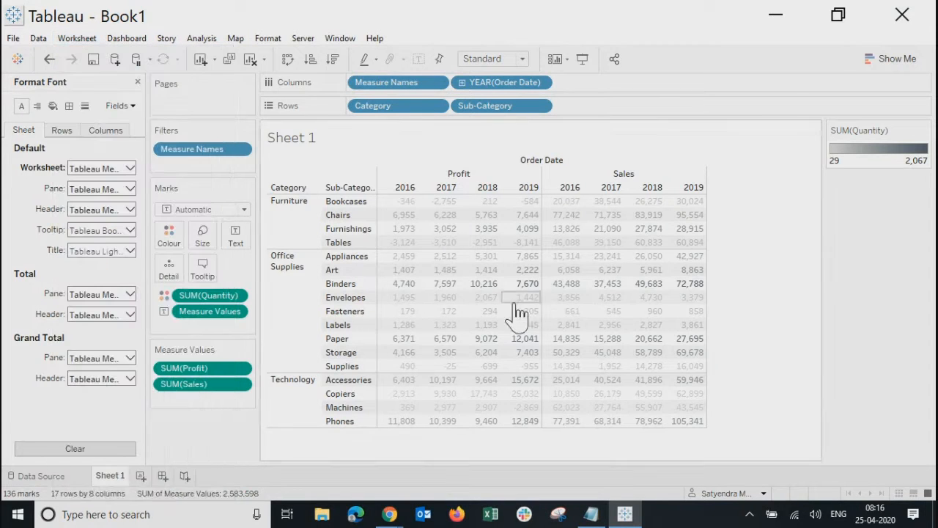
left_click(268, 38)
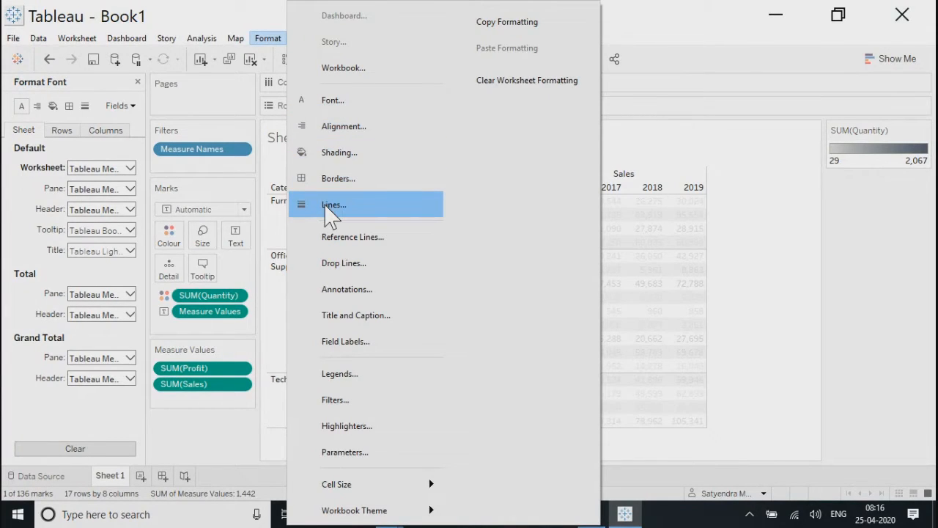
left_click(780, 278)
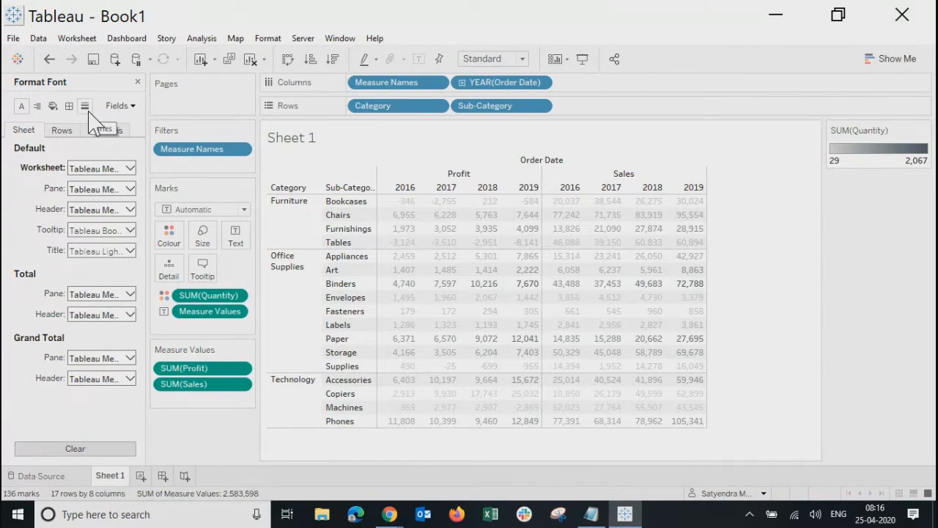
Switch to the shading formatting and set the worksheet's default shading to light beige
left_click(38, 107)
left_click(52, 107)
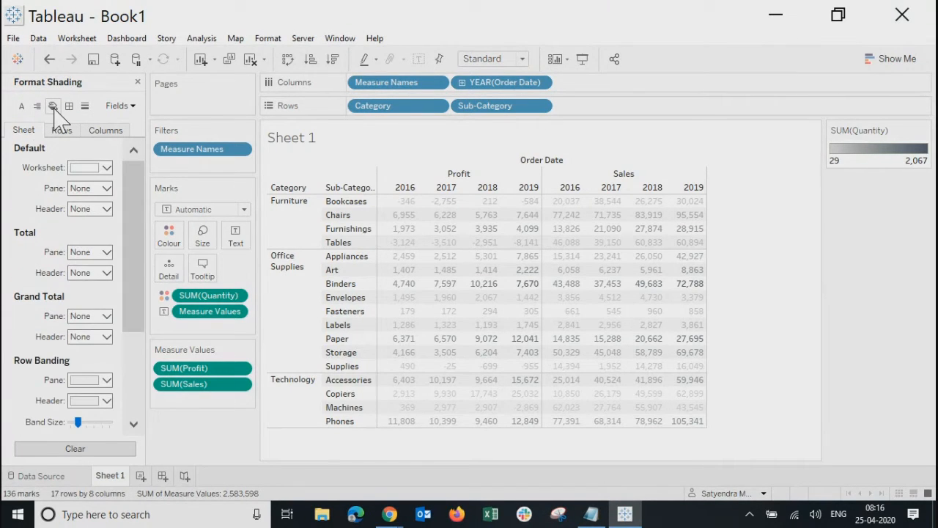
left_click(92, 169)
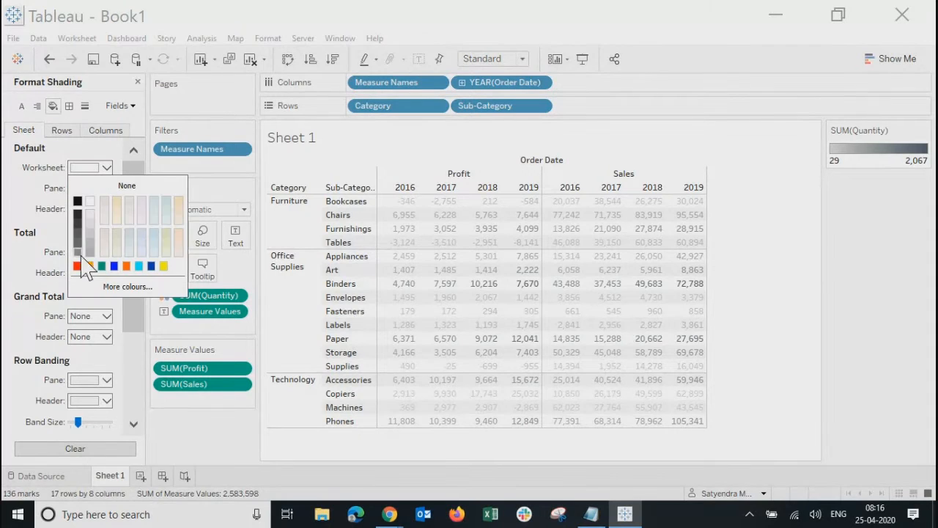
left_click(90, 170)
left_click(117, 203)
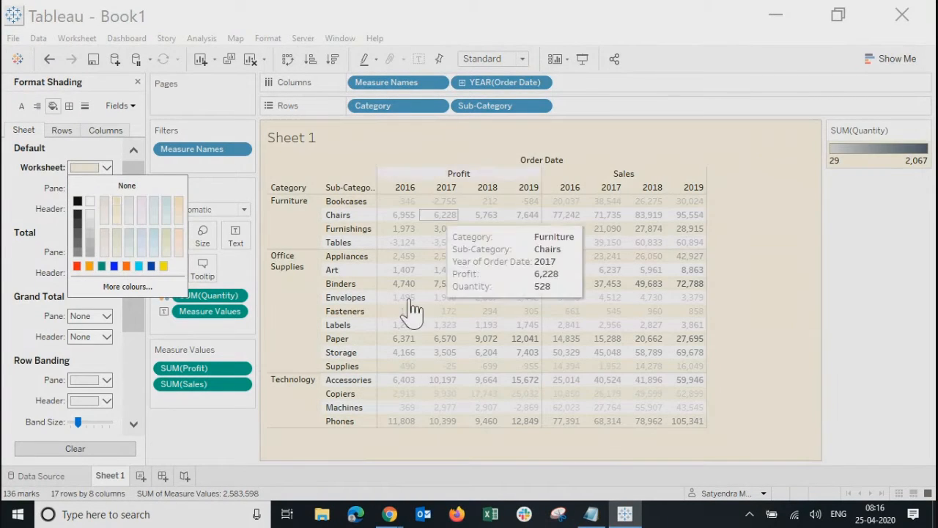
left_click(747, 359)
Set the worksheet's default pane shading to light lavender and its default header shading to orange
left_click(92, 188)
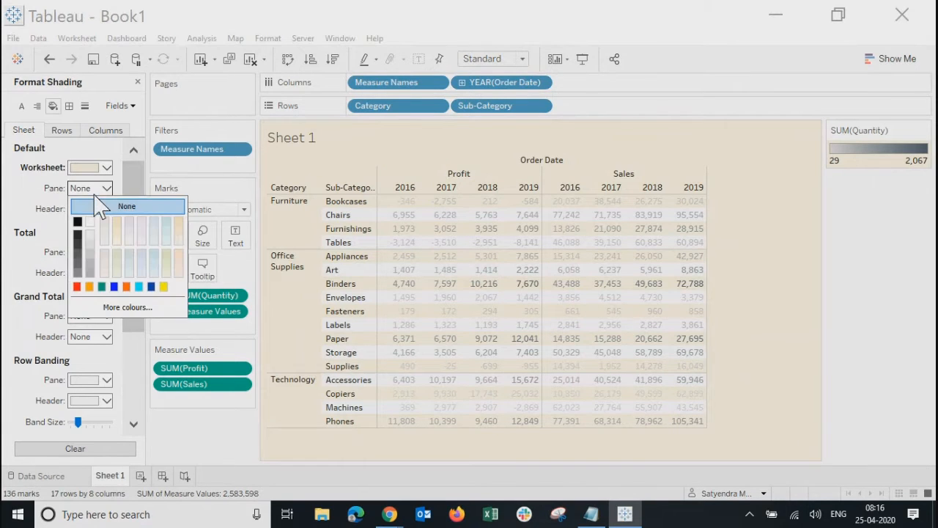
left_click(142, 226)
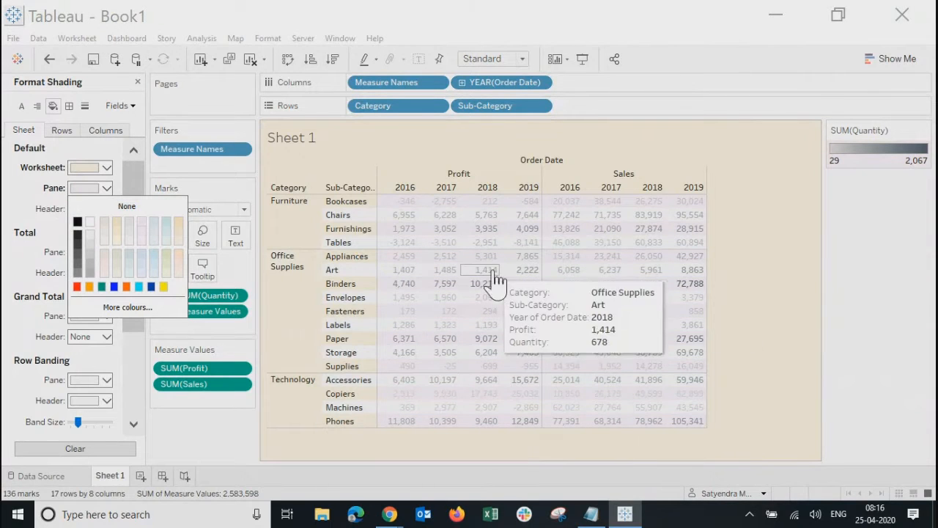
left_click(760, 269)
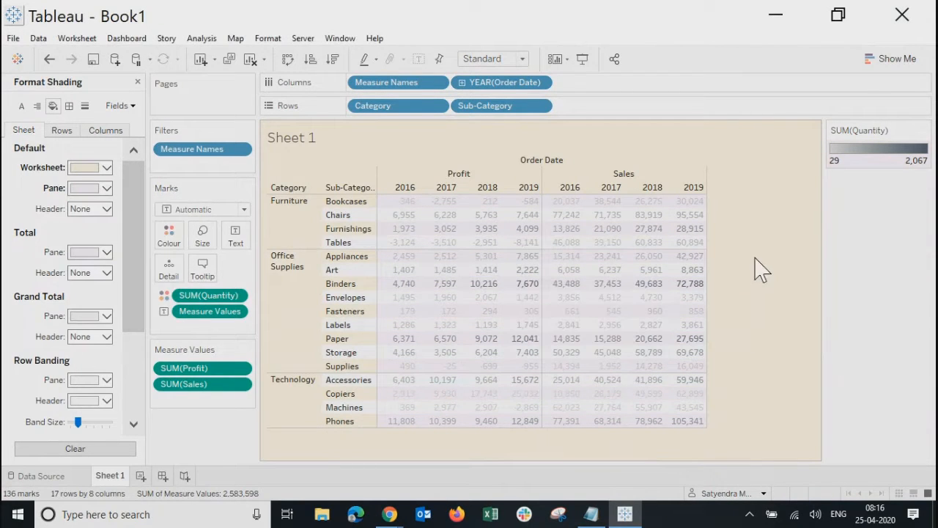
left_click(98, 209)
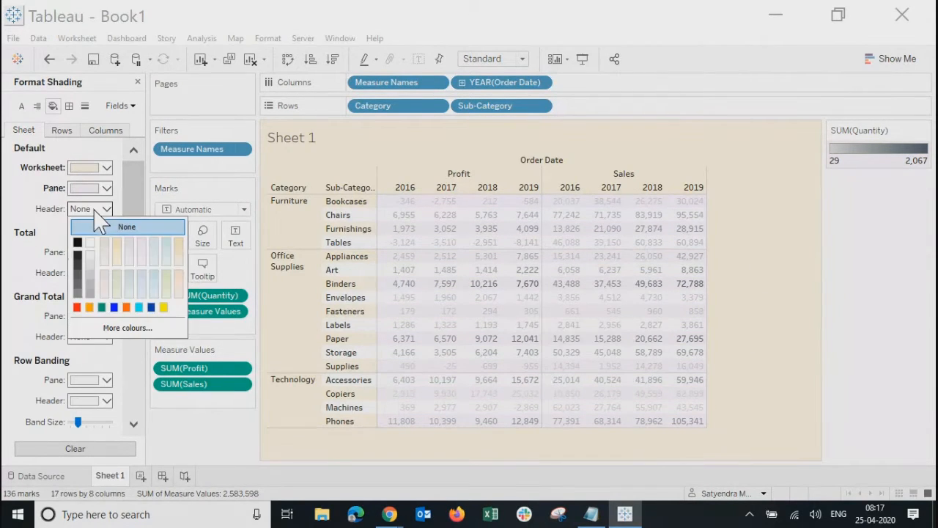
left_click(115, 307)
left_click(102, 308)
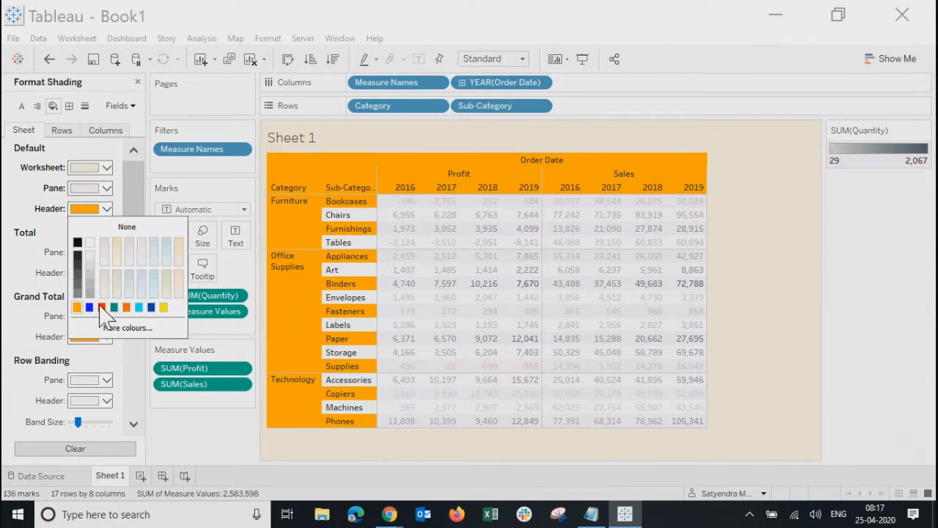
left_click(22, 268)
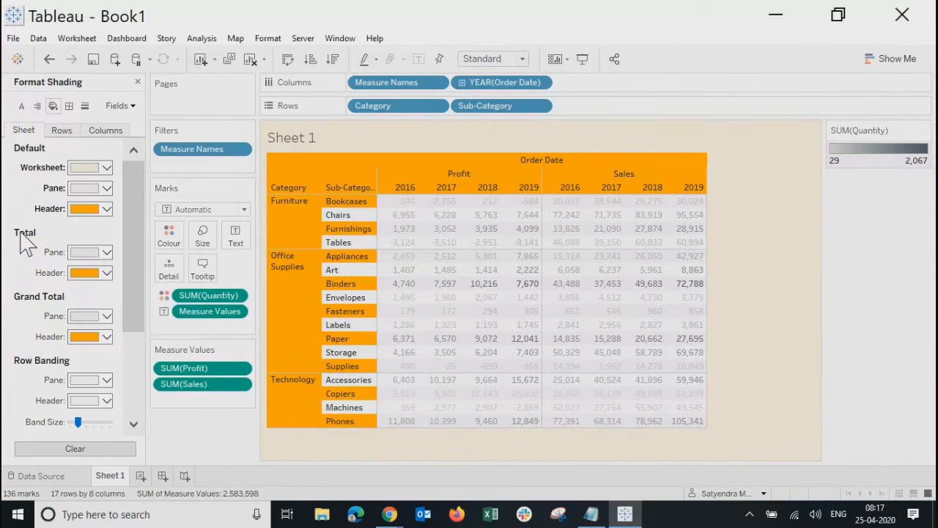
Apply a light column banding colour to both the pane and the header of the table
mouse_move(123, 299)
left_mouse_down()
mouse_move(139, 304)
mouse_move(133, 388)
left_mouse_up()
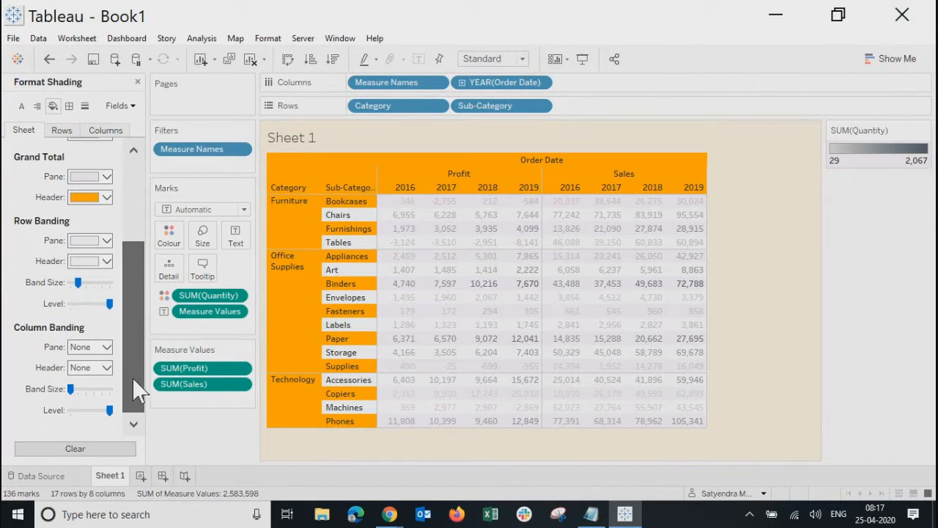
left_click(104, 348)
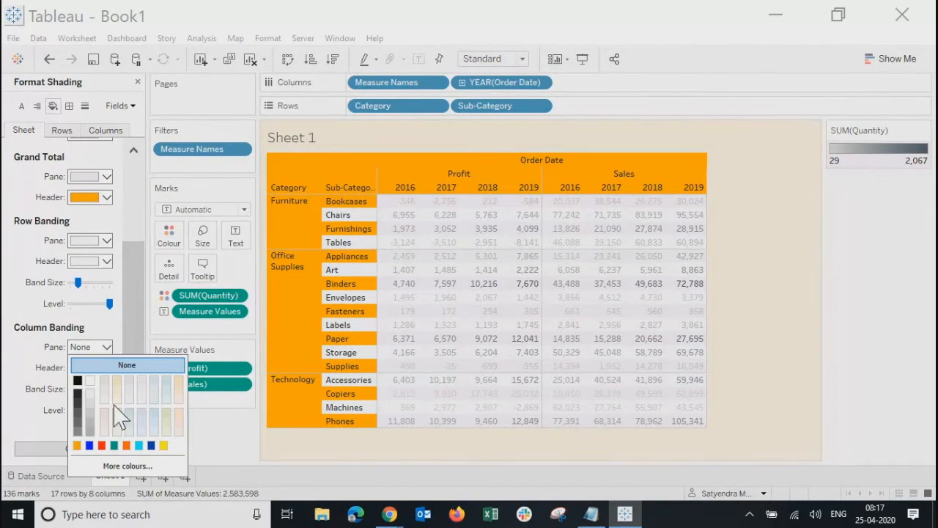
left_click(43, 375)
left_click(95, 368)
left_click(149, 413)
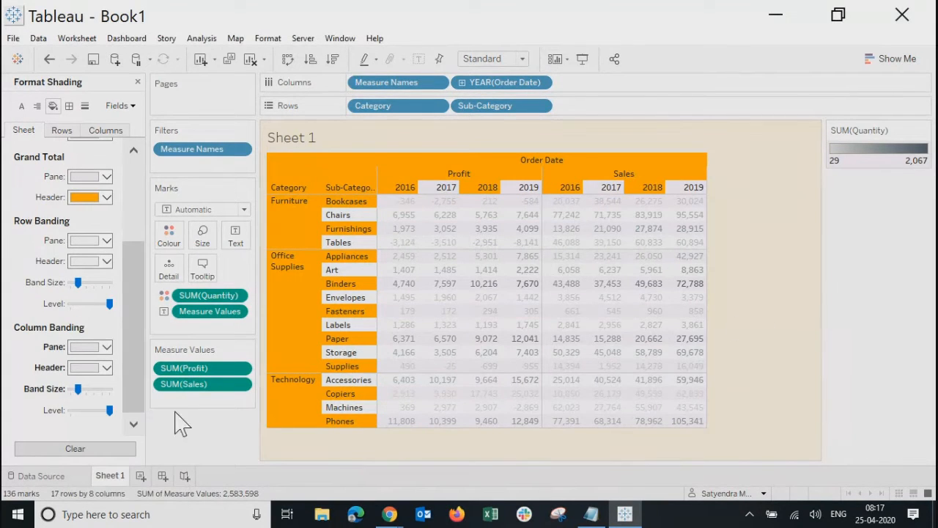
Reduce the band size of both the column banding and the row banding to the minimum
left_click_drag(78, 388, 50, 402)
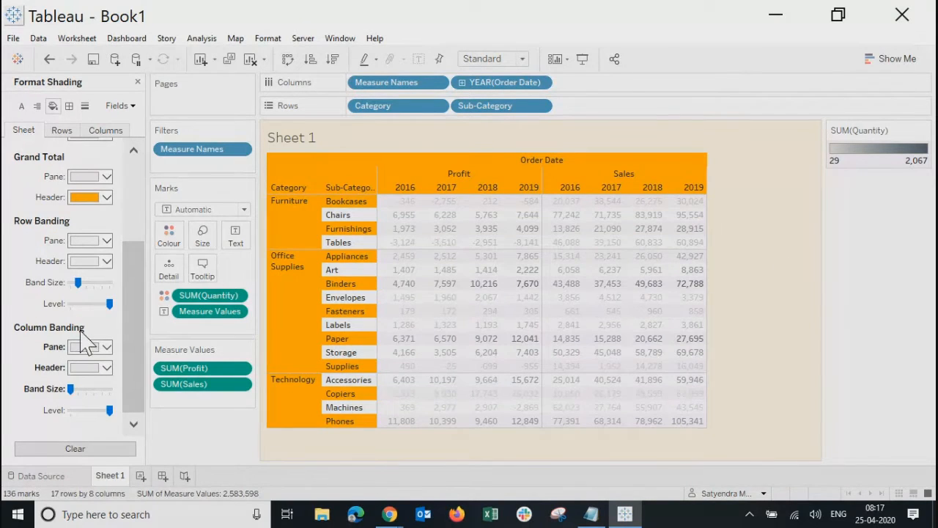
left_click_drag(78, 282, 29, 289)
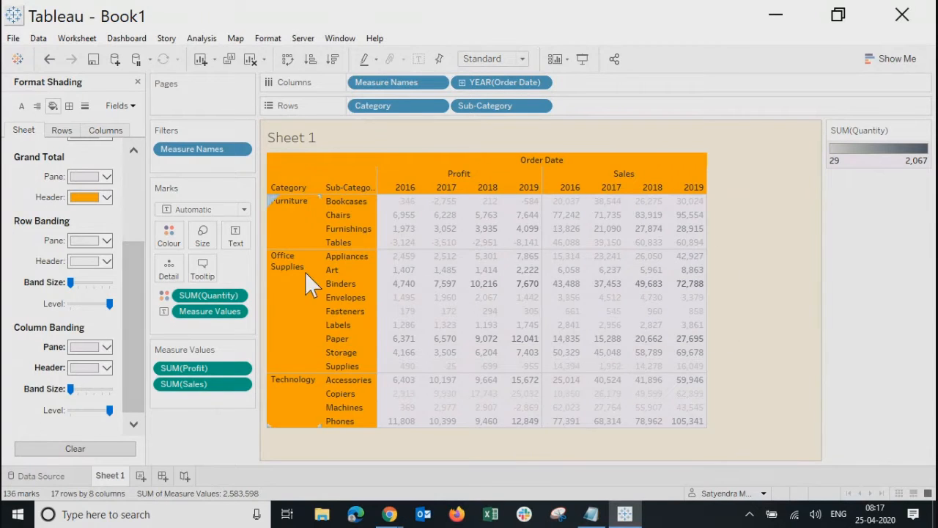
scroll(120, 287, "up", 5)
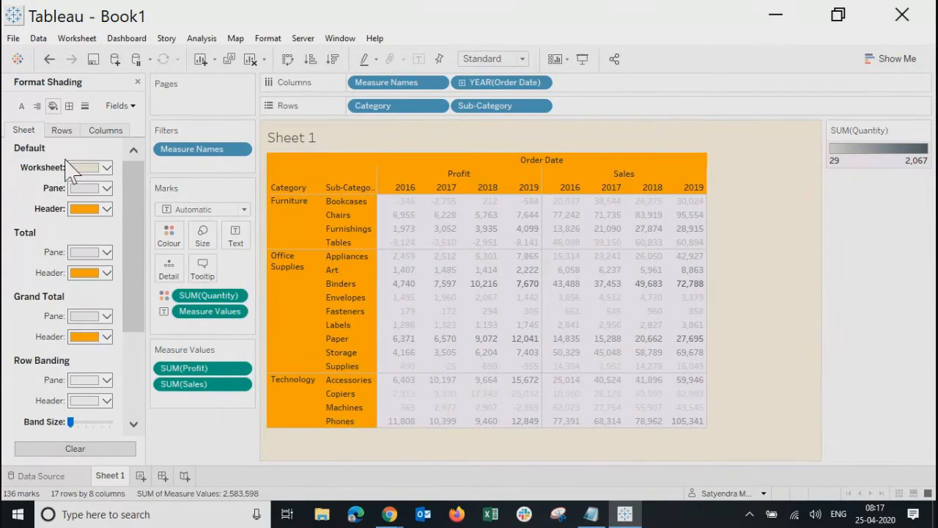
Switch to the font formatting, set the total pane font colour to black and view the grand total pane's font options
left_click(21, 105)
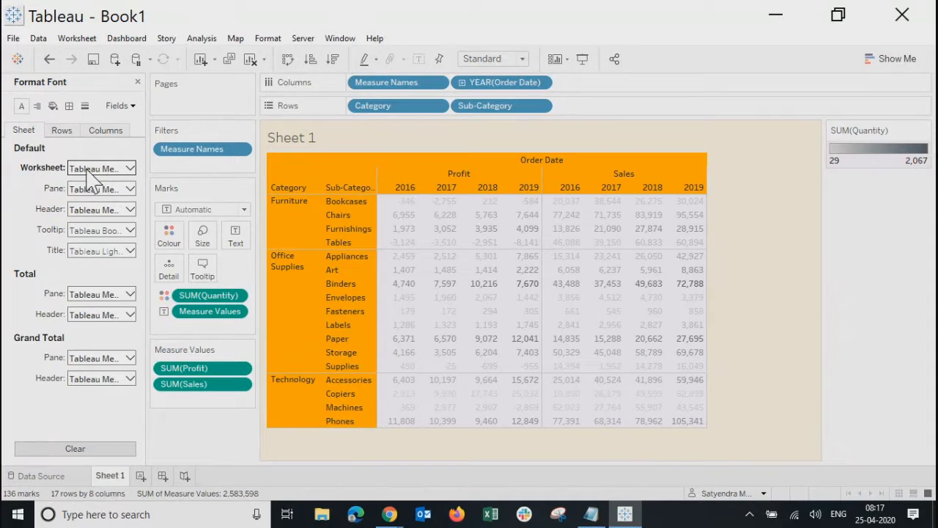
left_click(101, 294)
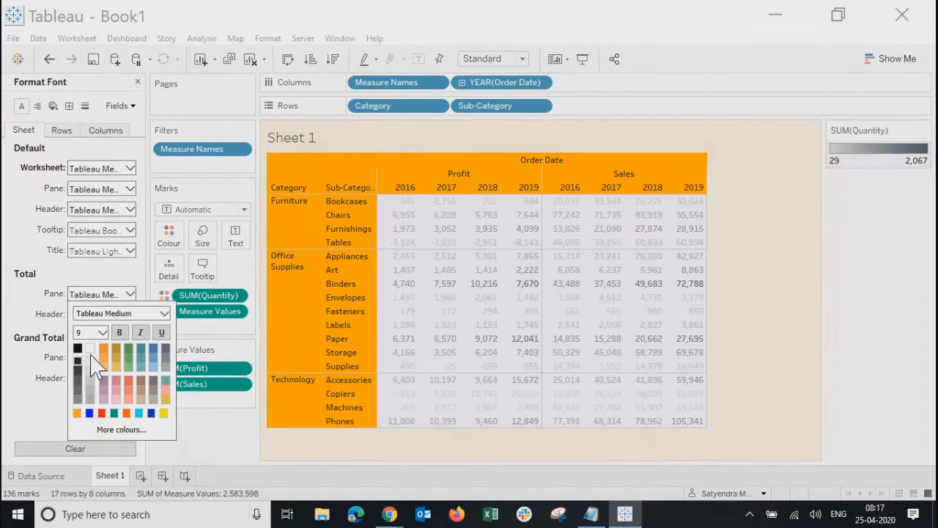
left_click(78, 349)
left_click(73, 358)
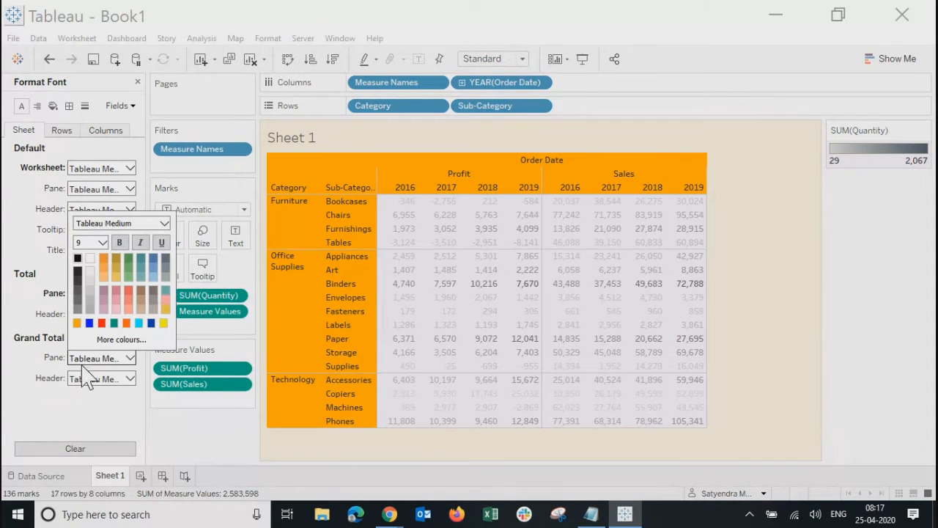
left_click(221, 431)
Select the 2017 Furnishings profit value and check the options available for it
left_click(442, 229)
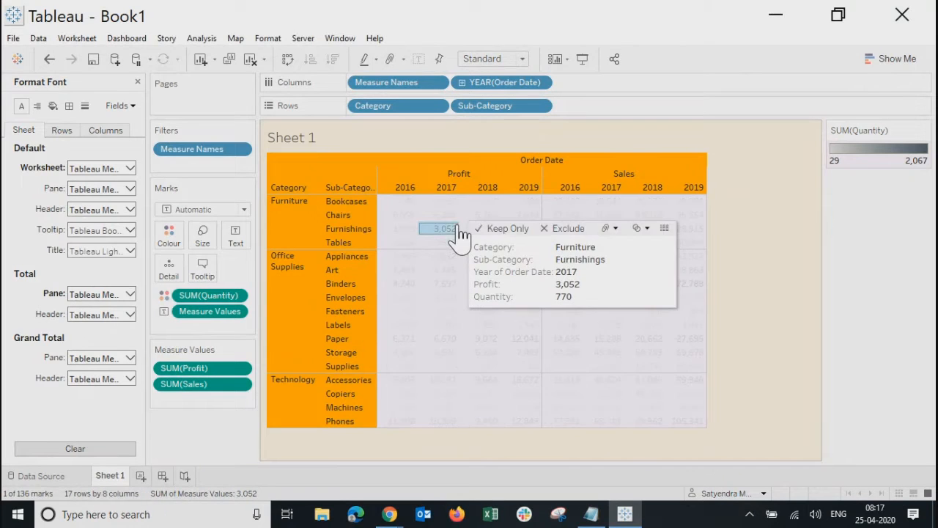
right_click(442, 236)
left_click(490, 104)
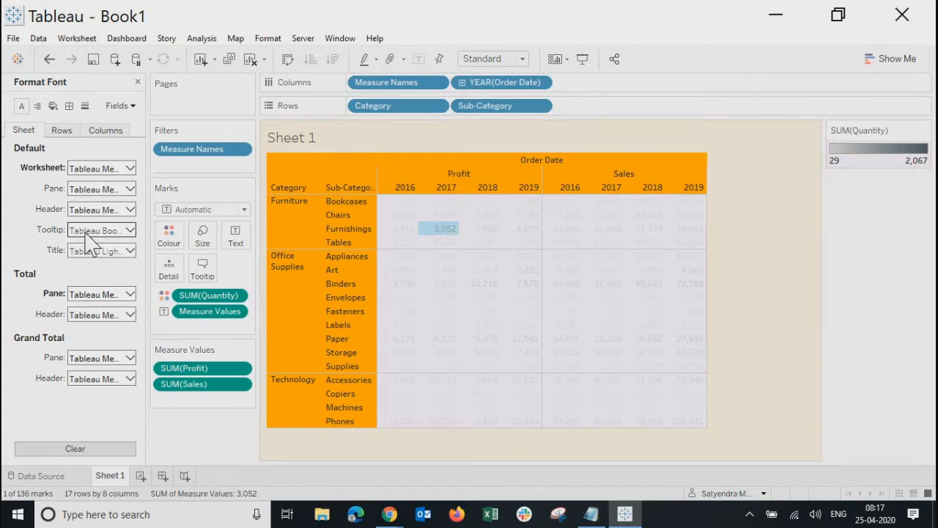
Set the total header font colour to black and check the worksheet's default font settings
left_click(95, 315)
left_click(77, 369)
left_click(93, 169)
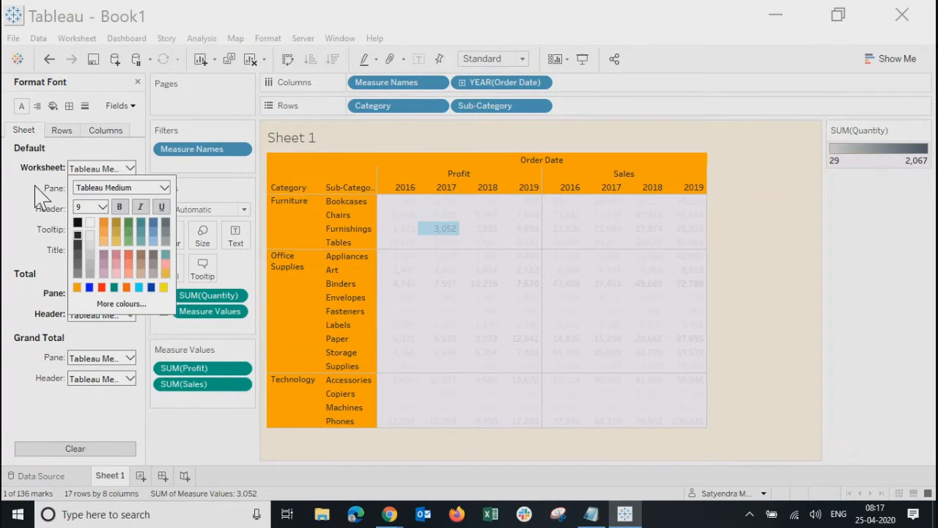
left_click(36, 188)
Set the default pane, header and title font colours to black
left_click(88, 170)
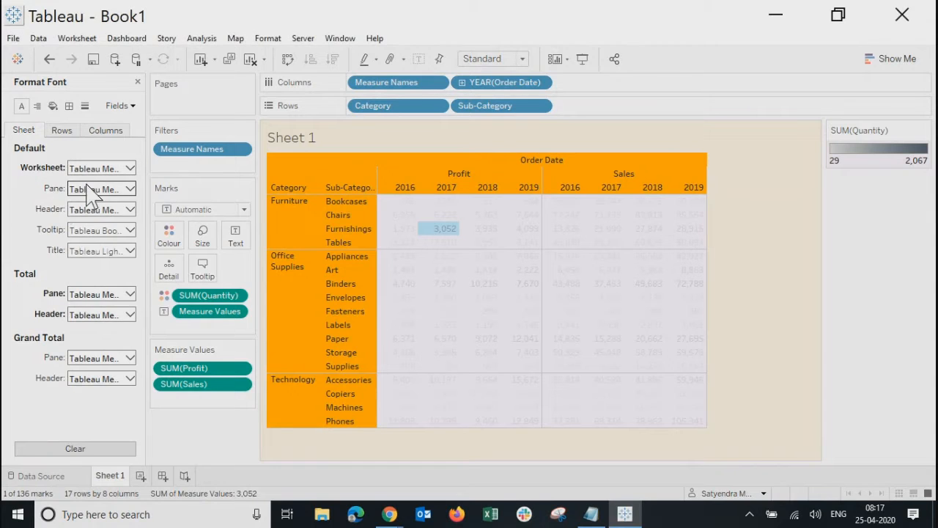
left_click(94, 188)
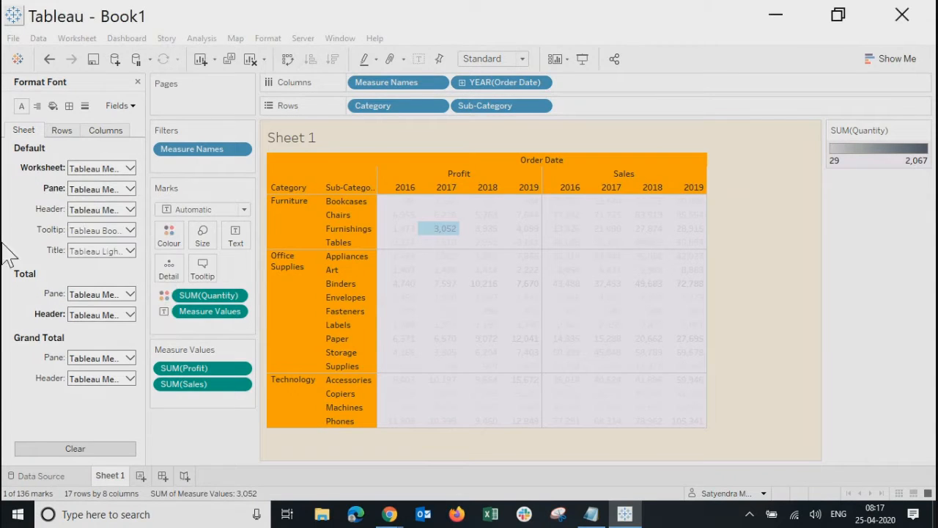
left_click(98, 211)
left_click(79, 263)
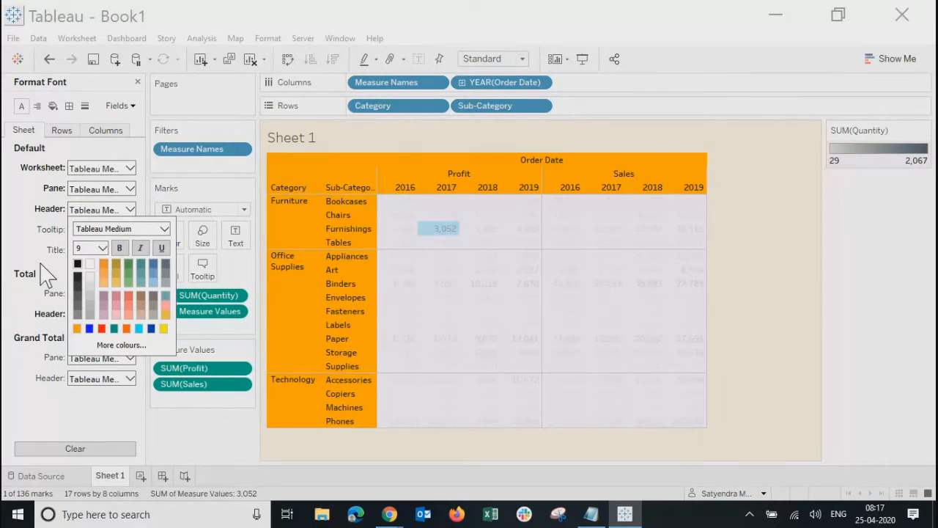
left_click(40, 262)
left_click(91, 252)
left_click(79, 305)
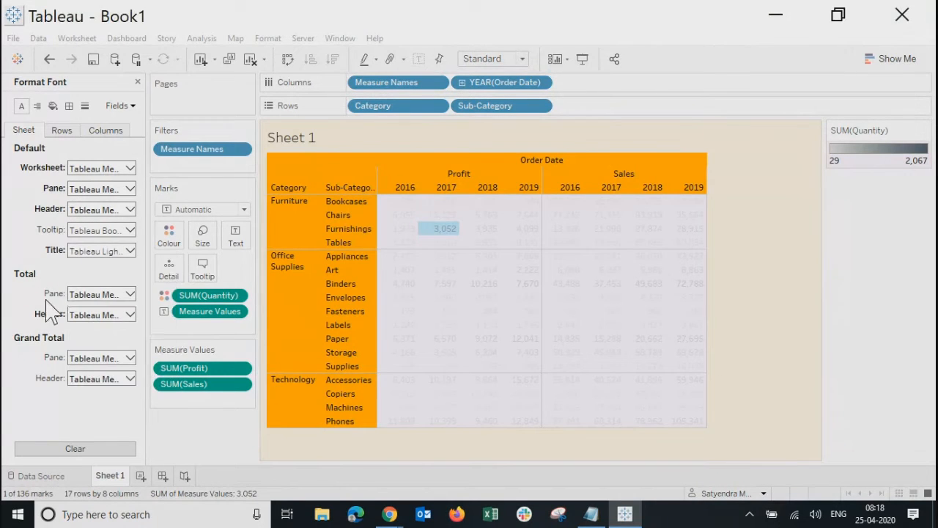
Reapply black to the total header font, check the total and grand total pane fonts, and deselect the table value
left_click(86, 317)
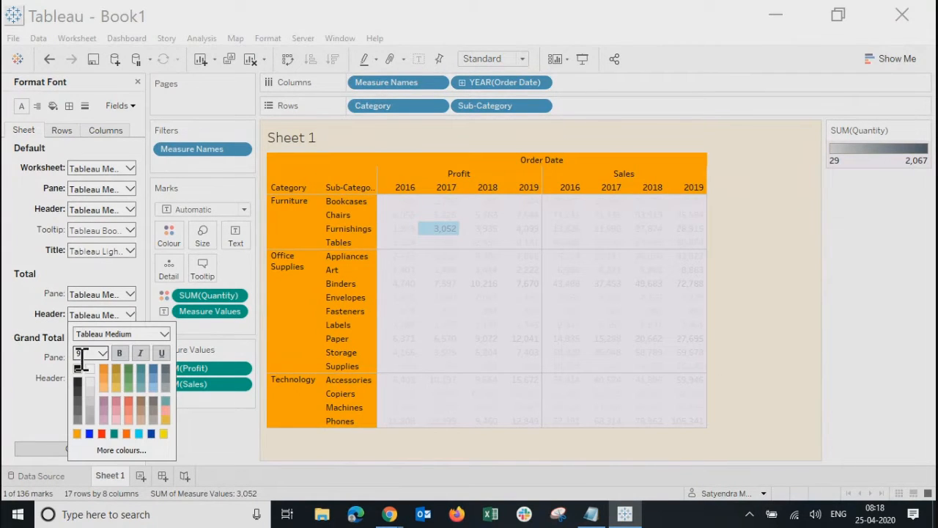
left_click(78, 369)
left_click(88, 294)
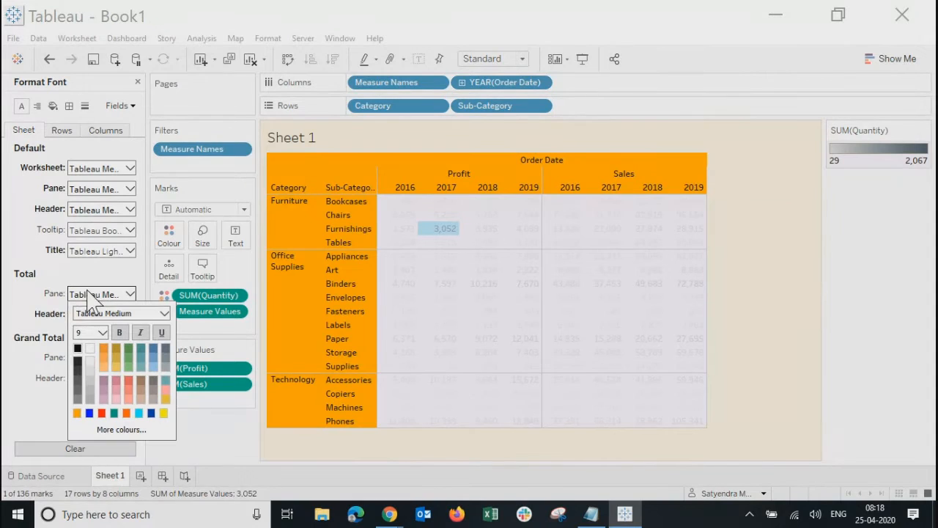
left_click(87, 359)
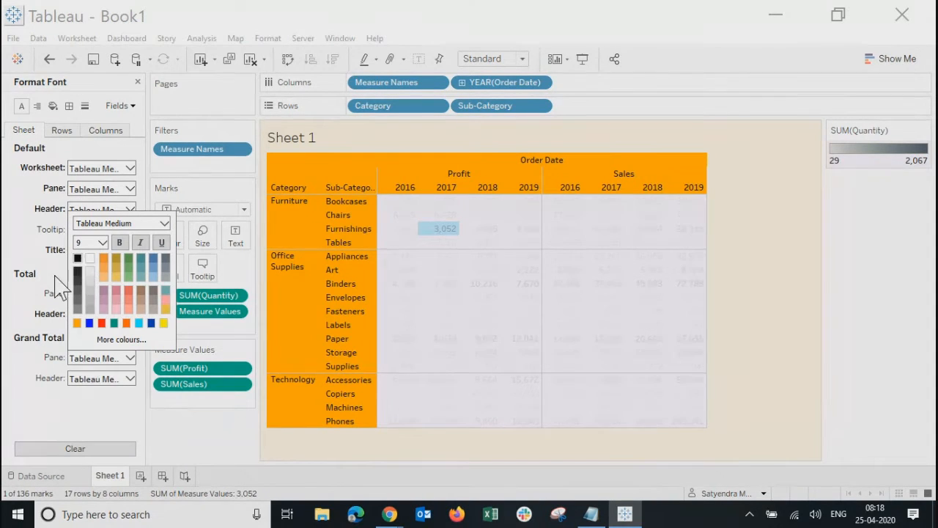
left_click(789, 349)
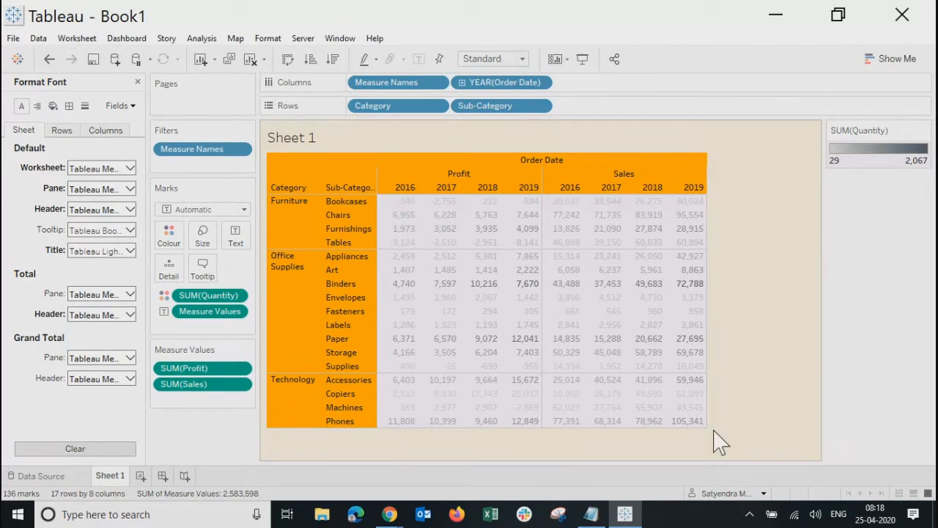
Close the font formatting and remove SUM(Quantity) from the colour encoding of the marks
mouse_move(706, 293)
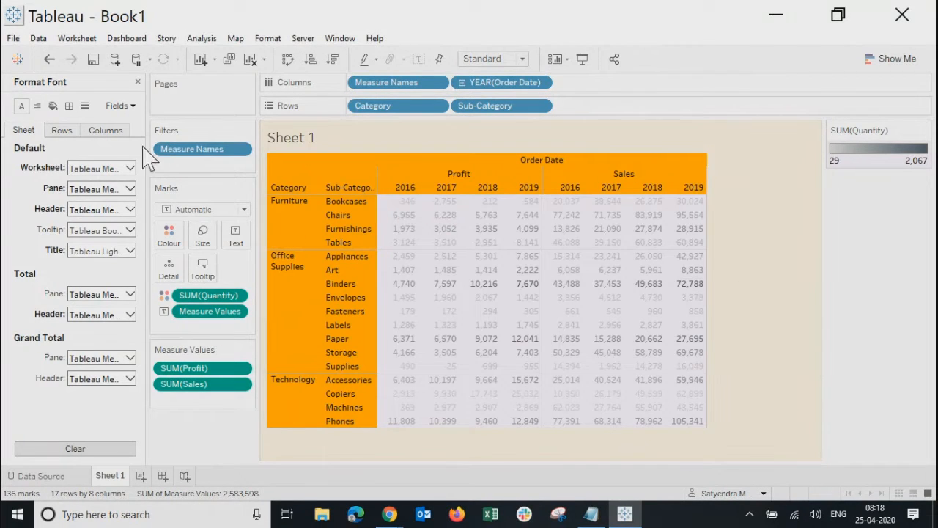
left_click(137, 81)
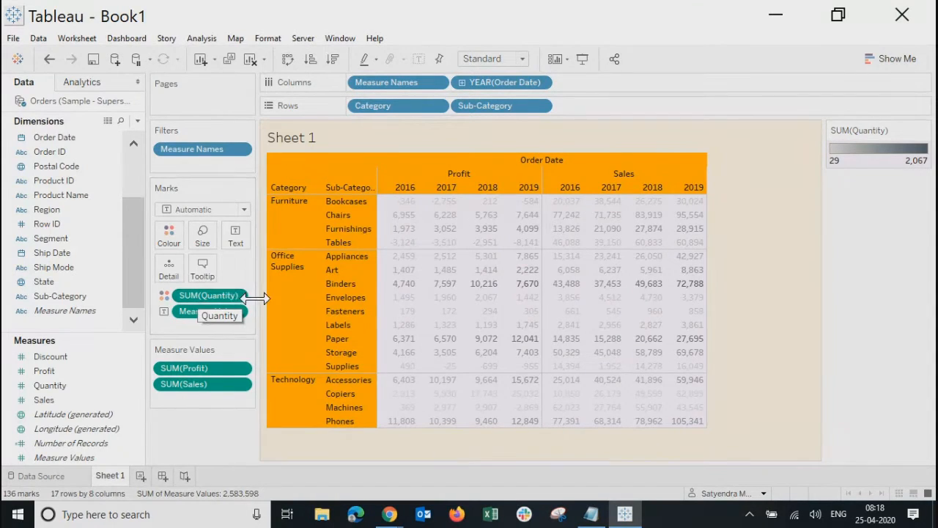
left_click(238, 296)
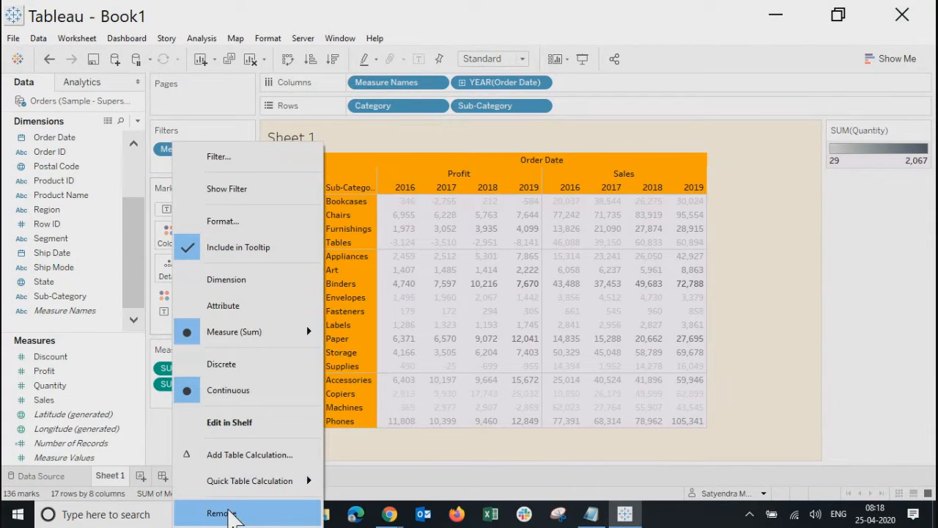
left_click(230, 511)
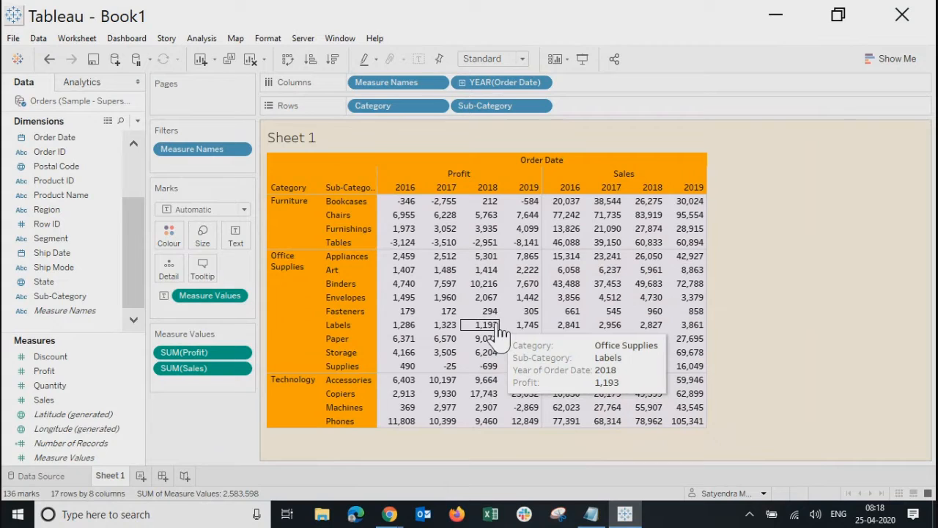
Review which dimensions and measures the Show Me chart types need, such as scatter plots and heat maps, and close the list
left_click(894, 60)
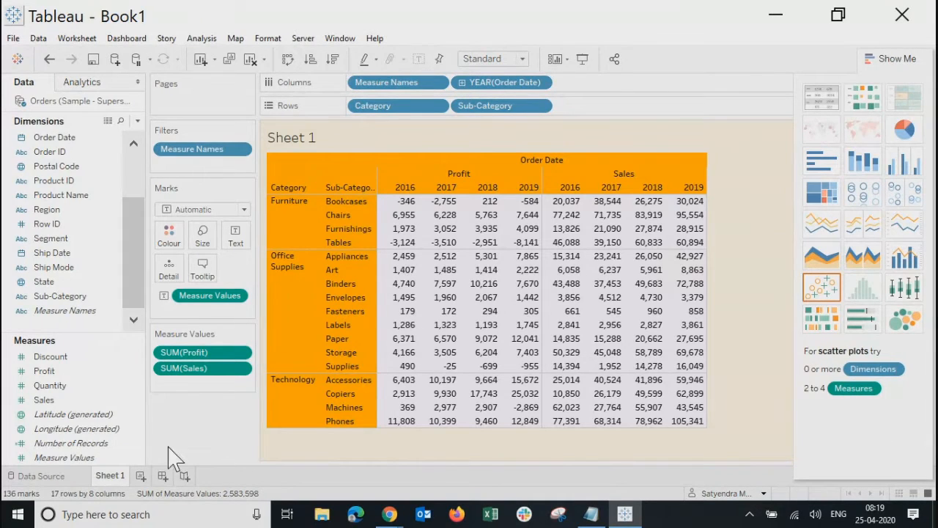
left_click(70, 283)
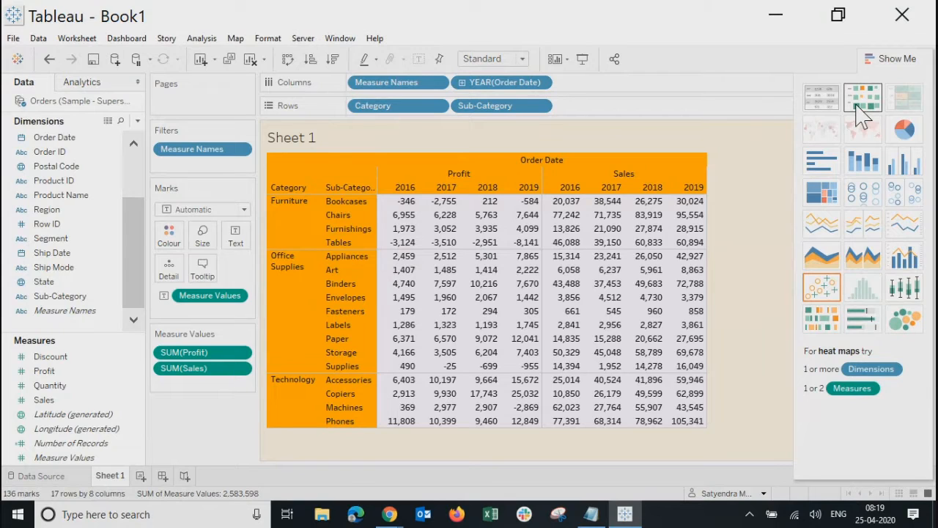
left_click(887, 63)
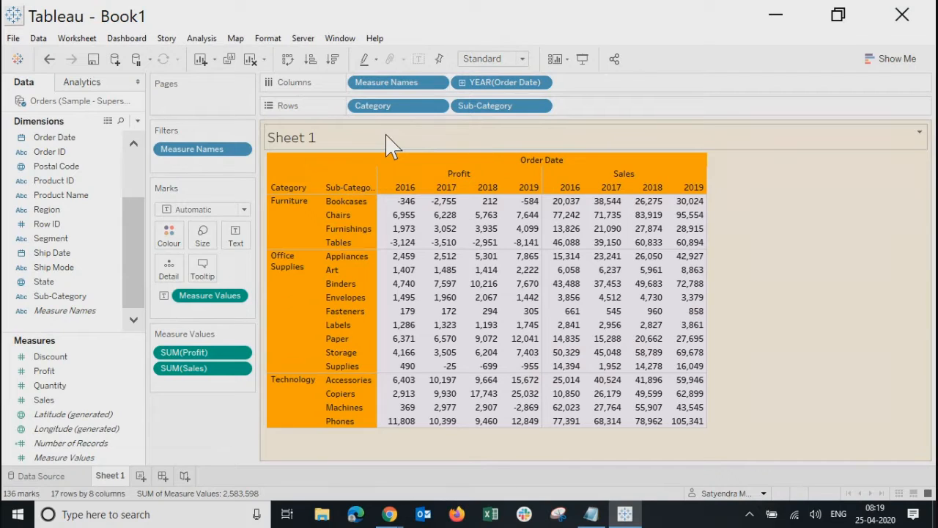
Open the sheet title's formatting and give the title a thin solid black border
left_click(920, 133)
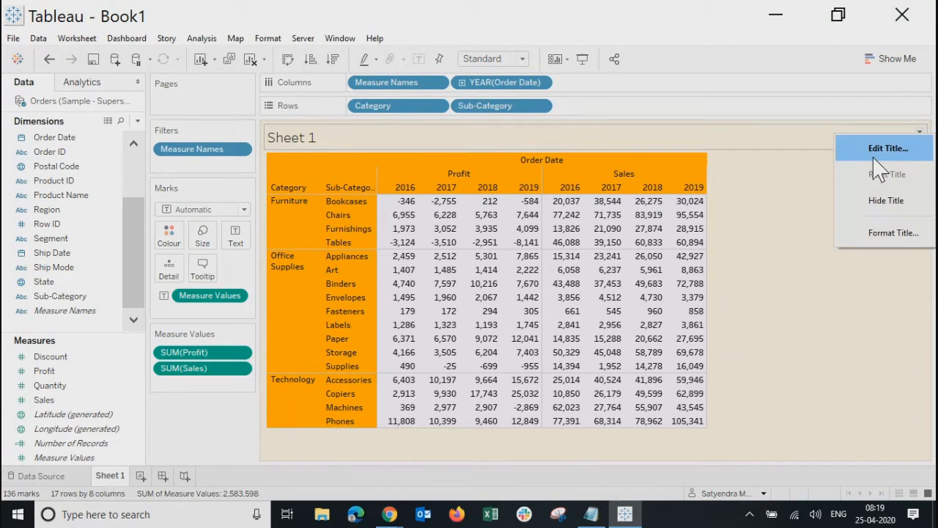
left_click(887, 234)
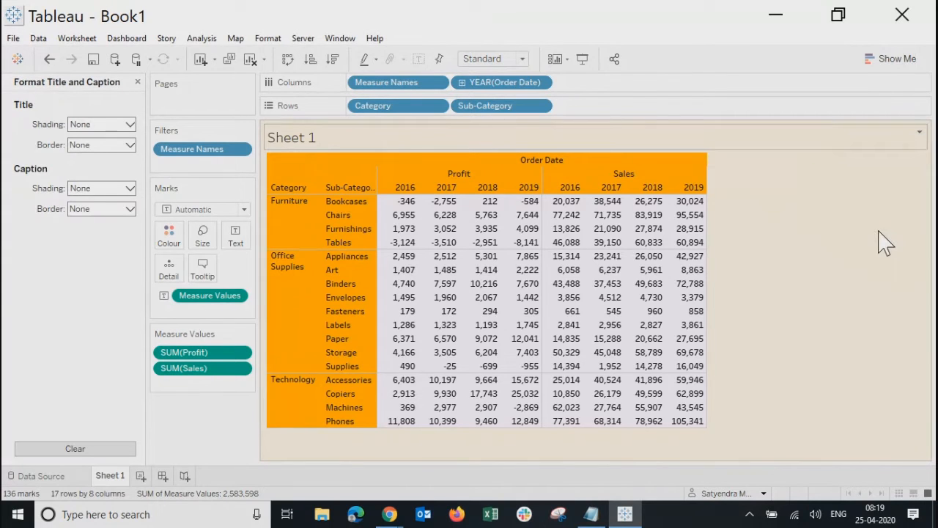
left_click(95, 145)
left_click(81, 235)
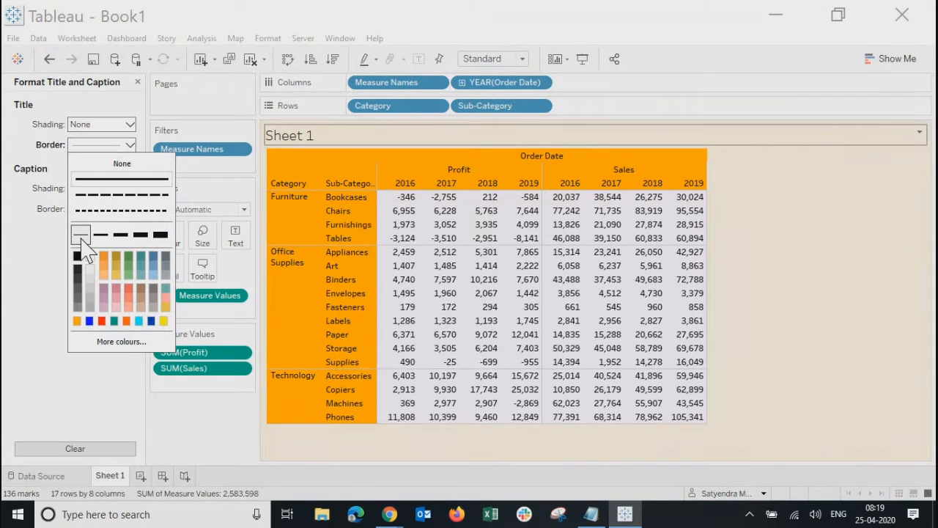
left_click(76, 255)
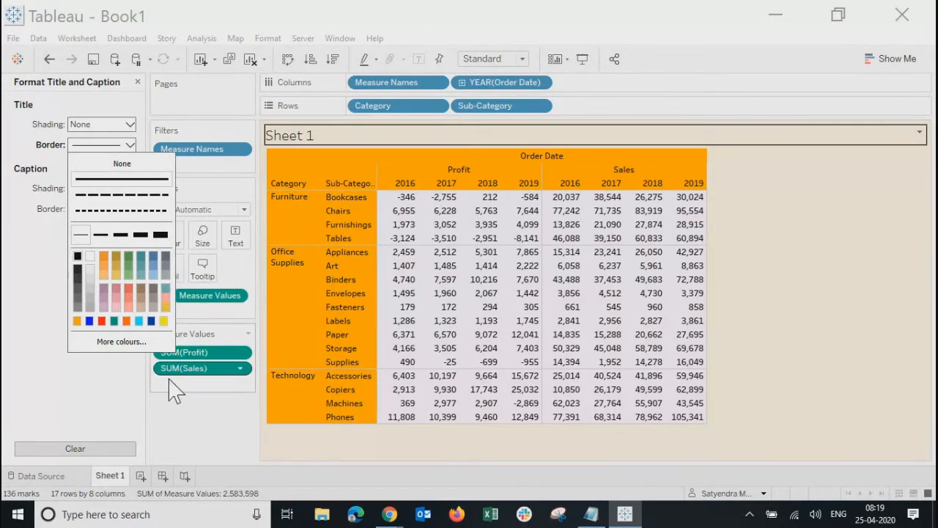
left_click(224, 444)
Try blue and light blue shading on the sheet title, and settle on teal green
left_click(81, 128)
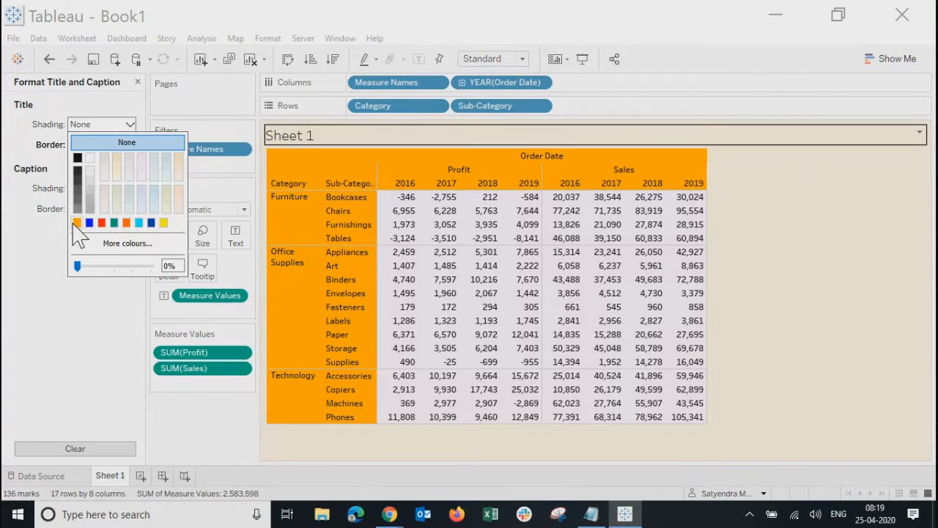
left_click(90, 223)
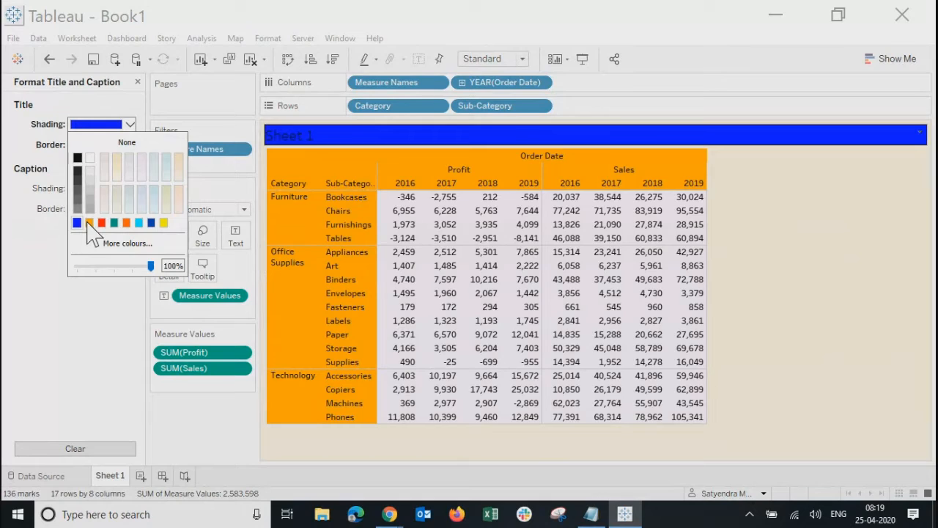
left_click(139, 223)
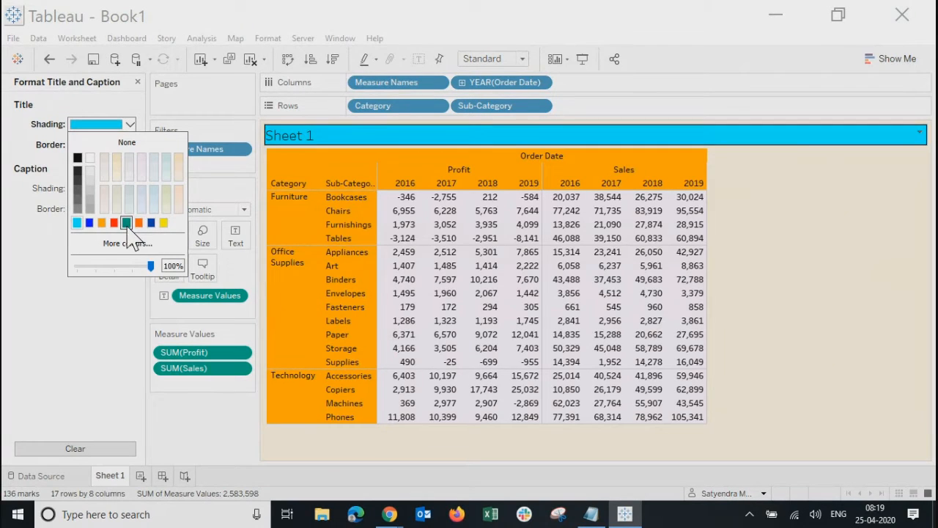
left_click(127, 223)
left_click(618, 134)
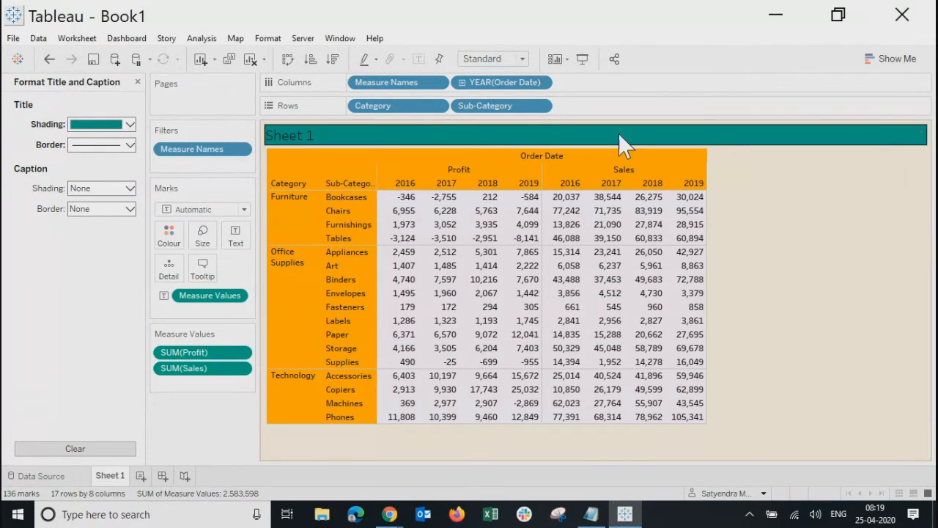
Centre the sheet name in the title, make it bold at size 12, apply the change, and close the title formatting
double_click(618, 134)
left_click_drag(509, 243, 318, 247)
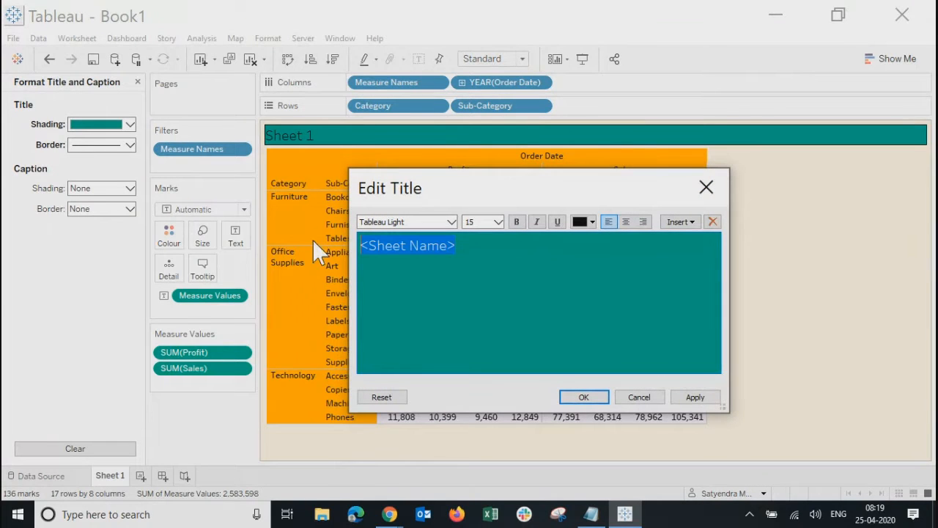
left_click(627, 222)
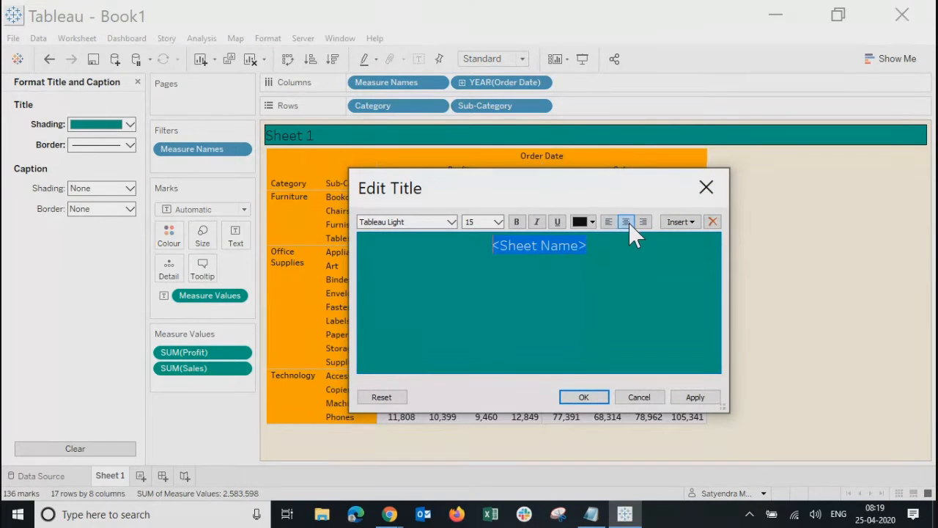
left_click(499, 222)
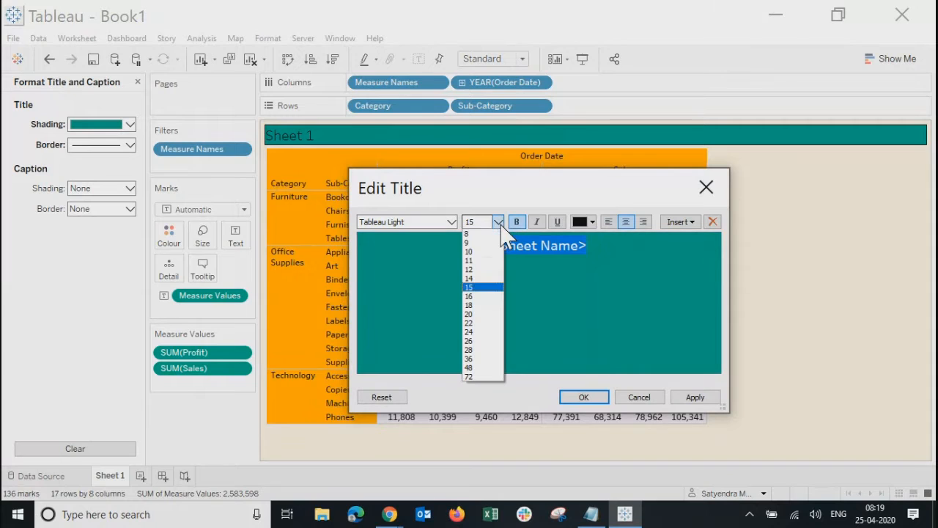
left_click(478, 268)
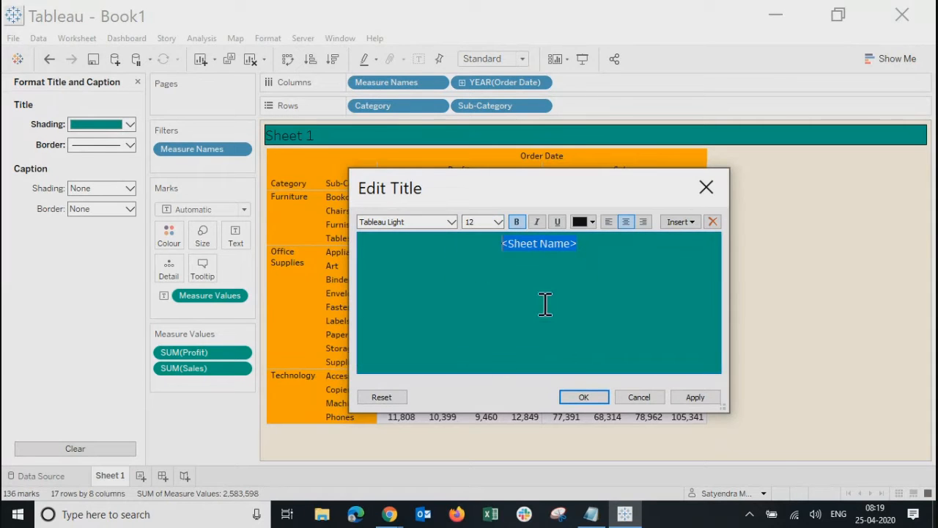
left_click(702, 397)
left_click(593, 397)
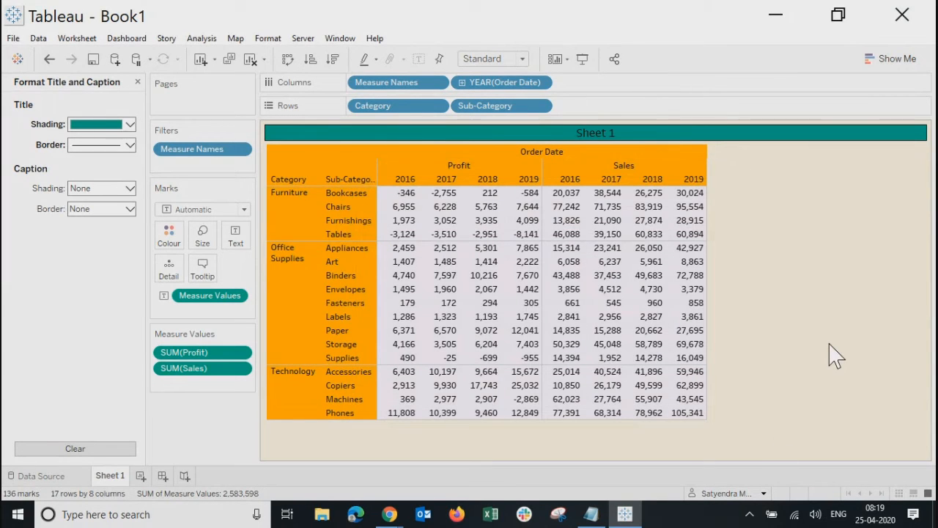
right_click(764, 293)
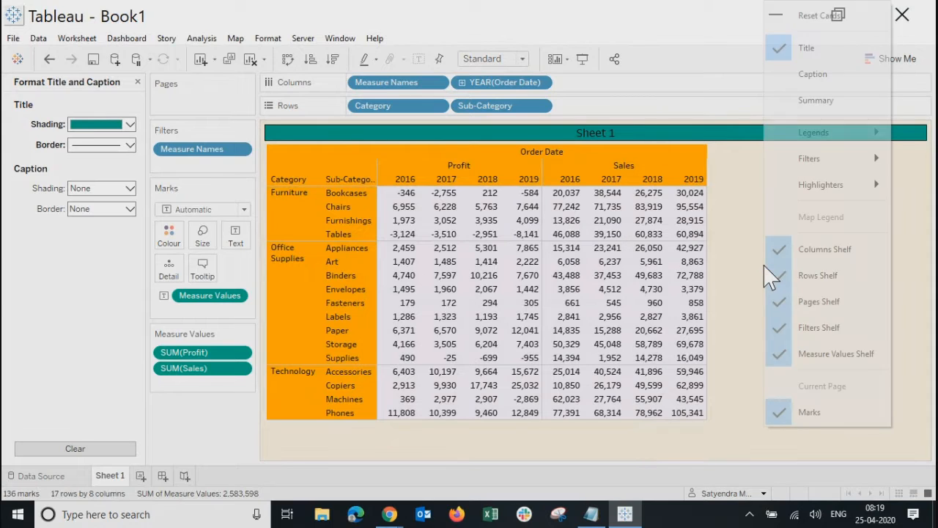
left_click(687, 234)
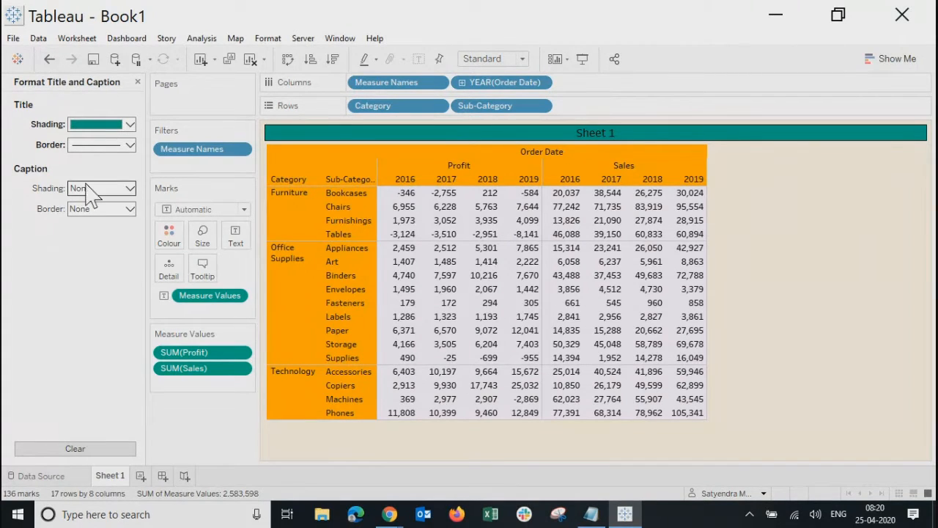
left_click(138, 81)
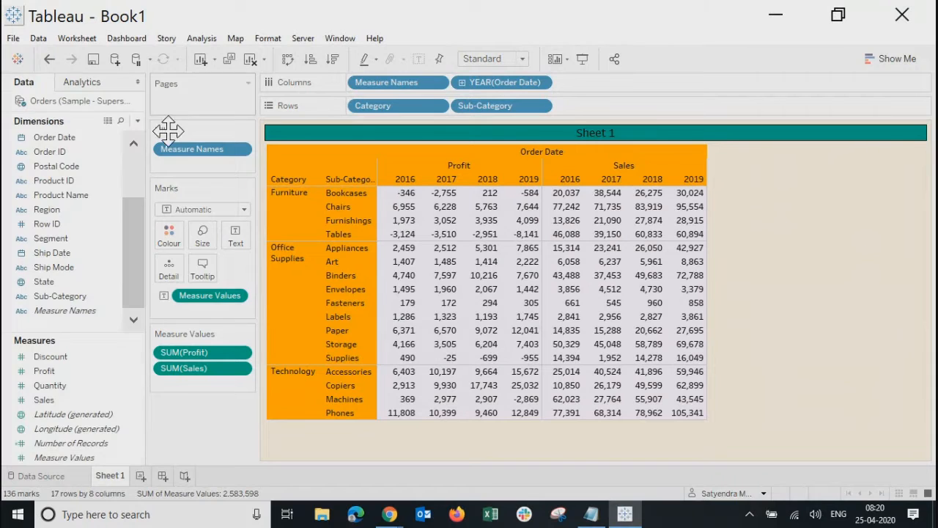
Open the border formatting from a table value and set the sheet's default cell border to a thin black line
right_click(473, 219)
left_click(520, 100)
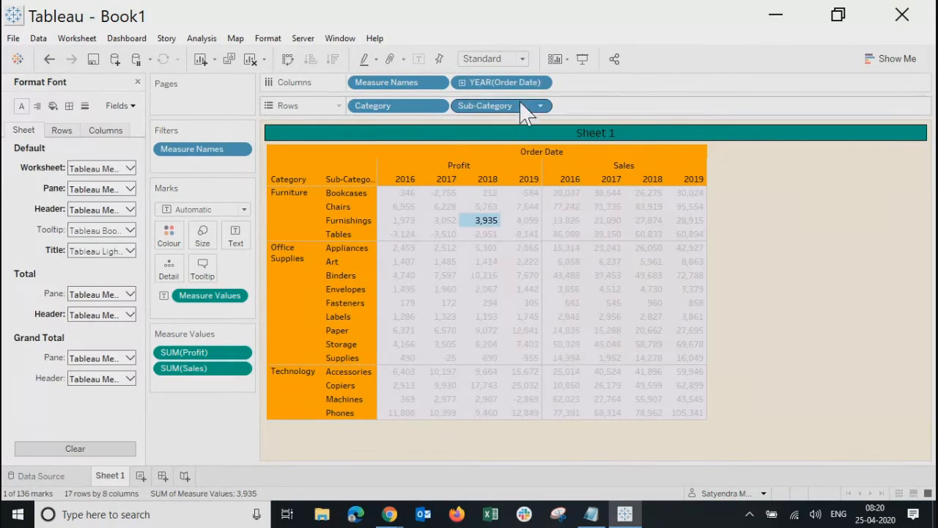
left_click(68, 106)
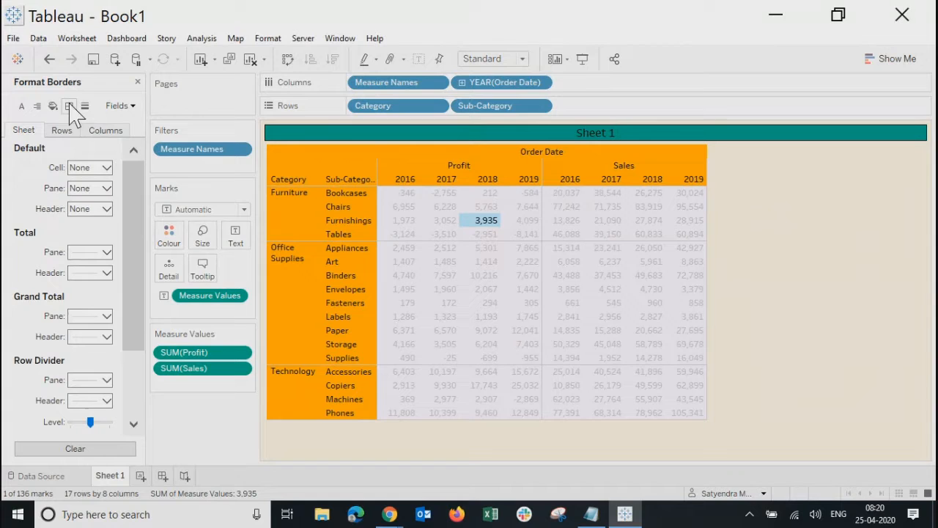
left_click(83, 168)
left_click(82, 258)
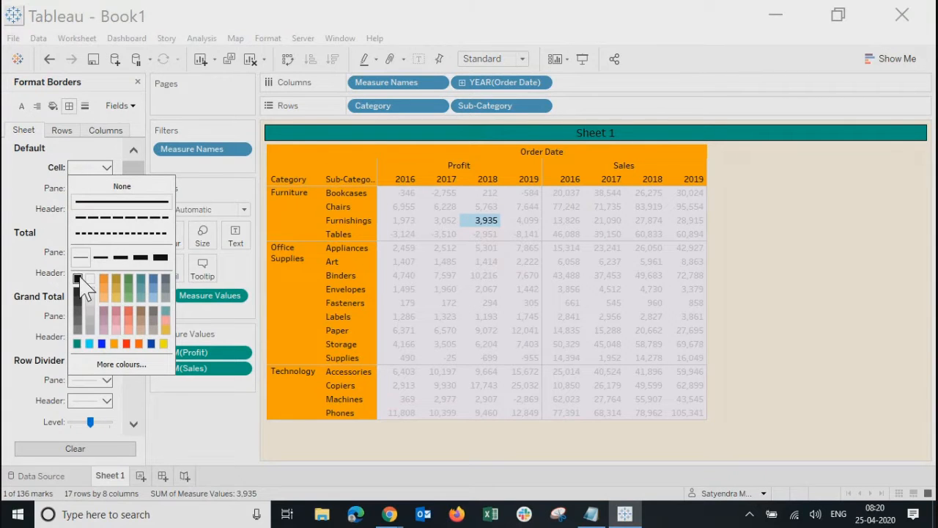
left_click(78, 280)
Set the sheet's default pane and header borders to thin black lines
left_click(88, 188)
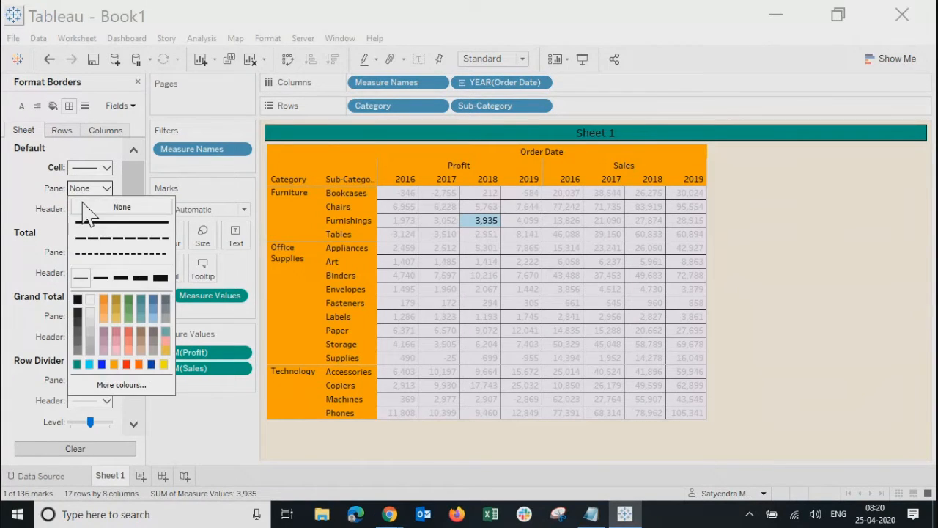
left_click(78, 278)
left_click(76, 299)
left_click(52, 275)
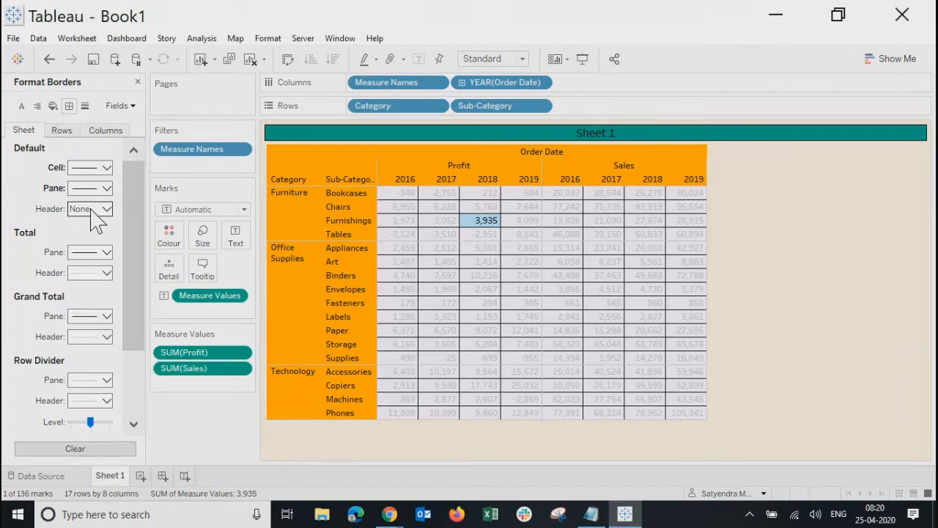
left_click(91, 211)
left_click(81, 299)
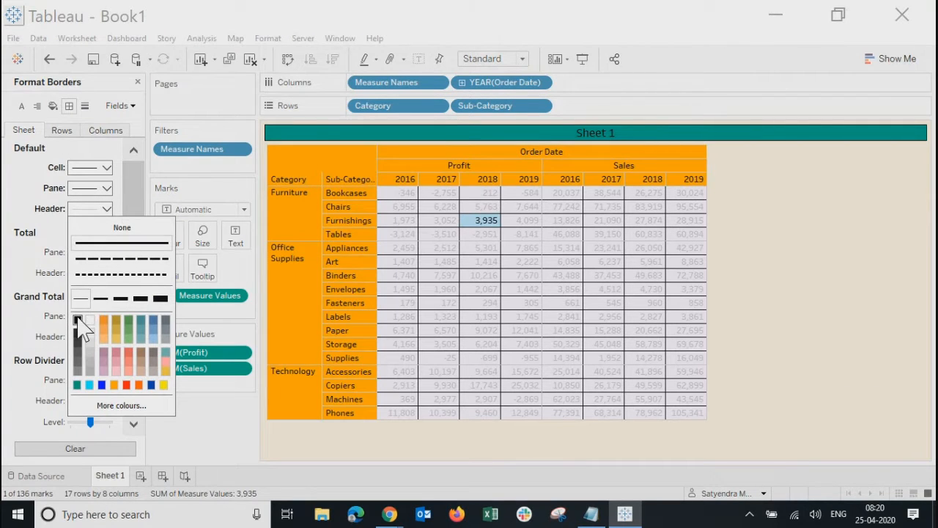
left_click(77, 321)
left_click(42, 311)
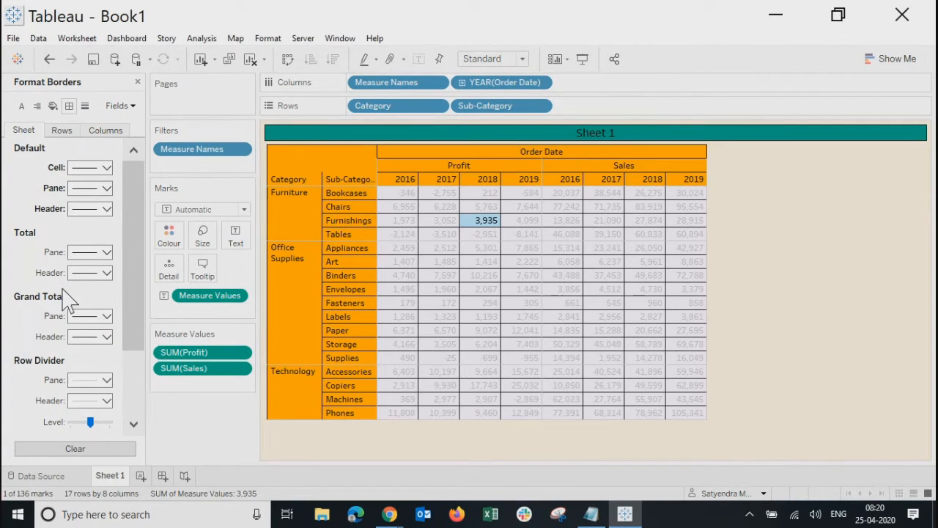
Set the row divider and column divider pane borders to black, check the border settings, and deselect the table value
left_click(87, 380)
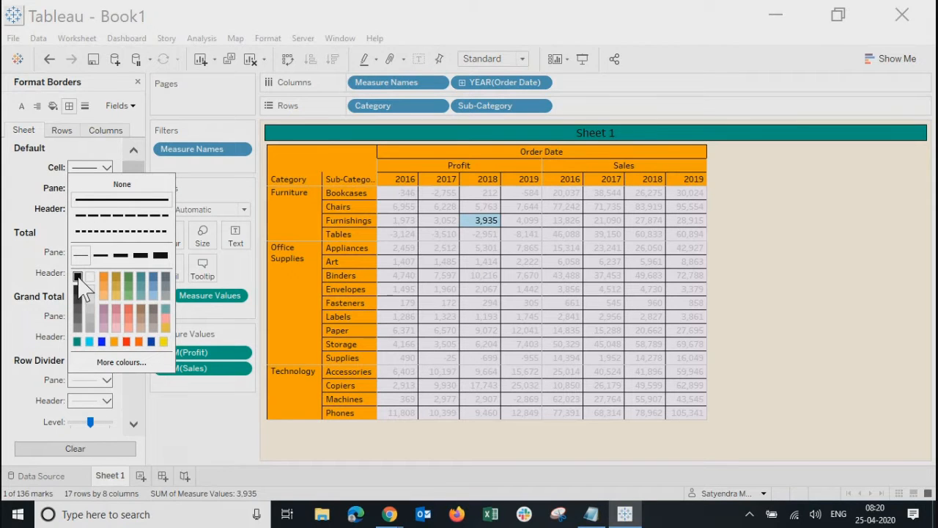
left_click(78, 278)
left_click(37, 314)
left_click_drag(129, 321, 132, 424)
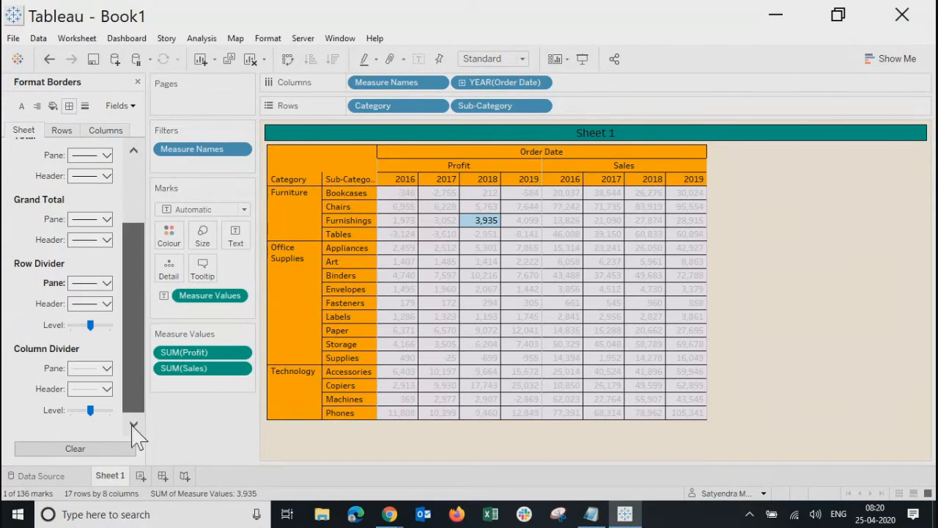
left_click(89, 368)
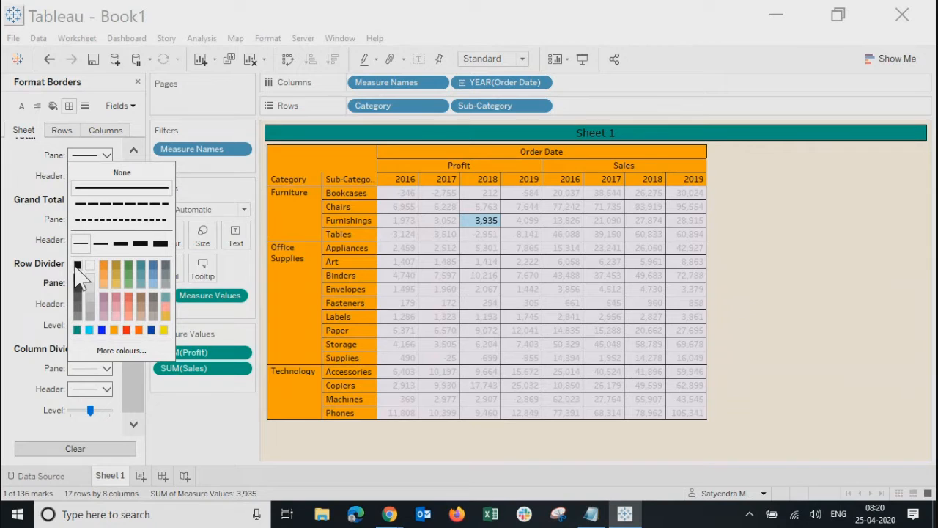
left_click(77, 266)
left_click(139, 398)
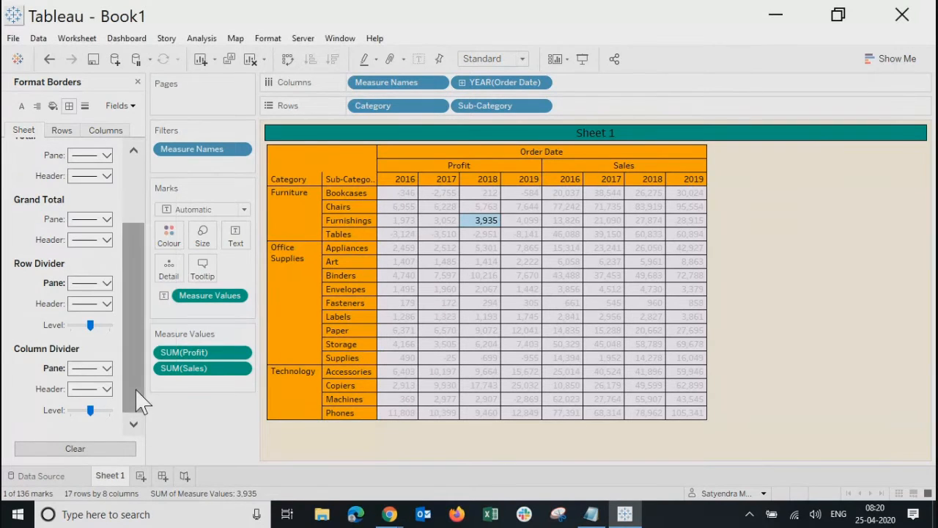
left_click_drag(128, 232, 134, 153)
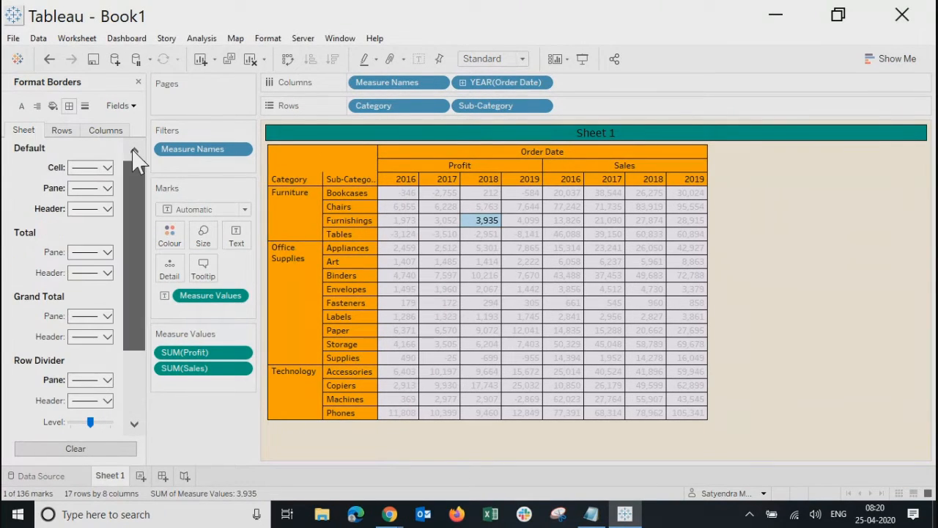
scroll(144, 199, "down", 3)
left_click(600, 317)
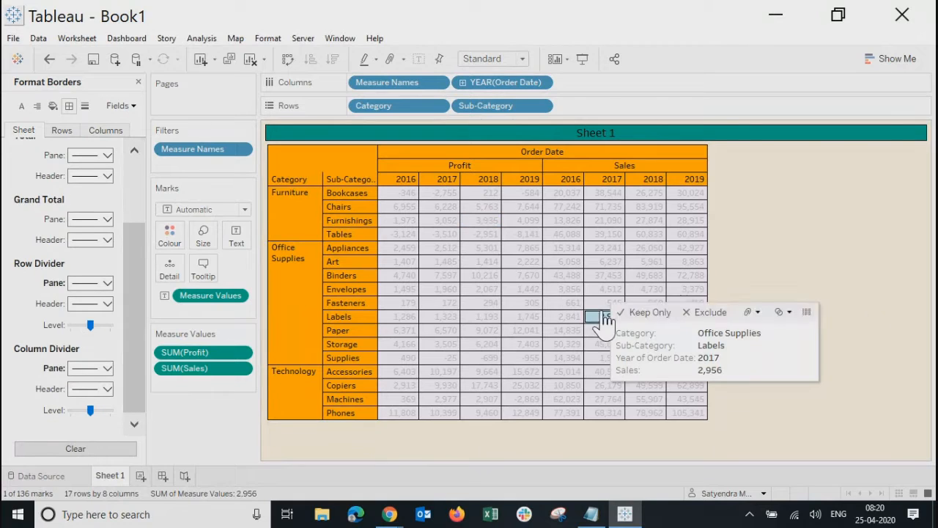
left_click(821, 239)
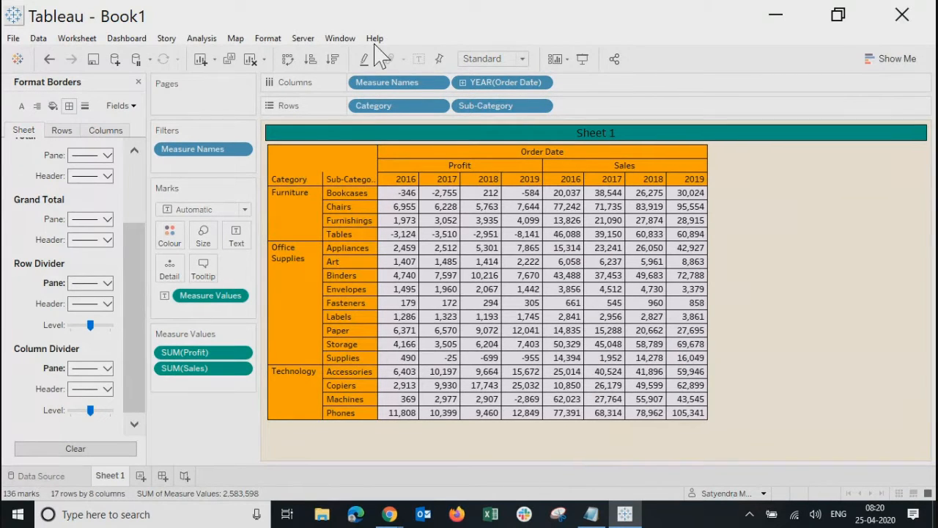
Try the Fit Width, Fit Height and Entire View fits on the table, and return it to Standard
left_click(503, 64)
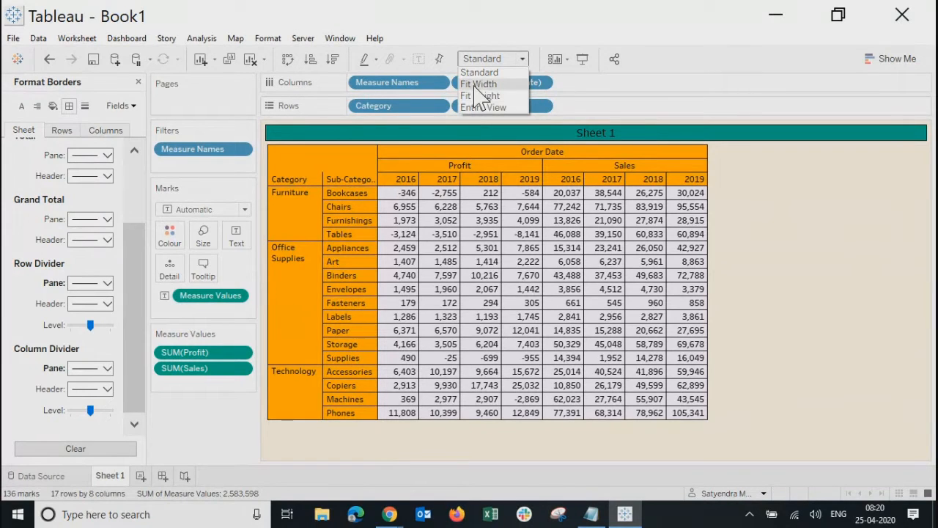
left_click(478, 85)
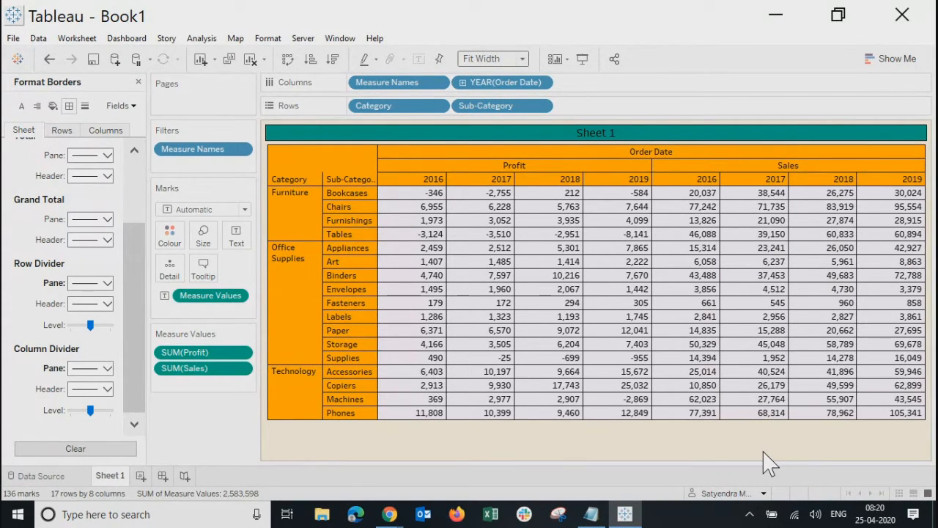
left_click(495, 59)
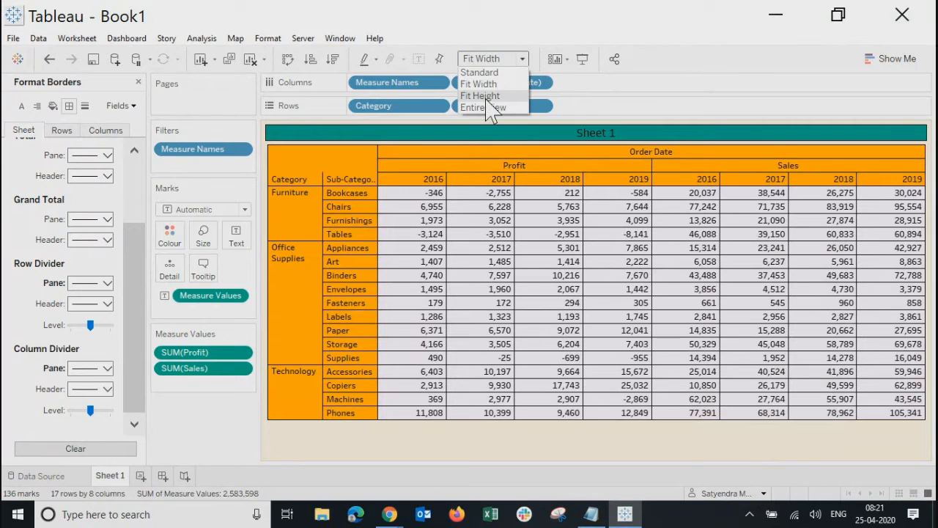
left_click(486, 98)
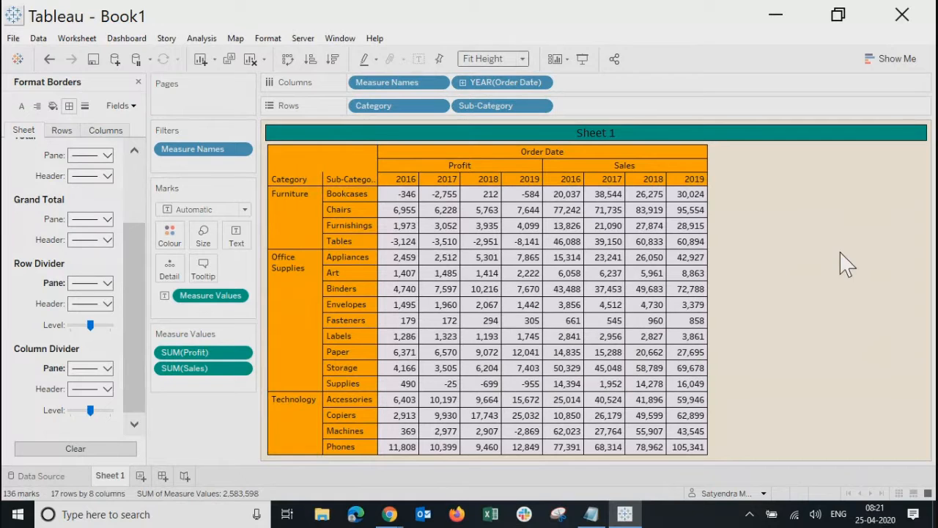
left_click(490, 58)
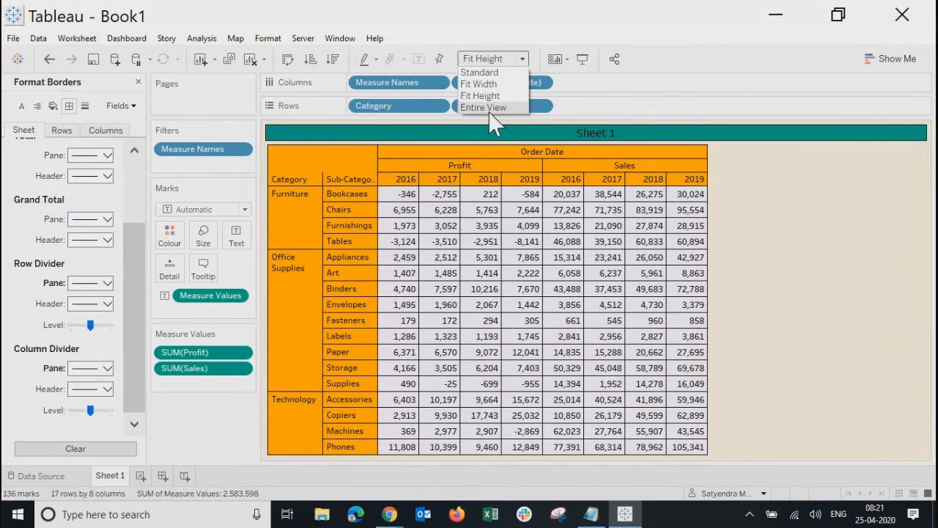
left_click(485, 108)
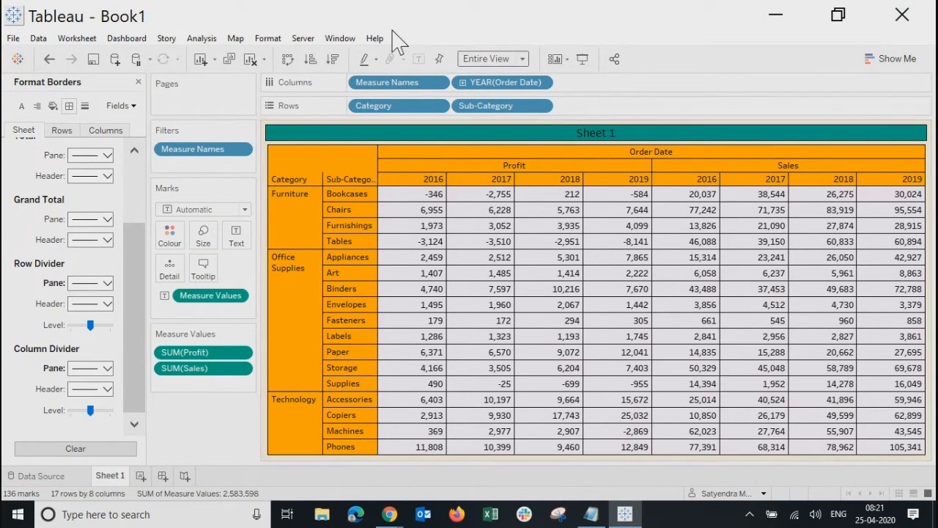
left_click(489, 59)
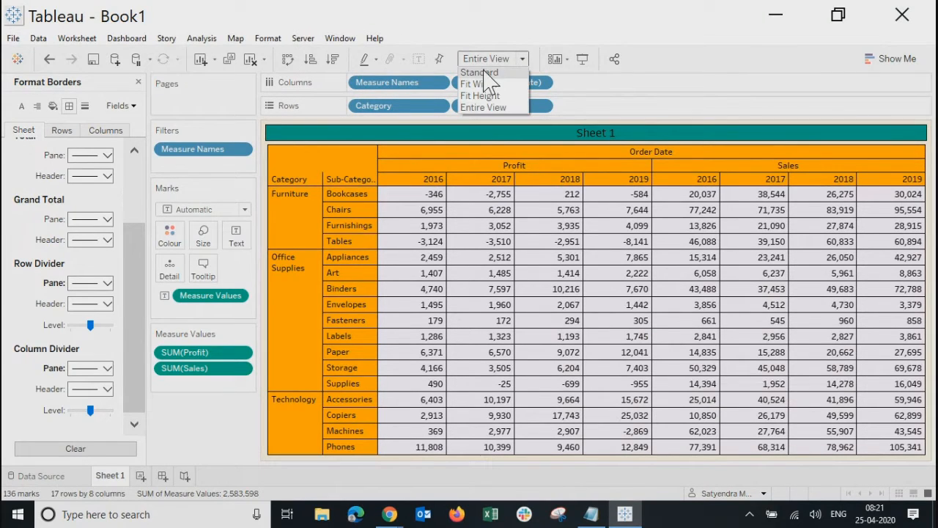
left_click(481, 73)
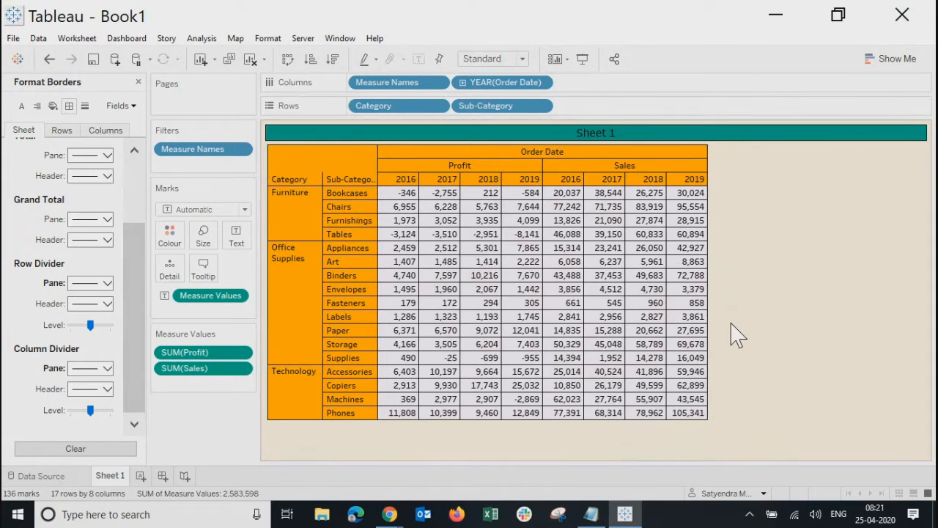
Format the Profit measure's default pane numbers as Currency (Custom) with a $ prefix instead of the rupee sign
left_click(245, 353)
left_click(205, 305)
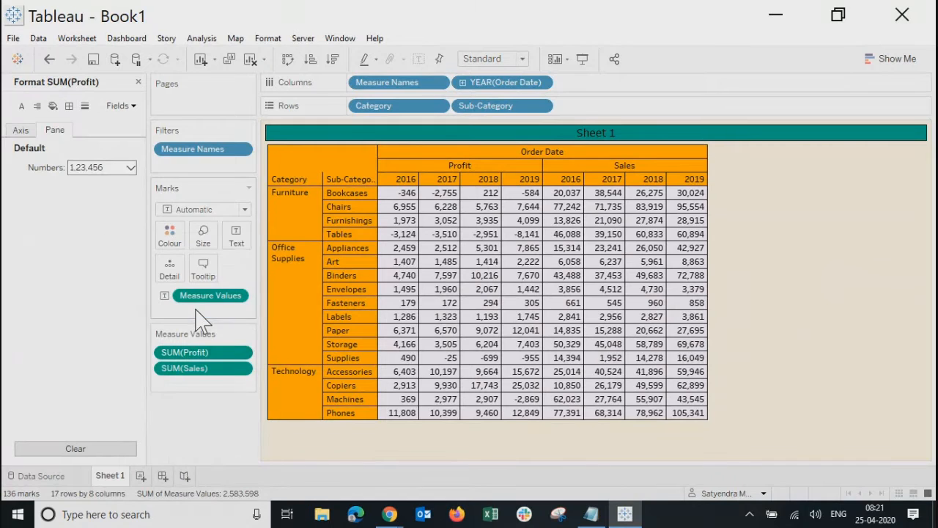
left_click(79, 173)
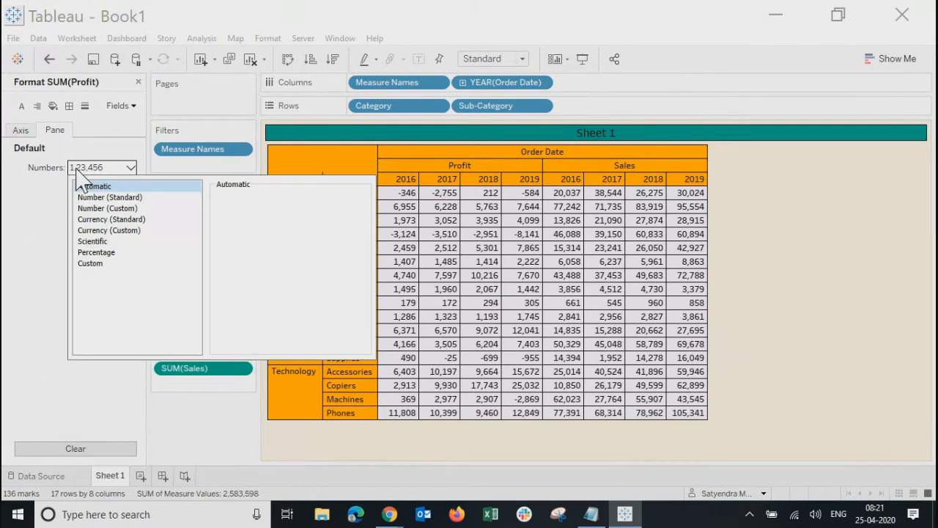
left_click(94, 231)
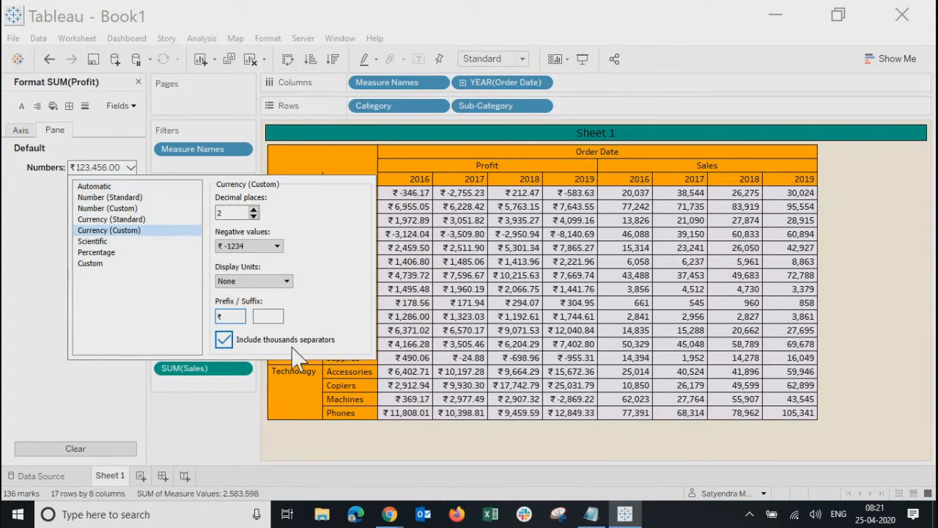
key("BackSpace")
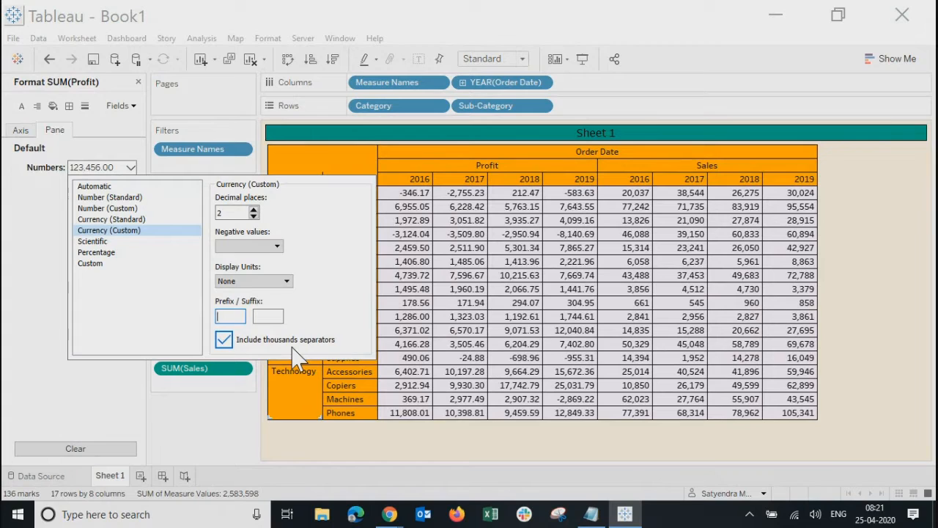
type("$")
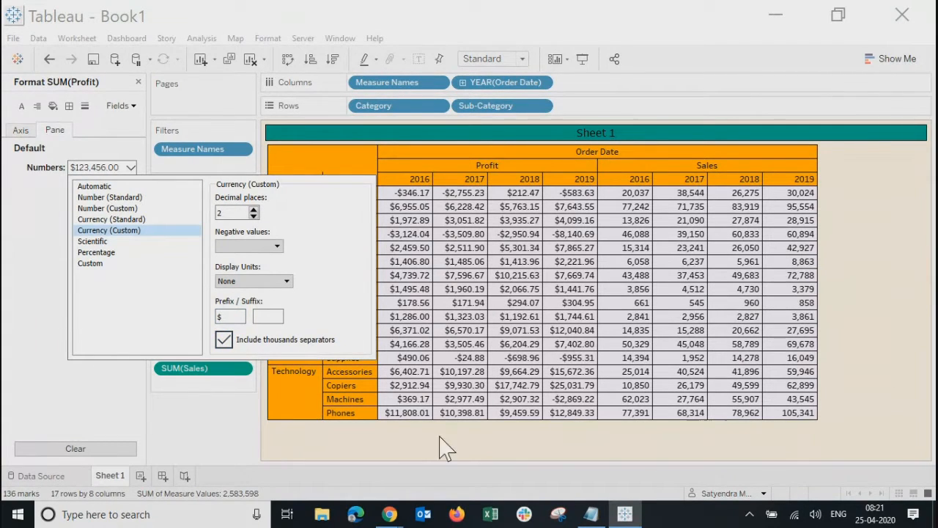
left_click(337, 445)
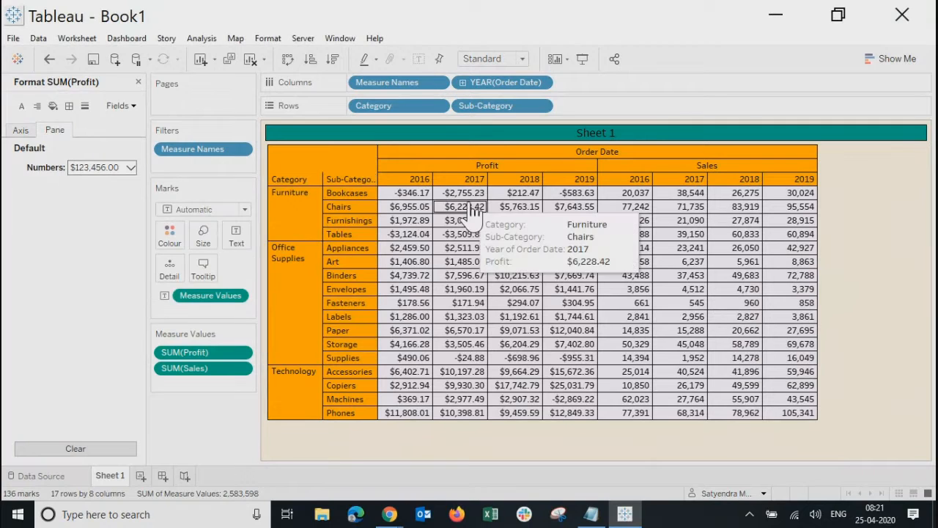
Format the Sales measure's default pane numbers as Currency (Custom) with the prefix $
right_click(247, 370)
left_click(206, 305)
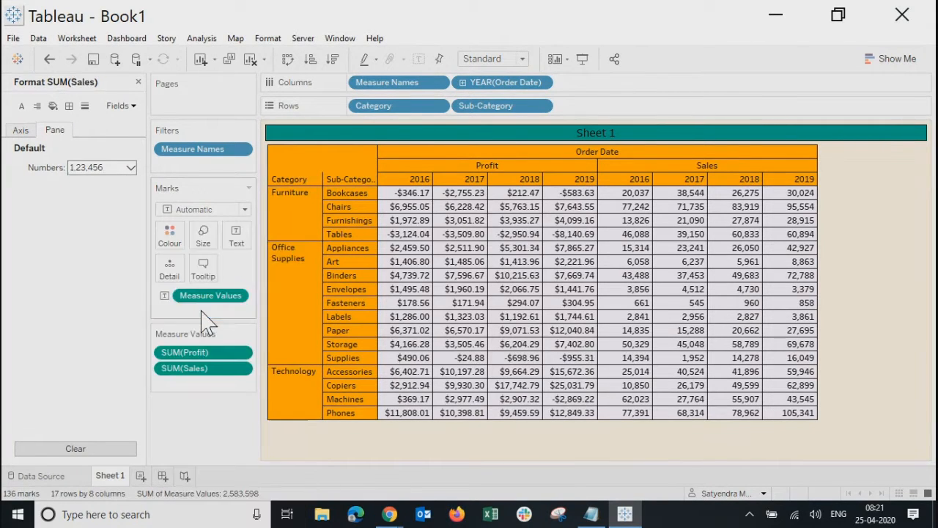
left_click(130, 168)
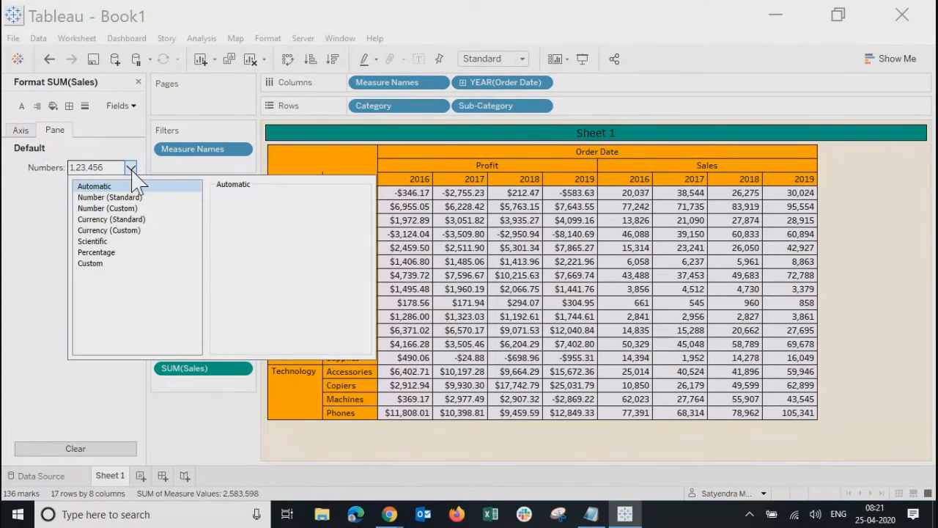
left_click(108, 230)
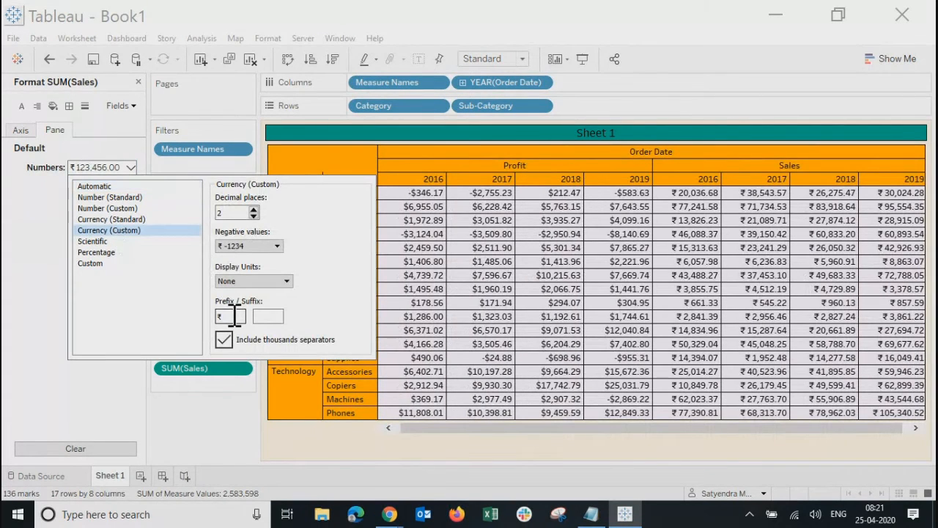
left_click(233, 316)
key("BackSpace")
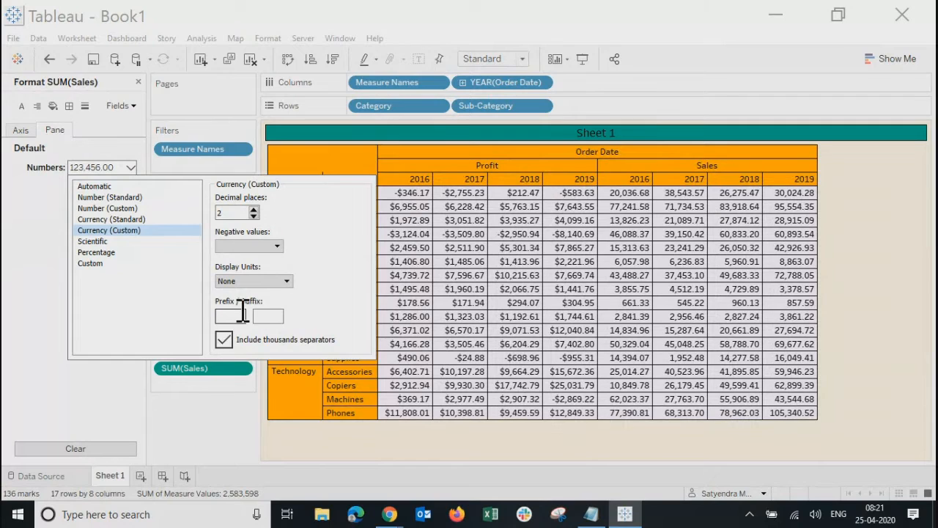
type("$")
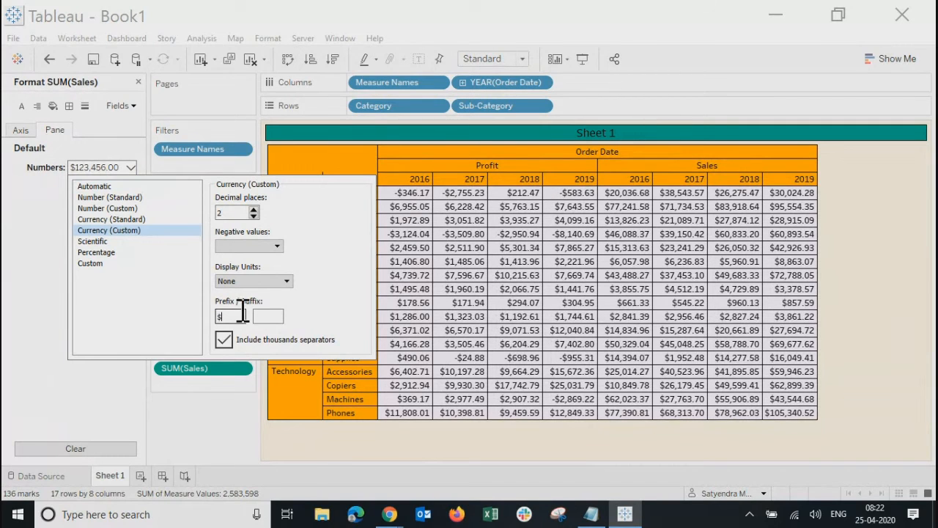
left_click(388, 461)
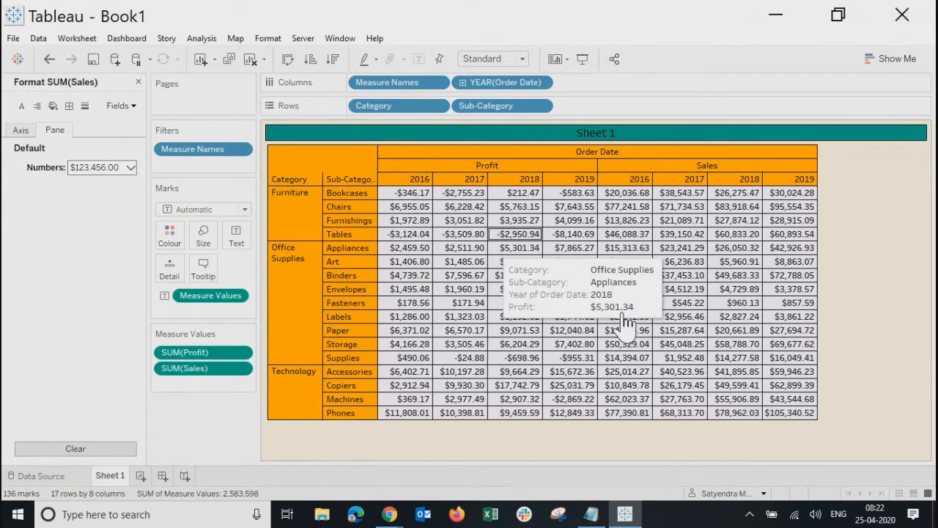
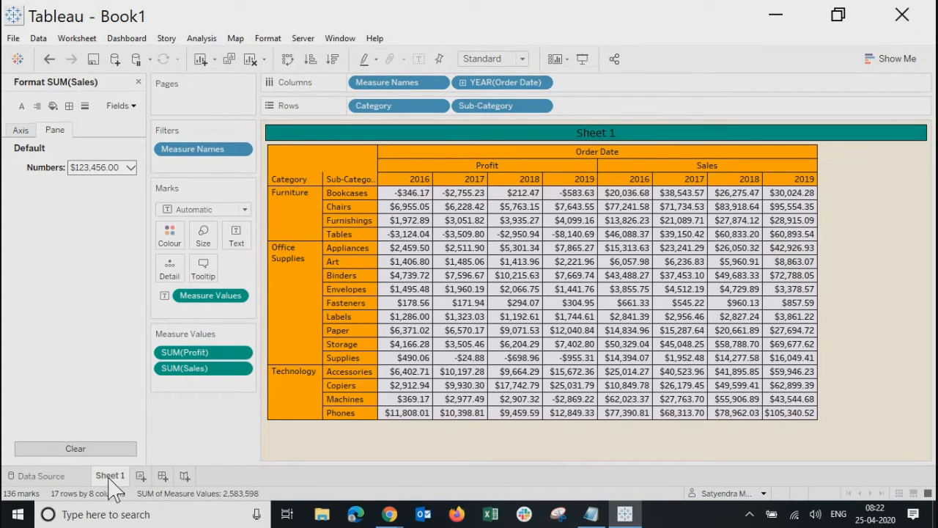
Rename the worksheet Sheet 1 as "Cross Table"
mouse_move(108, 477)
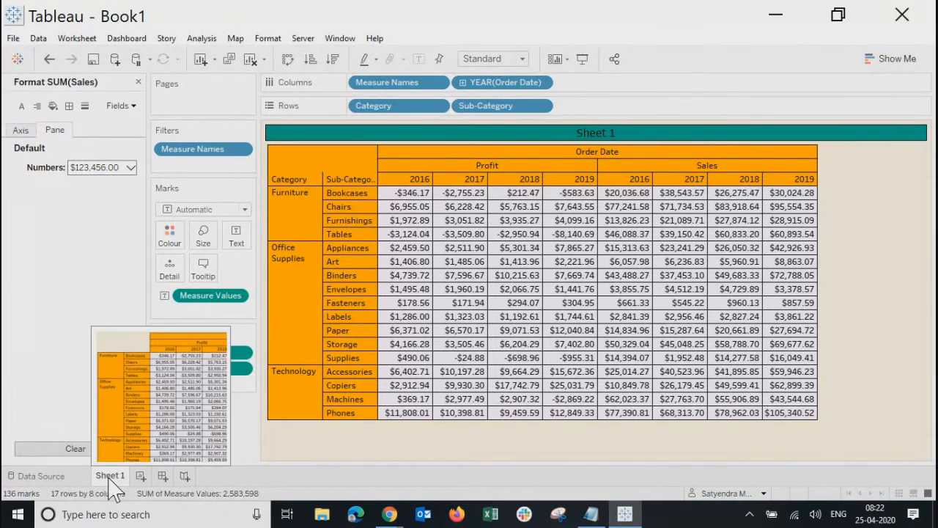
double_click(109, 476)
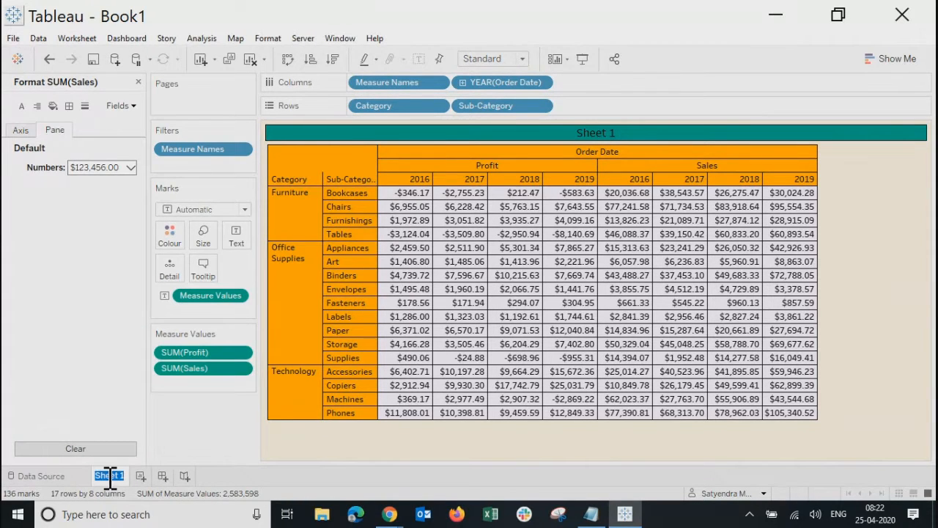
type("Cross Tablea")
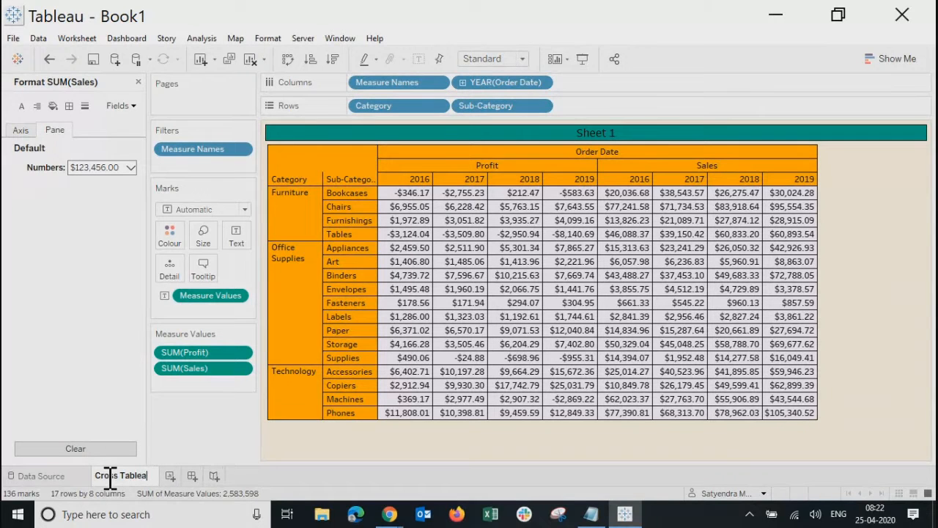
key("BackSpace")
key("Return")
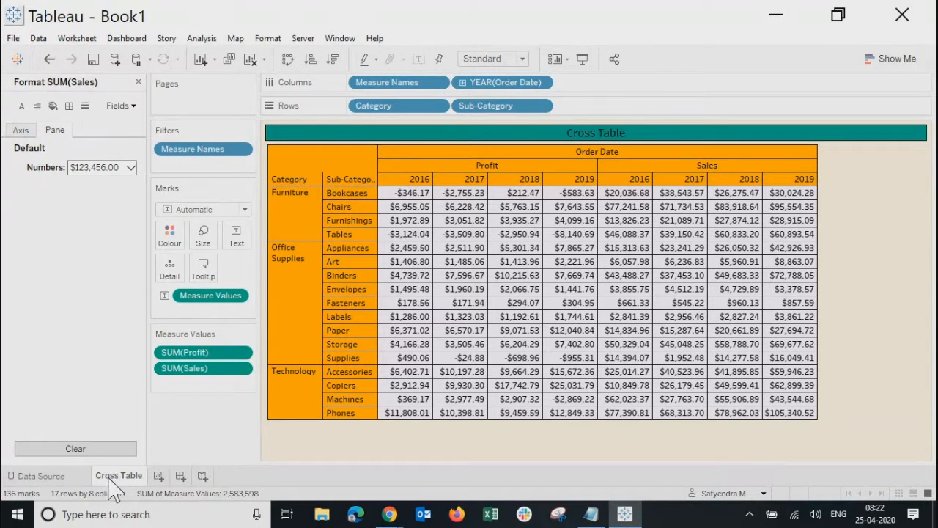
Replace the sheet name placeholder in the worksheet title with "Sales & Profit By Category & Sub-Category" and apply the change
double_click(591, 132)
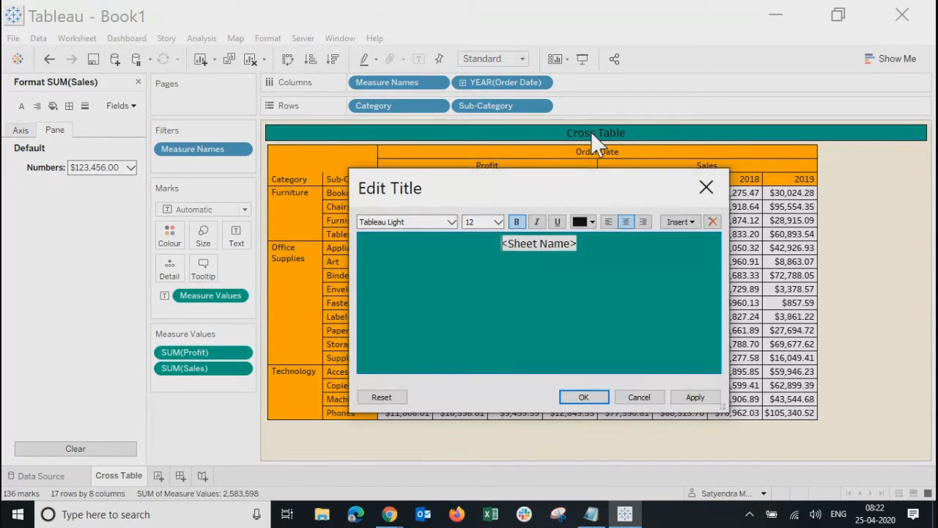
left_click_drag(601, 252, 478, 242)
left_click_drag(633, 250, 462, 243)
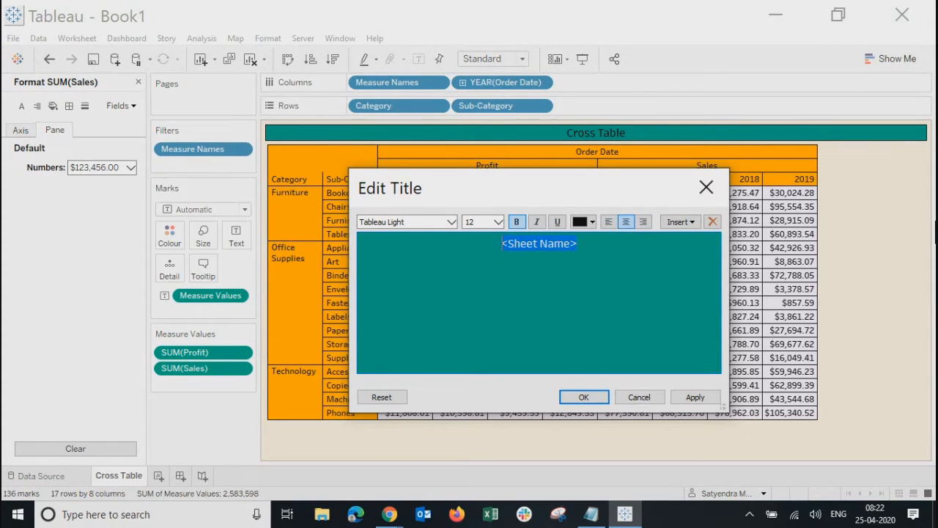
key("Delete")
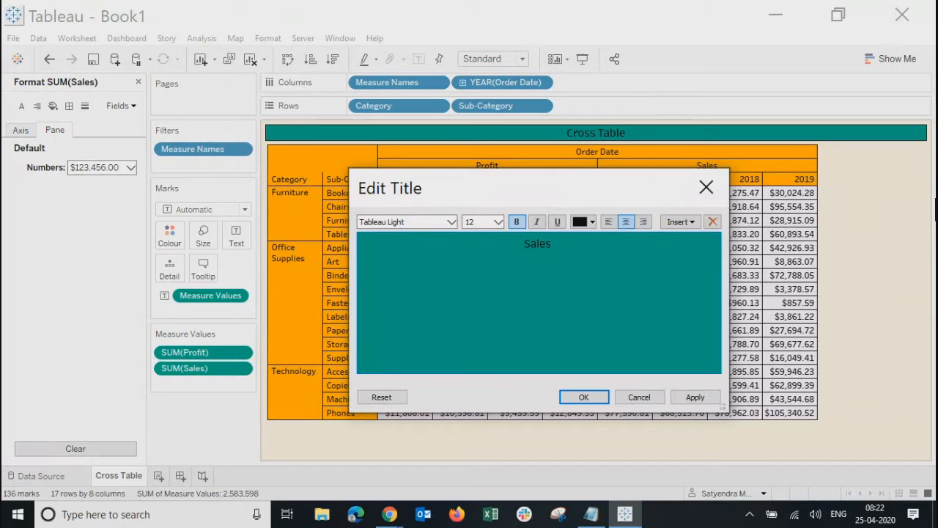
type("Sales & Profit By Categ")
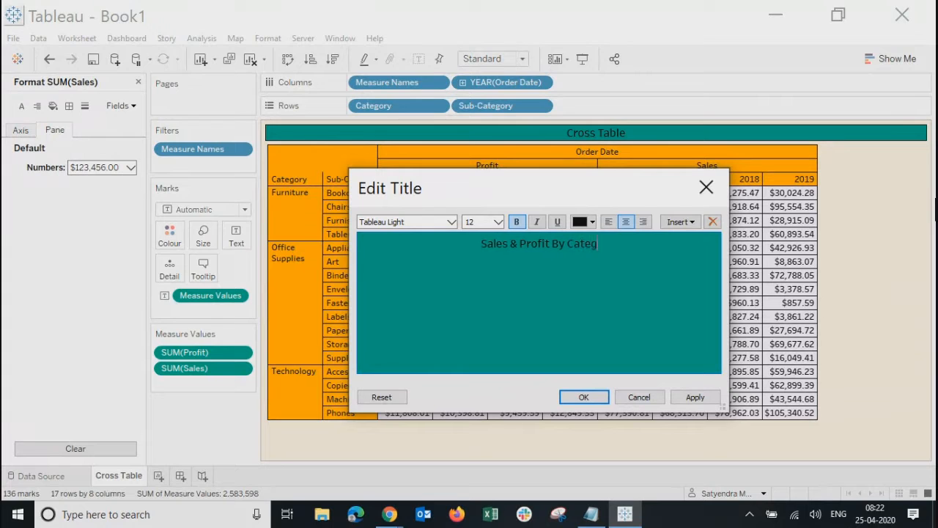
type("ory")
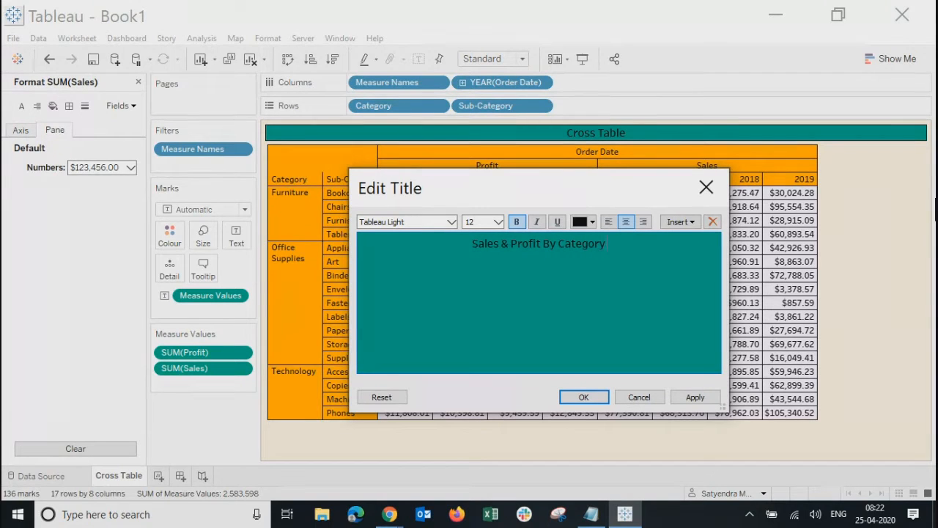
type(" &")
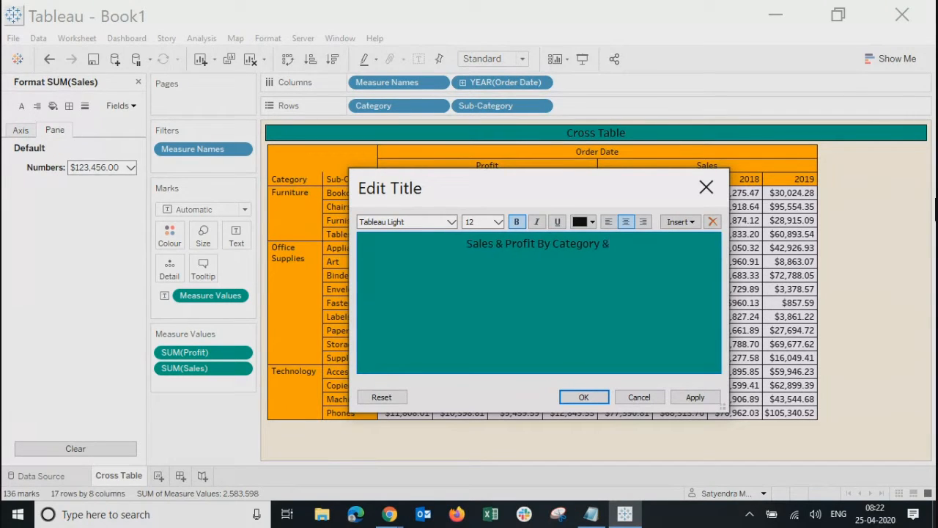
type(" Sub-")
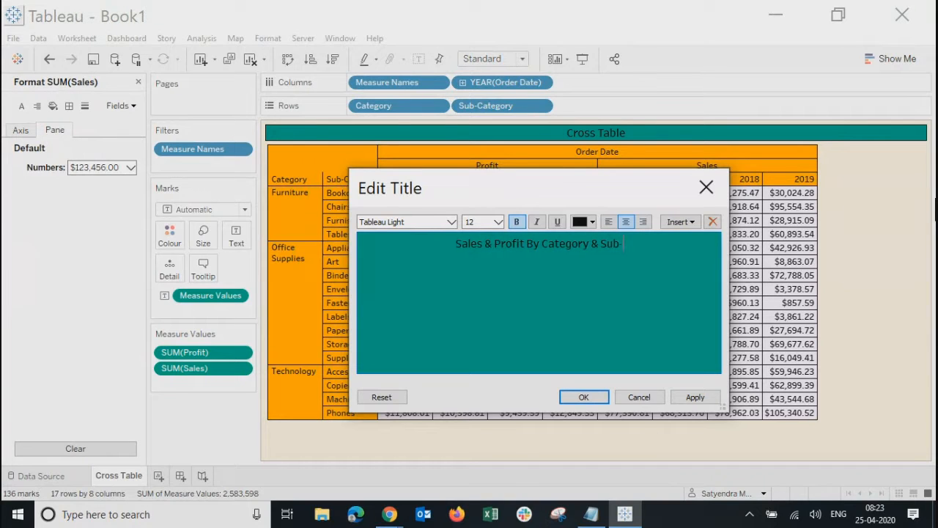
type("Category")
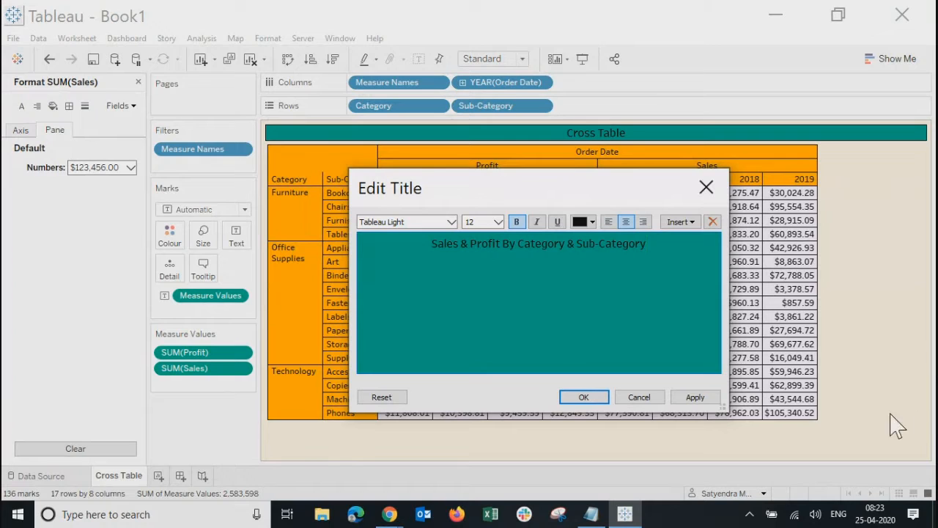
left_click(694, 399)
left_click(585, 397)
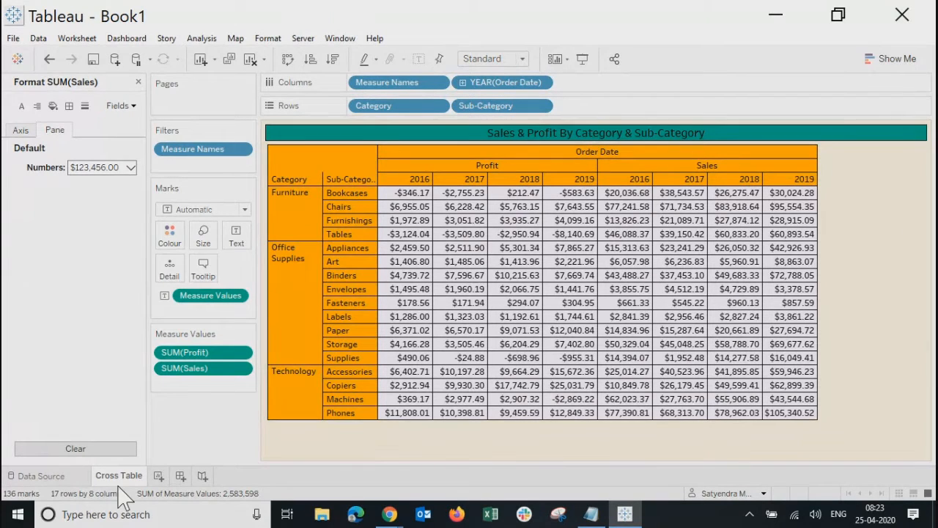
mouse_move(123, 481)
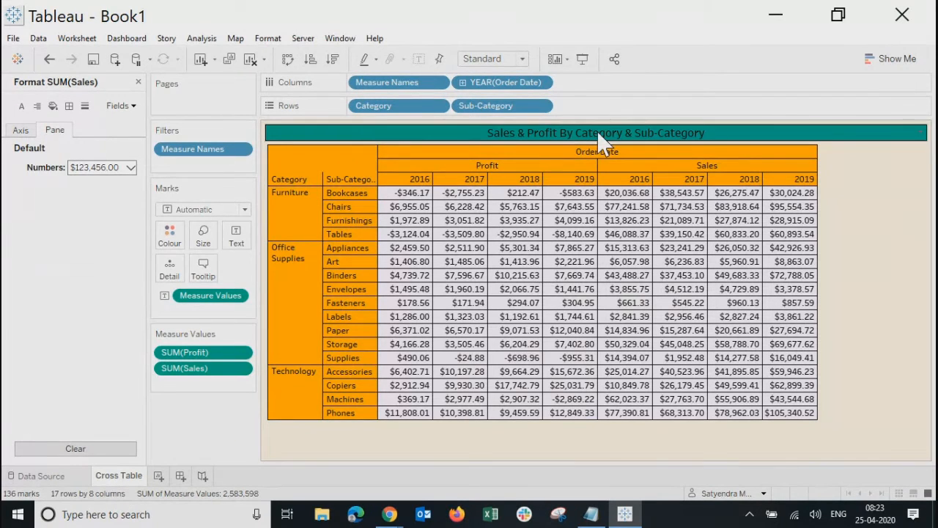
Close the Sales formatting pane and view the suggested chart types for the cross table
left_click(138, 81)
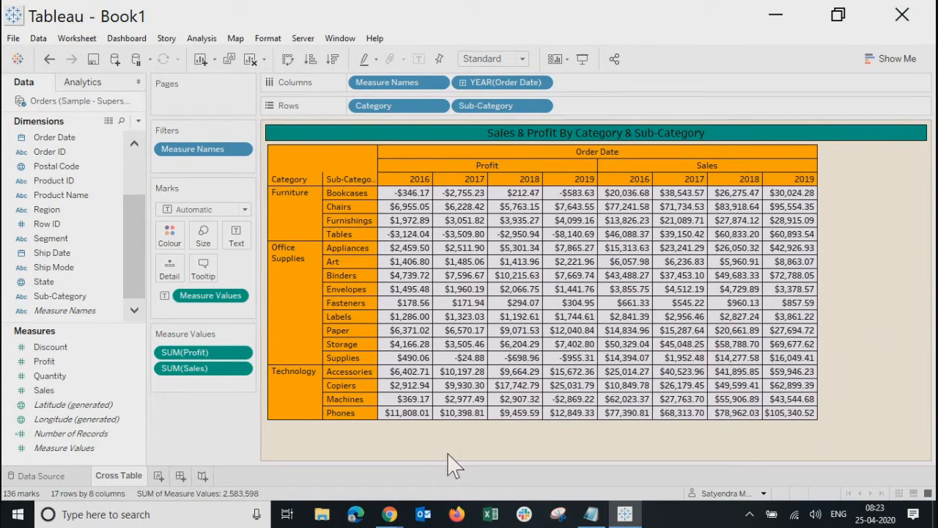
left_click(900, 59)
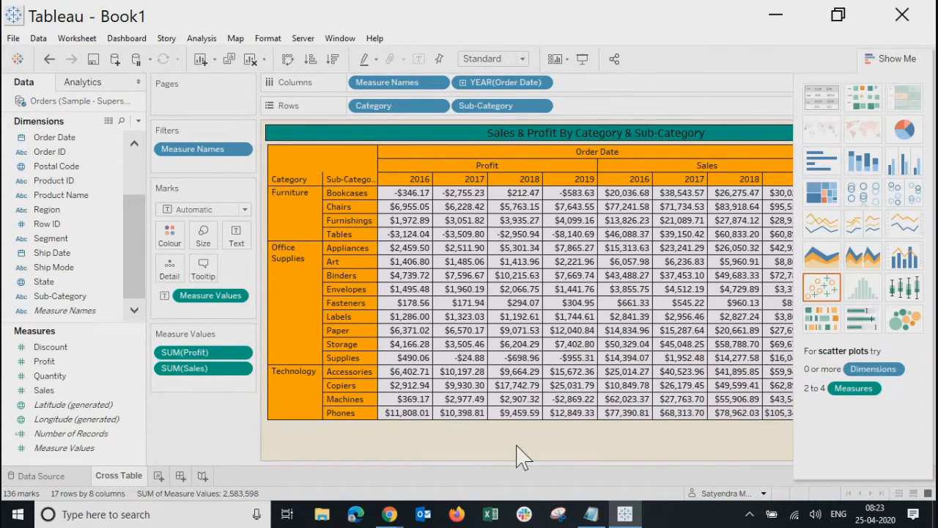
left_click(894, 61)
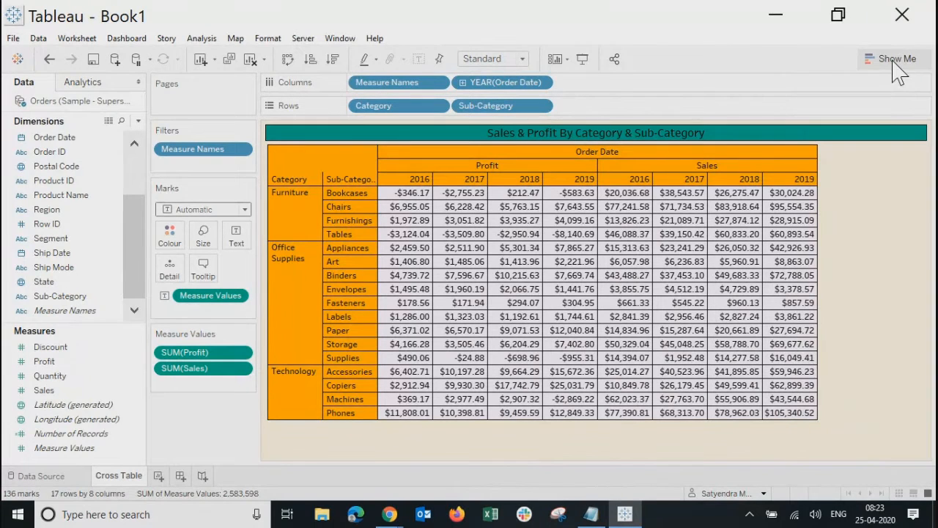
Add a new worksheet and build a text table of Profit with Sub-Category on Rows
left_click(157, 475)
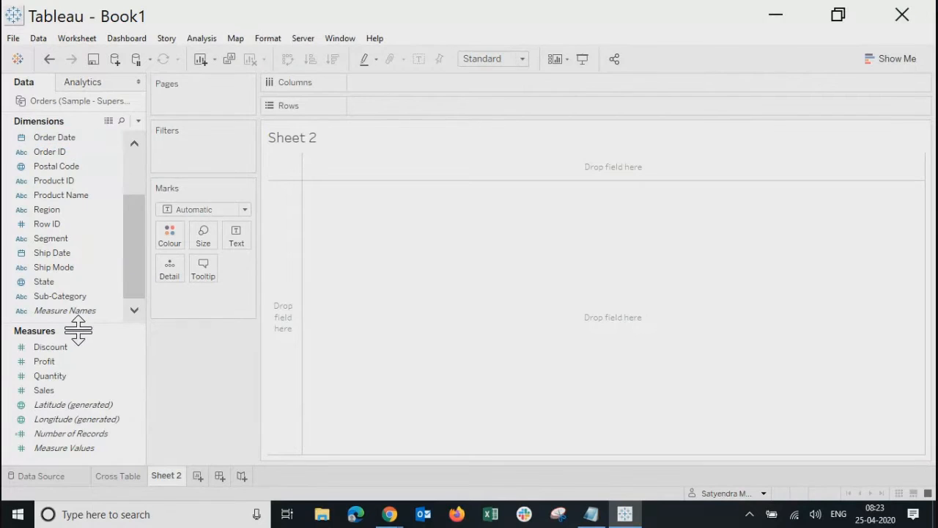
left_click(66, 296)
left_click_drag(66, 296, 407, 116)
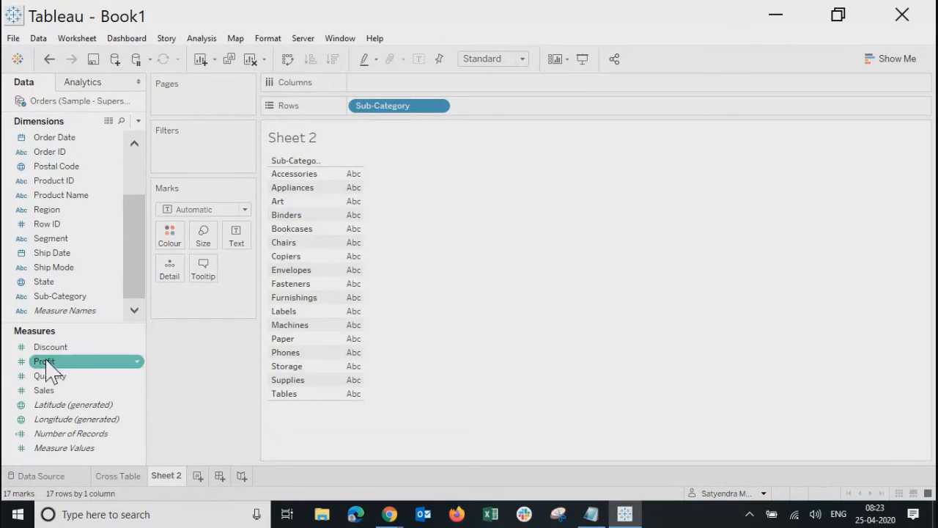
left_click_drag(49, 363, 351, 342)
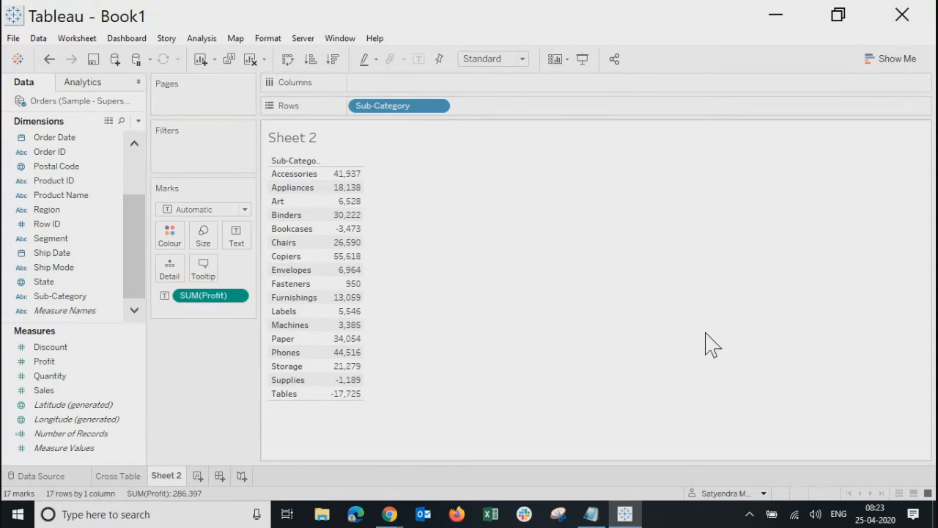
Convert the Profit by Sub-Category text table into a highlight table
left_click(898, 58)
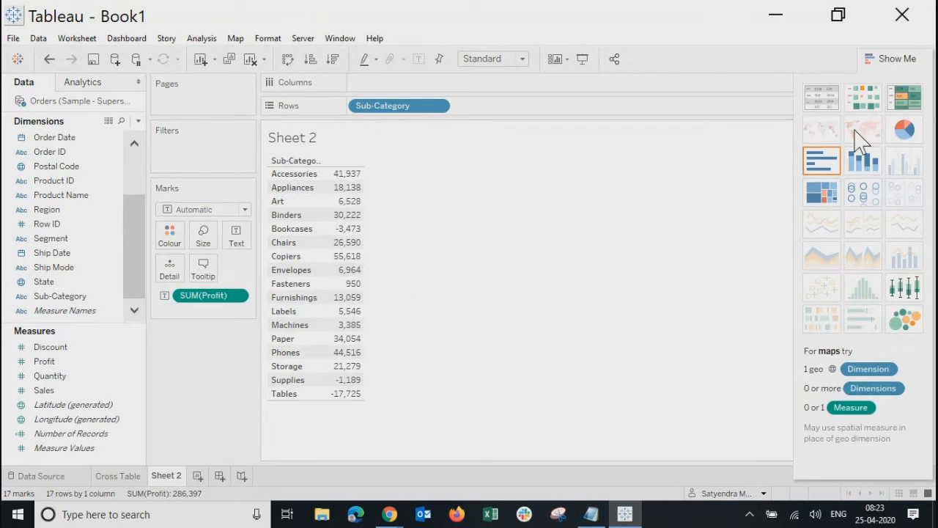
left_click(907, 110)
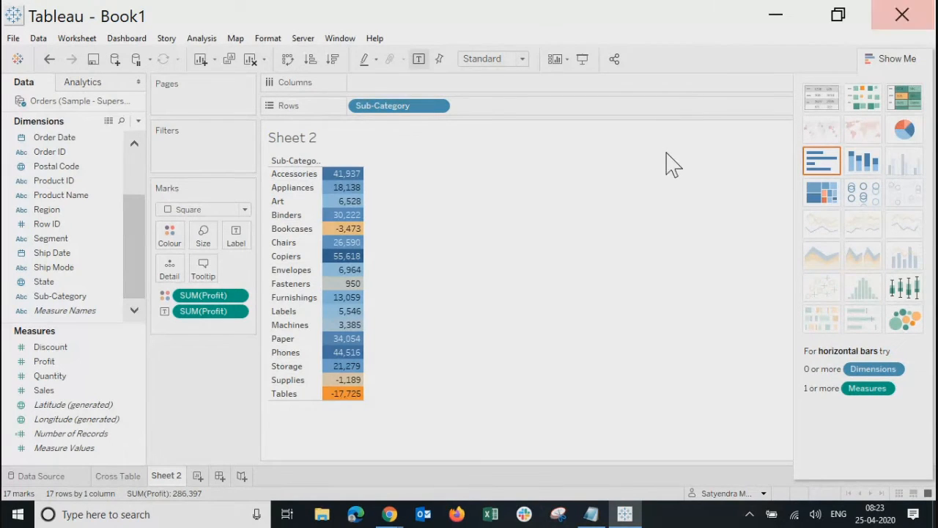
left_click(896, 59)
Add Order Date to Columns to split the highlight table's Profit by year
mouse_move(354, 224)
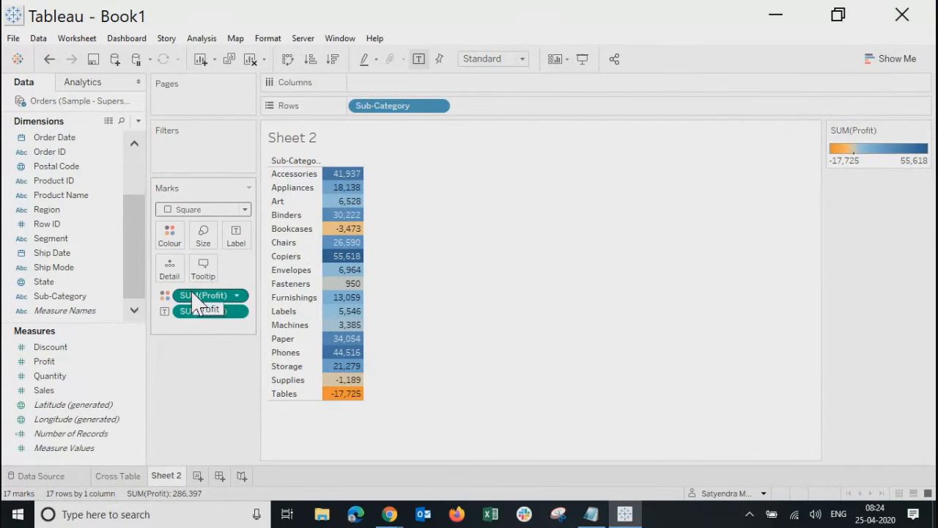
mouse_move(336, 409)
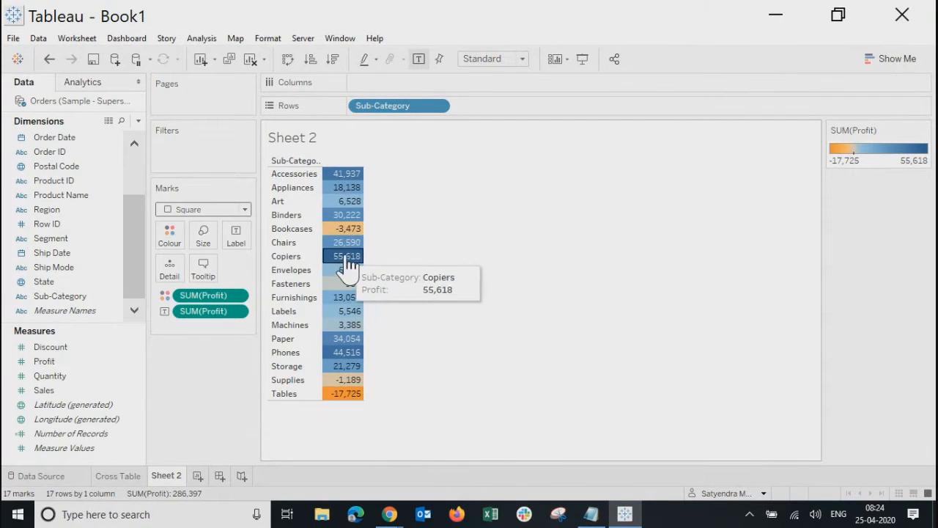
mouse_move(348, 273)
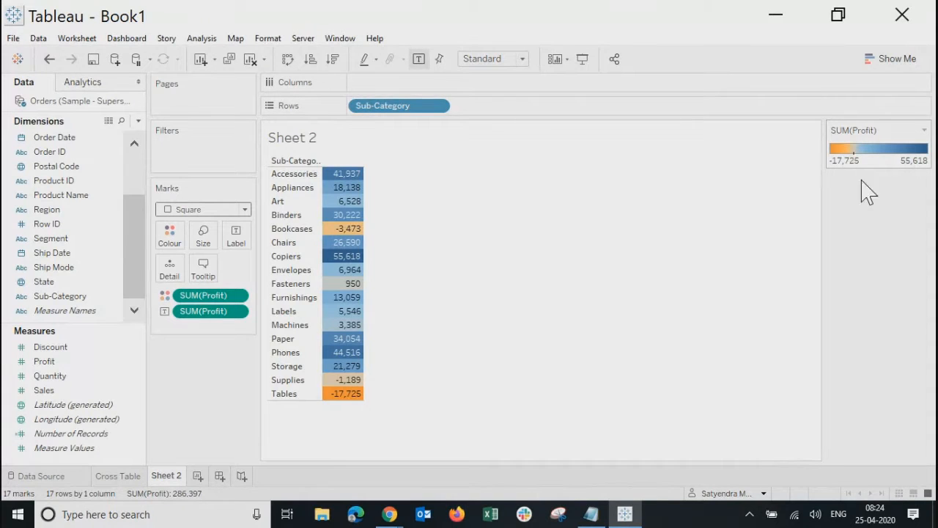
left_click_drag(51, 137, 380, 91)
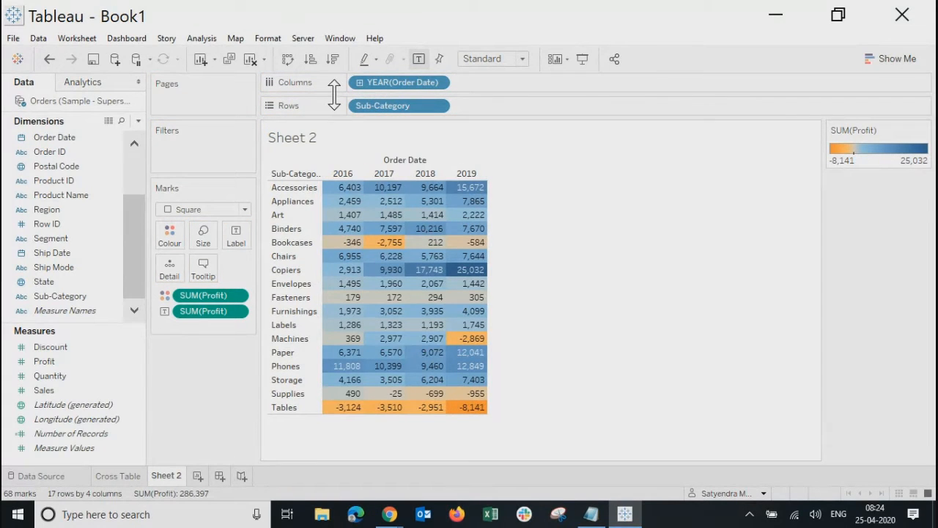
Drill Order Date down from year through quarter and month to day, and look across to the 2019 columns
left_click(358, 82)
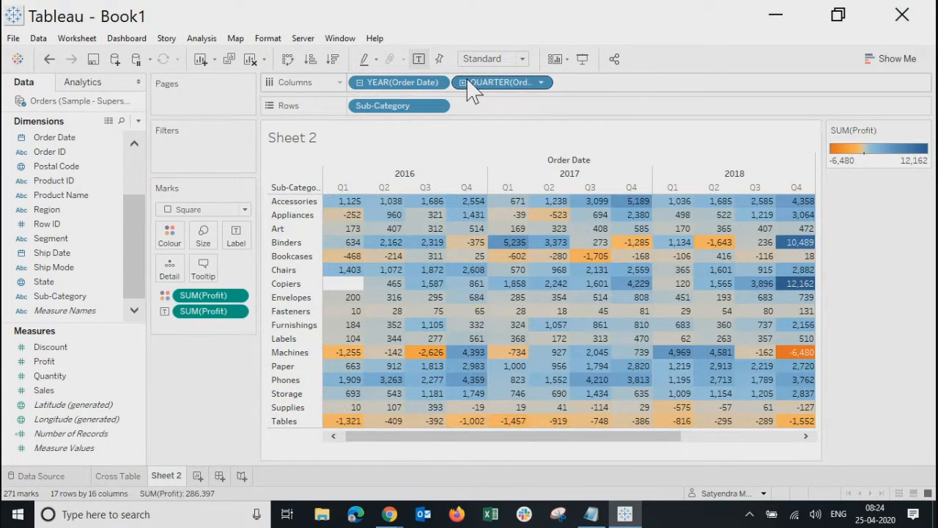
left_click(463, 83)
left_click(565, 82)
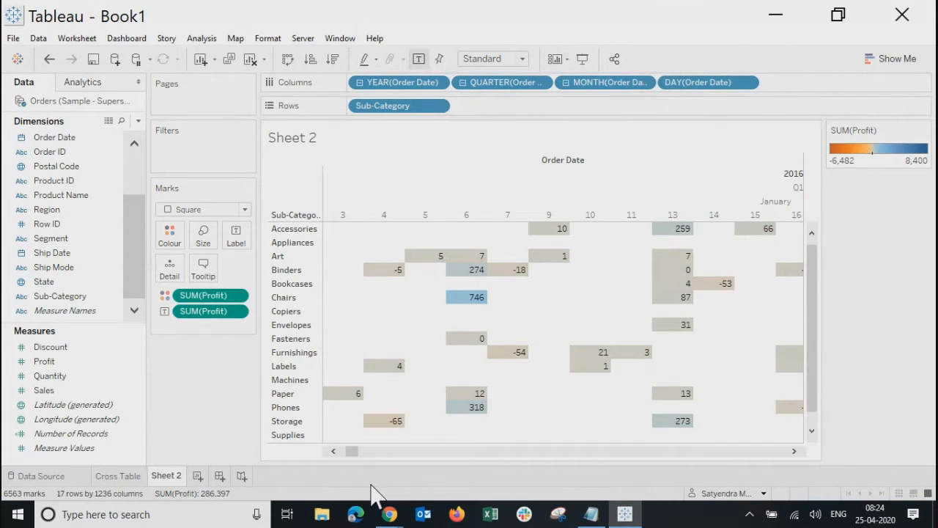
left_click_drag(352, 451, 763, 448)
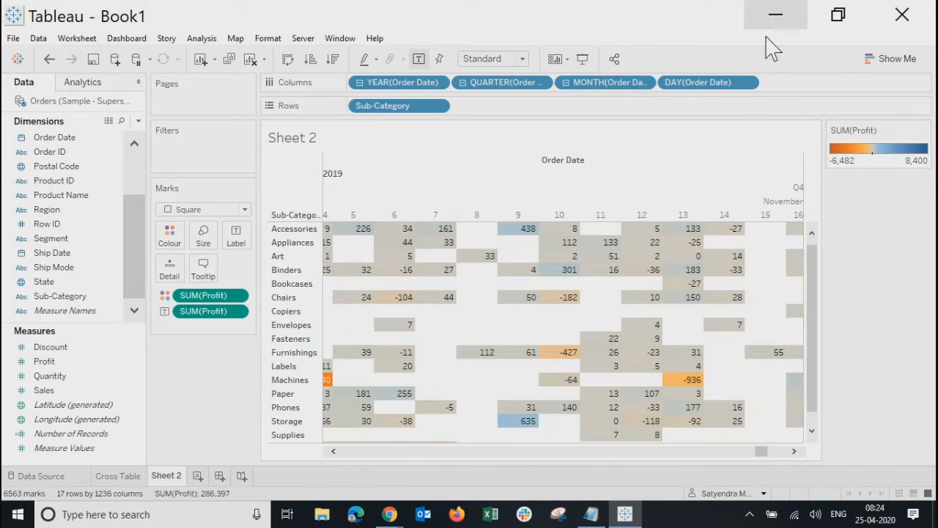
Remove the day and month levels of Order Date from Columns
left_click(751, 82)
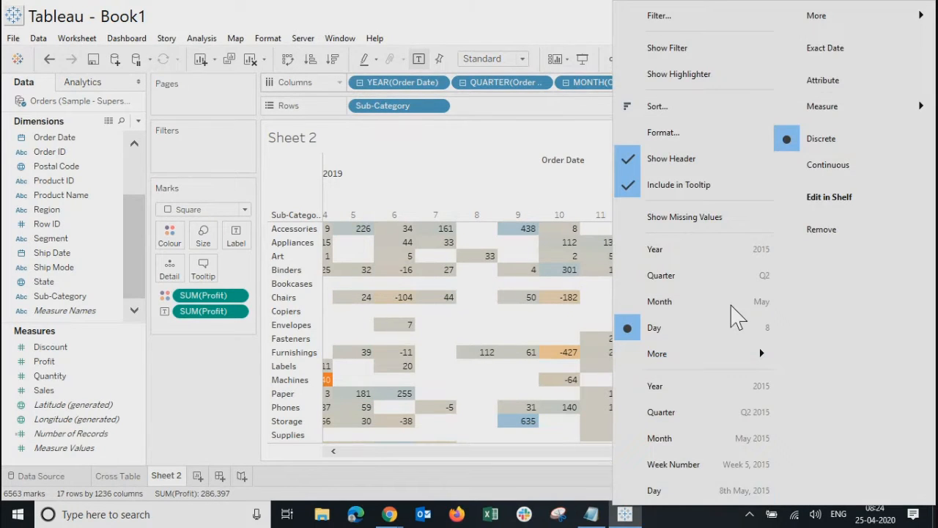
left_click(821, 226)
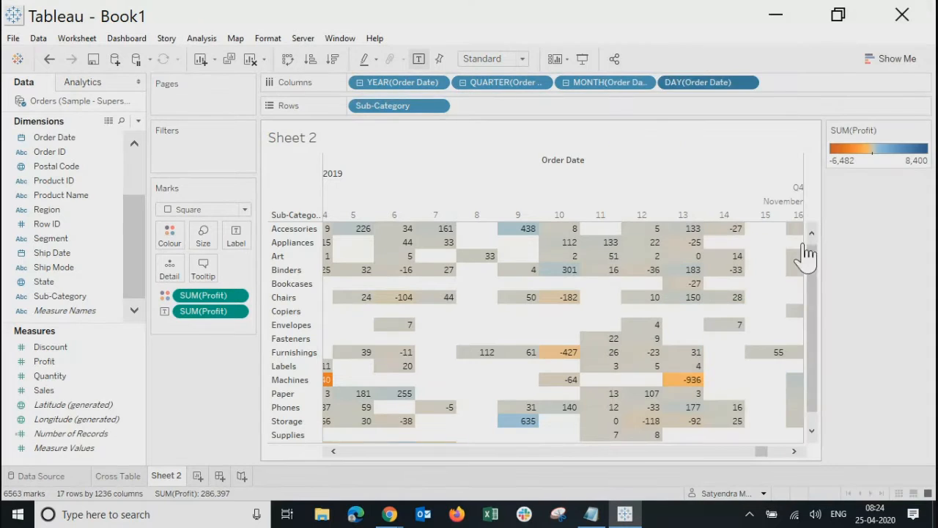
left_click_drag(698, 82, 662, 125)
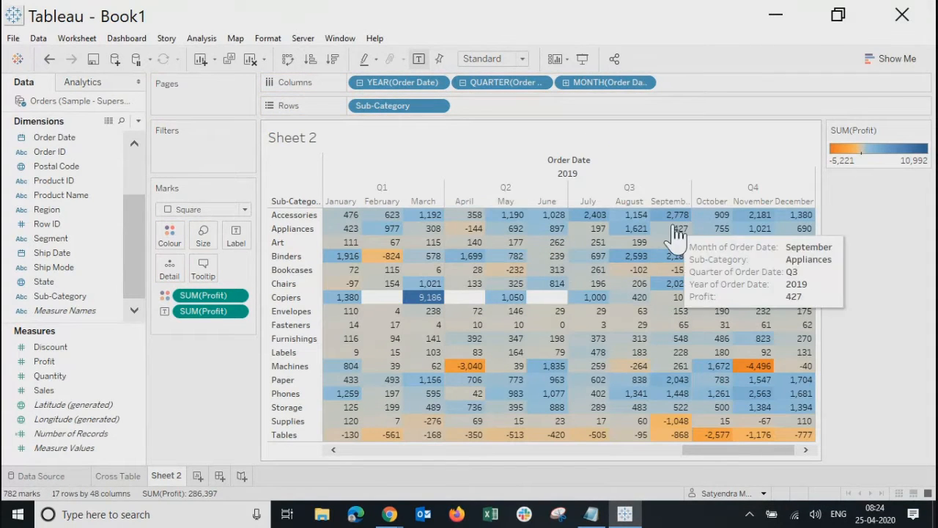
left_click(573, 174)
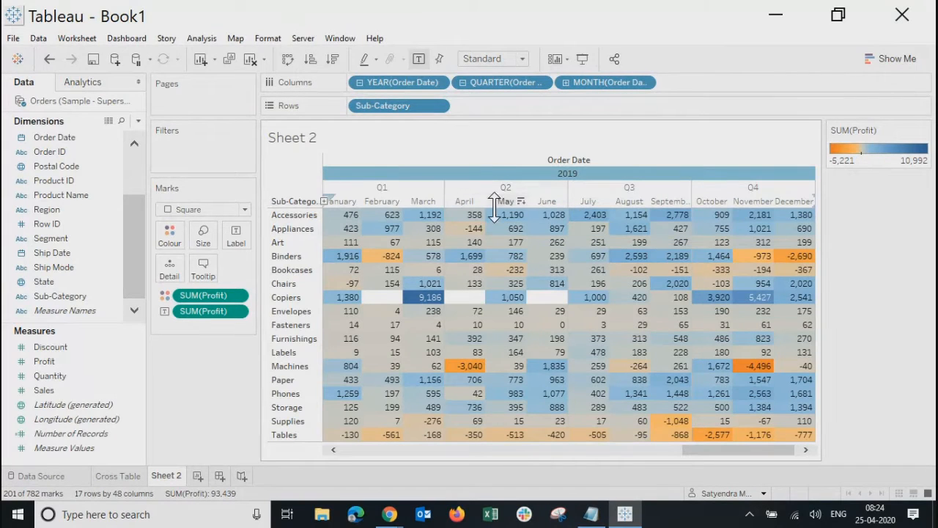
left_click(650, 82)
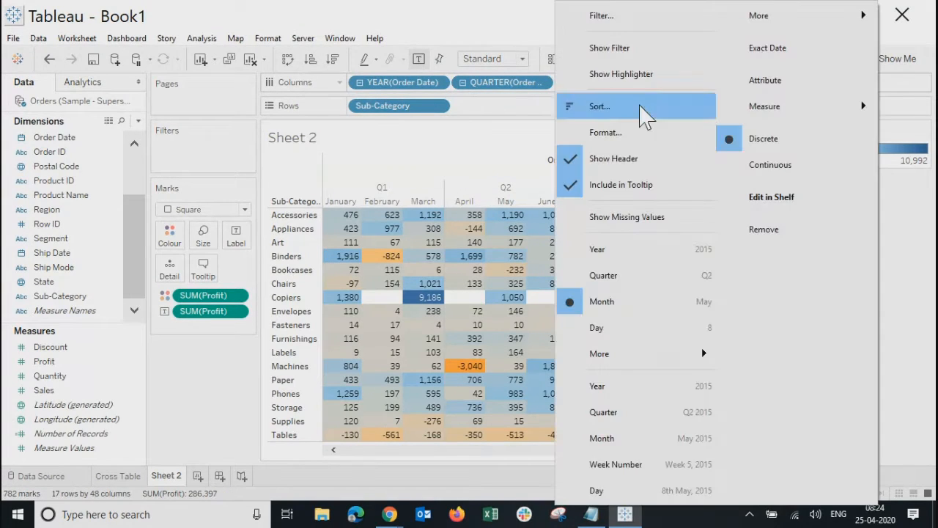
left_click(740, 230)
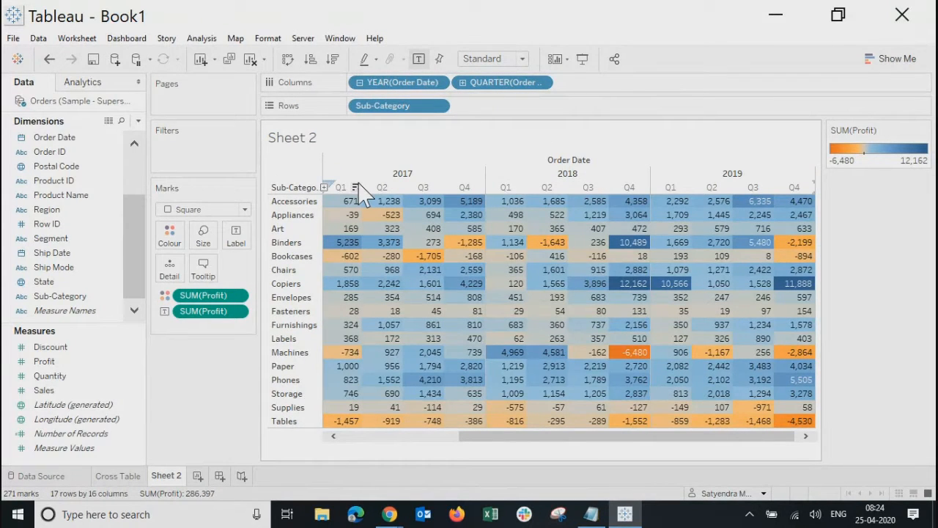
Highlight the 2017 and 2018 quarterly columns in turn, and collapse Order Date back to the year level
left_click(407, 174)
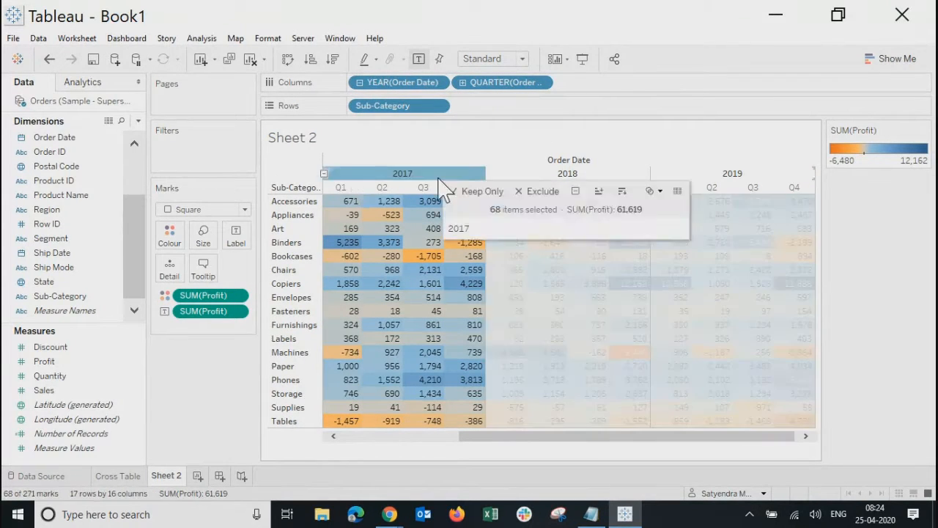
left_click(568, 173)
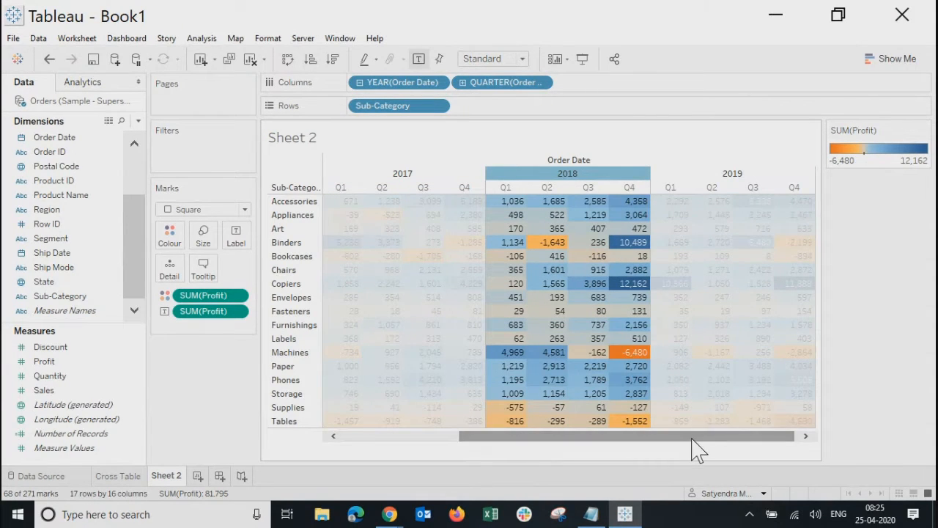
left_click_drag(693, 439, 375, 398)
left_click(383, 311)
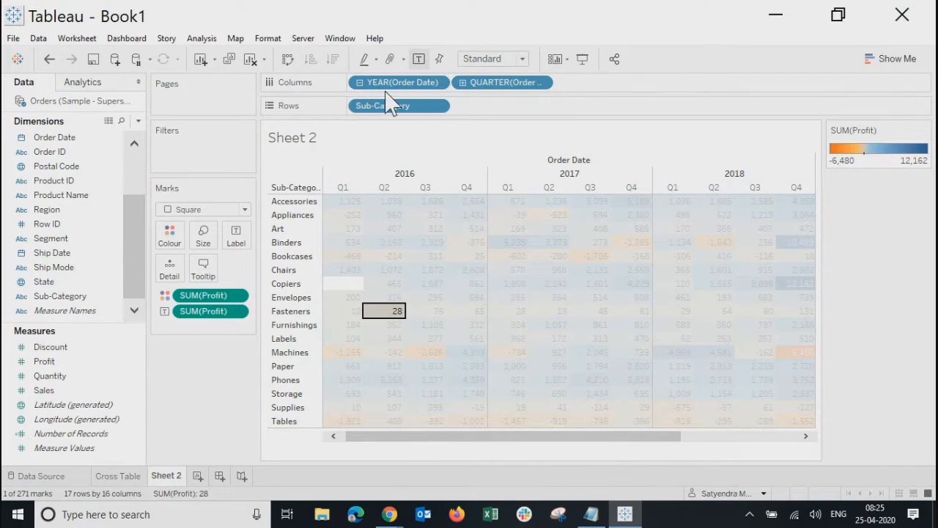
left_click(499, 450)
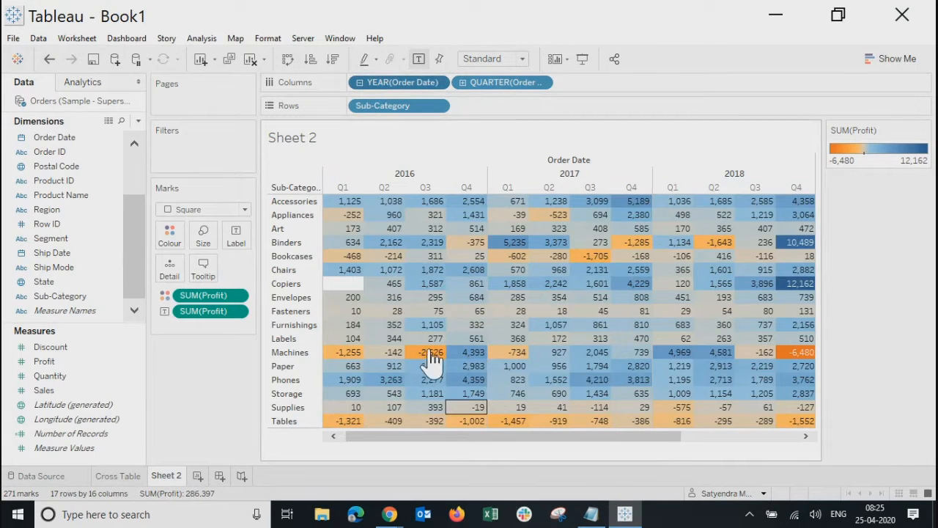
left_click(358, 82)
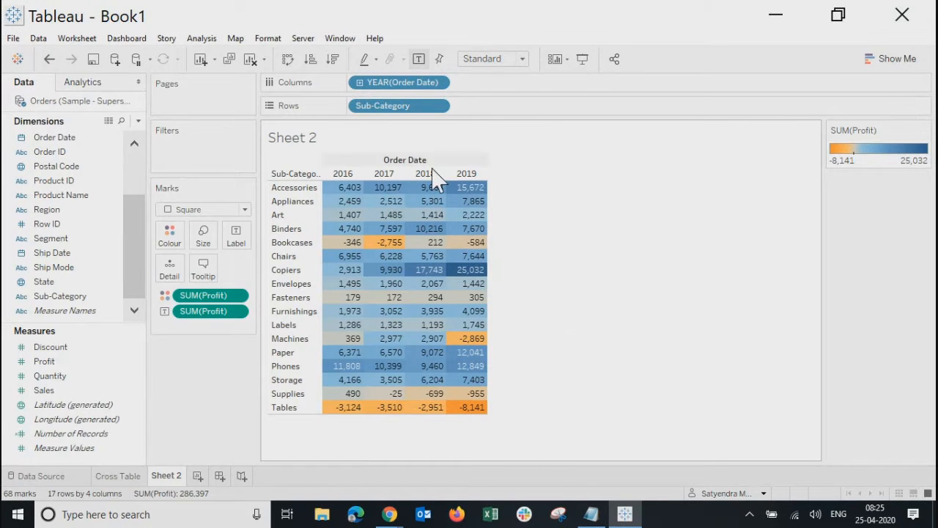
Compare Sheet 2 with the Cross Table sheet and review which fields a highlight table requires
left_click(136, 478)
left_click(171, 476)
left_click(899, 70)
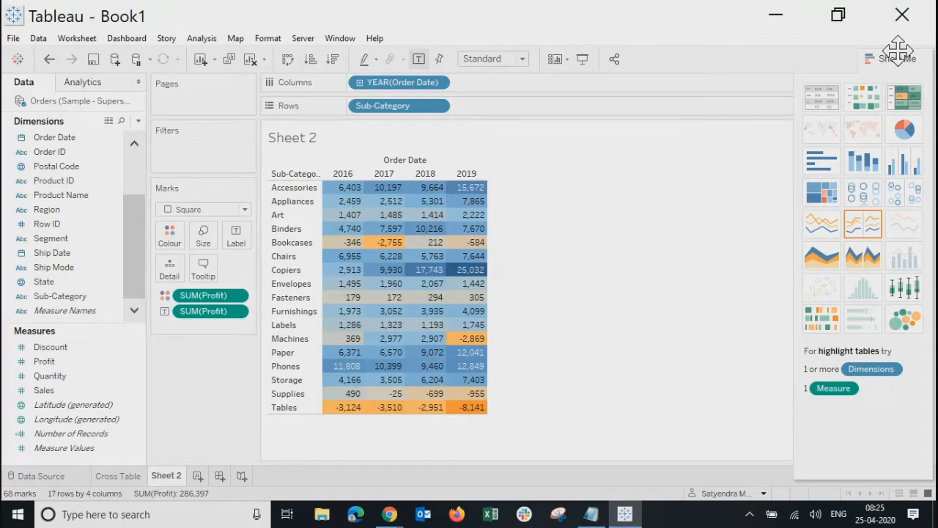
left_click(891, 59)
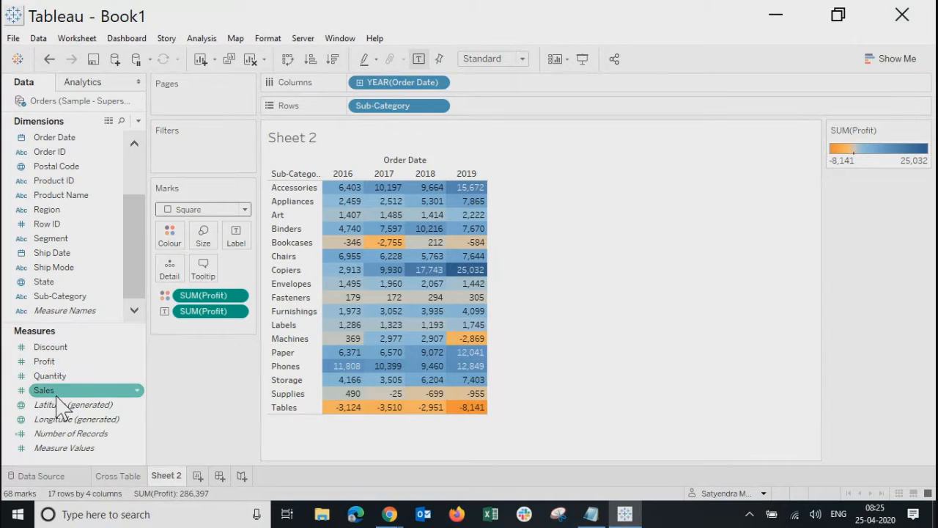
Add the Sales measure to the highlight table alongside Profit and check the Profit and Sales rows for Art
left_click_drag(45, 390, 415, 297)
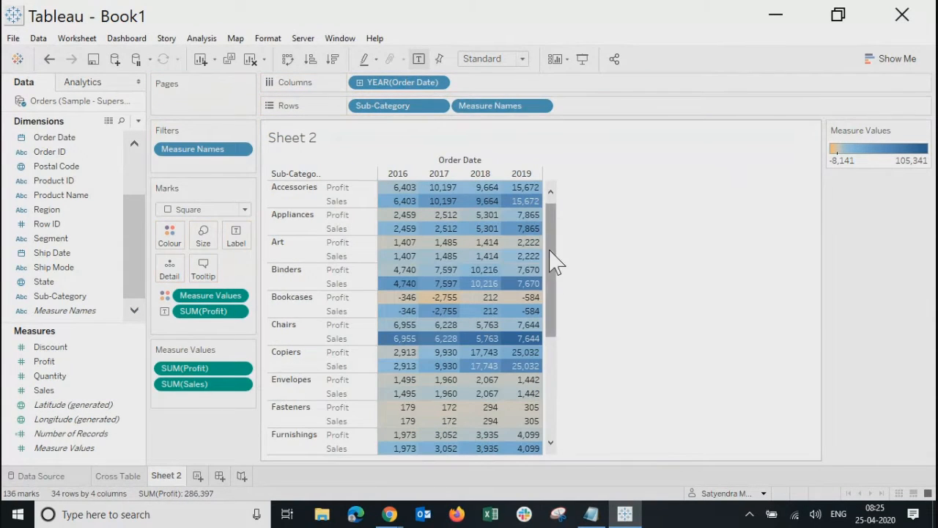
left_click_drag(555, 261, 375, 160)
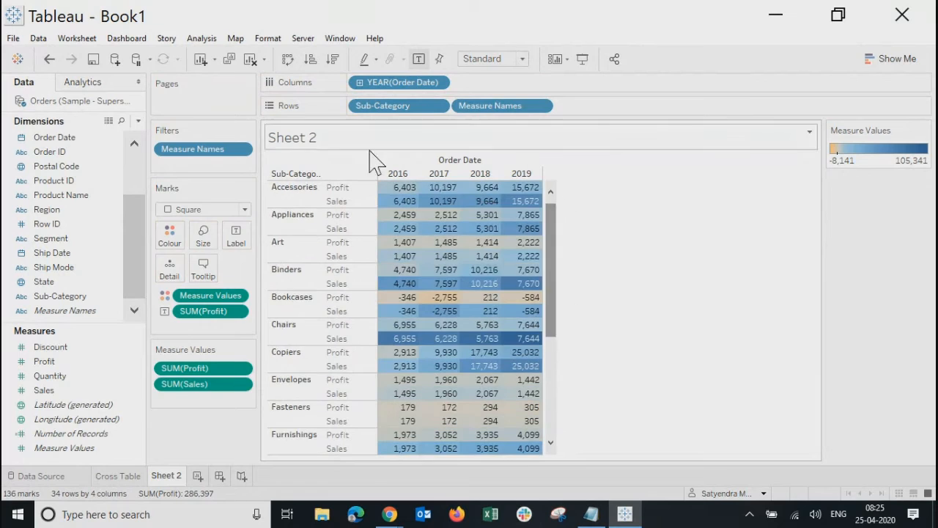
left_click(335, 256)
left_click(334, 246)
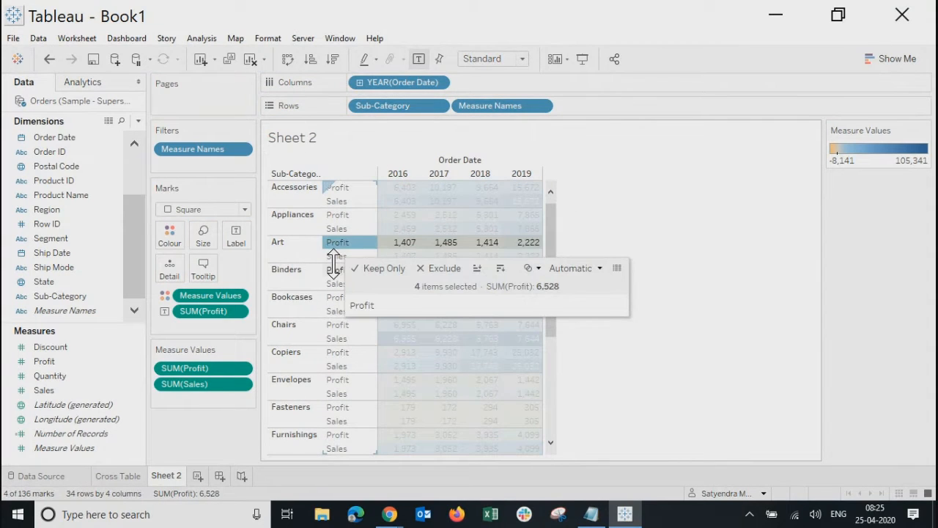
left_click(663, 262)
Move Measure Names to Columns ahead of the Order Date year, and highlight the Profit and Sales groups in turn
left_click_drag(506, 107, 506, 89)
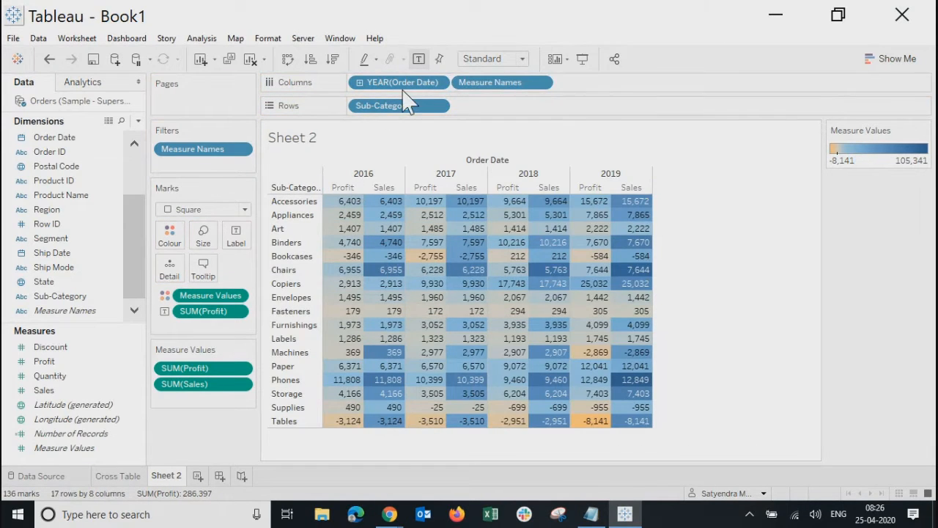
left_click_drag(417, 82, 618, 85)
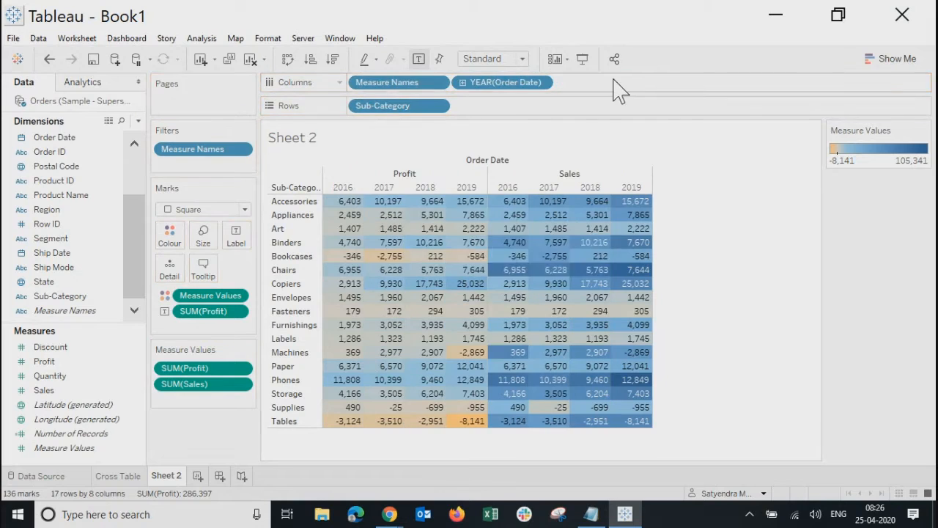
left_click(404, 176)
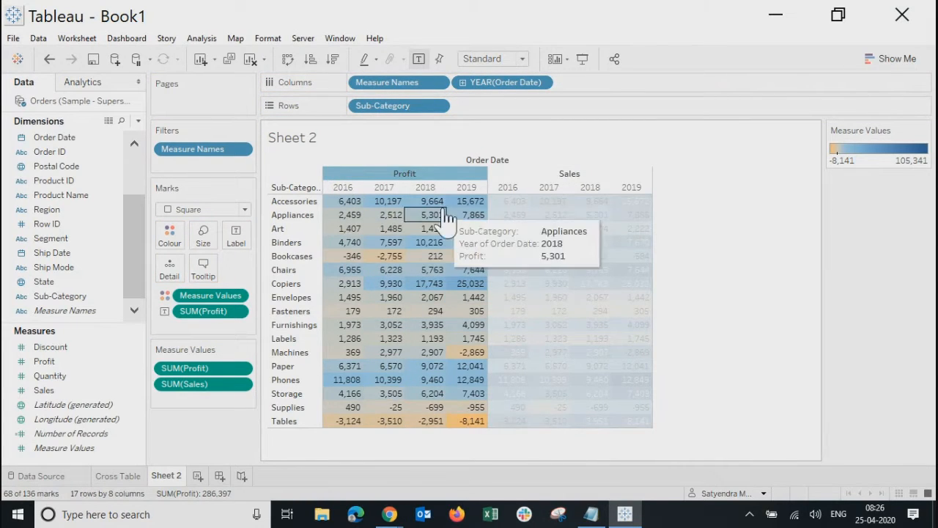
left_click(578, 175)
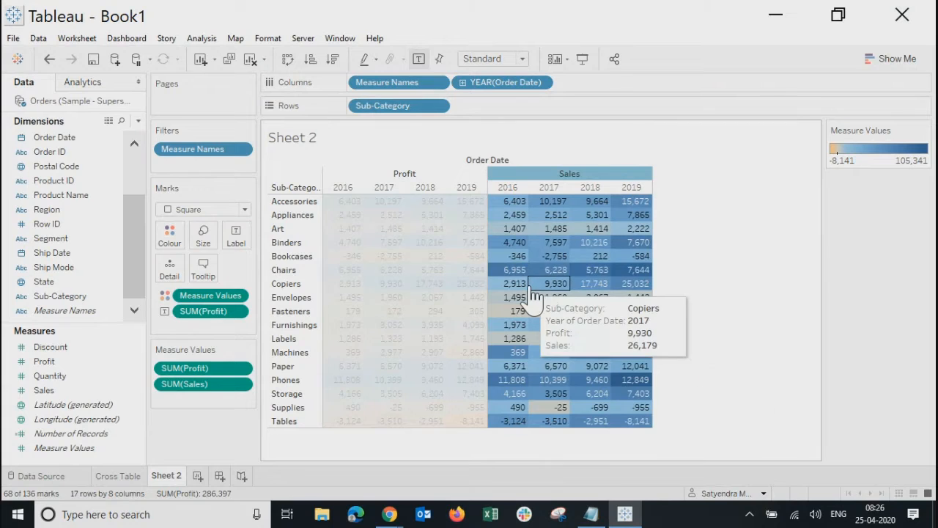
Clear the highlight on the Sales group in the highlight table and add a new worksheet
mouse_move(533, 291)
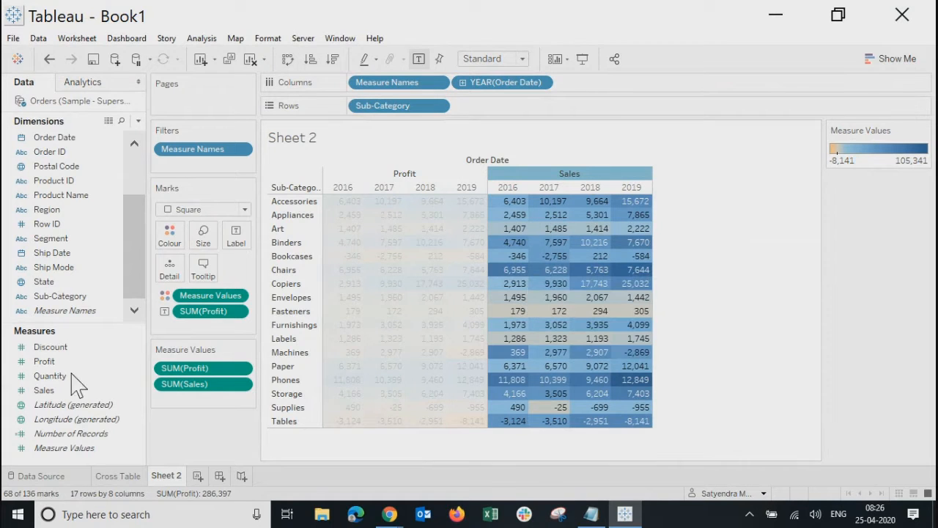
left_click(758, 215)
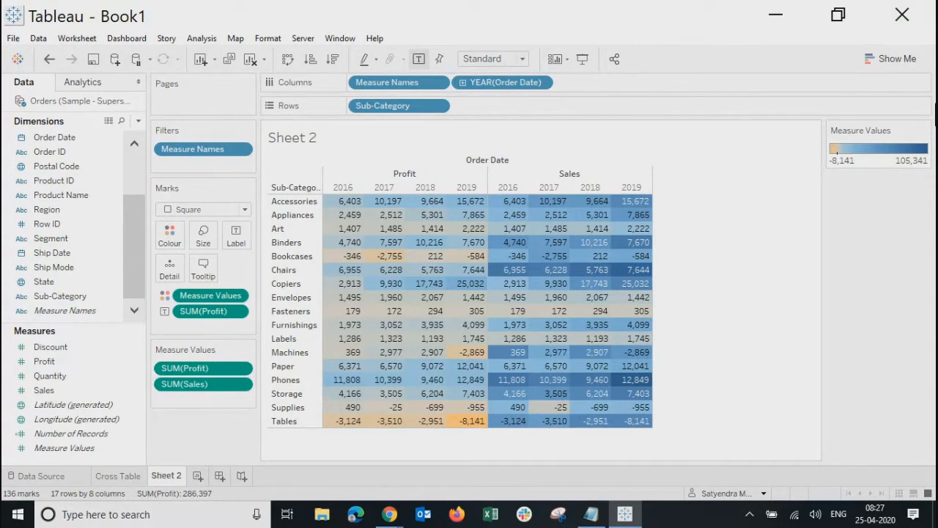
left_click(198, 476)
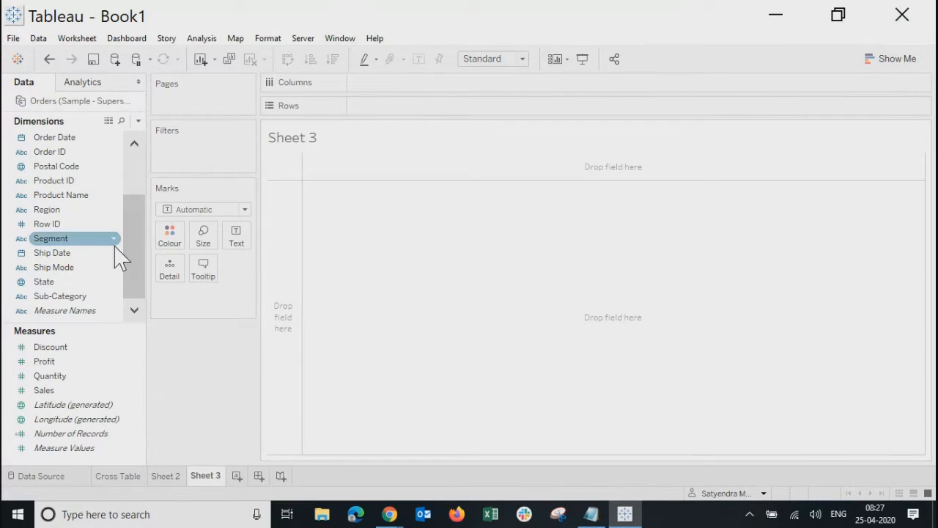
Place Segment on Rows with Sales as its values, and turn the table into a pie chart
left_click_drag(136, 283, 151, 178)
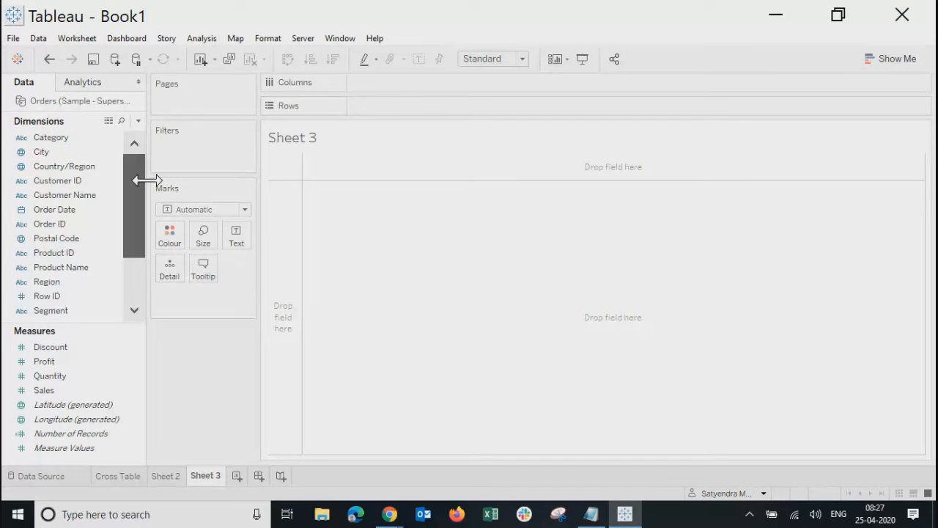
left_click(876, 62)
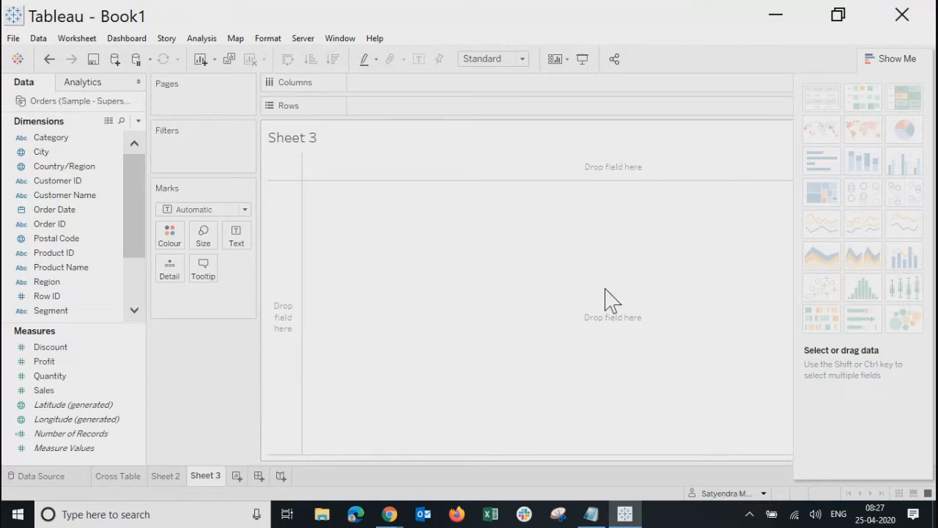
left_click(891, 58)
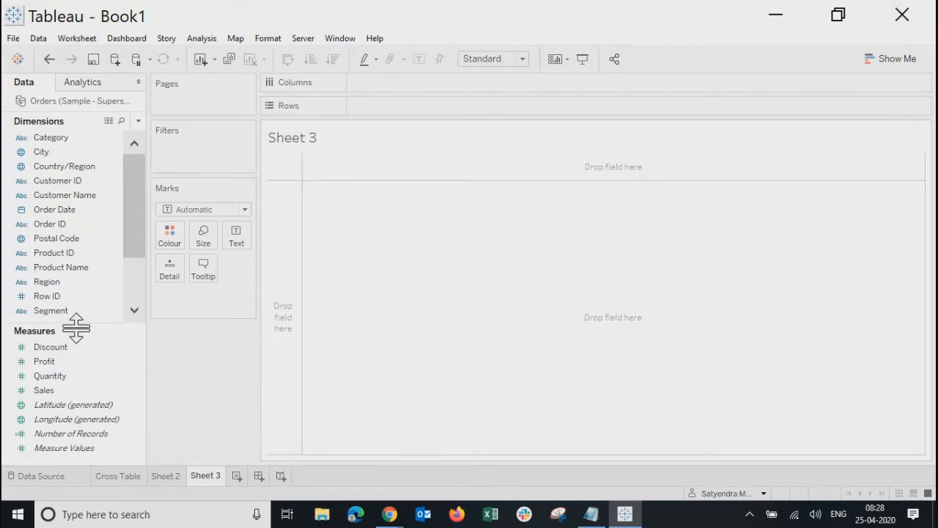
left_click_drag(59, 311, 407, 110)
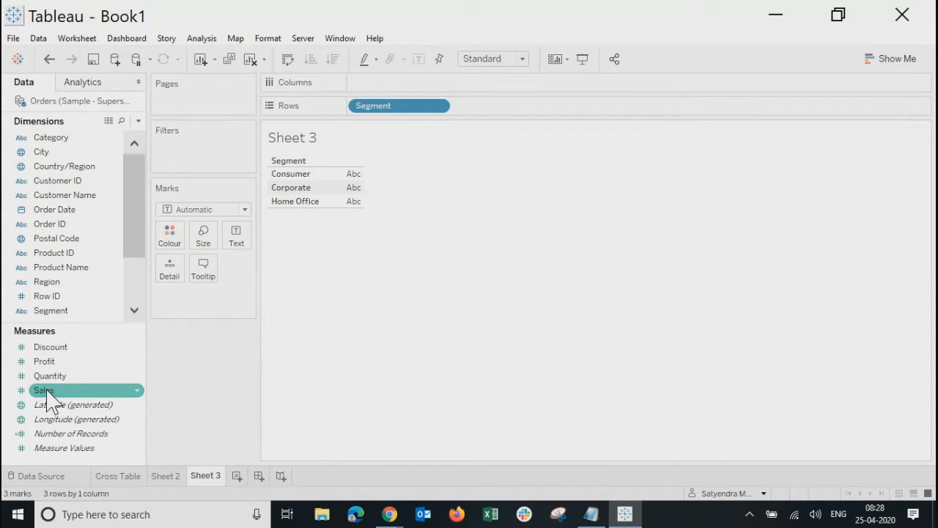
left_click_drag(53, 392, 356, 207)
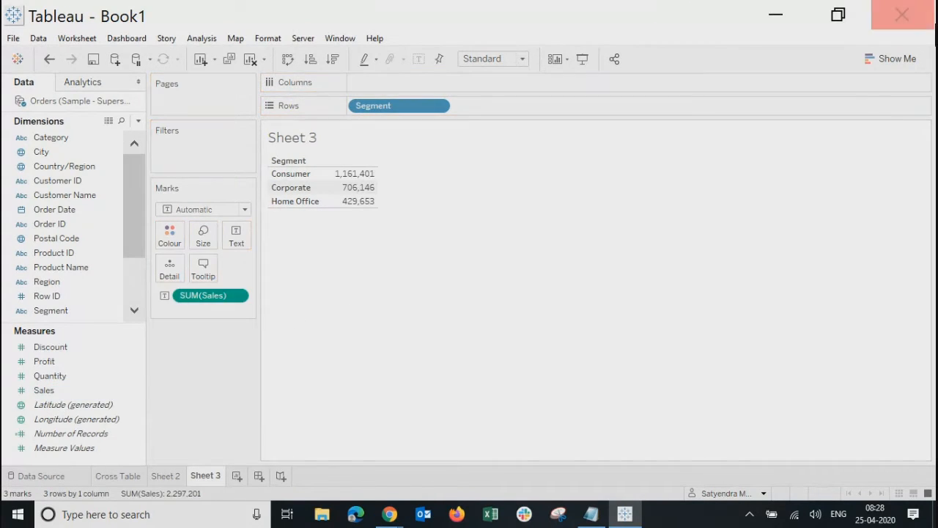
left_click(895, 63)
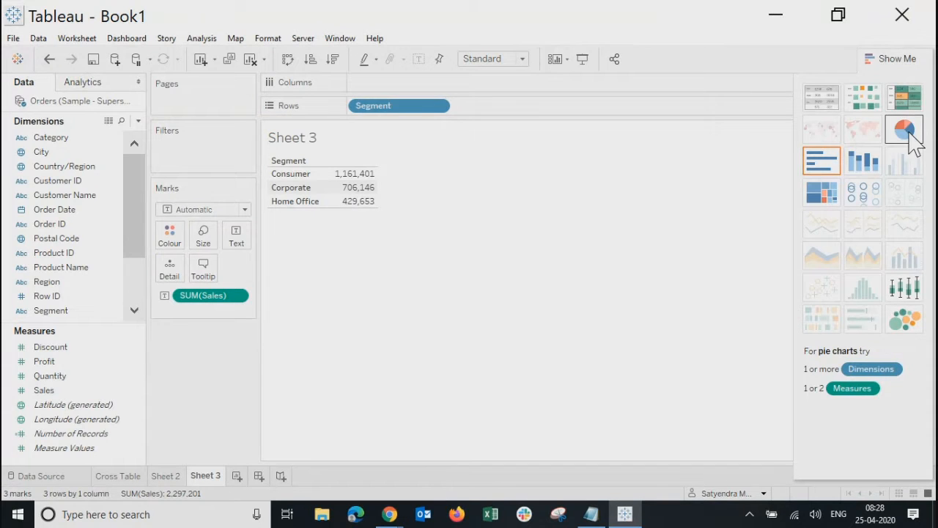
left_click(909, 131)
left_click(890, 59)
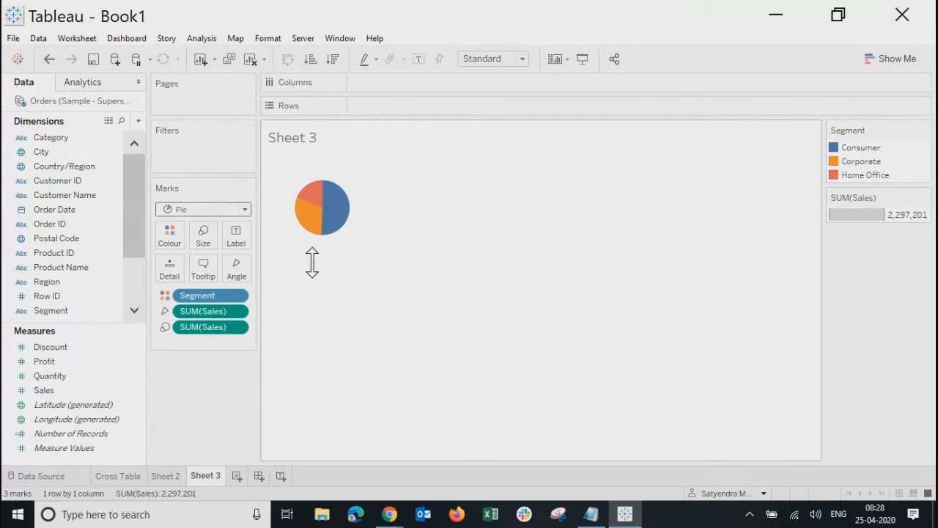
Enlarge the pie chart's area in height and width, and inspect the Sales details of each segment's slice
left_click_drag(311, 261, 318, 435)
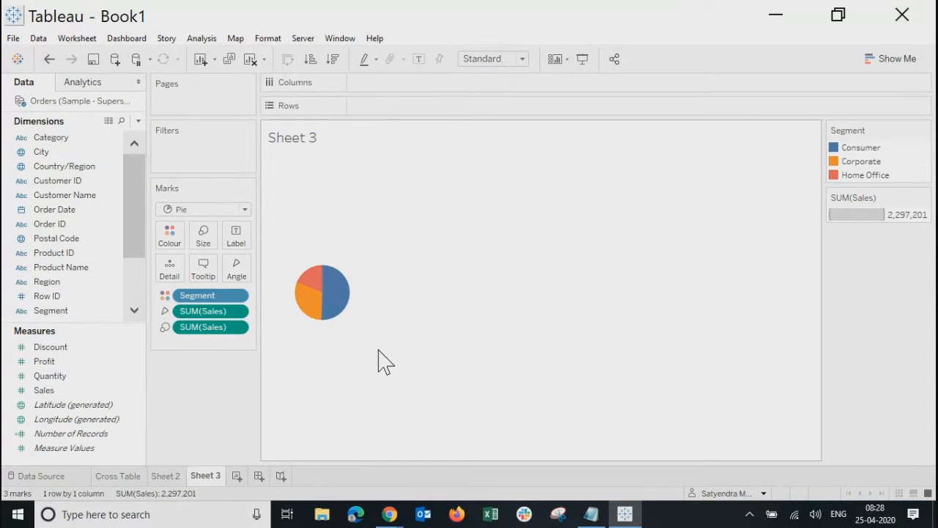
left_click_drag(378, 350, 663, 360)
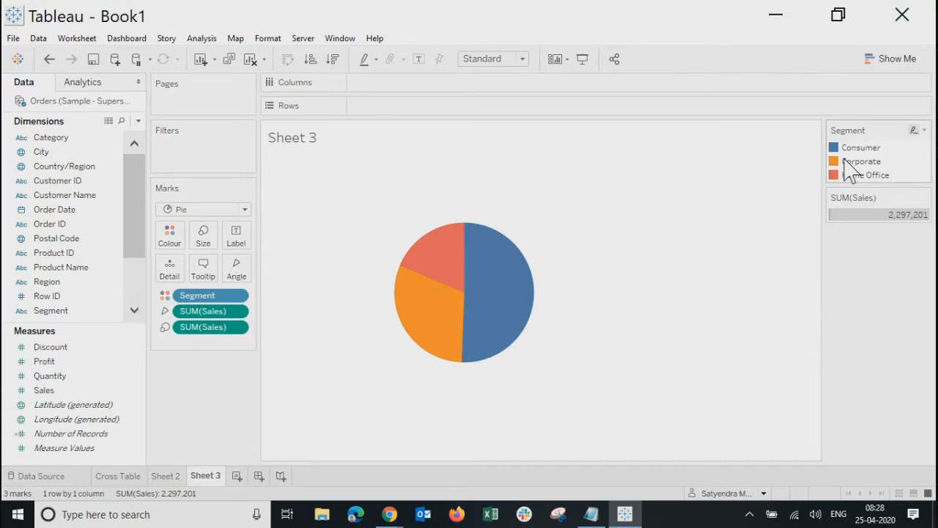
mouse_move(447, 267)
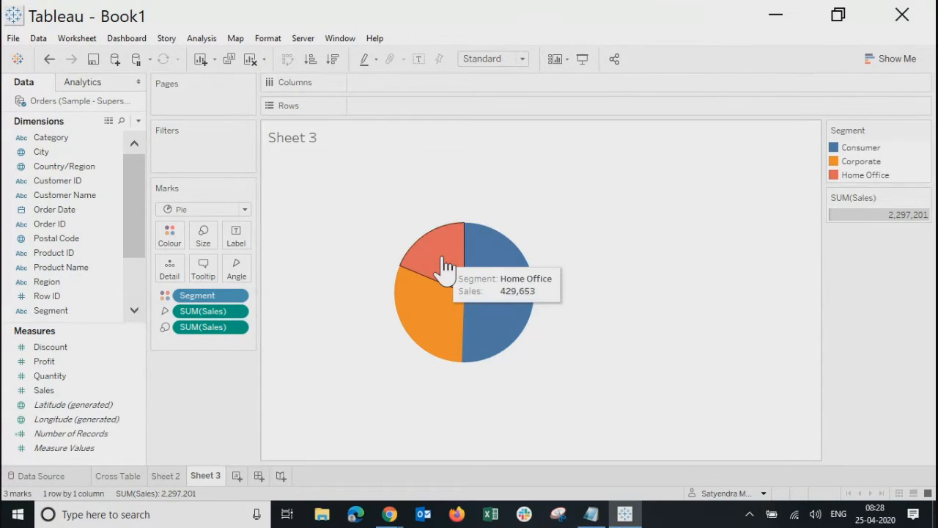
mouse_move(511, 289)
mouse_move(422, 326)
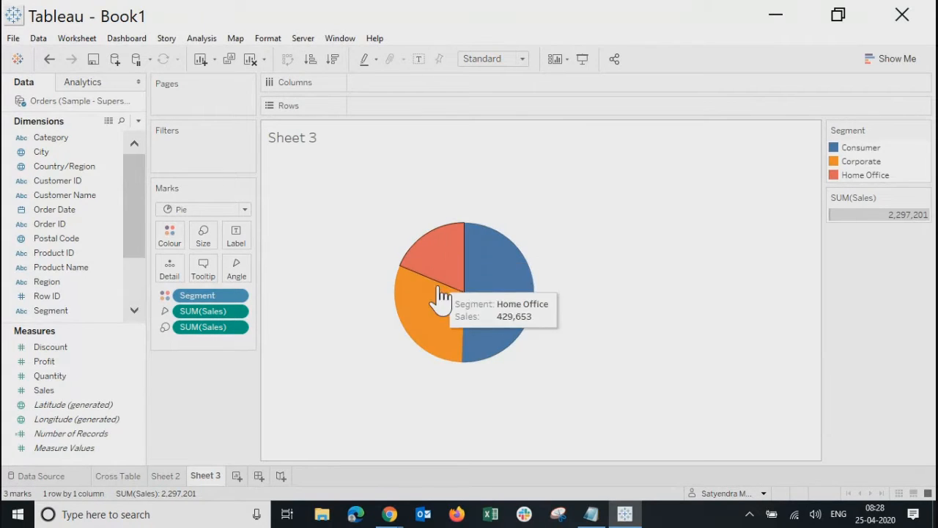
mouse_move(440, 306)
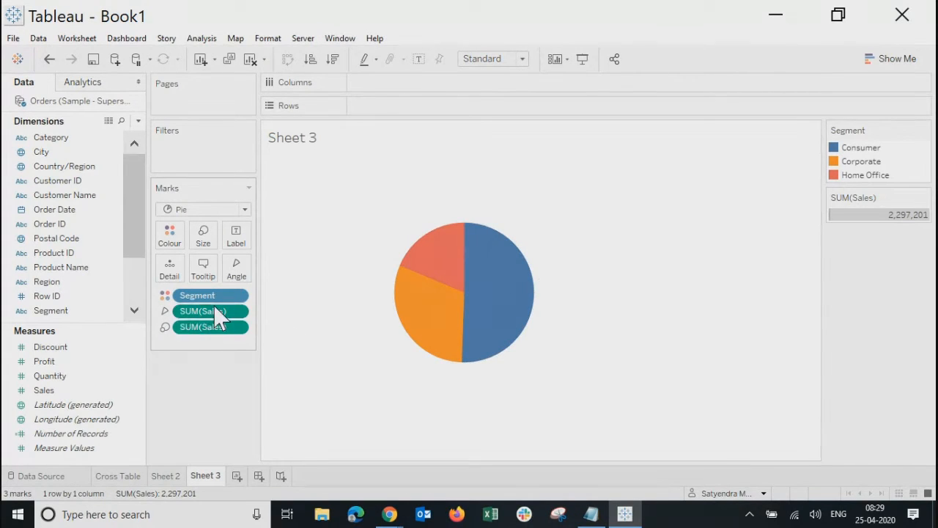
Check the pie chart's field requirements, and remove the Sales measure from both the angle and the size of the pie
left_click(902, 60)
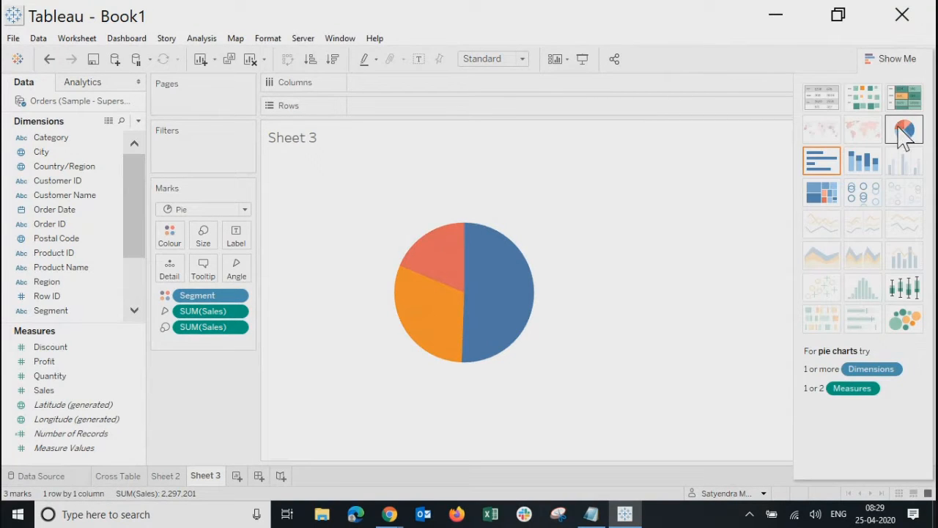
left_click(884, 66)
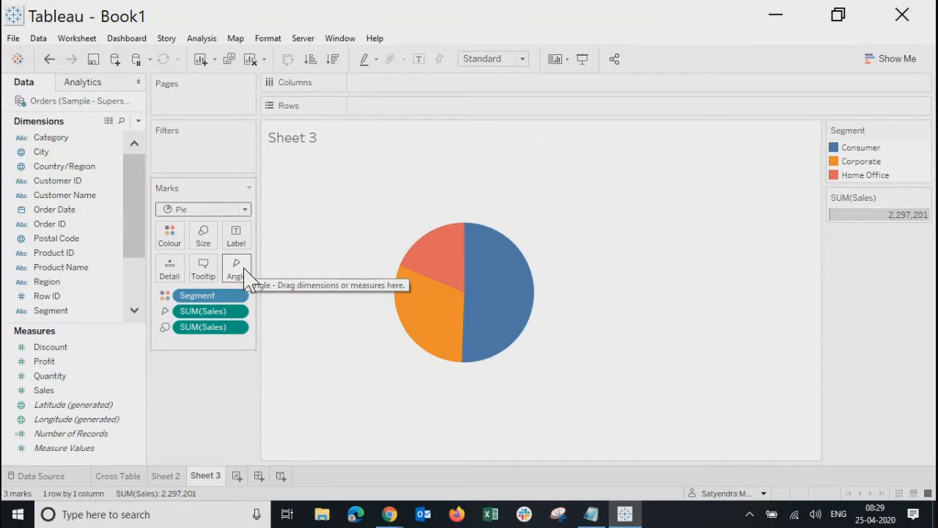
right_click(237, 313)
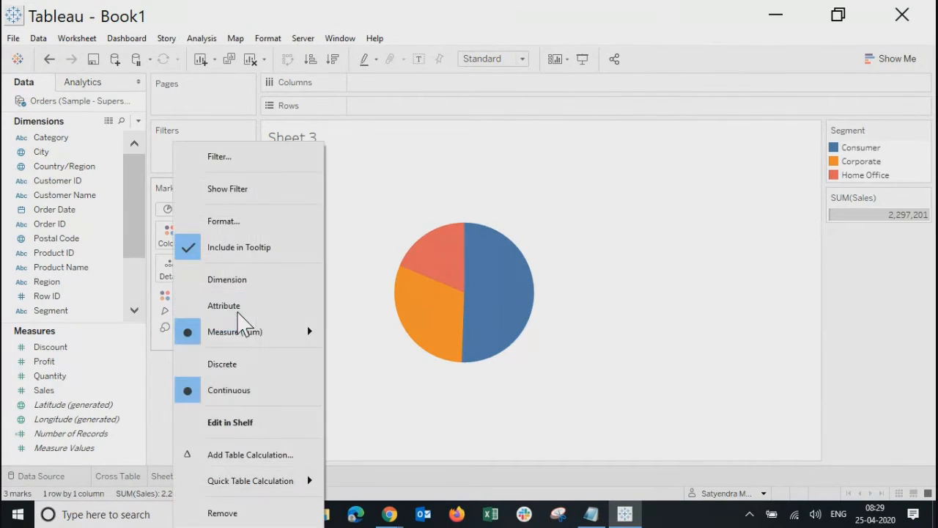
left_click(224, 512)
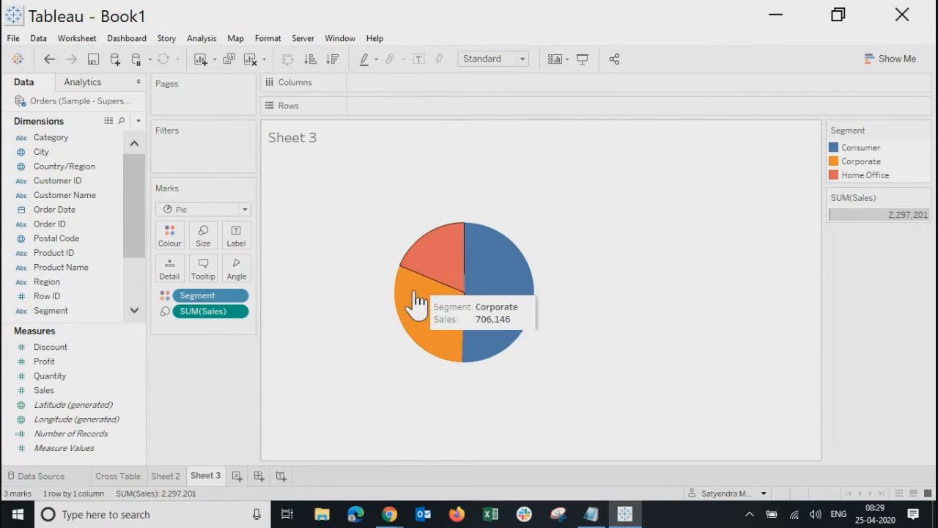
mouse_move(503, 308)
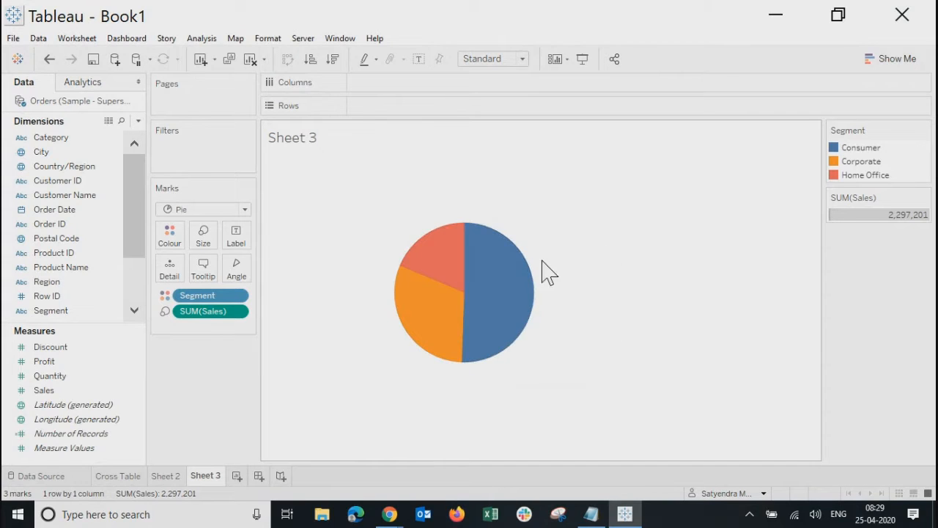
left_click(237, 311)
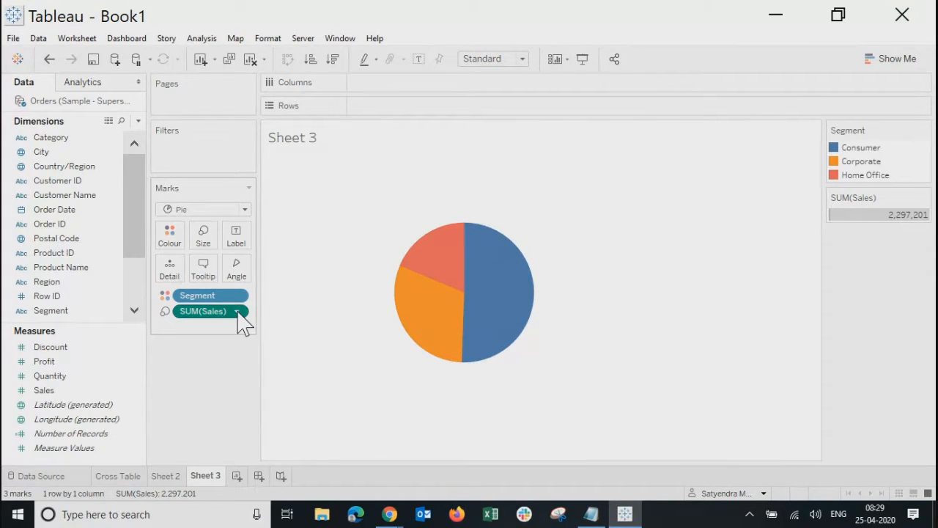
left_click(213, 513)
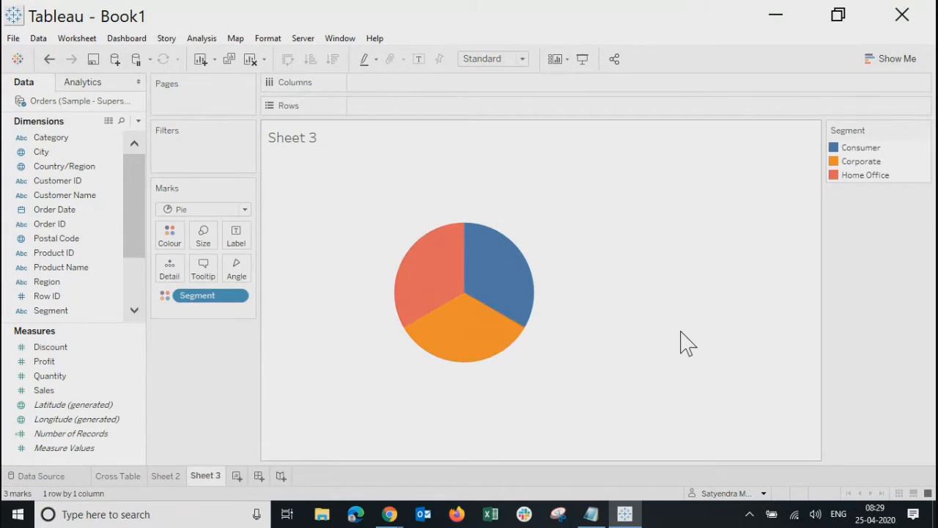
Highlight the Corporate, Home Office and Consumer slices in turn to compare them, and clear the selection
mouse_move(499, 329)
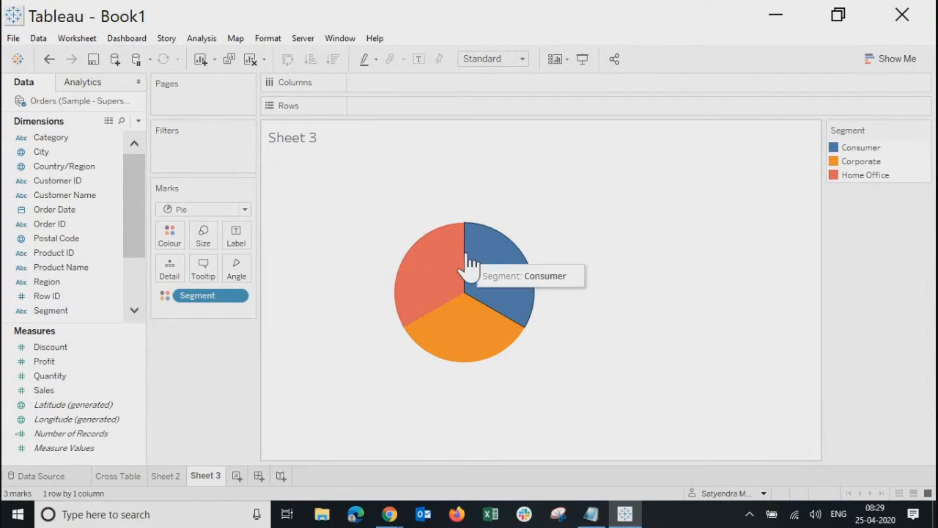
left_click(453, 322)
left_click(433, 260)
left_click(511, 293)
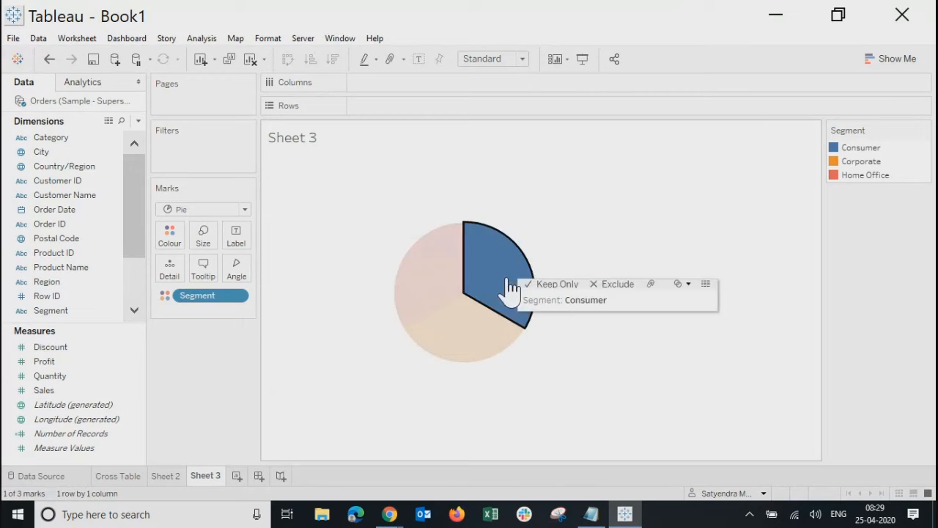
left_click(452, 335)
left_click(425, 289)
left_click(490, 253)
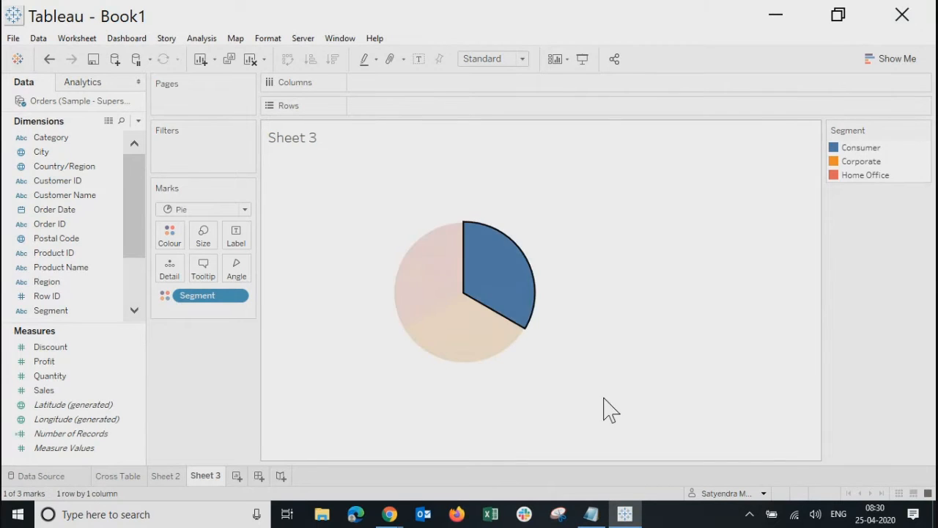
left_click(604, 408)
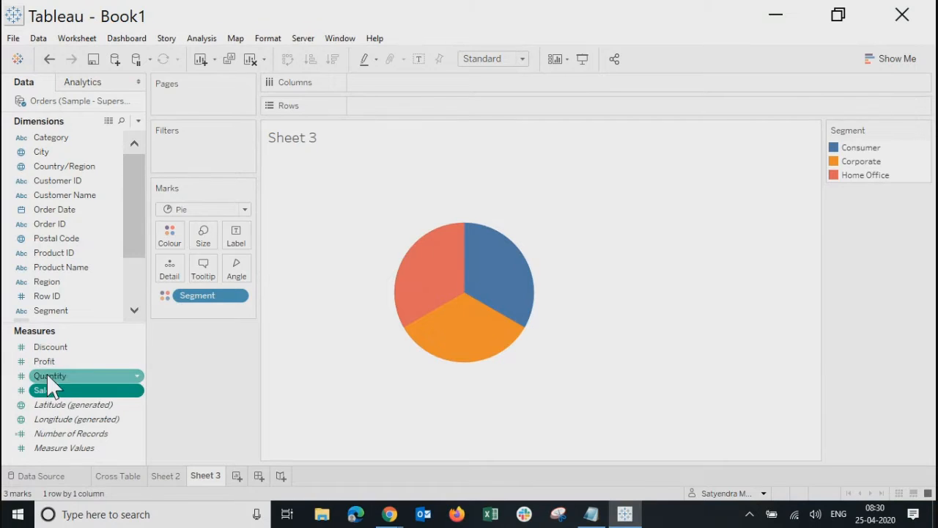
Set the slice angles by the Profit measure and show mark labels on the pie chart
left_click_drag(46, 363, 241, 277)
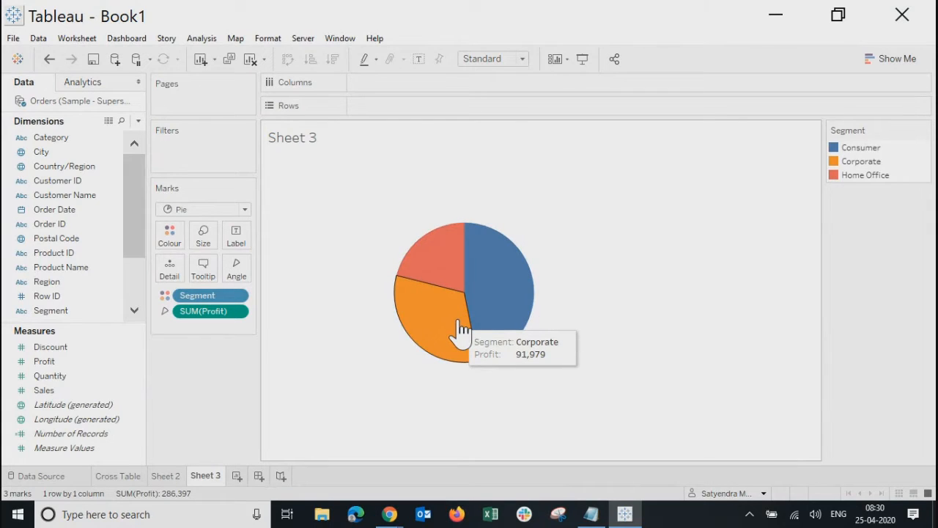
left_click(231, 244)
left_click(271, 271)
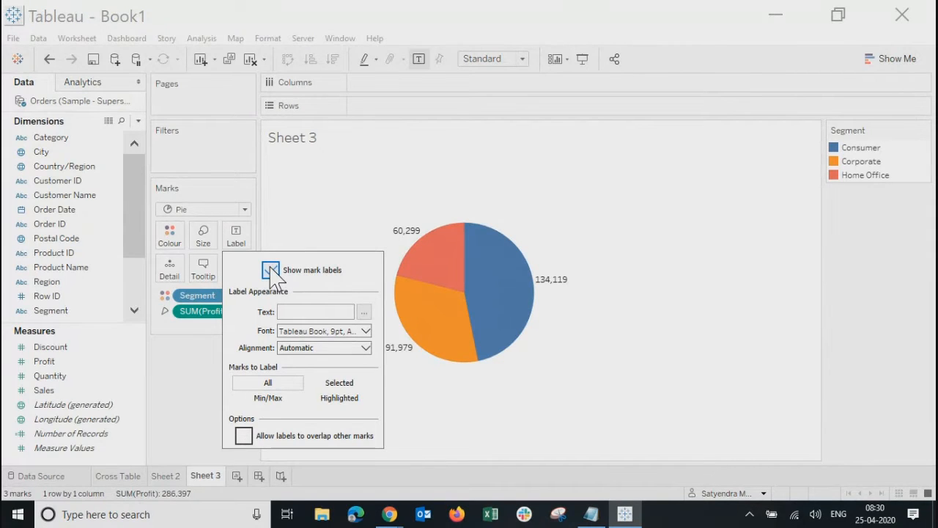
left_click(610, 353)
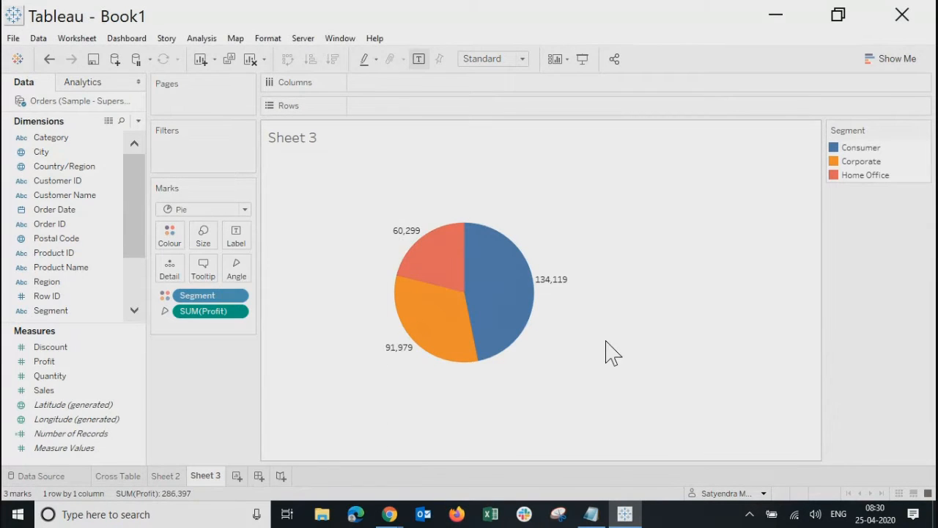
Increase the mark size of the pie chart slightly so the pie fills more of the view
left_click(209, 242)
mouse_move(228, 270)
left_mouse_down()
mouse_move(257, 269)
mouse_move(239, 270)
left_mouse_up()
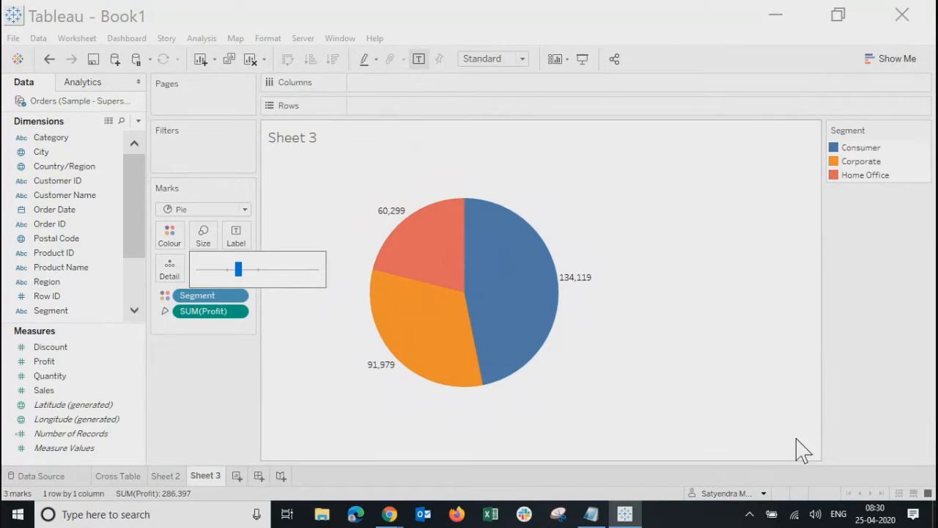
left_click(606, 438)
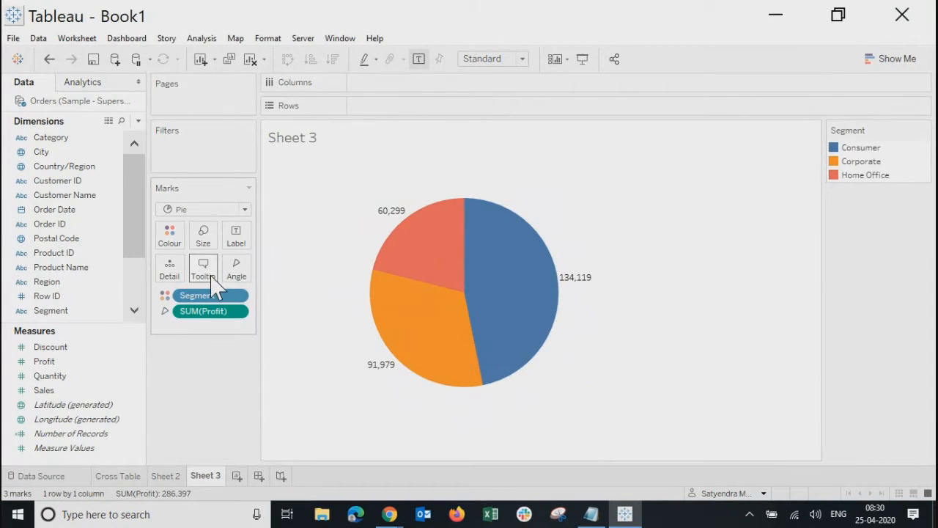
Review the pie chart's tooltip text and the options for when tooltips are shown, and leave the tooltip editor
left_click(205, 277)
left_click_drag(458, 193, 322, 178)
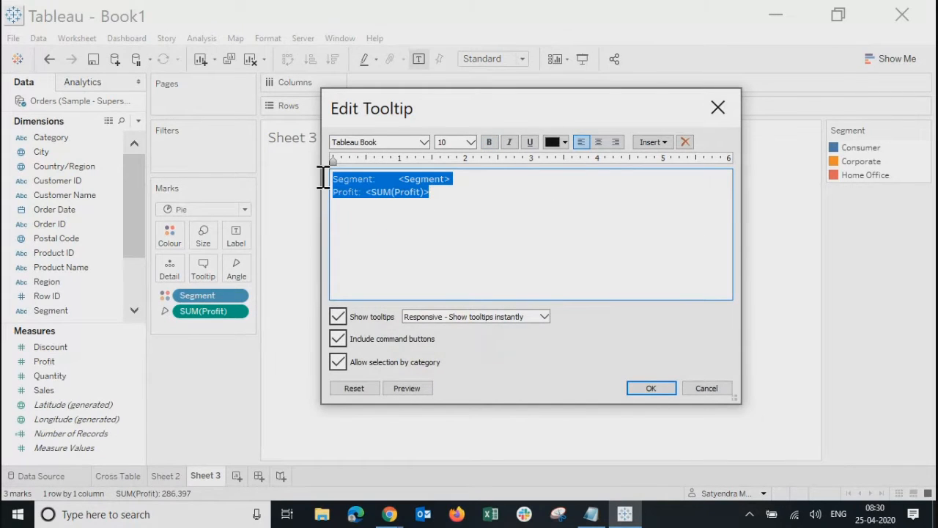
left_click(554, 205)
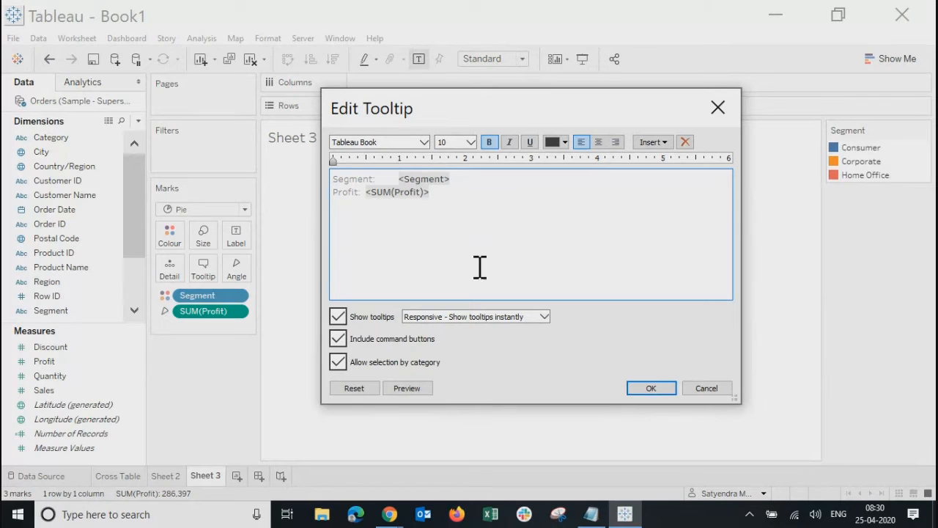
left_click(531, 318)
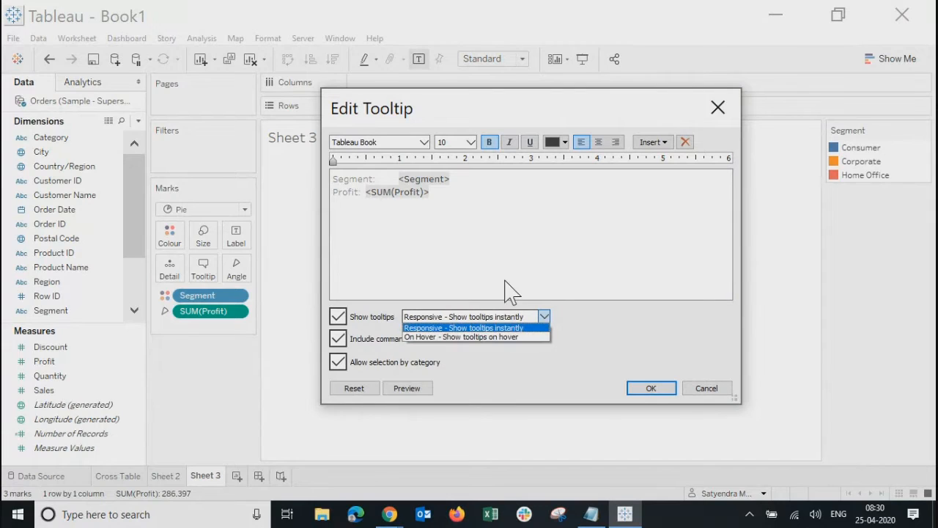
left_click(516, 251)
left_click(718, 107)
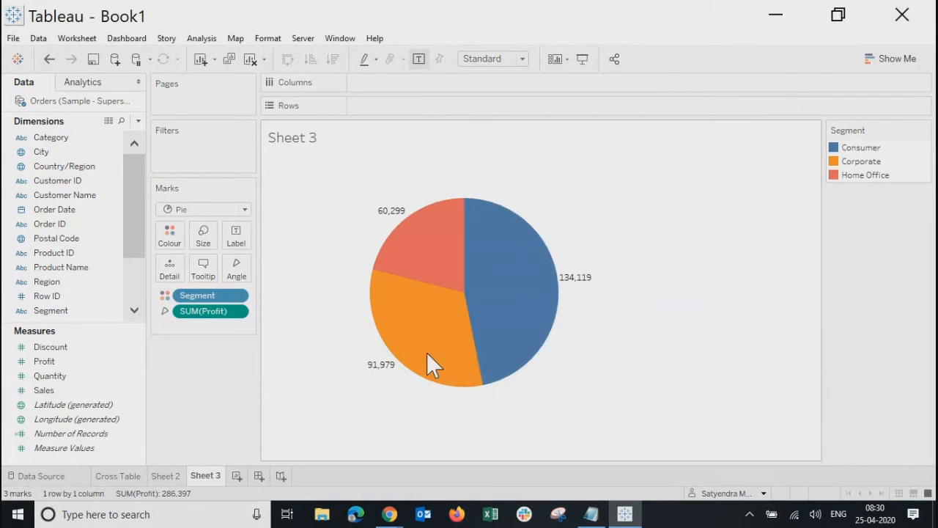
Rename the pie chart worksheet as Pie Chart
mouse_move(487, 311)
double_click(210, 475)
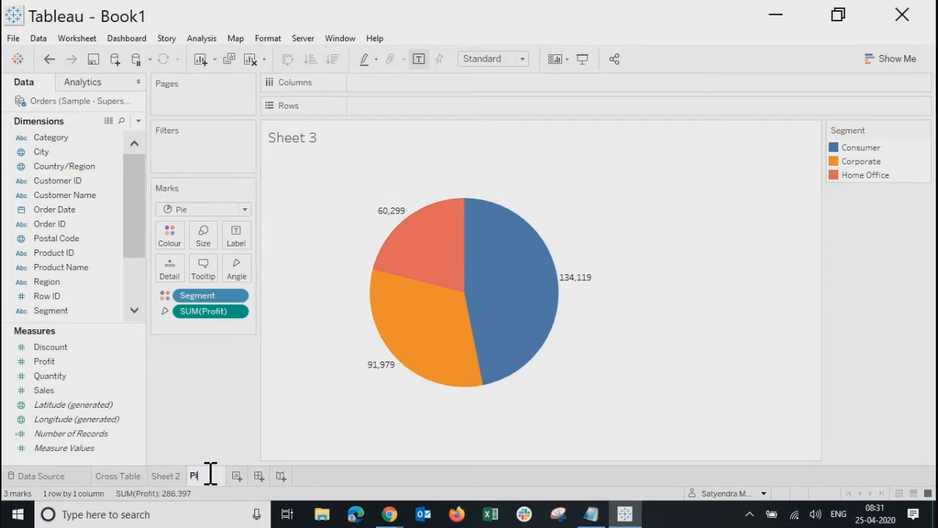
type("Pie Chart")
key("Return")
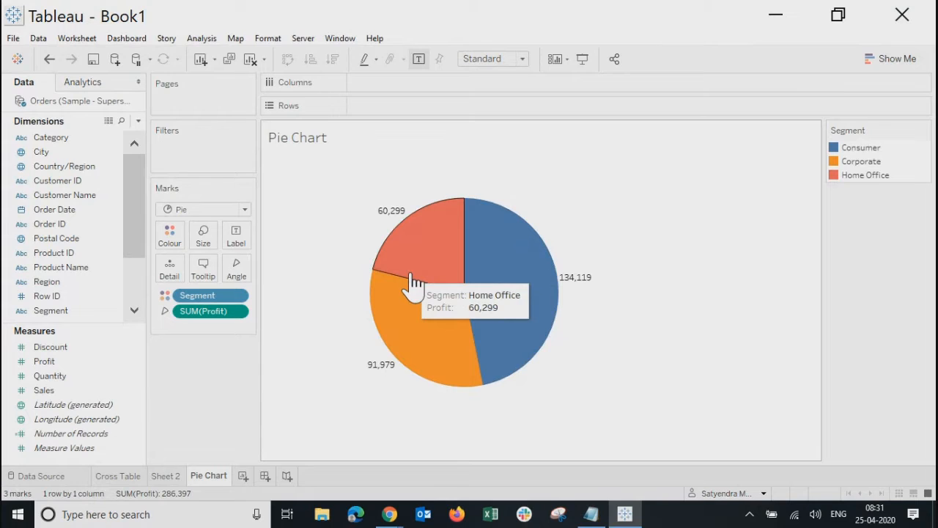
Convert the pie chart to a treemap and inspect the Consumer, Home Office and Corporate blocks
left_click(902, 64)
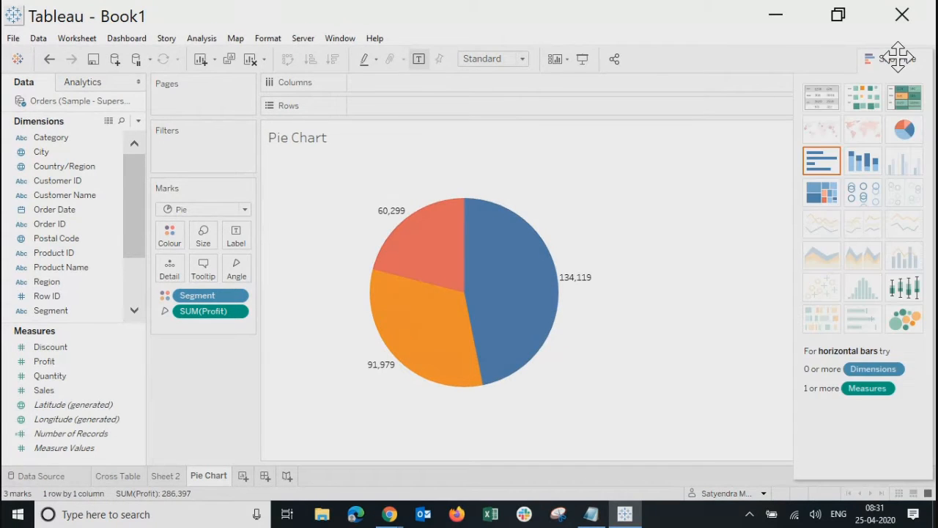
left_click(822, 198)
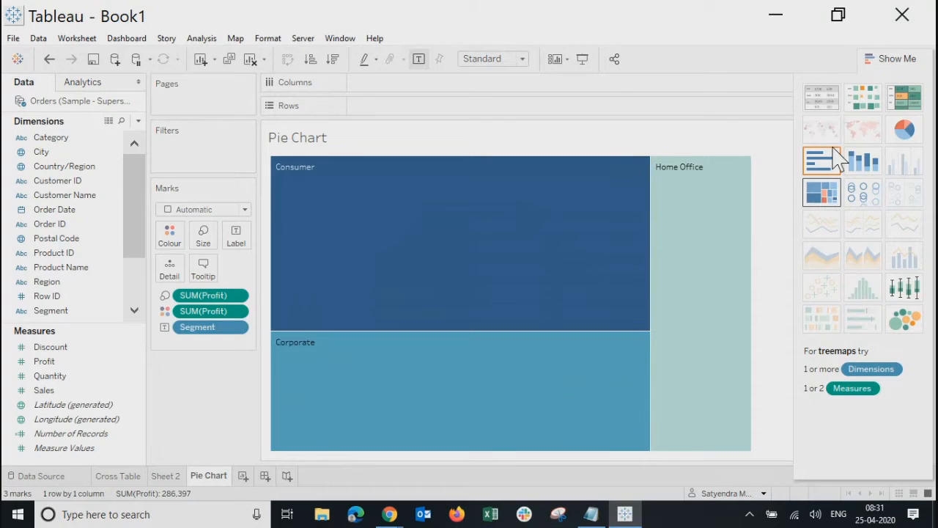
left_click(885, 64)
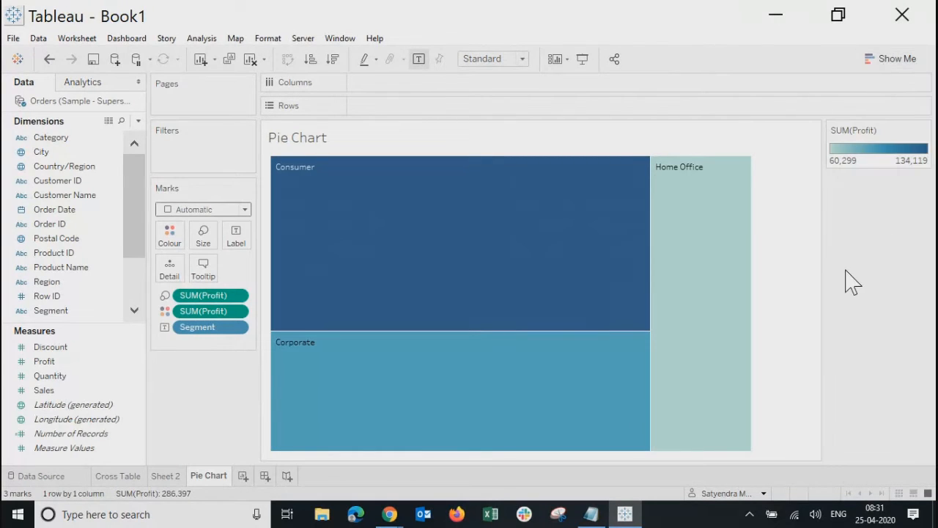
mouse_move(534, 253)
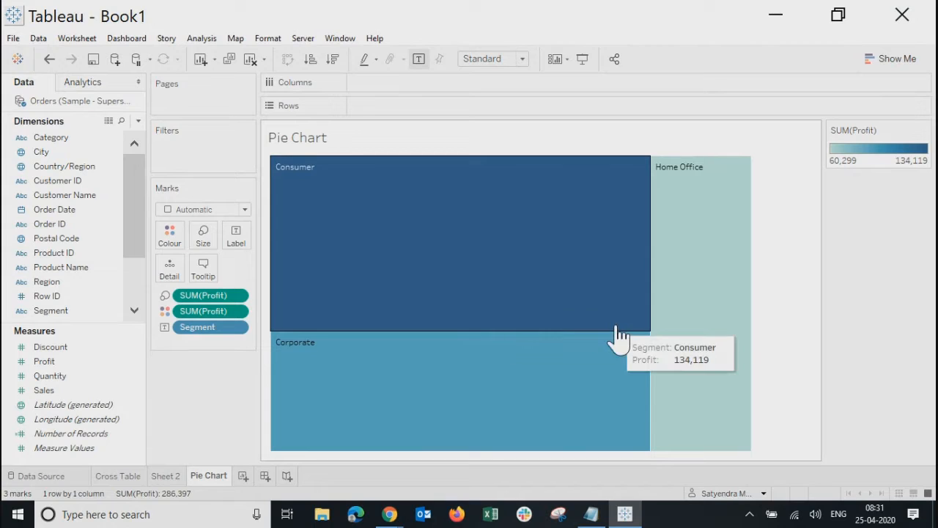
mouse_move(671, 308)
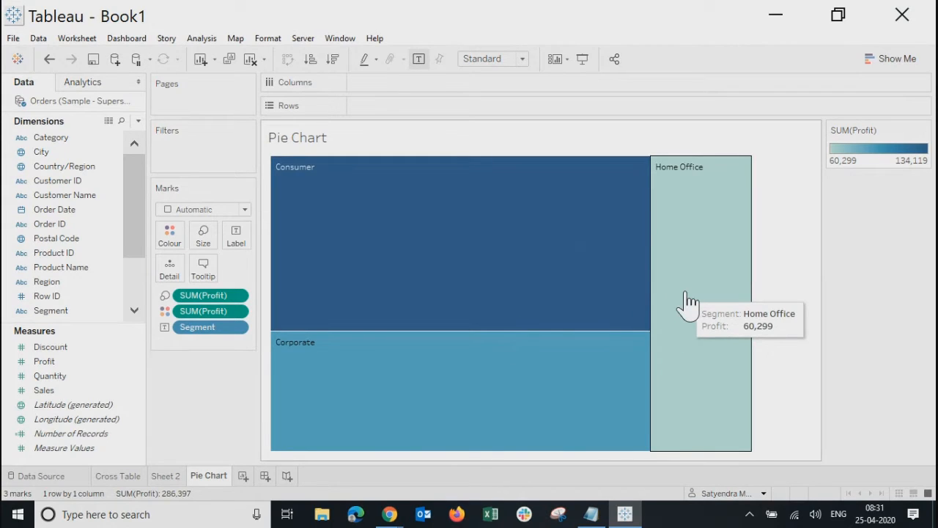
mouse_move(546, 387)
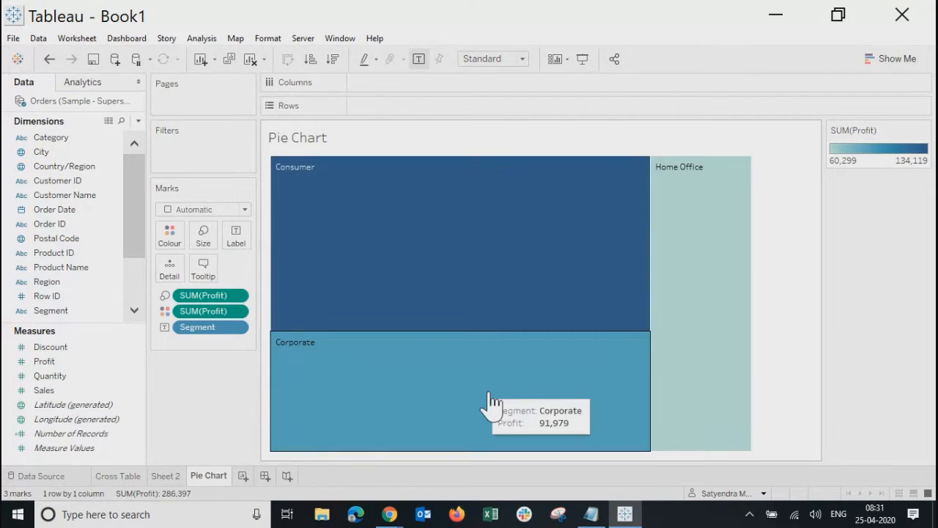
mouse_move(712, 291)
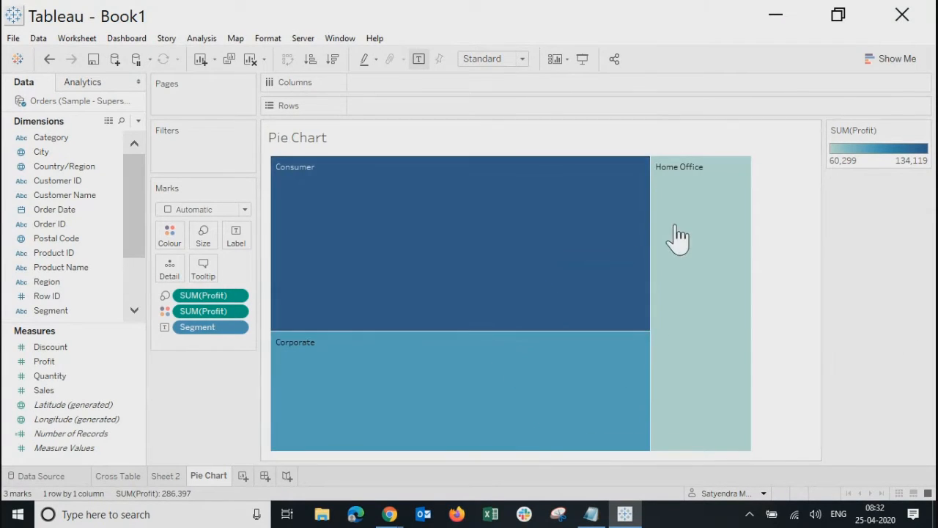
Add the Profit and Sales measures to the labels of the treemap's segment blocks
left_click(239, 239)
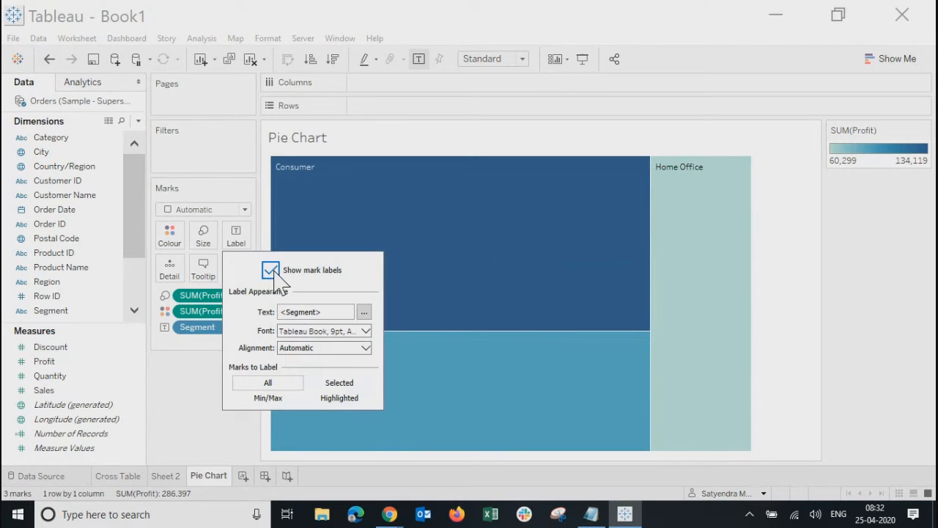
left_click(805, 293)
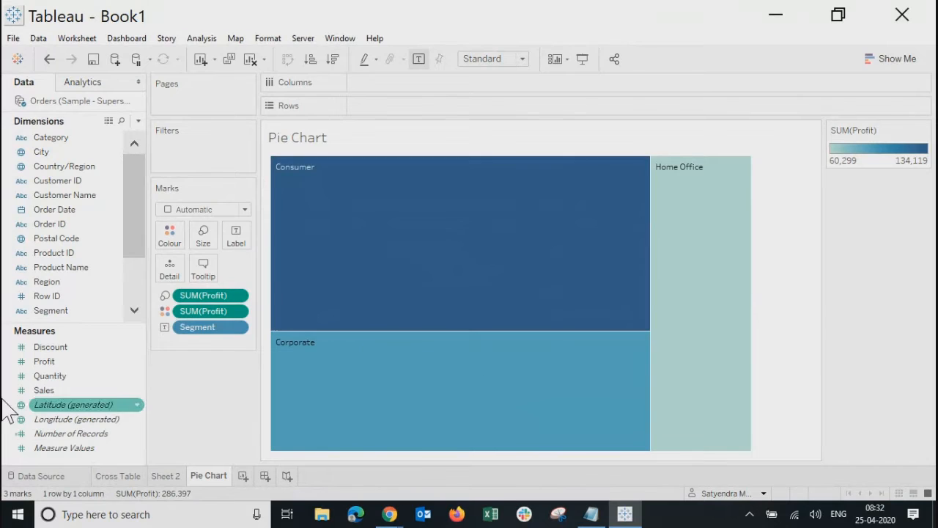
left_click_drag(43, 370, 236, 244)
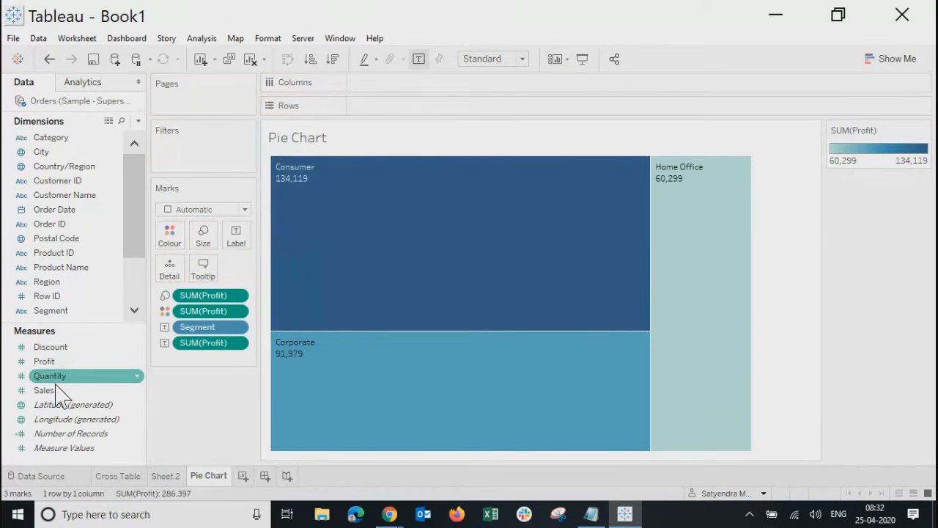
left_click_drag(44, 390, 236, 239)
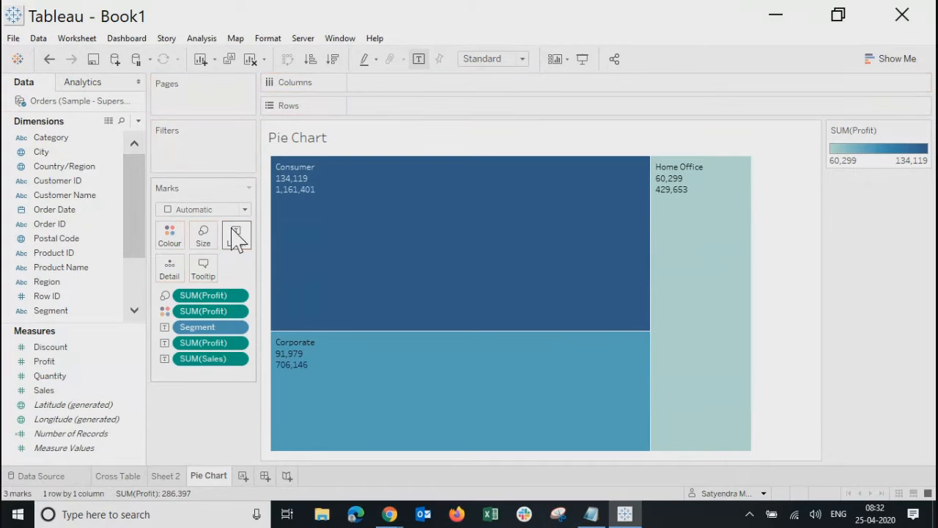
left_click(81, 375)
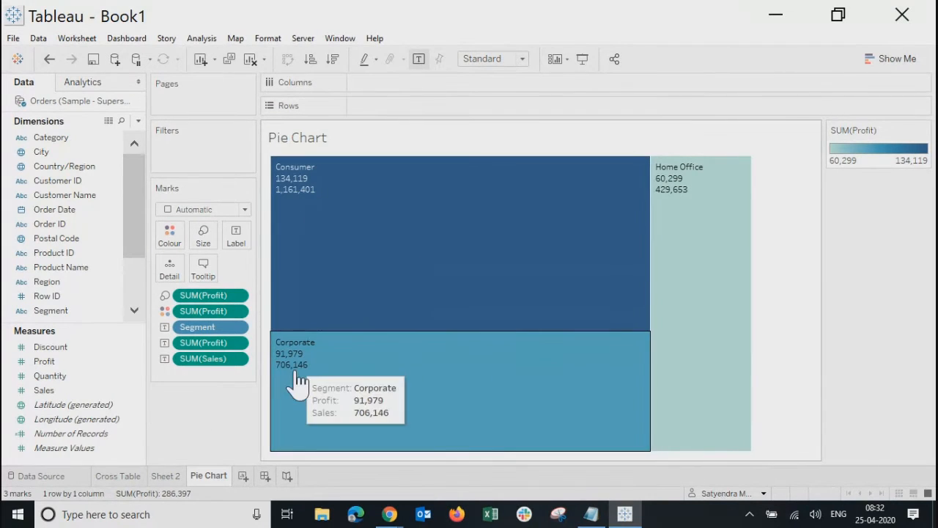
mouse_move(672, 377)
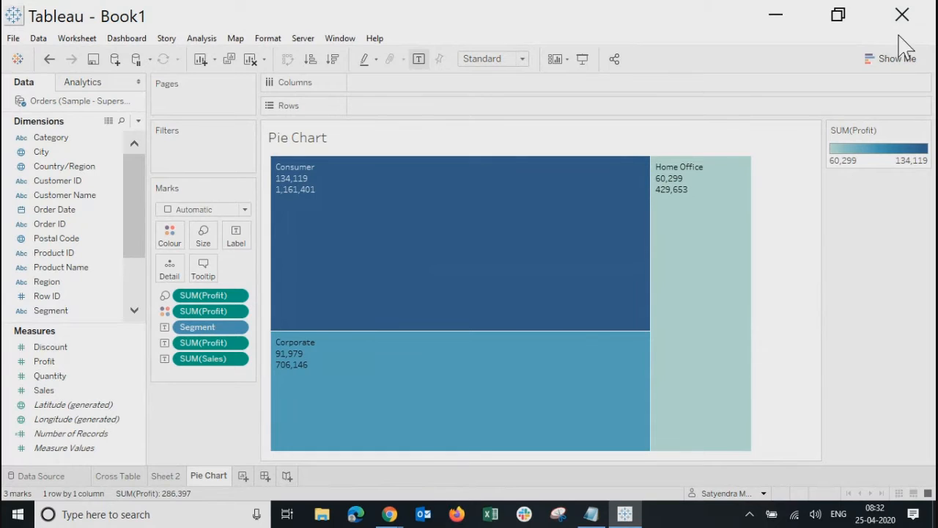
Convert the treemap back to a pie chart and show its mark labels
left_click(888, 61)
left_click(907, 131)
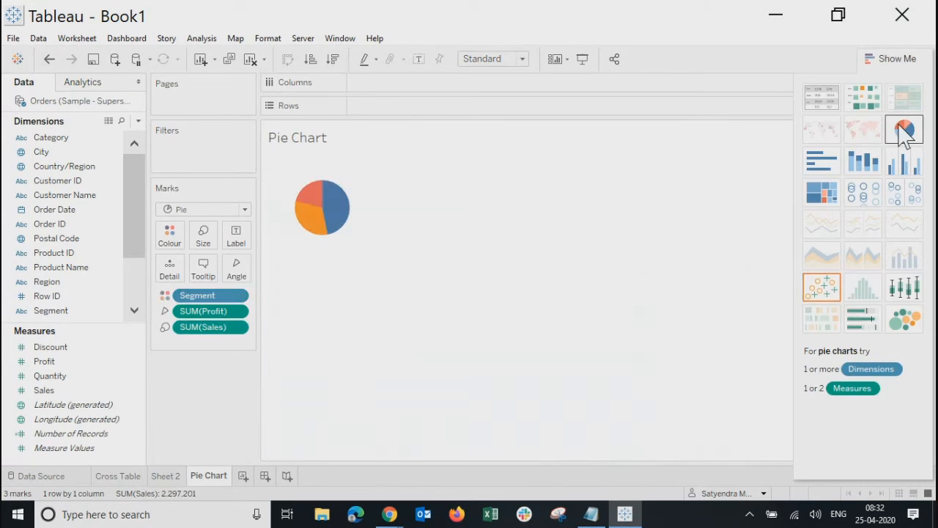
left_click(236, 236)
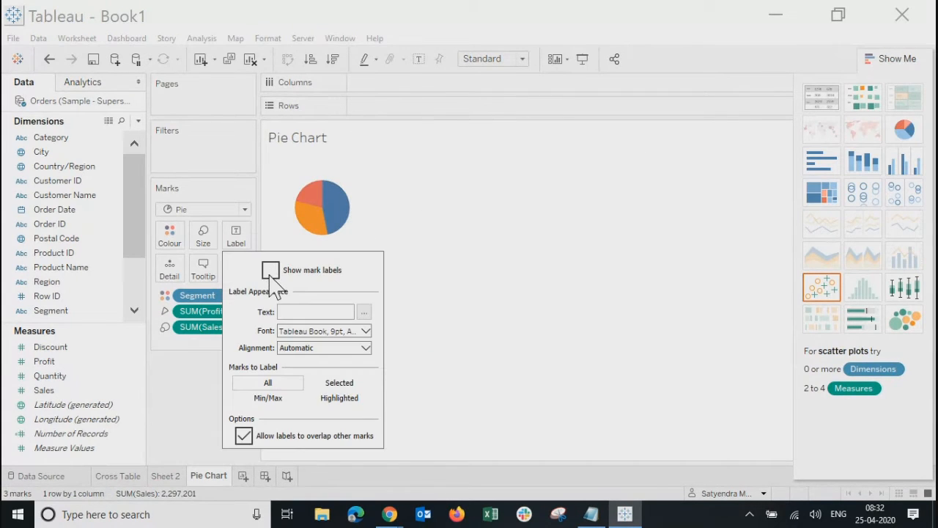
left_click(270, 270)
left_click(595, 292)
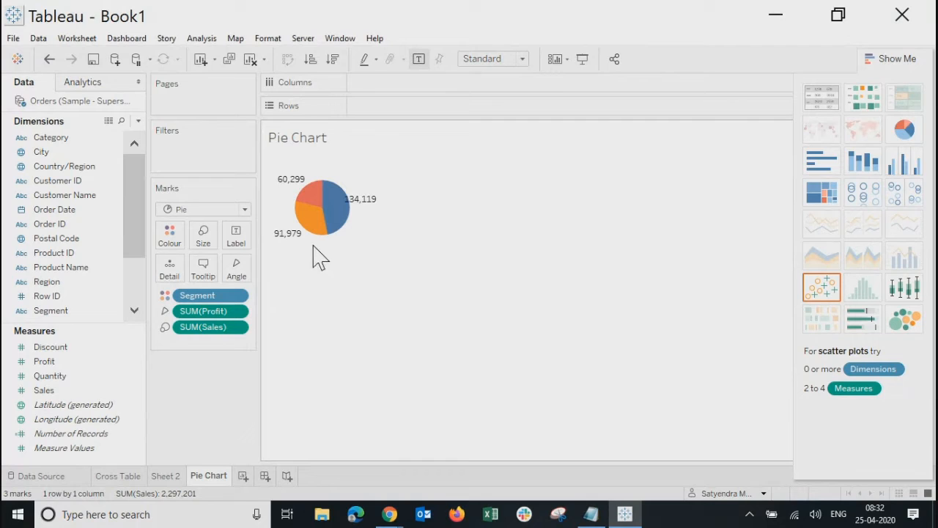
Increase the pie's mark size and stretch the chart area's height and width to enlarge the pie
left_click(204, 242)
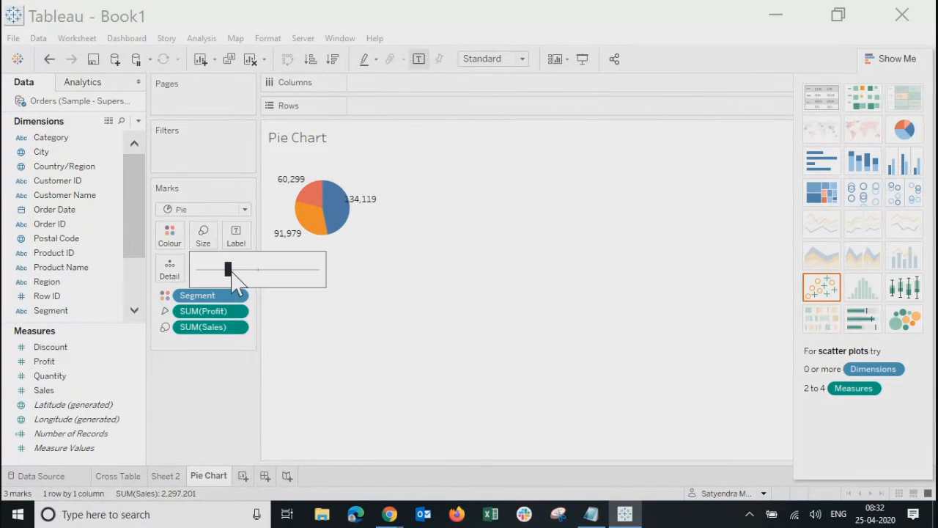
left_click_drag(226, 269, 258, 270)
left_click(396, 319)
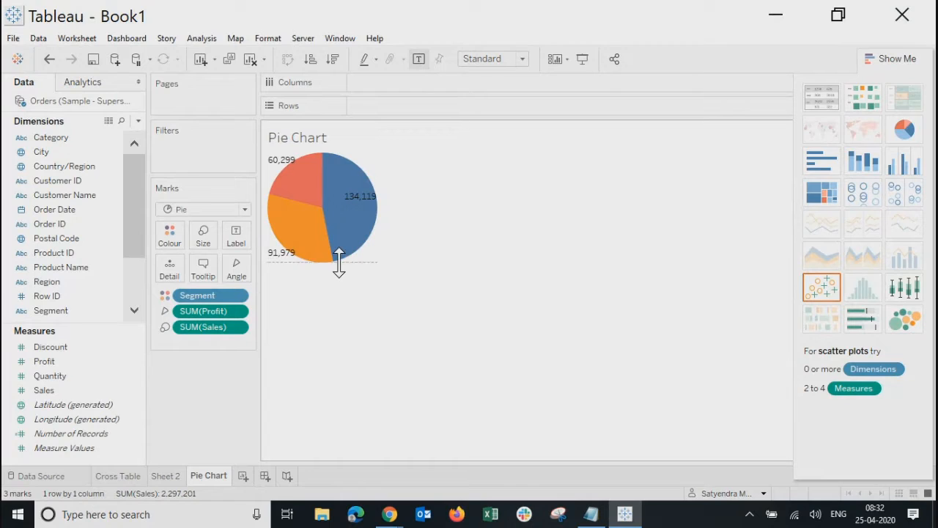
left_click_drag(339, 262, 352, 429)
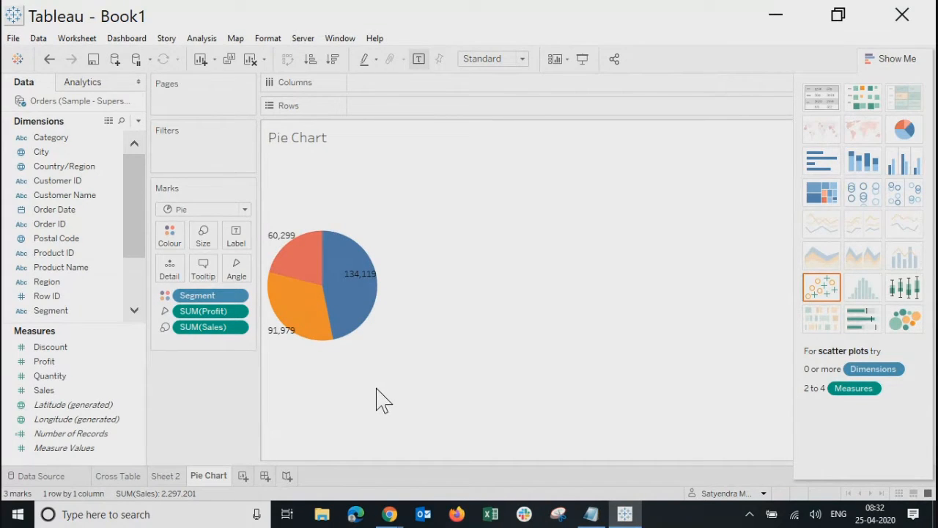
left_click_drag(530, 388, 634, 386)
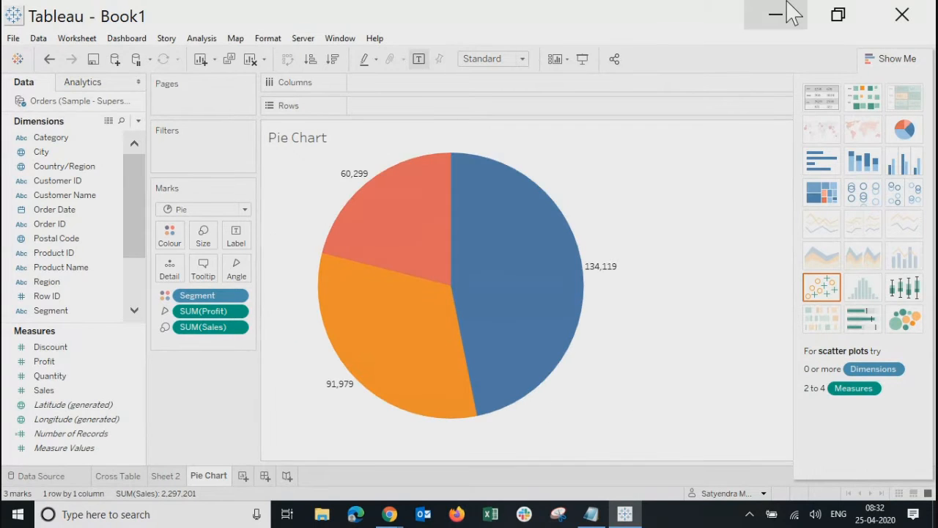
Close the chart-type suggestions and fit the pie chart to Entire View
left_click(915, 58)
left_click(499, 59)
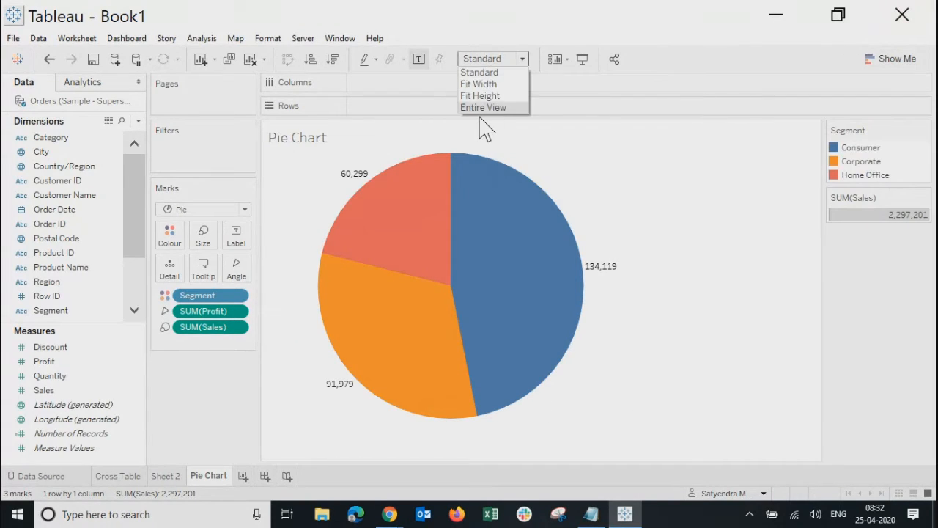
left_click(484, 108)
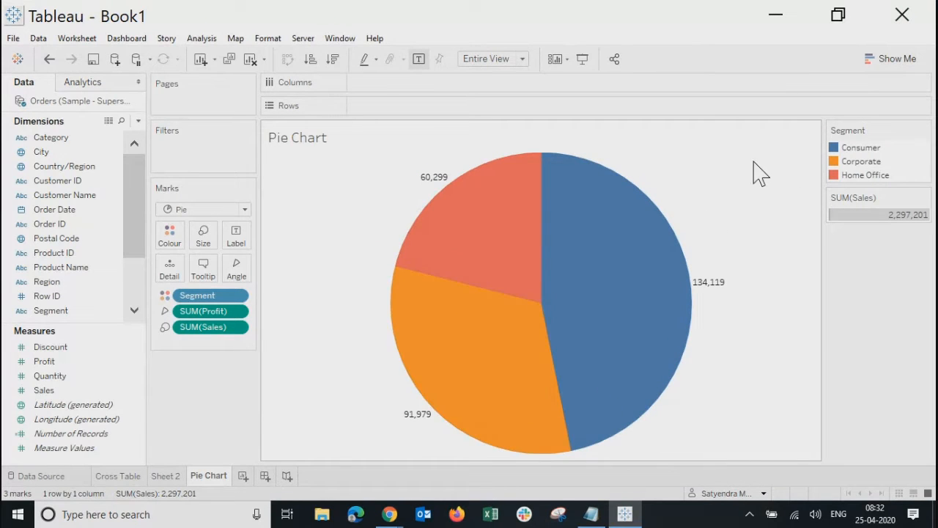
Create a new worksheet with Sub-Category as rows and the Quantity measure as the cell text
left_click(242, 477)
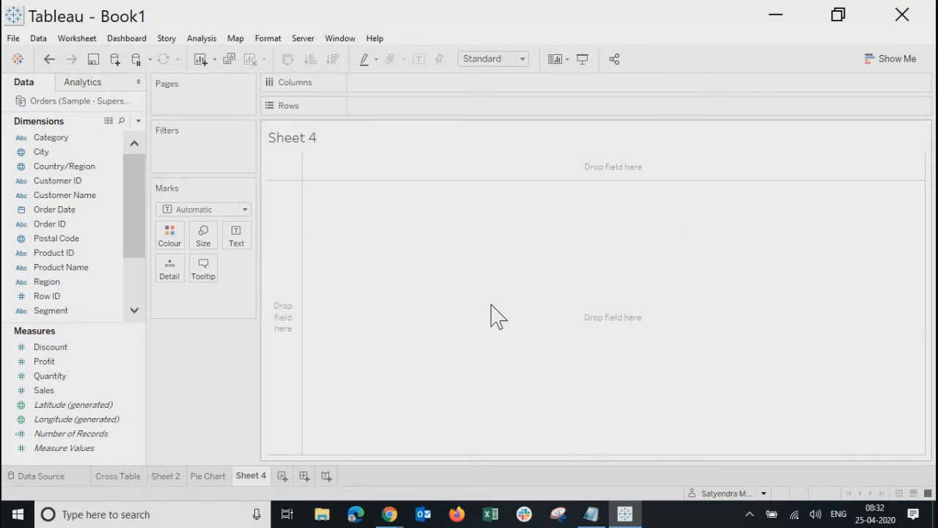
left_click(880, 64)
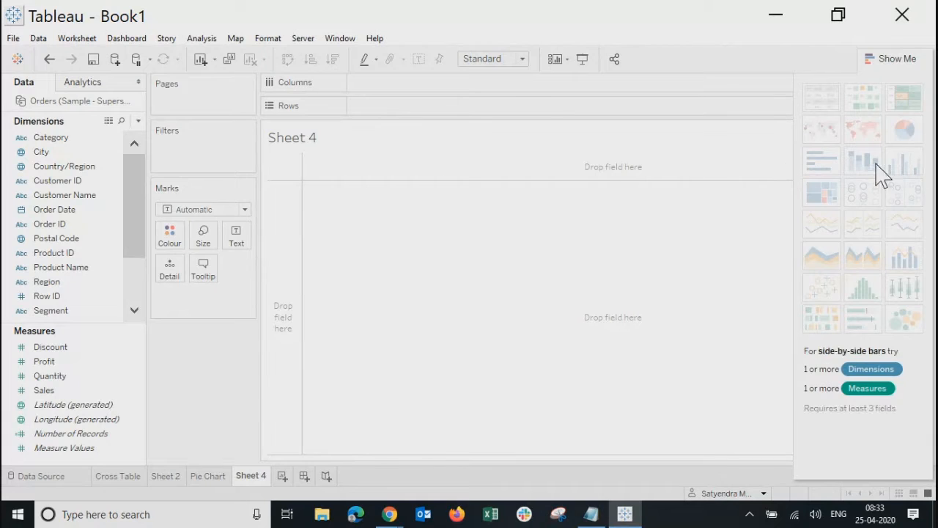
left_click(885, 57)
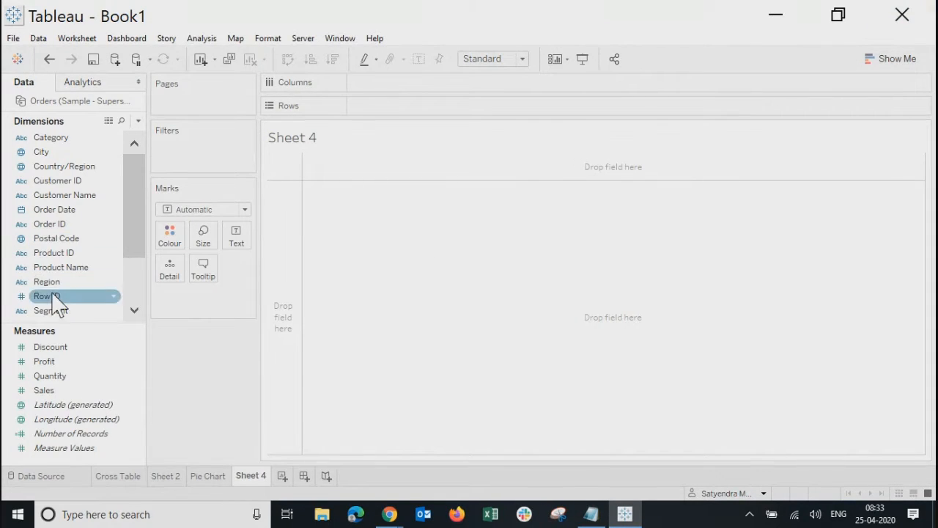
left_click_drag(135, 213, 134, 260)
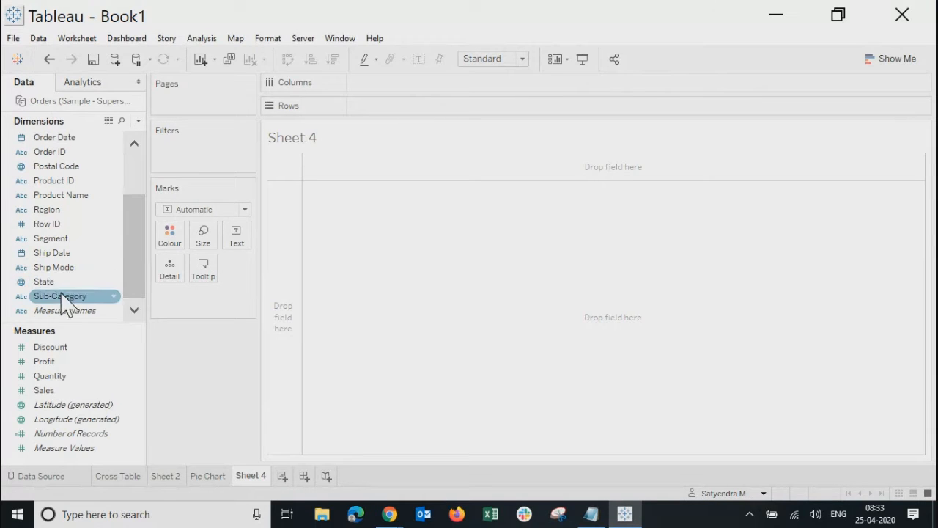
left_click_drag(66, 303, 408, 110)
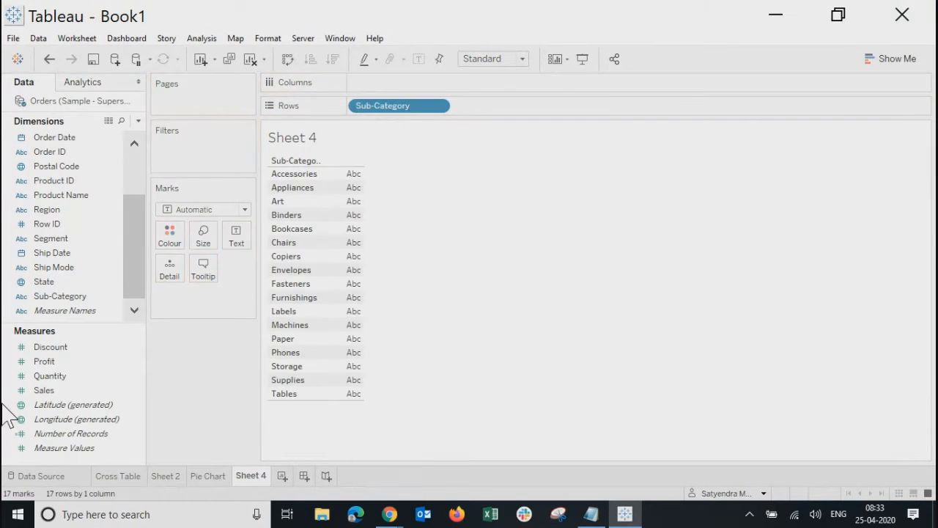
left_click_drag(62, 384, 332, 249)
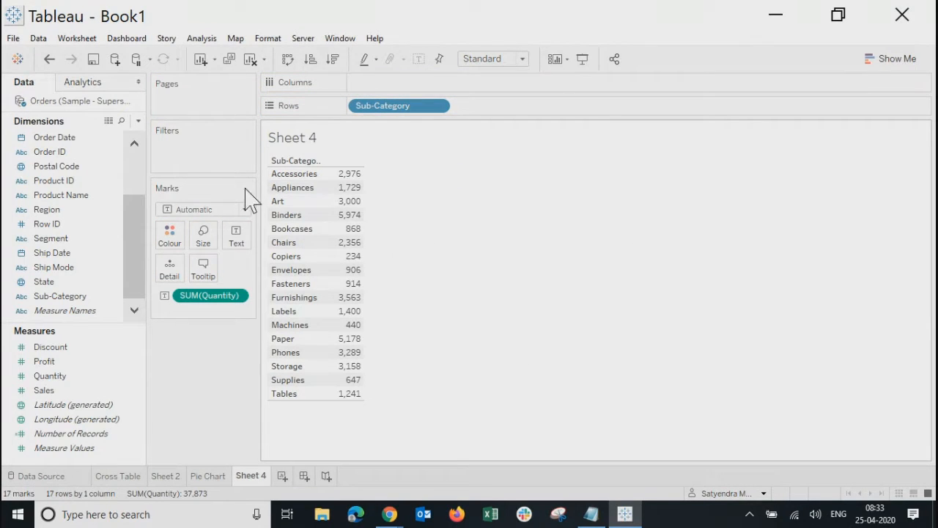
left_click(883, 60)
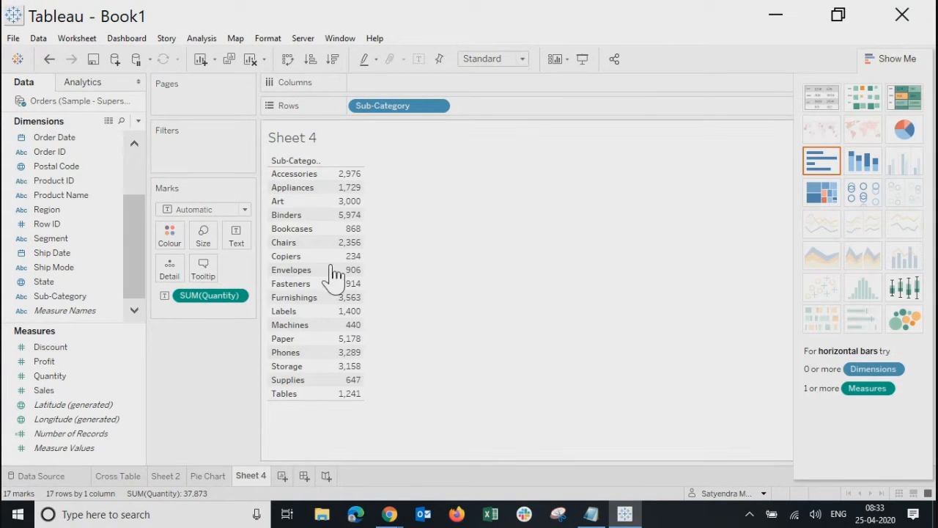
left_click(198, 211)
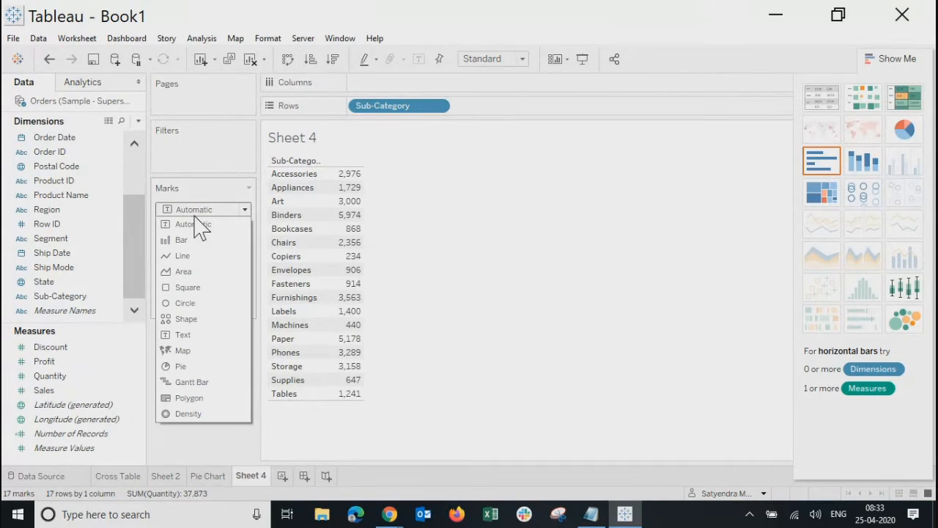
left_click(467, 243)
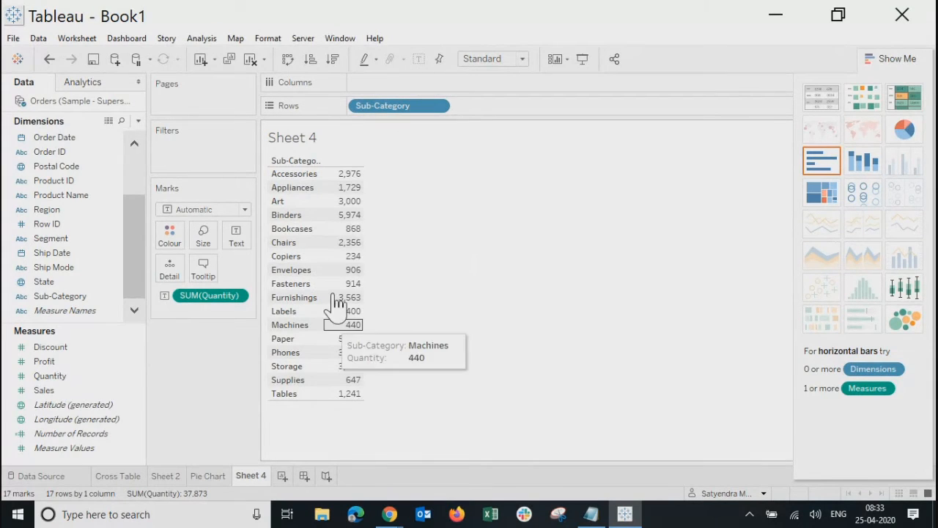
left_click(893, 60)
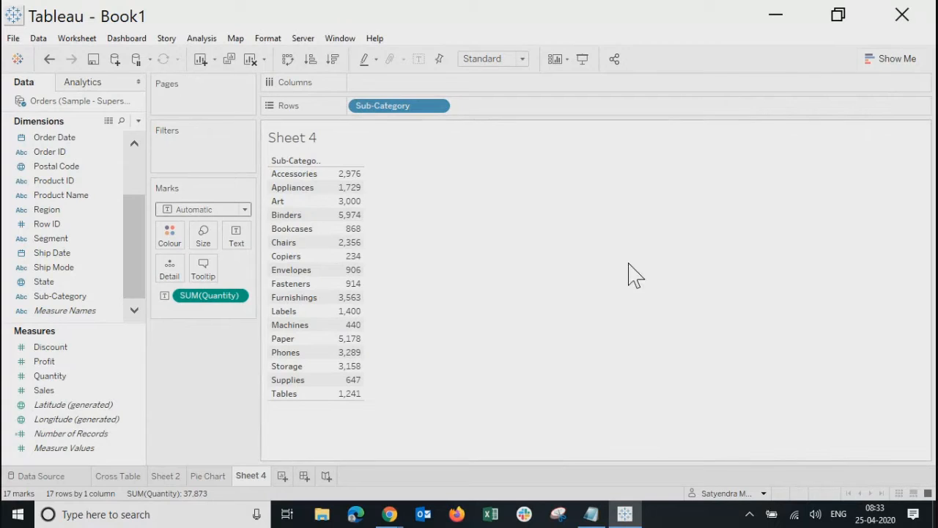
Move Quantity from the text marks to Columns to chart it as bars per Sub-Category
right_click(242, 297)
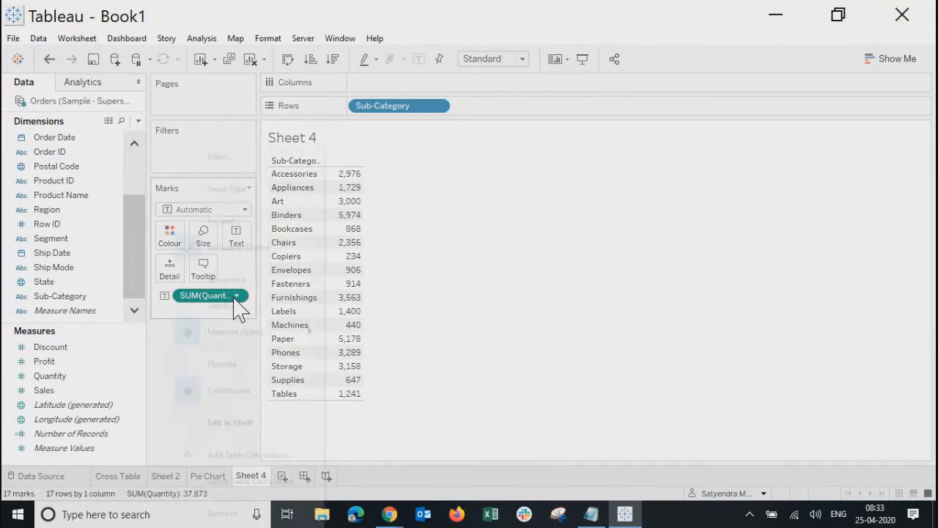
left_click(290, 509)
left_click_drag(50, 375, 376, 86)
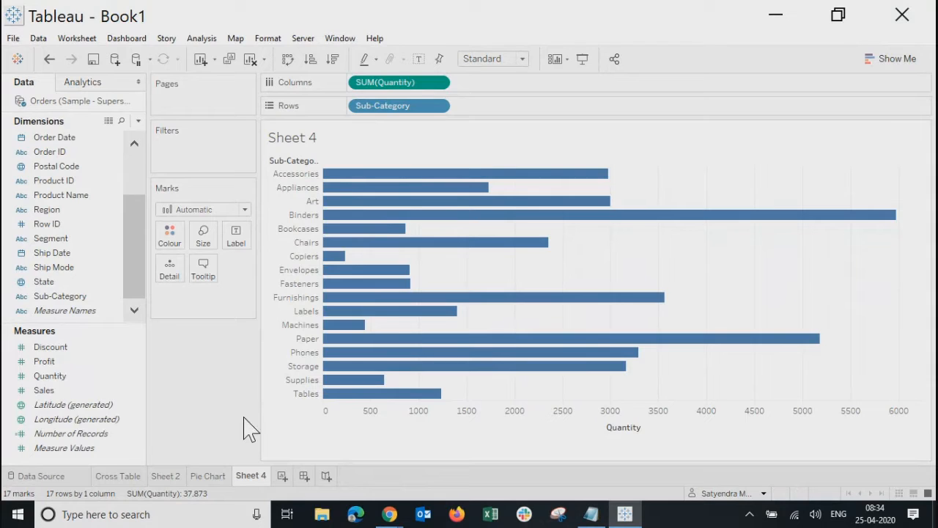
Remove Quantity from Columns, place it as values in the Sub-Category table and set the mark type to Bar
left_click(439, 82)
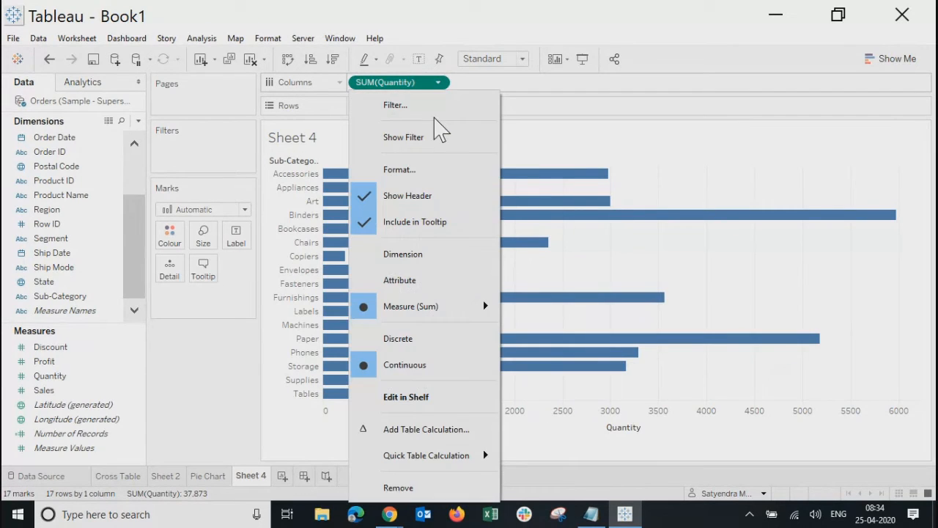
left_click(370, 489)
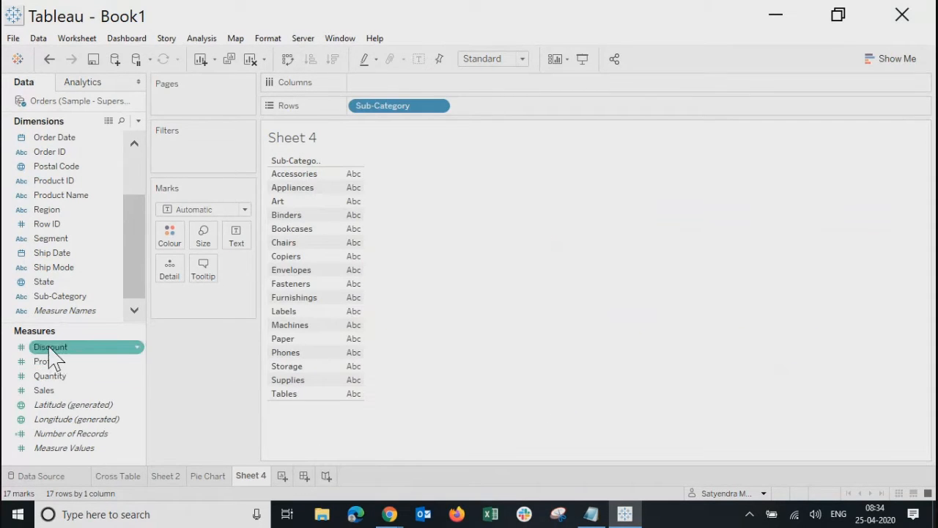
left_click_drag(50, 376, 356, 278)
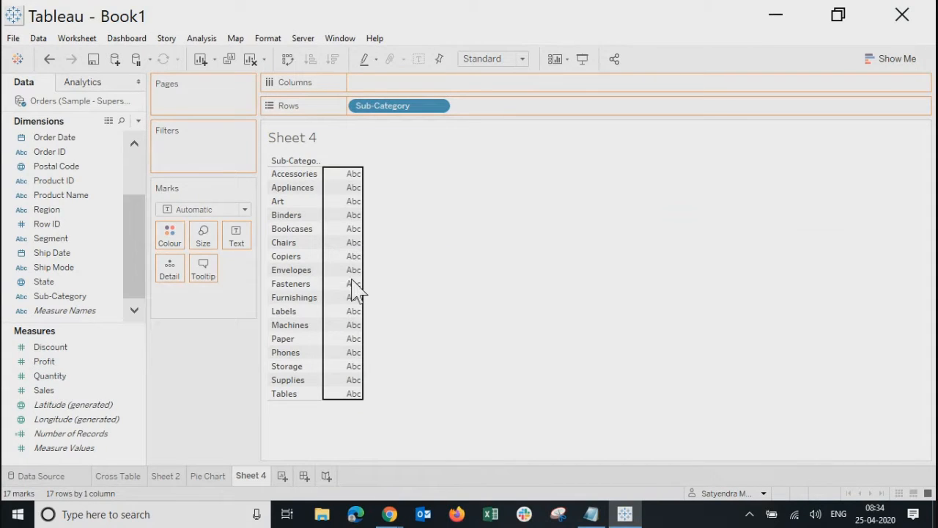
left_click(197, 211)
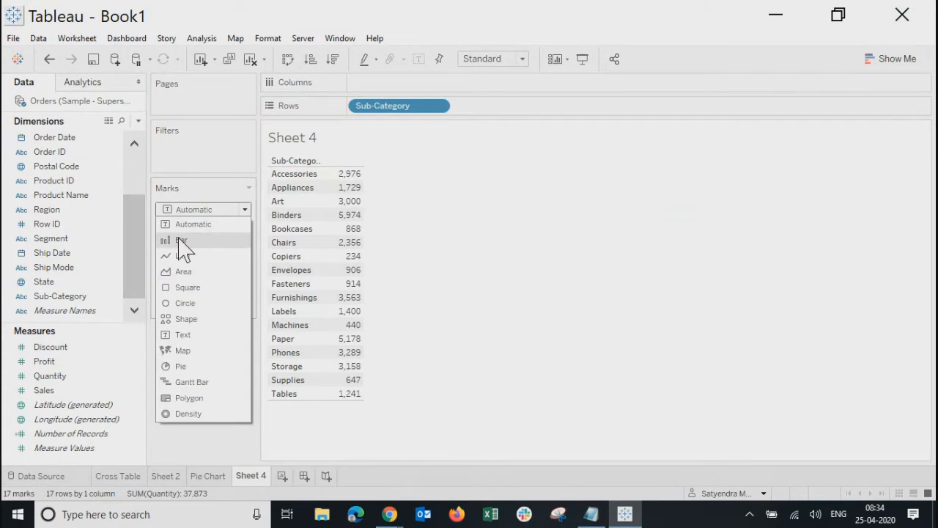
left_click(182, 240)
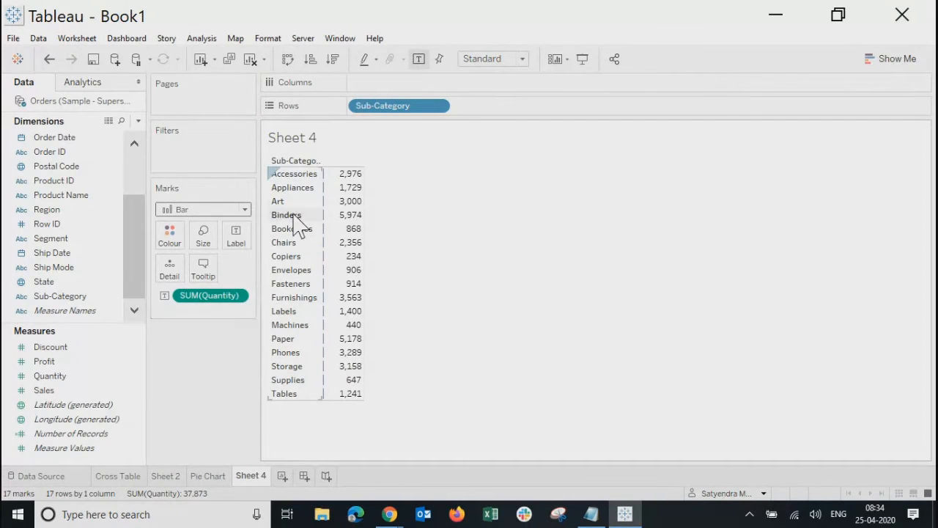
Convert the Sub-Category table into a horizontal bar chart using Show Me
left_click(883, 57)
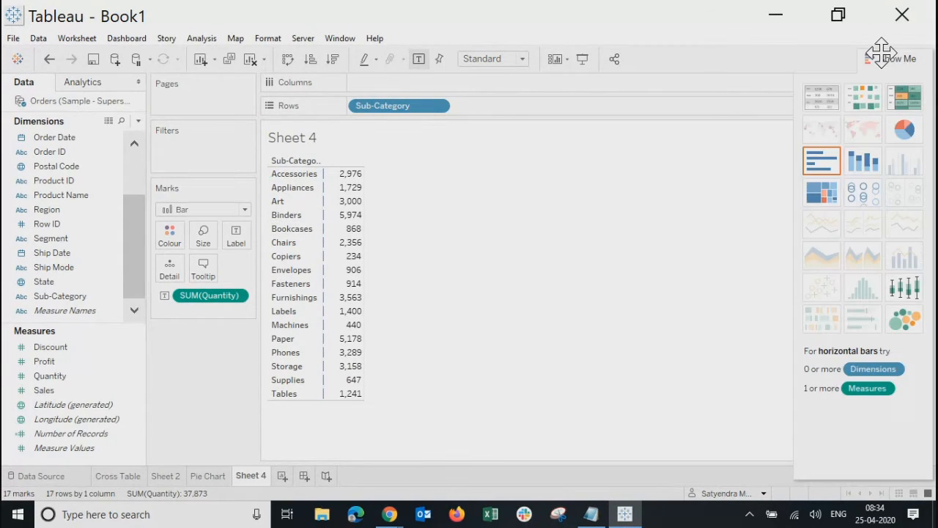
left_click(826, 166)
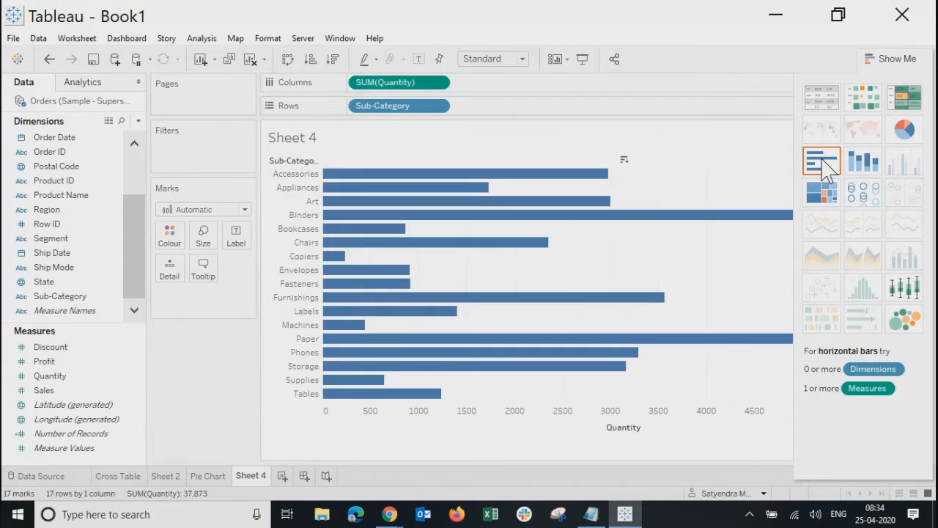
left_click(890, 59)
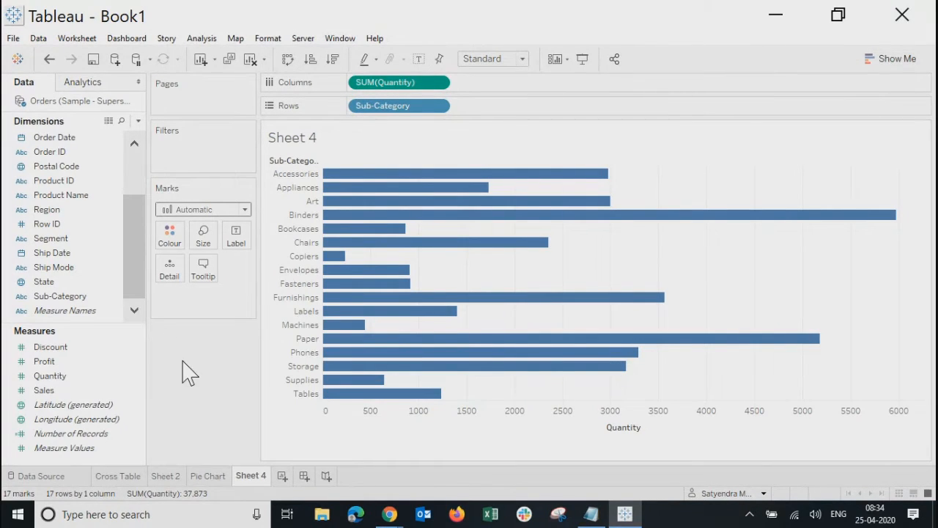
Replace Quantity with the Segment dimension in Columns
left_click(439, 83)
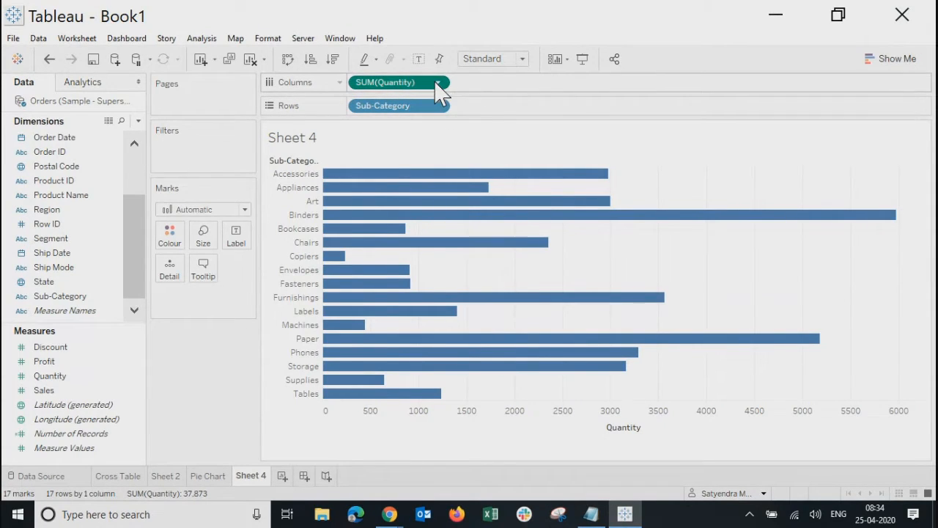
left_click(398, 487)
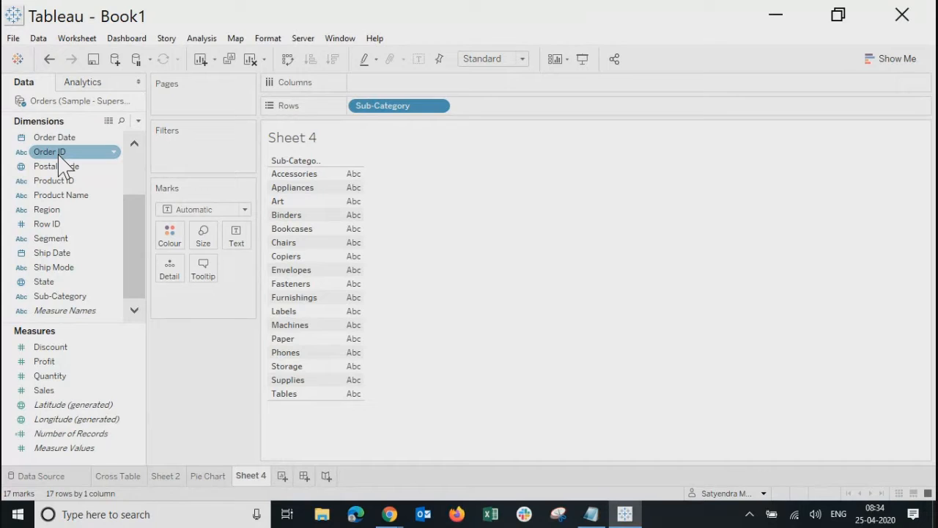
left_click(47, 240)
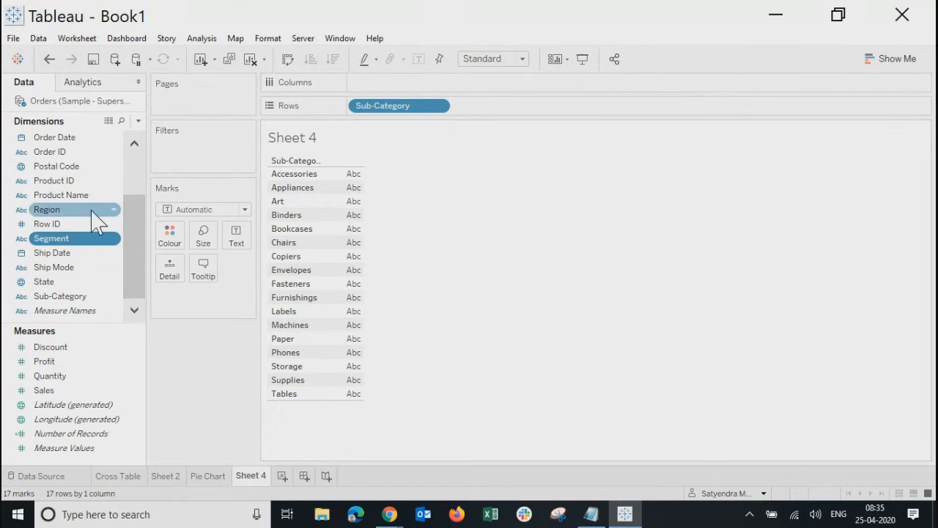
left_click_drag(57, 245, 394, 88)
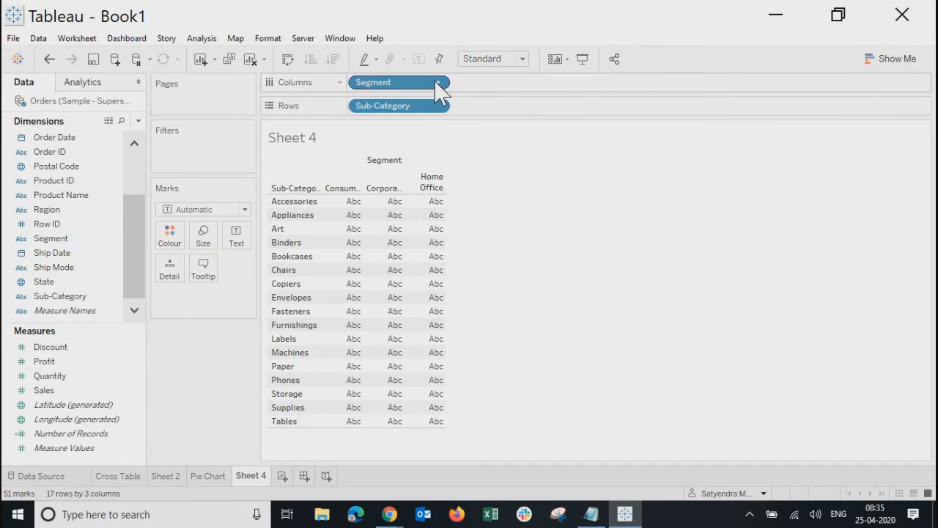
Replace Segment in Columns with the Sales and Profit measures, side by side
left_click(438, 84)
left_click(404, 454)
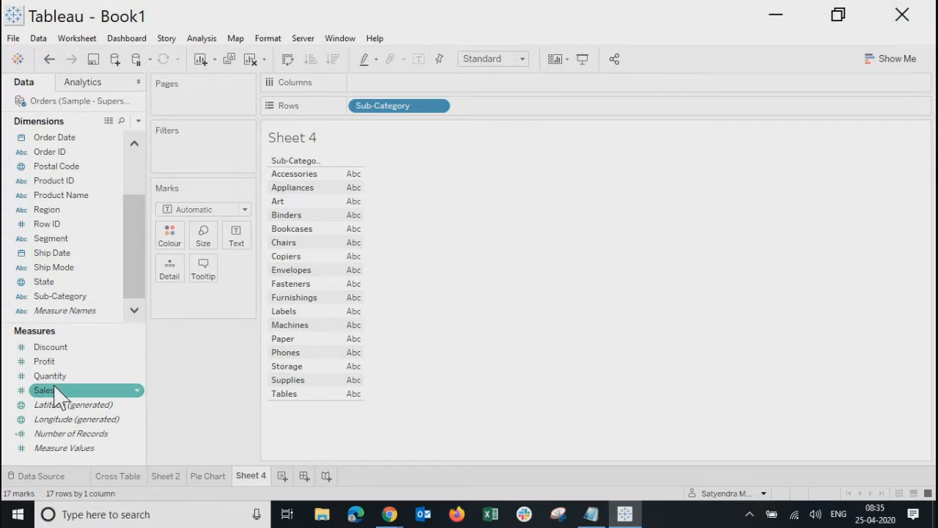
left_click_drag(46, 394, 384, 88)
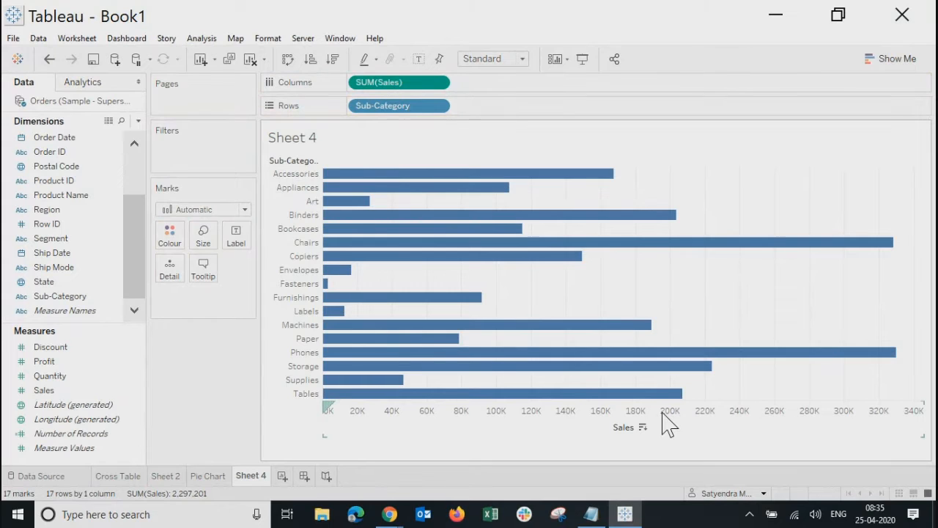
mouse_move(445, 184)
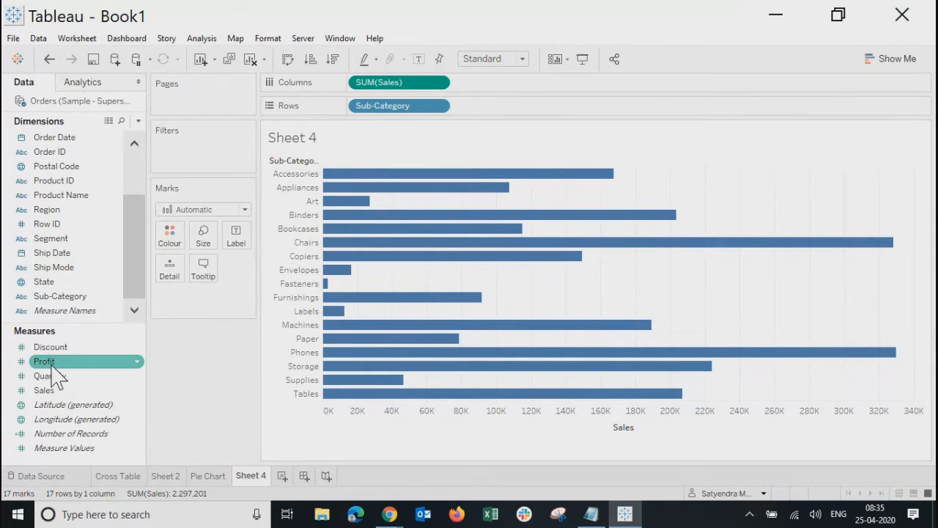
left_click_drag(51, 365, 514, 85)
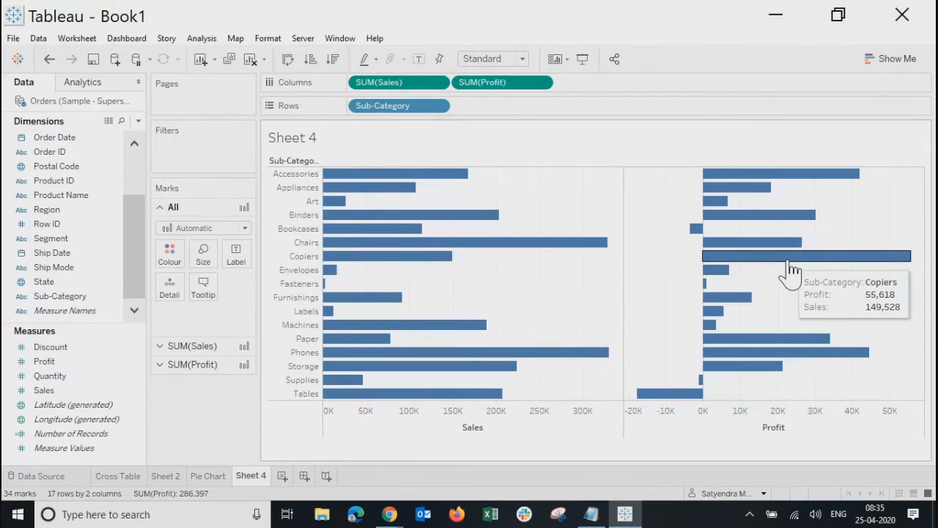
Remove Profit and Sales from Columns, leaving only Sub-Category in Rows
left_click(541, 82)
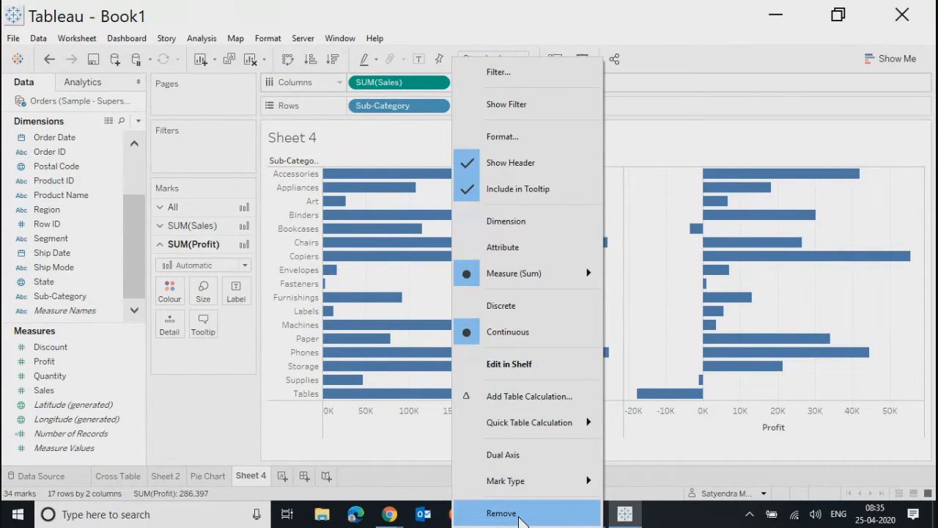
left_click(520, 516)
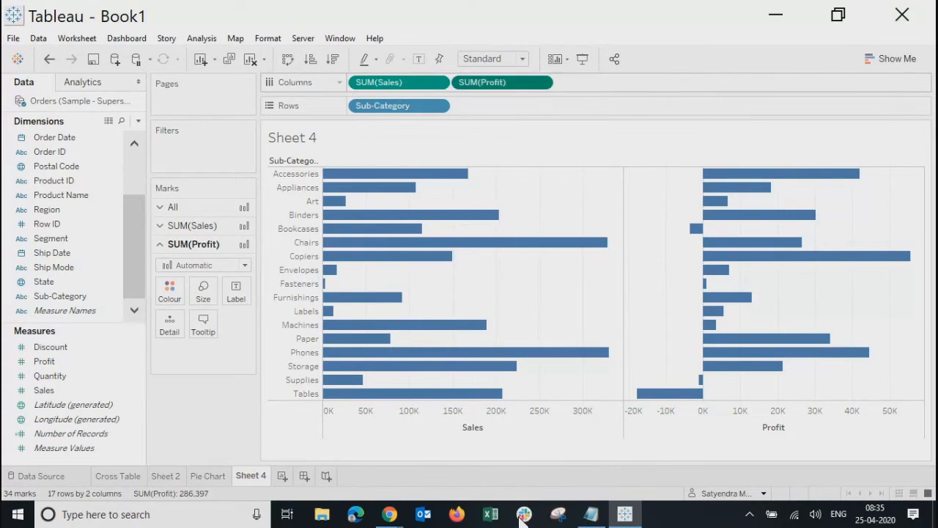
left_click(438, 82)
left_click(399, 488)
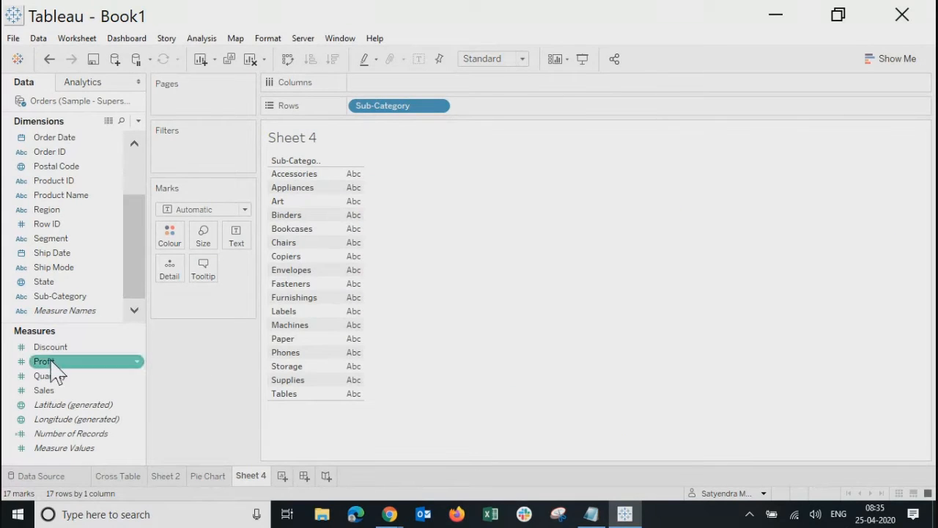
left_click_drag(140, 258, 139, 187)
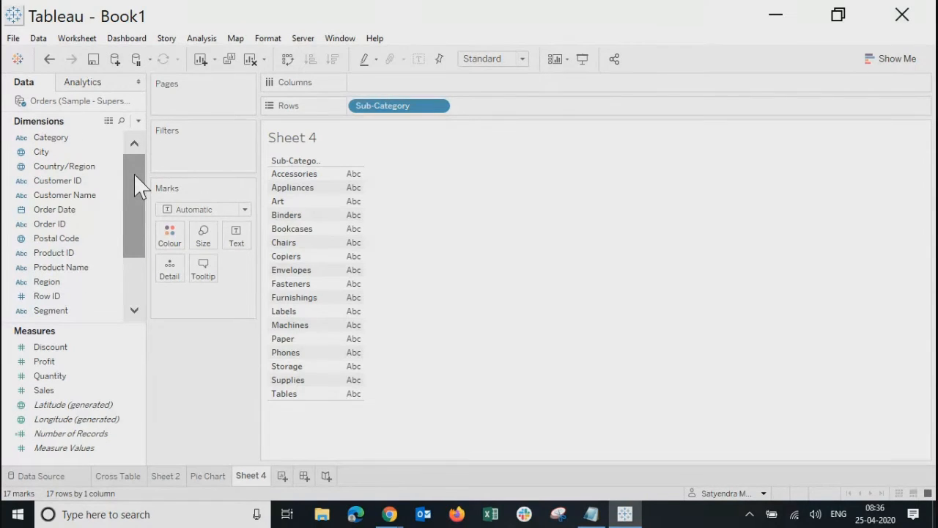
left_click_drag(129, 167, 134, 296)
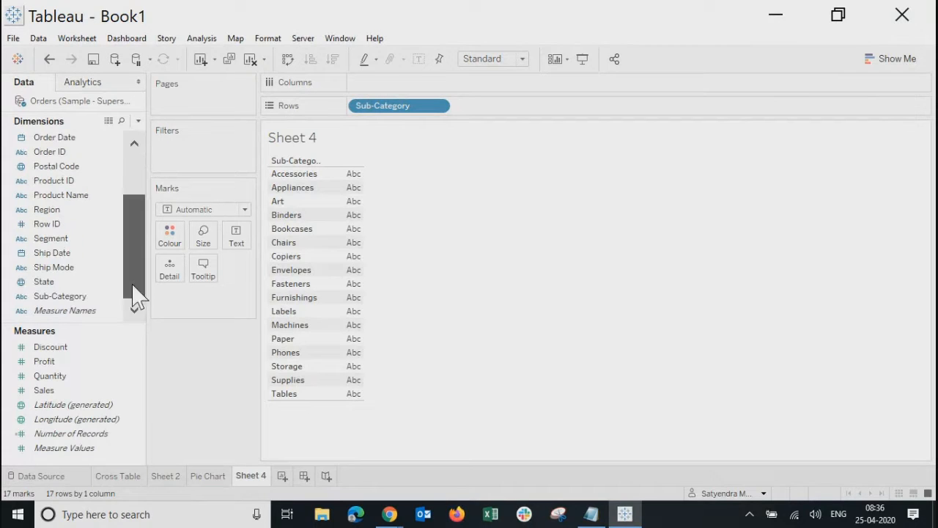
left_click(36, 313)
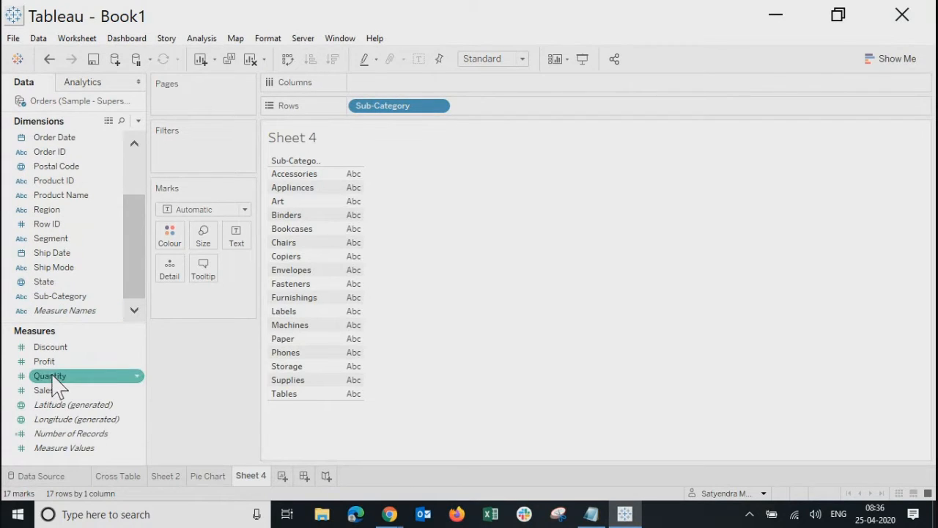
Add Quantity as values to the Sub-Category table and convert it to horizontal bars with Show Me
left_click_drag(51, 377, 331, 243)
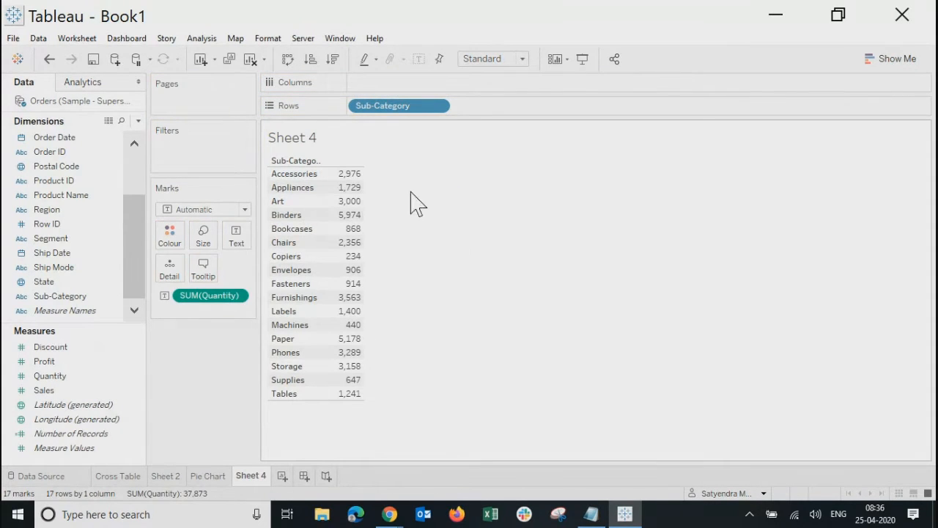
left_click(899, 65)
left_click(822, 161)
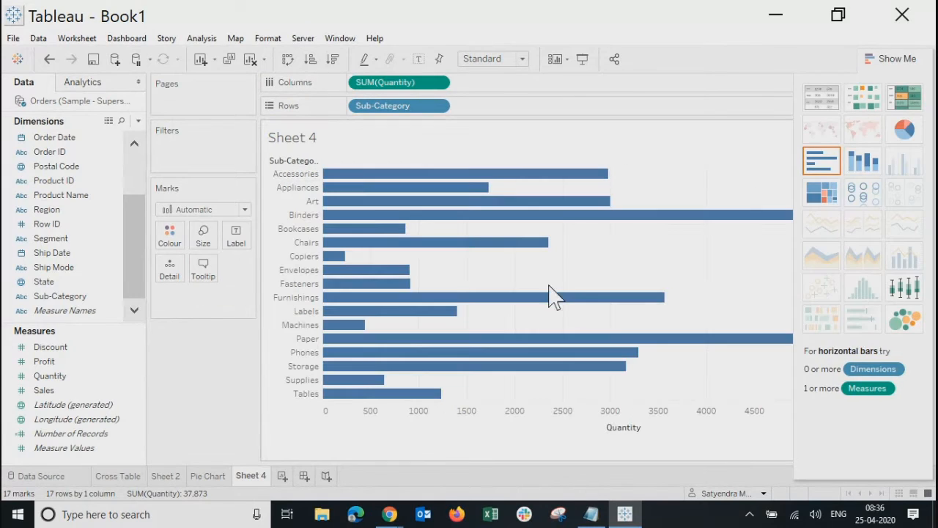
left_click(898, 59)
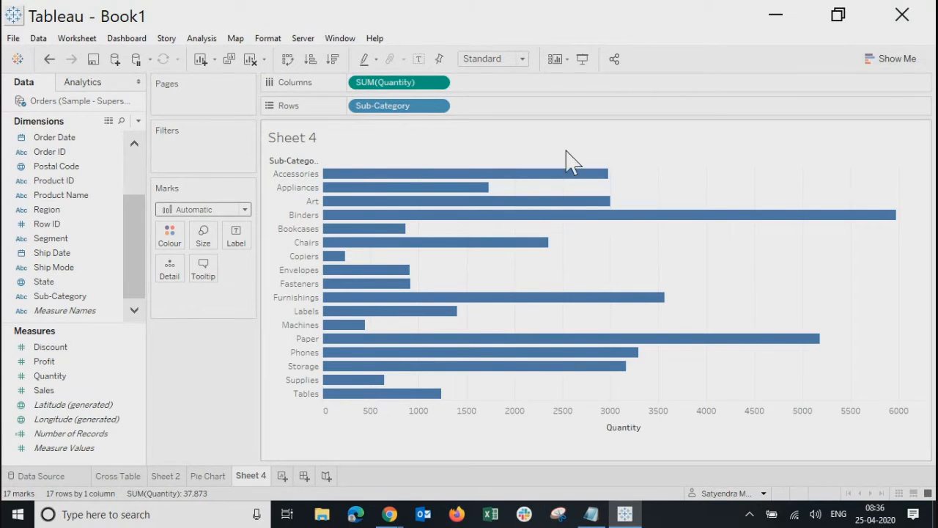
Cycle through the bar sort orders by Quantity and leave the Sub-Category bars sorted in descending order
left_click(623, 159)
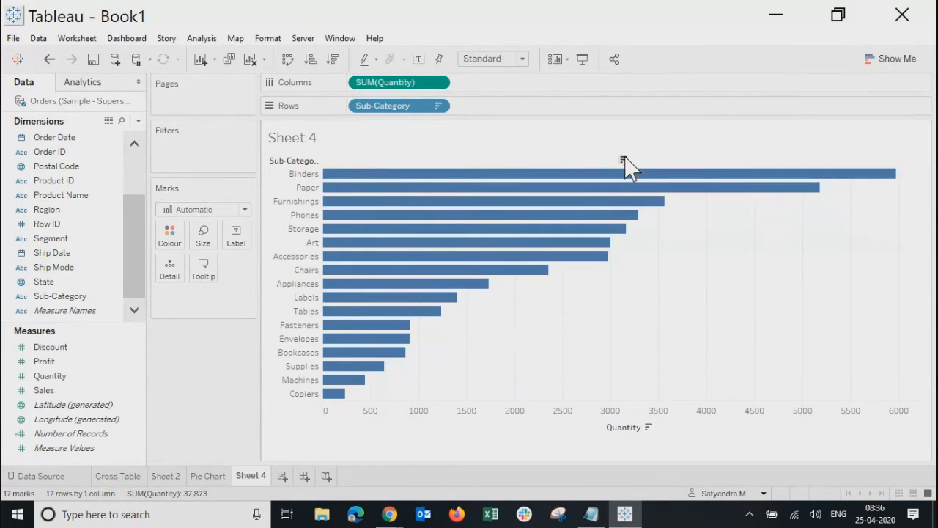
left_click(624, 160)
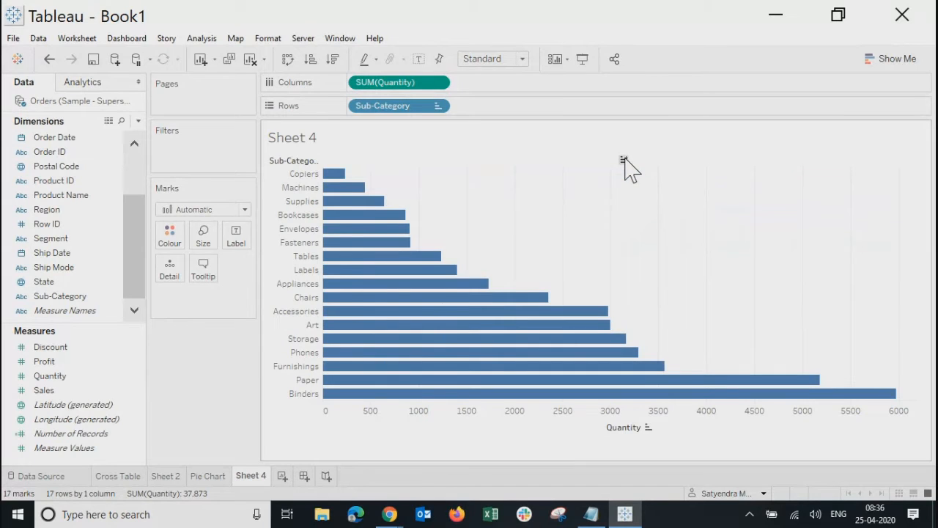
left_click(624, 159)
left_click(624, 160)
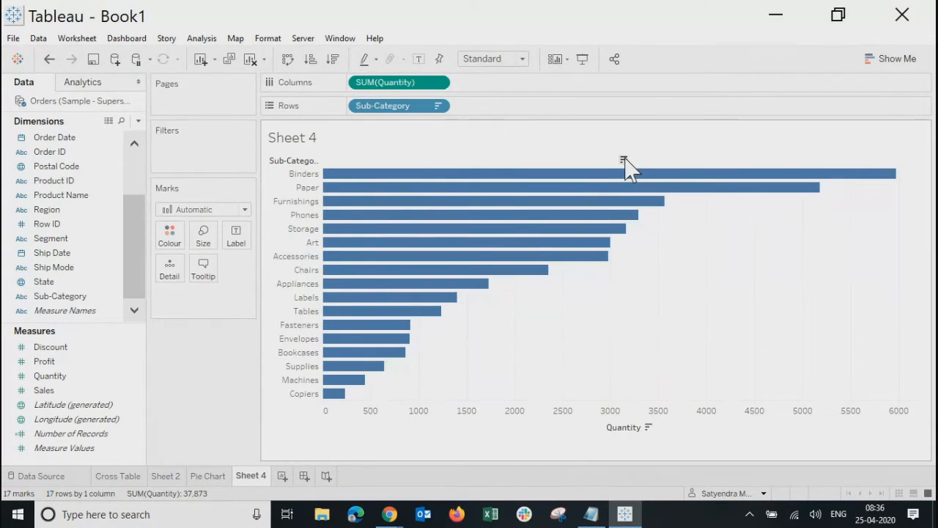
left_click(624, 159)
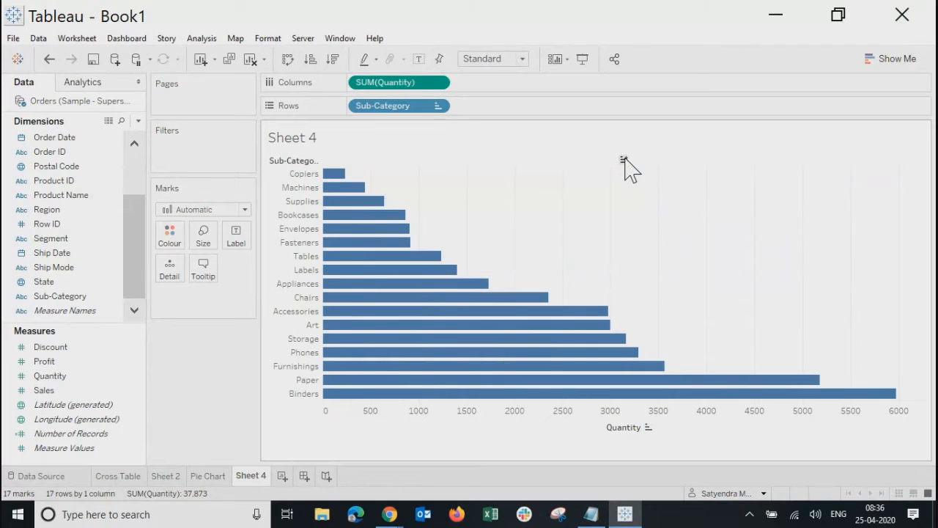
left_click(624, 160)
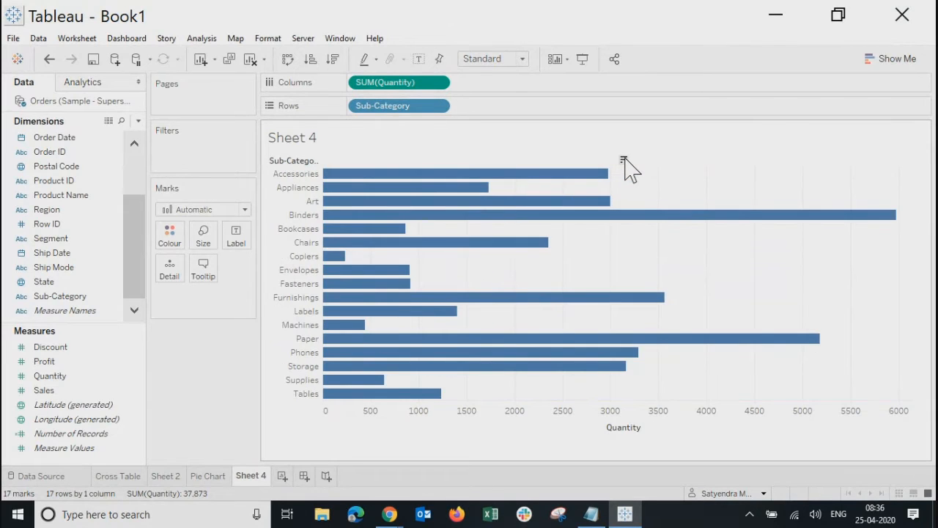
left_click(624, 160)
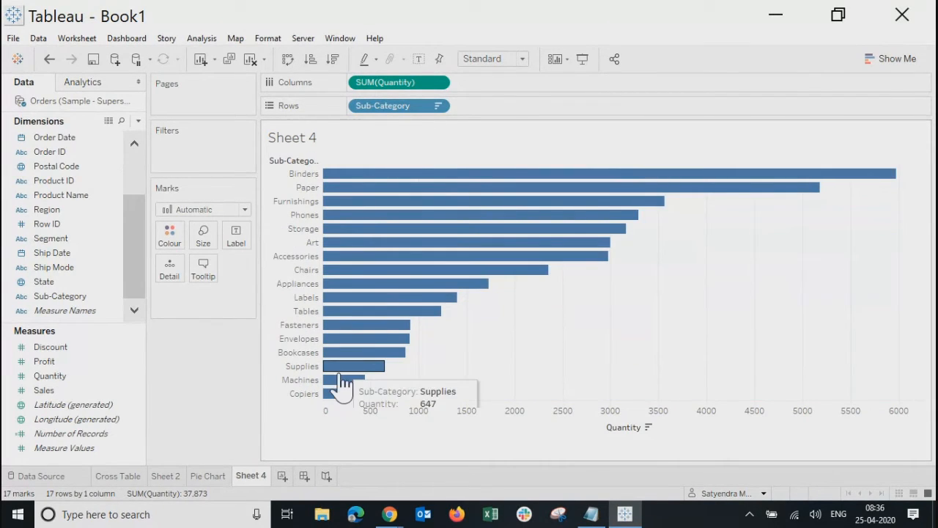
Turn on mark labels so each Sub-Category bar shows its Quantity value
left_click(236, 236)
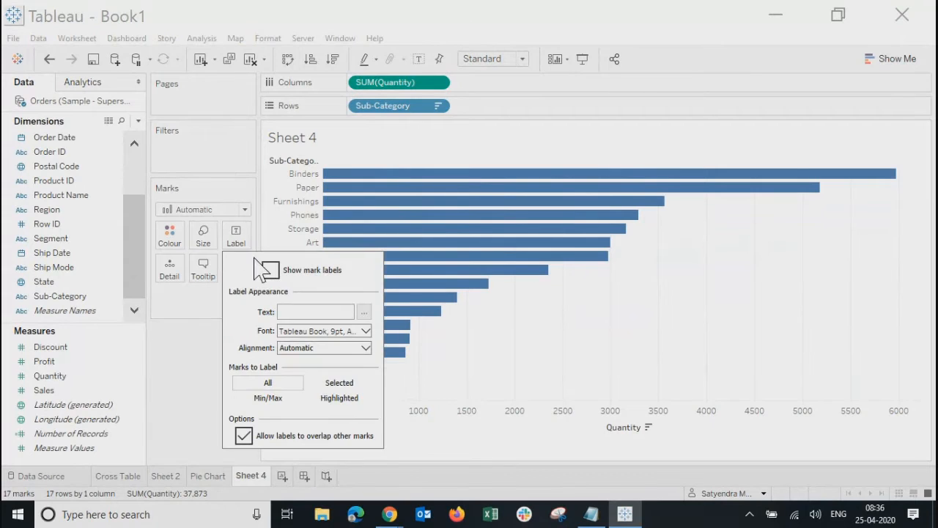
left_click(270, 270)
left_click(166, 412)
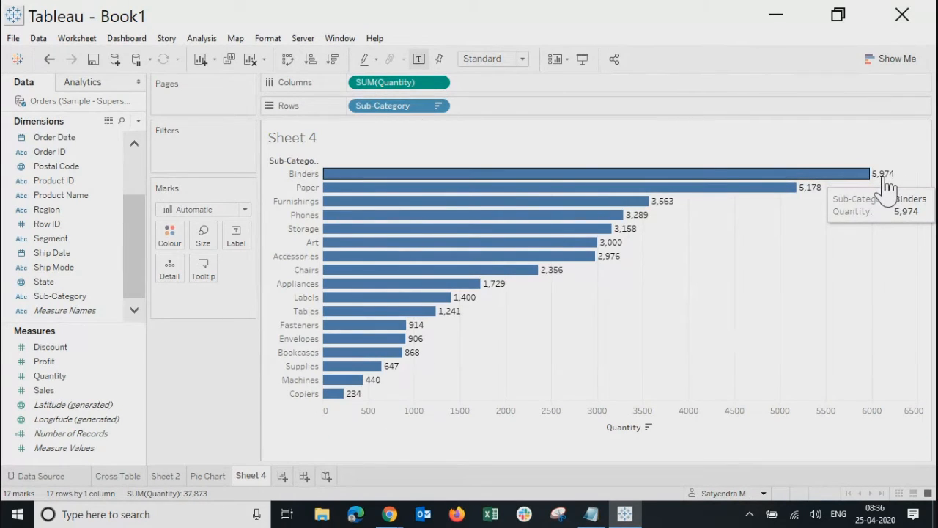
Align the bar labels to the centre horizontally and to the middle vertically
left_click(555, 181)
left_click(555, 182)
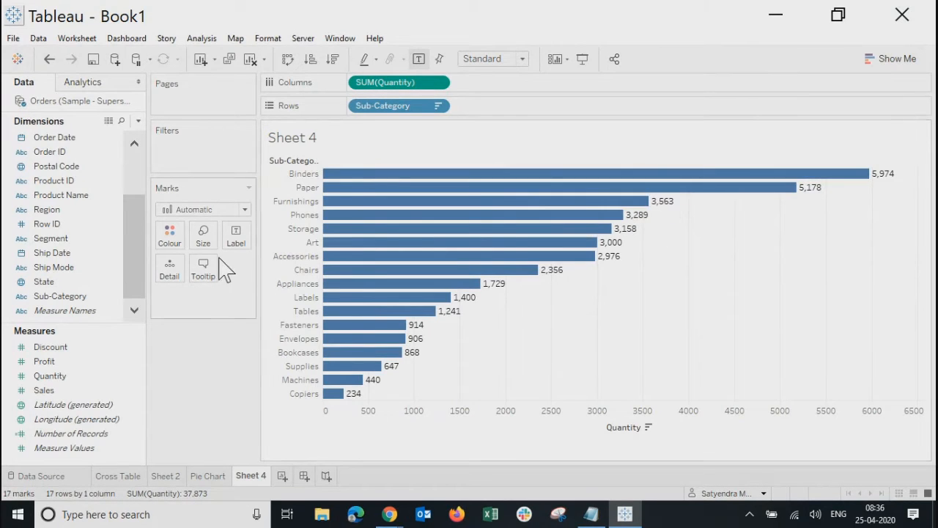
left_click(236, 237)
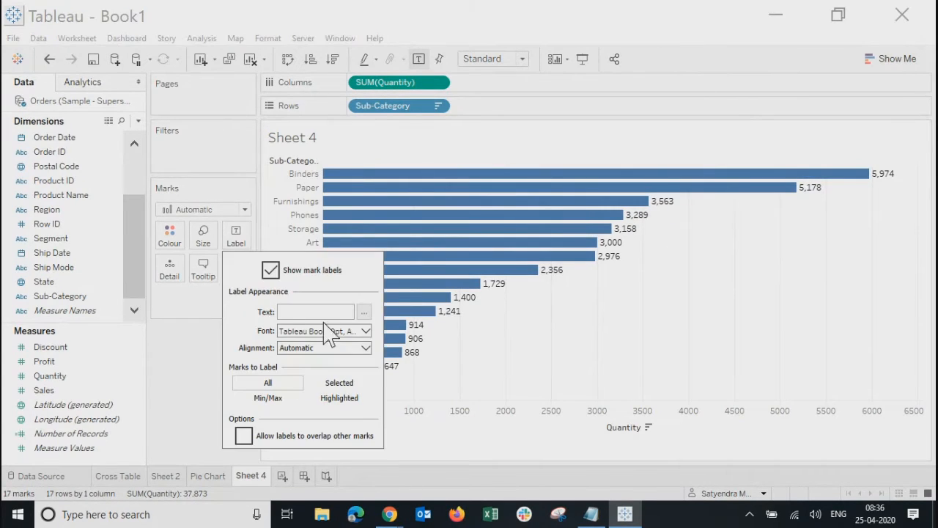
left_click(293, 350)
left_click(313, 402)
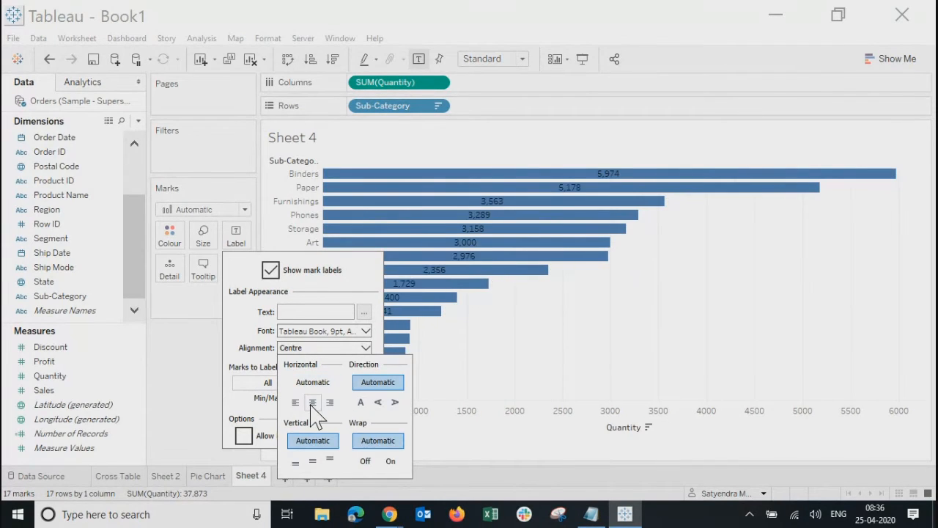
left_click(311, 461)
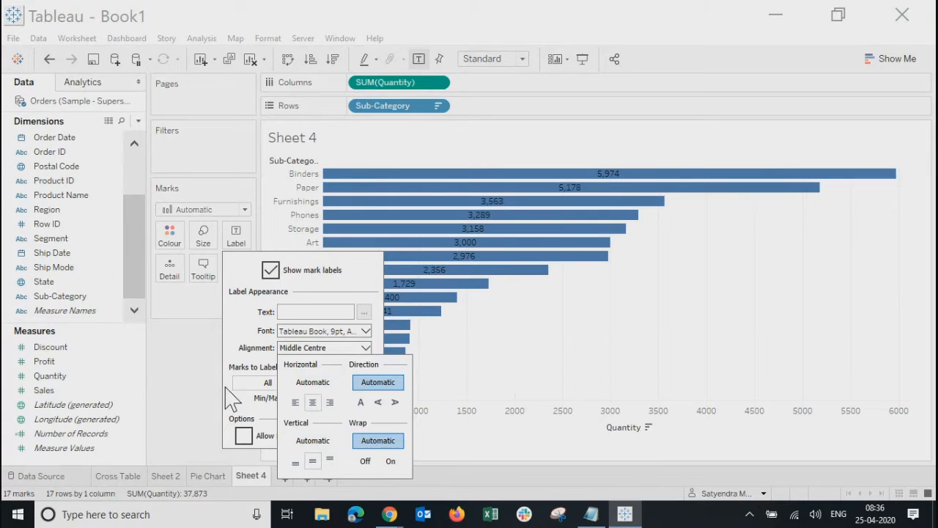
left_click(175, 400)
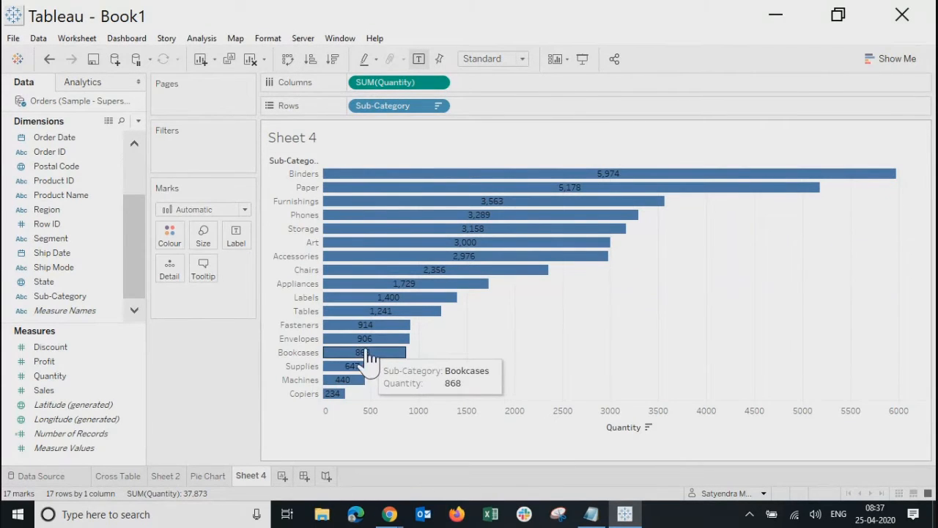
Change the font colour of the bar labels to white
left_click(236, 242)
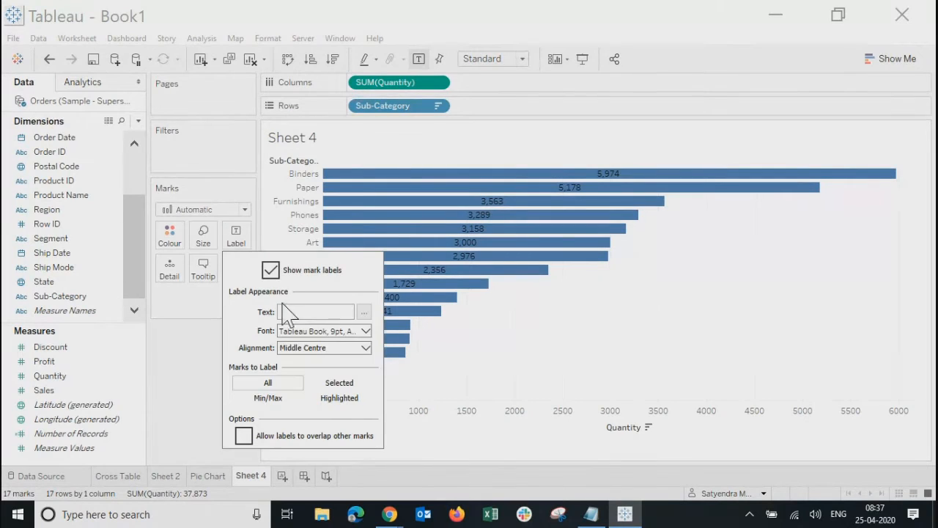
left_click(333, 332)
left_click(335, 334)
left_click(335, 334)
left_click(299, 214)
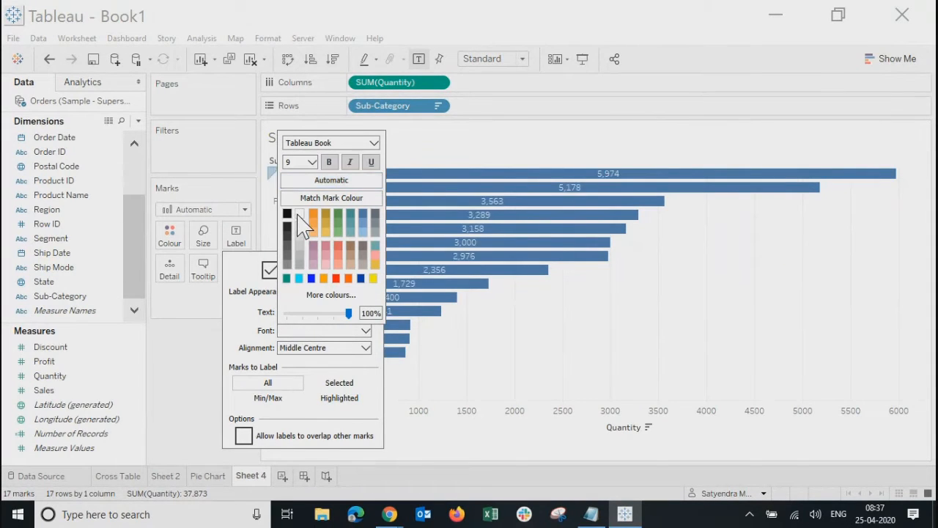
left_click(792, 320)
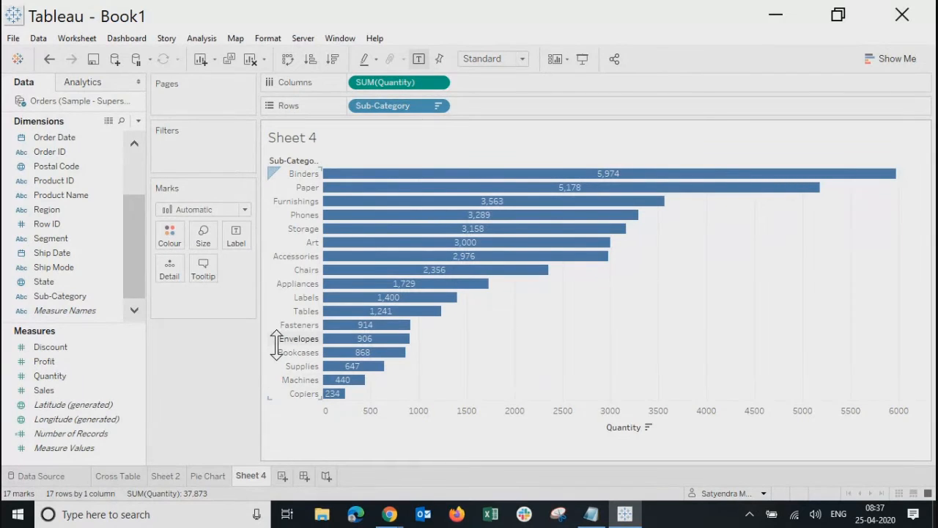
Try colouring the bars by Sub-Category and remove that colour field again
left_click_drag(61, 296, 178, 244)
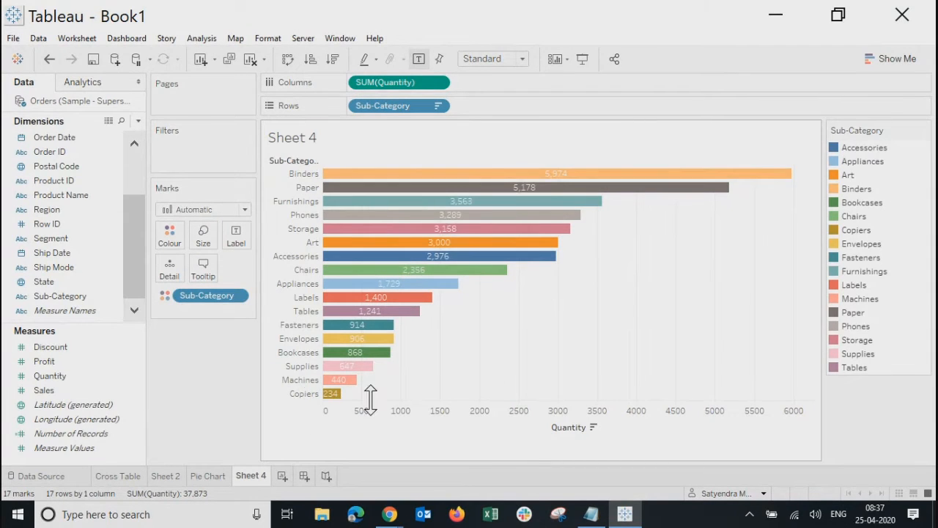
left_click(239, 296)
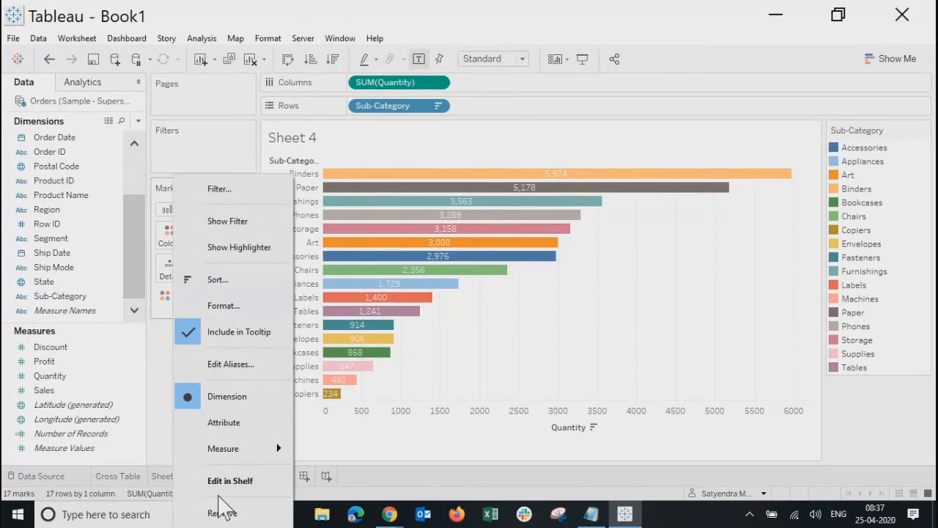
left_click(222, 513)
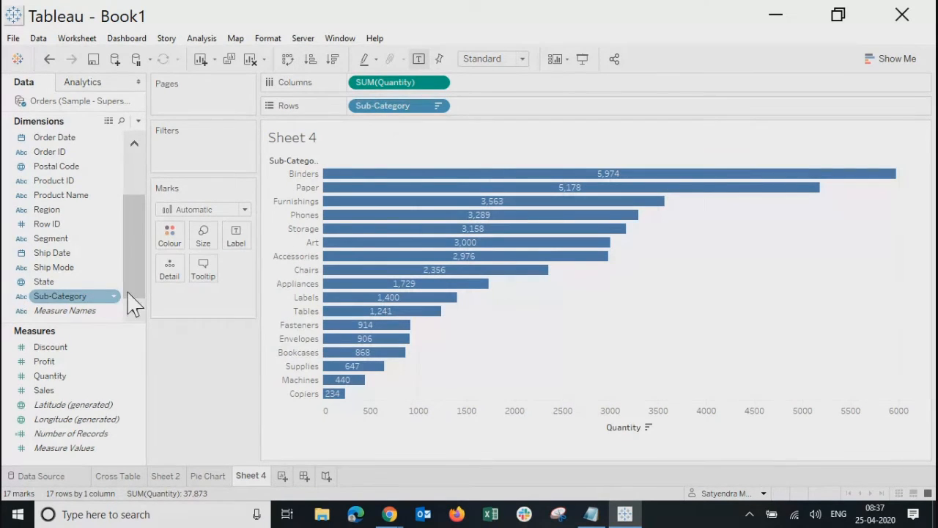
Colour the Sub-Category bars by Category
scroll(136, 249, "up", 2)
left_click_drag(70, 147, 171, 242)
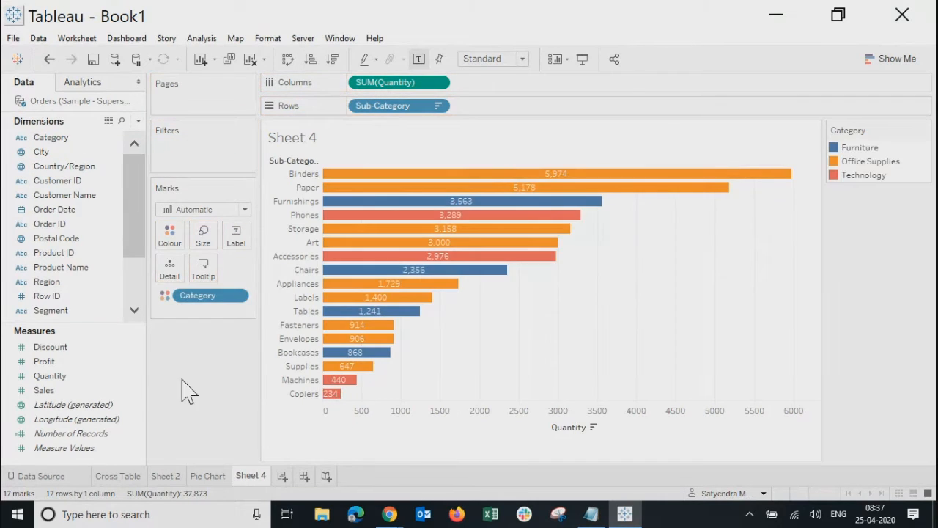
Highlight the Furniture, Office Supplies and Technology bars one after another from the colour legend, and clear the highlight
left_click(860, 148)
left_click(706, 339)
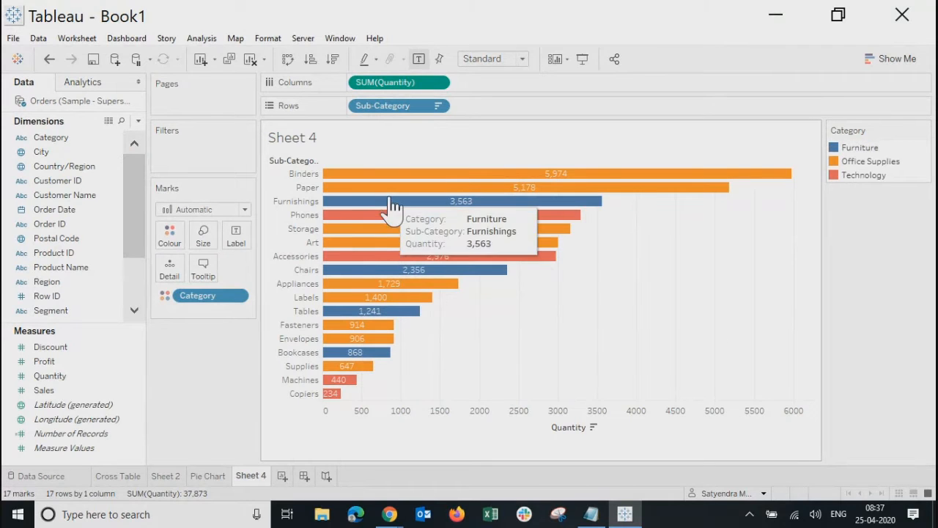
left_click(860, 148)
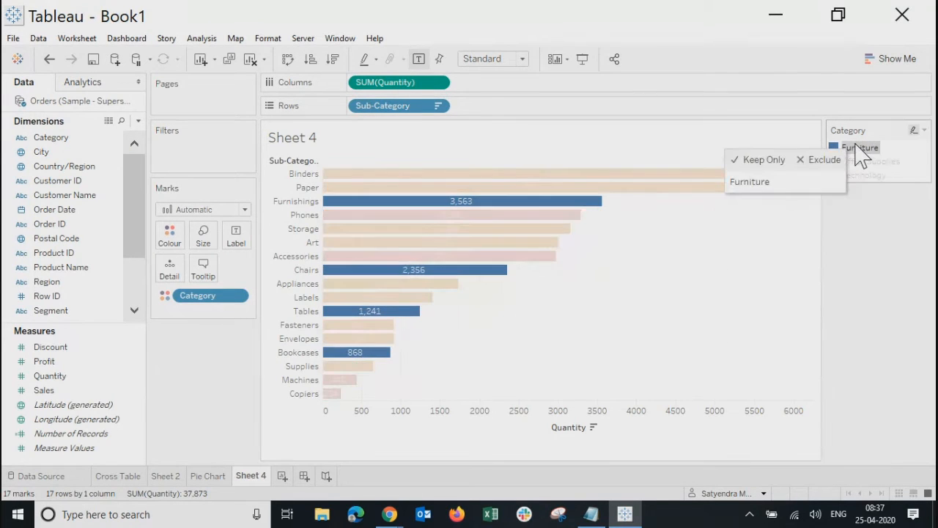
left_click(869, 162)
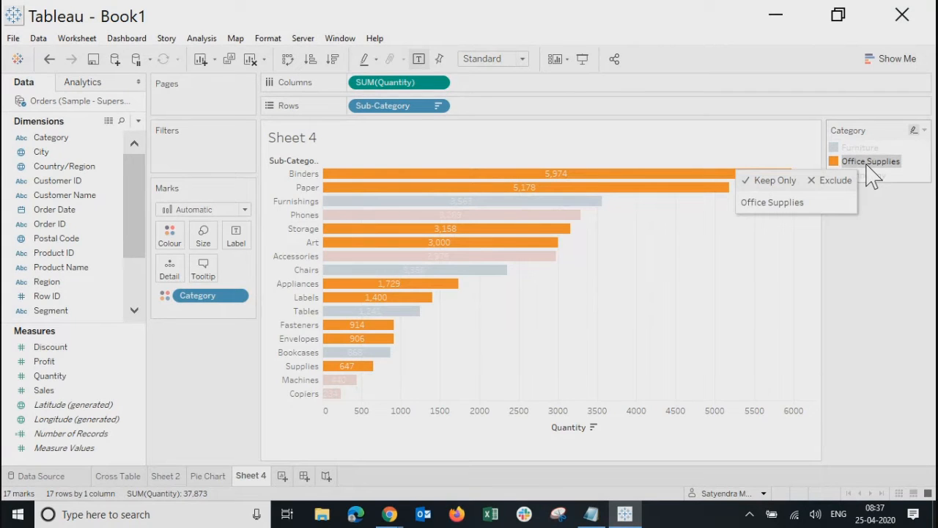
left_click(865, 176)
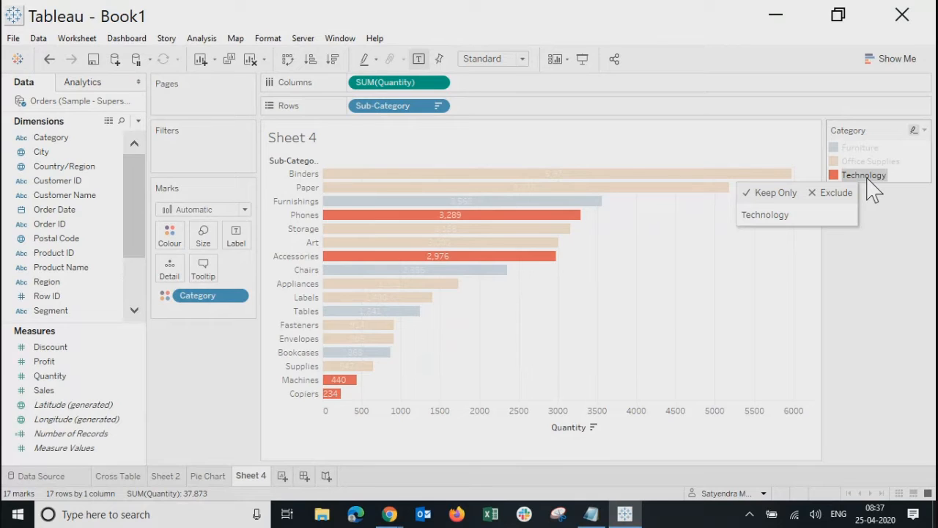
left_click(732, 316)
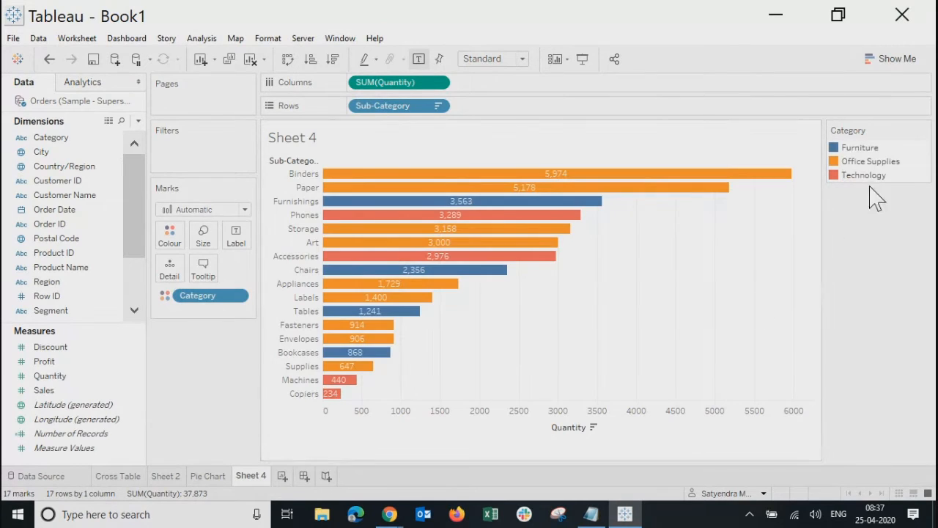
Try an alphabetic sort for the Category legend, clear it and close the sort settings
left_click(924, 130)
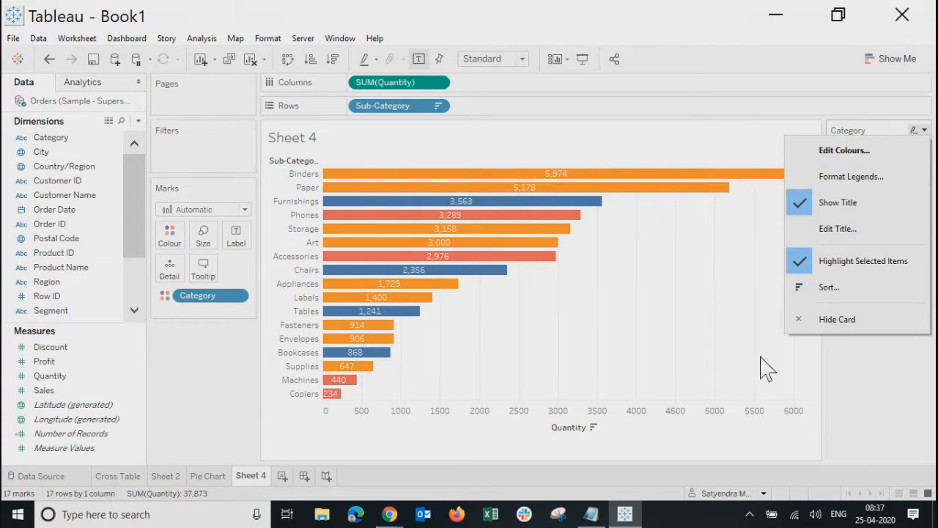
left_click(821, 287)
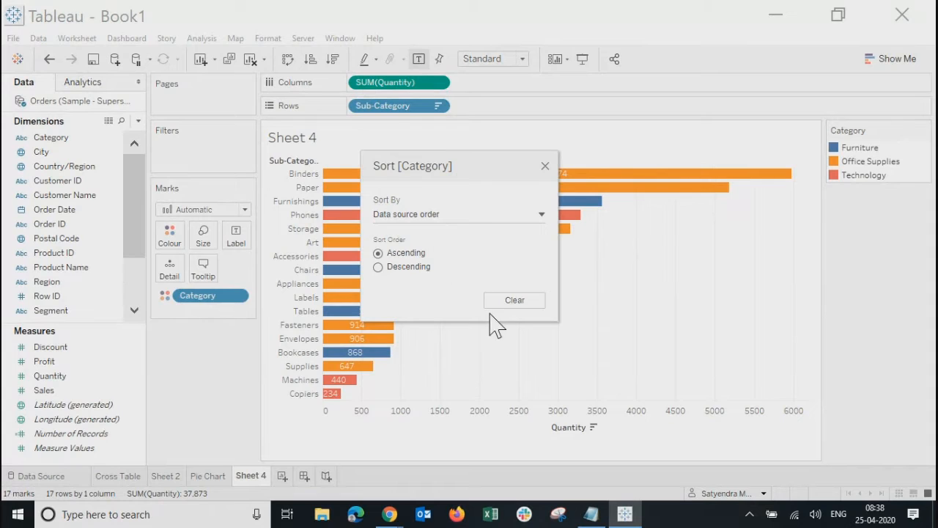
left_click(518, 214)
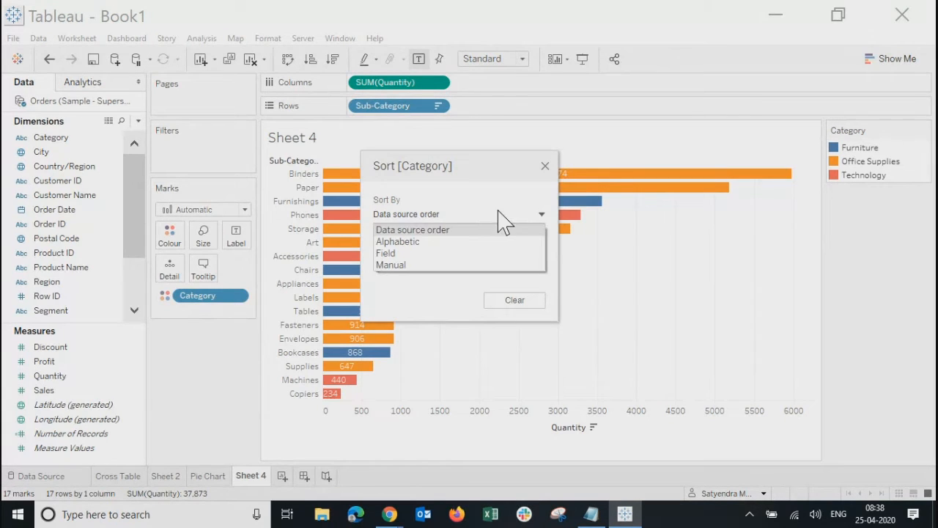
left_click(435, 242)
left_click(491, 303)
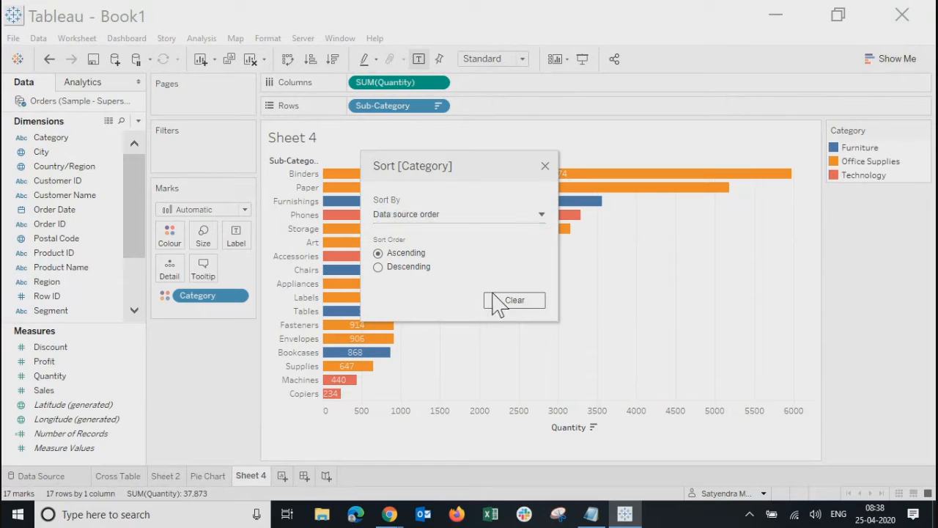
left_click(546, 165)
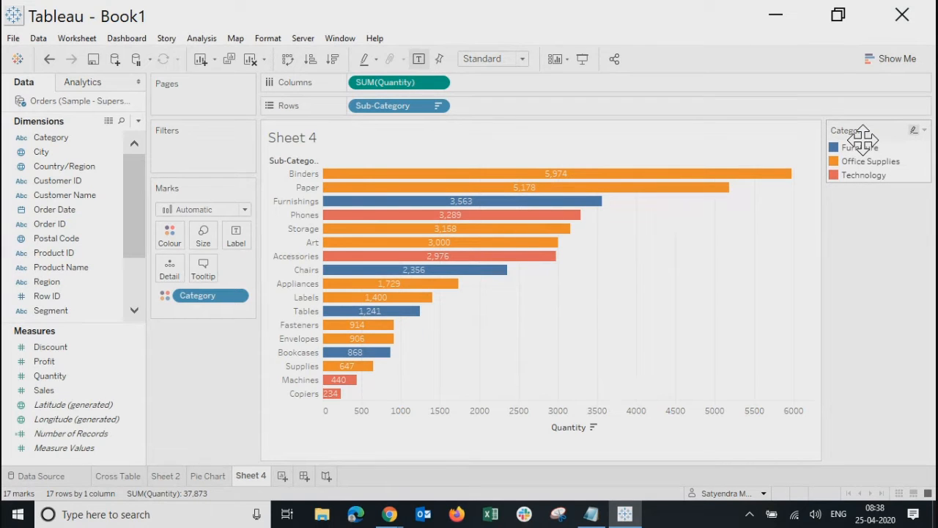
Group the bars by Category ahead of Sub-Category in Rows with the Category header hidden, and widen the Sub-Category label column
left_click_drag(48, 137, 356, 118)
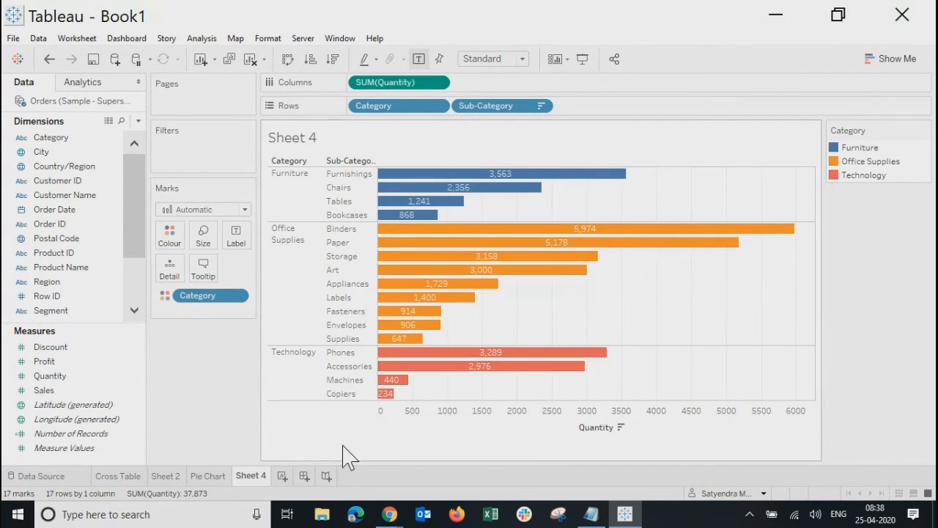
left_click(439, 106)
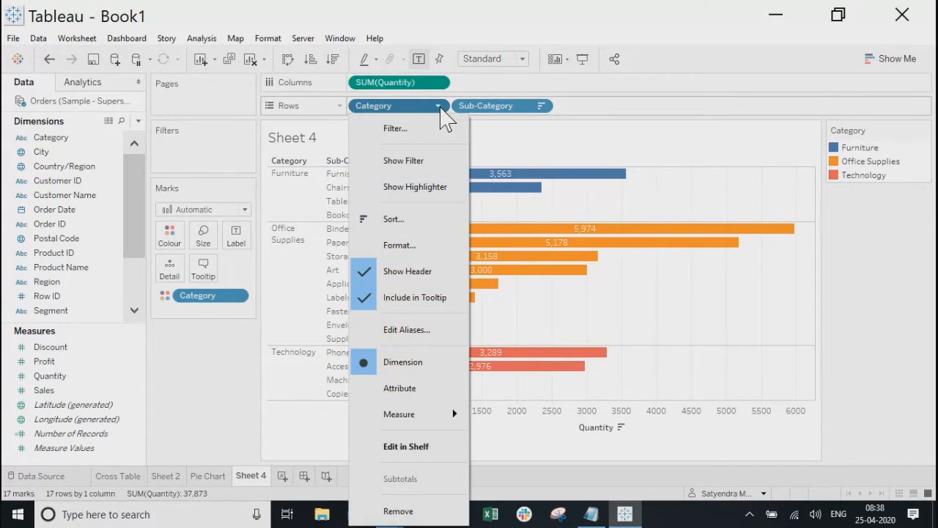
left_click(367, 274)
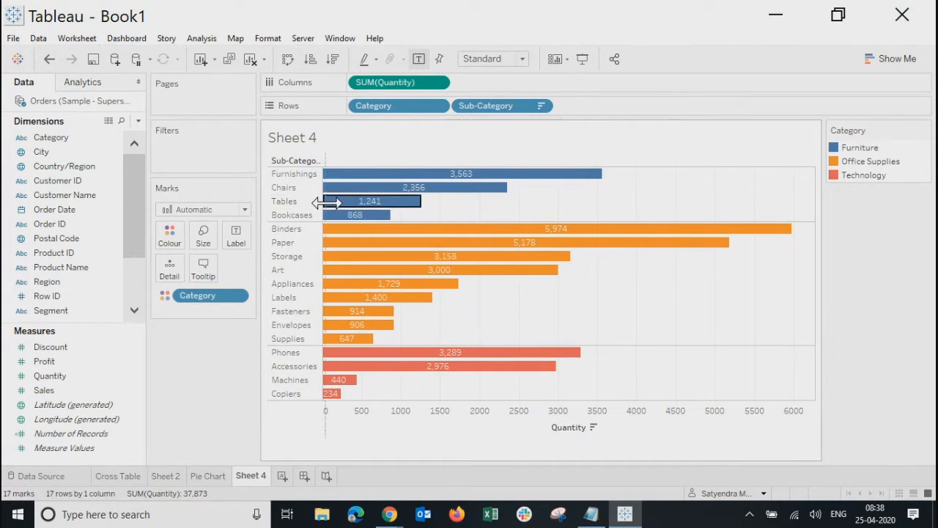
left_click_drag(320, 206, 382, 211)
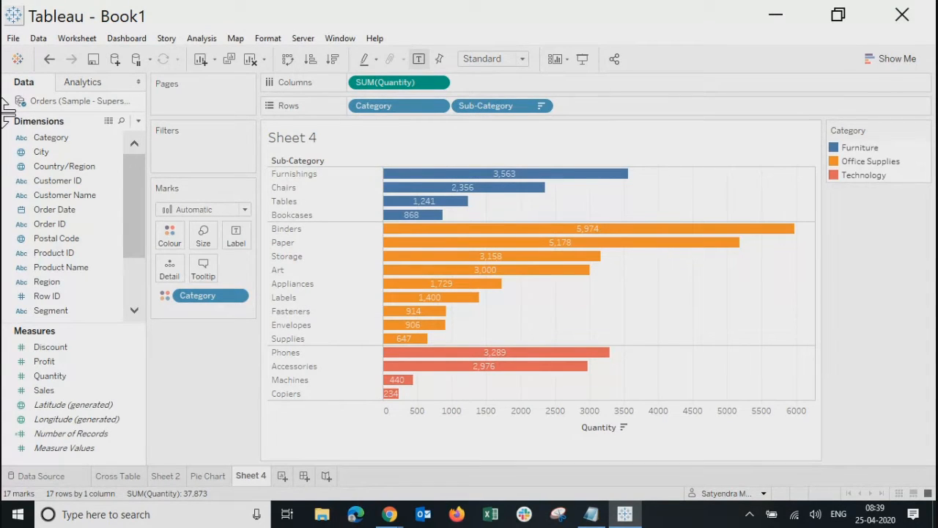
Remove Category from Rows and add it back ahead of Sub-Category
left_click(440, 107)
left_click(384, 509)
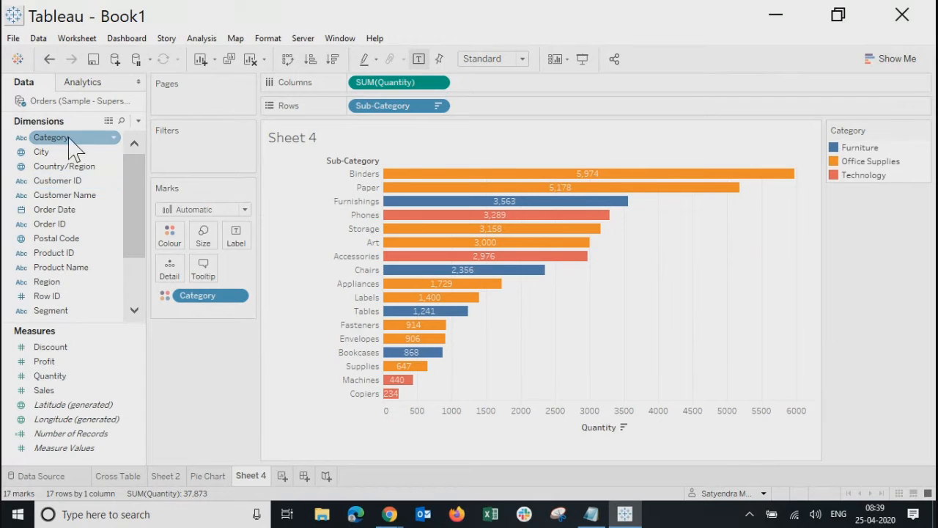
left_click_drag(64, 141, 362, 112)
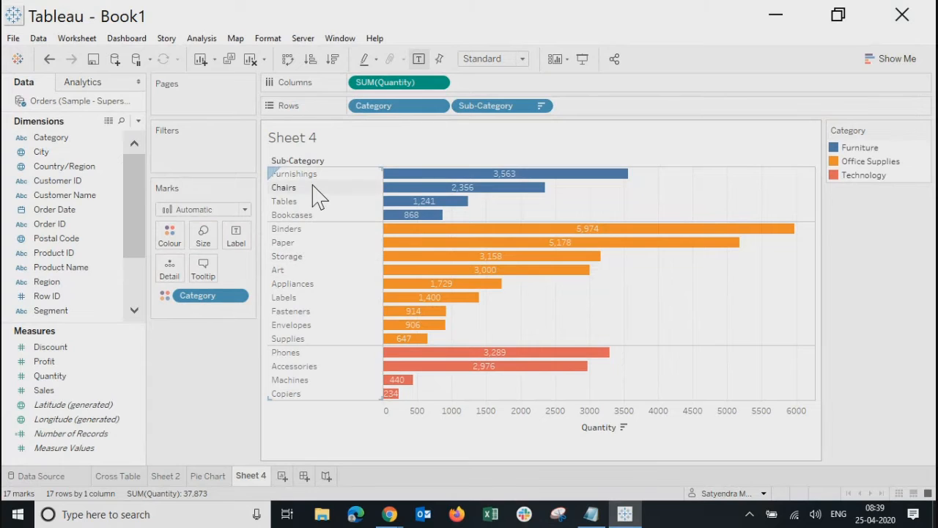
Show the header of the Category field in Rows to compare the grouping, and hide it again
left_click(439, 107)
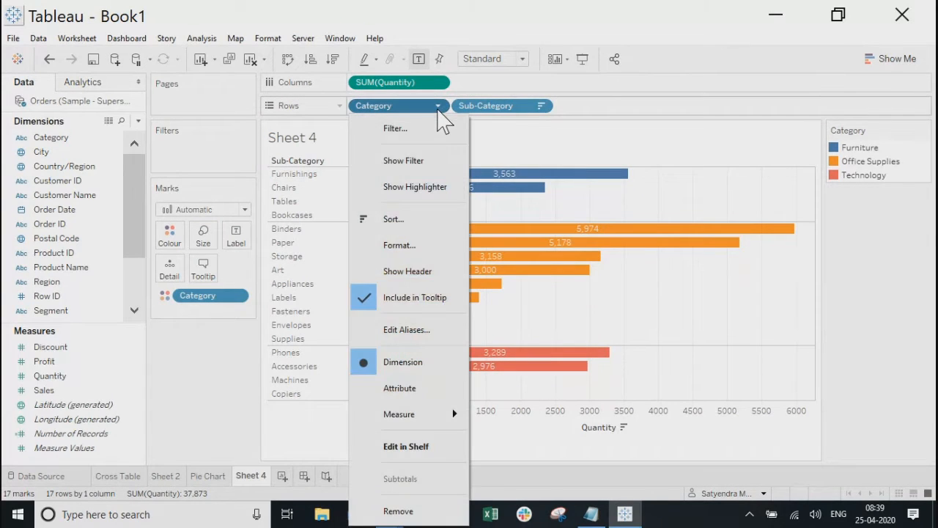
left_click(403, 271)
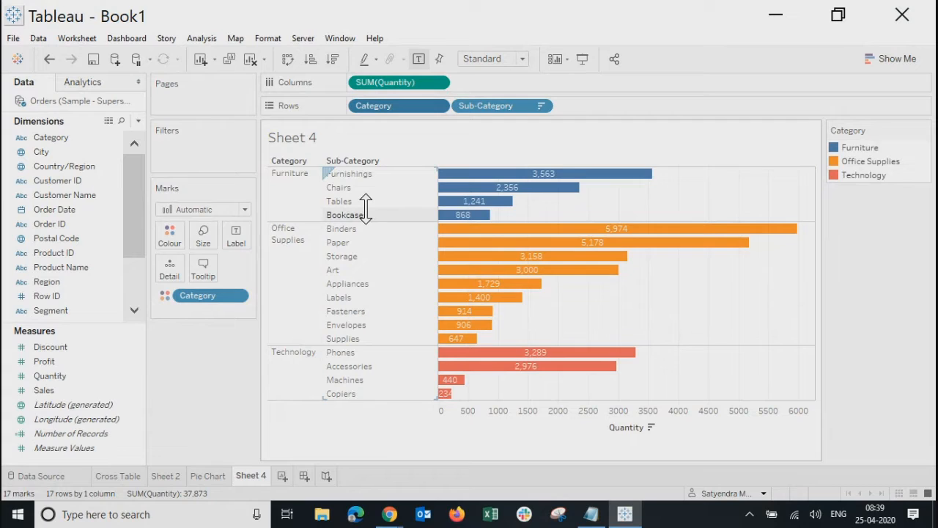
mouse_move(487, 370)
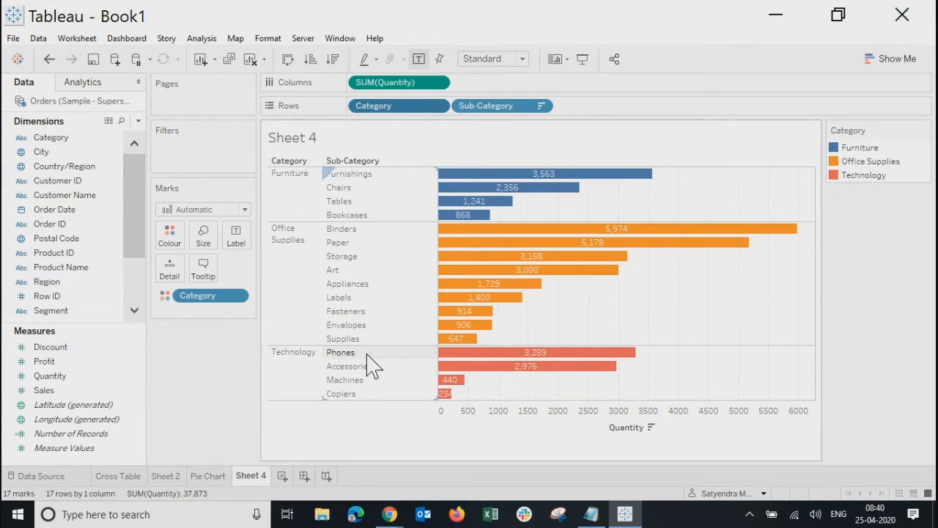
left_click(439, 108)
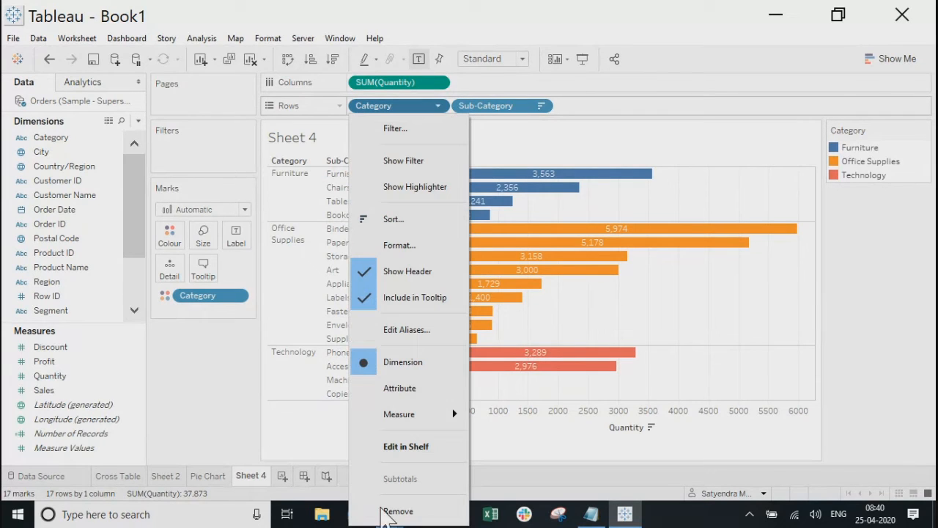
left_click(362, 269)
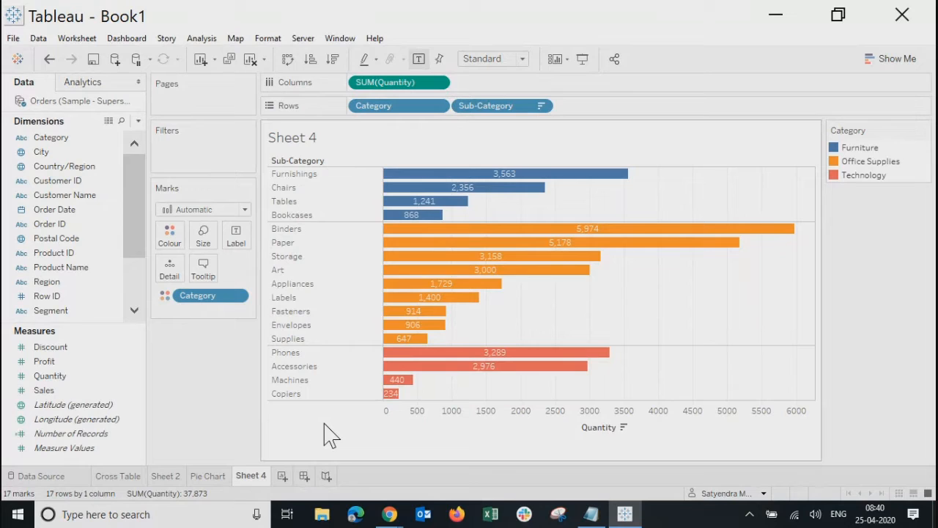
Place Category after Sub-Category in Rows and show the Category header
left_click_drag(388, 107, 596, 111)
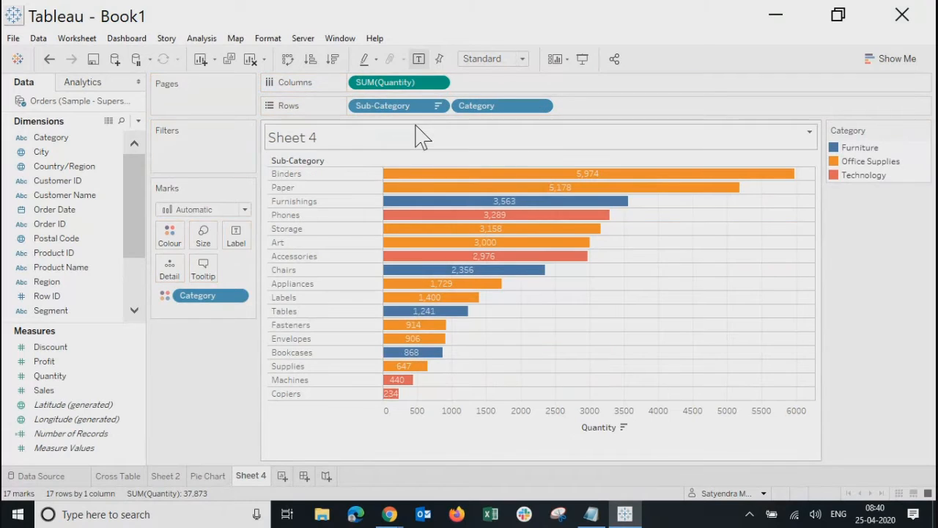
left_click(542, 108)
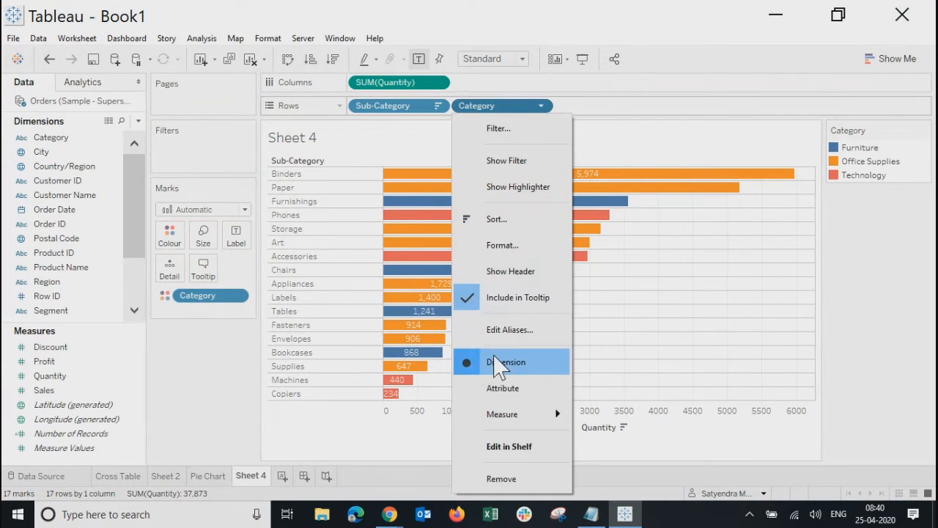
left_click(492, 270)
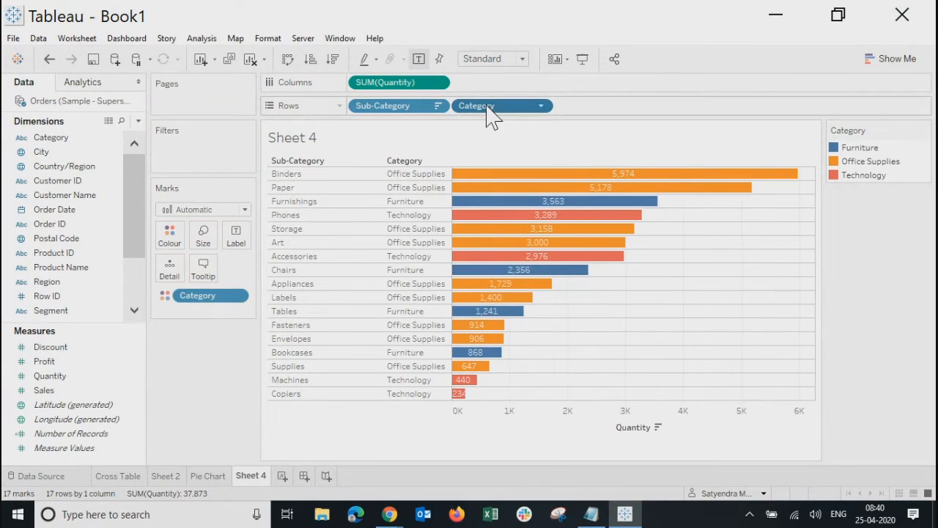
Hide the header of the Sub-Category field in Rows
left_click(439, 107)
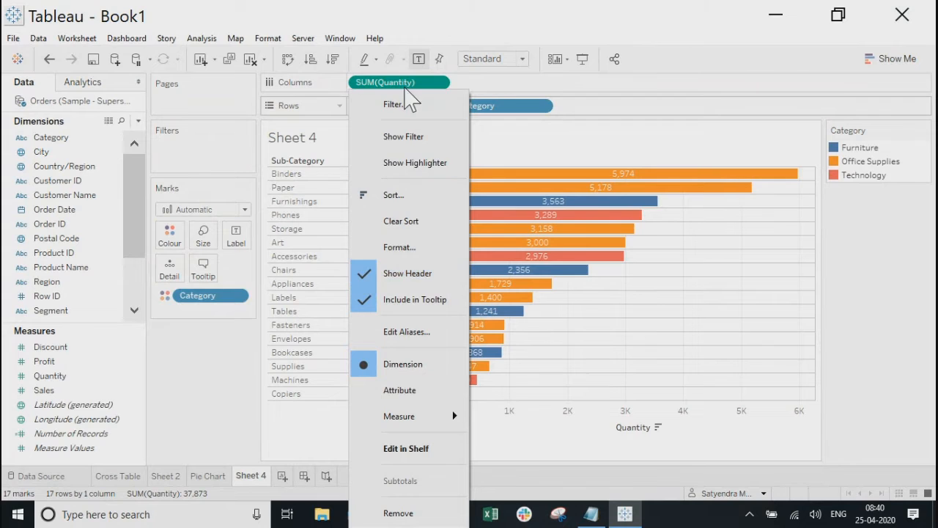
left_click(581, 146)
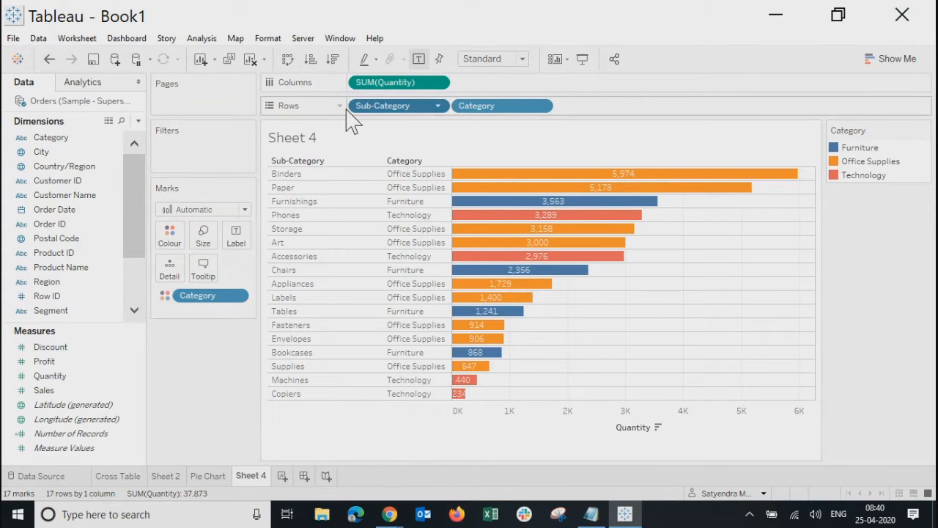
left_click(438, 108)
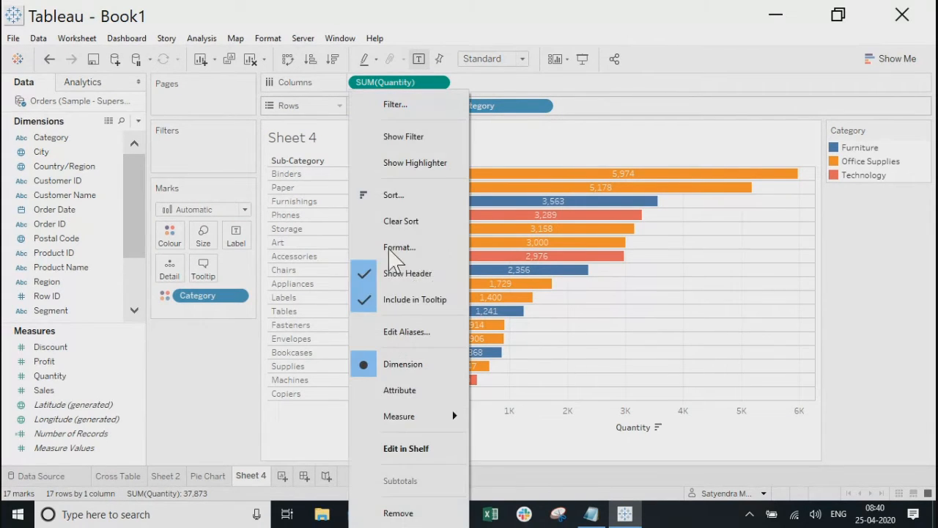
left_click(369, 286)
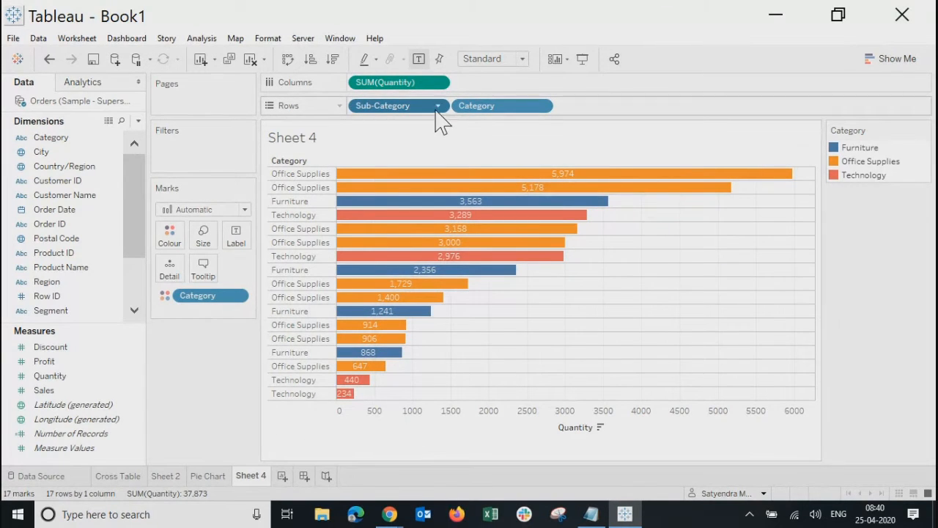
Try the alphabetic sort orders on the chart's Category header and finish with Category sorted in descending alphabetical order
mouse_move(564, 196)
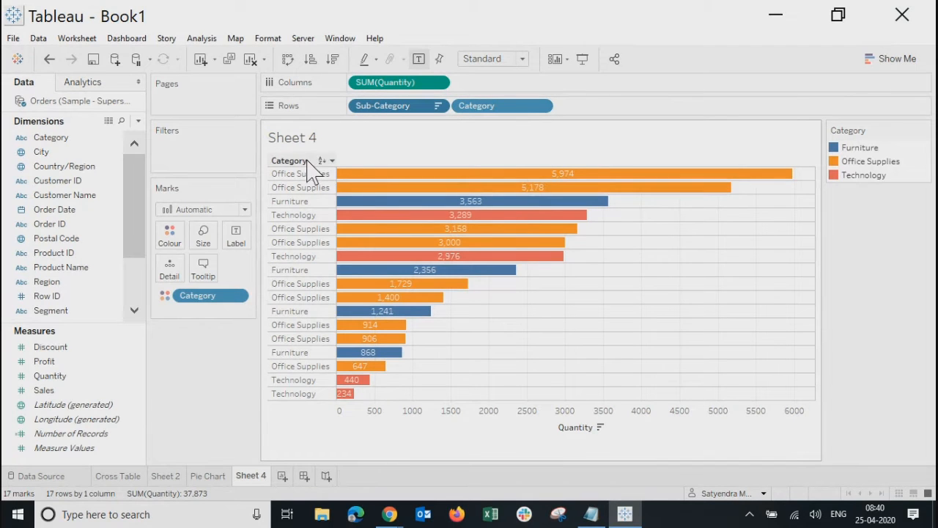
left_click(323, 160)
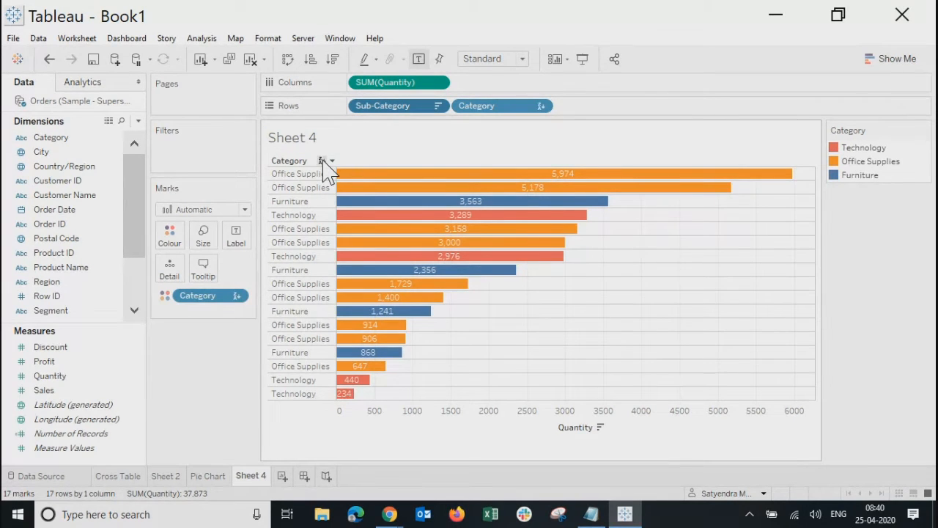
left_click(323, 161)
left_click(323, 160)
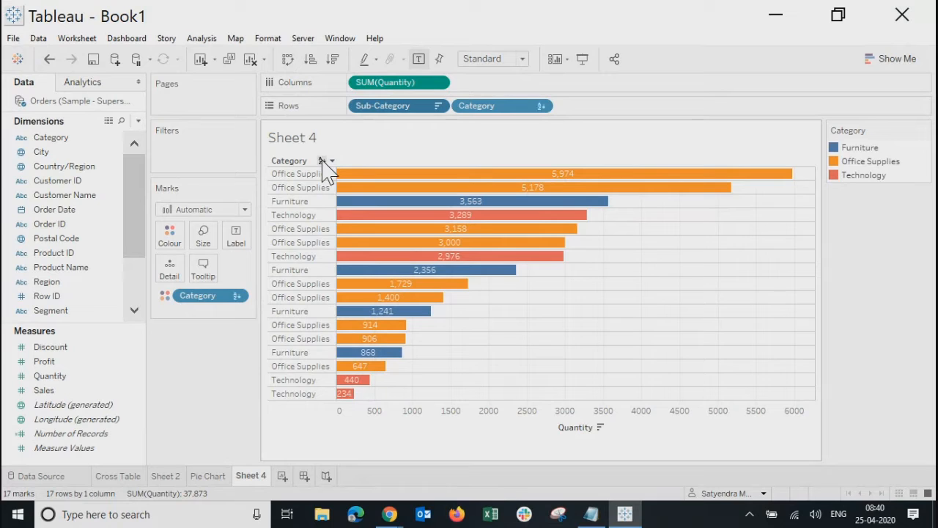
left_click(332, 160)
left_click(343, 174)
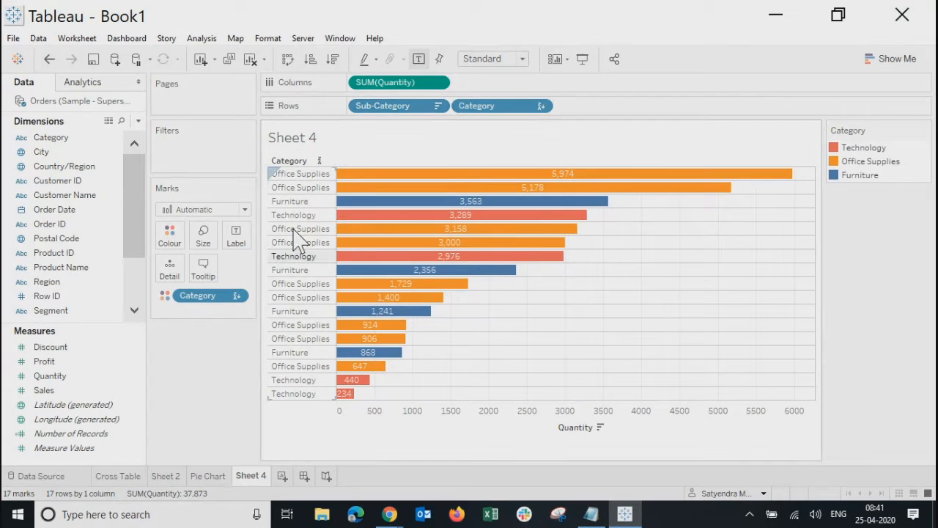
Place Sub-Category after Category in Rows to group the bars by Category
left_click(541, 108)
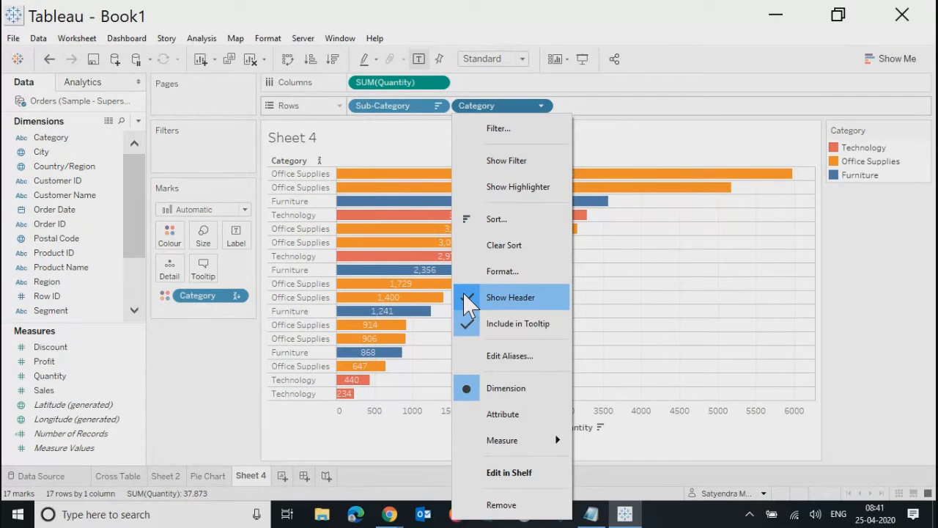
left_click(293, 450)
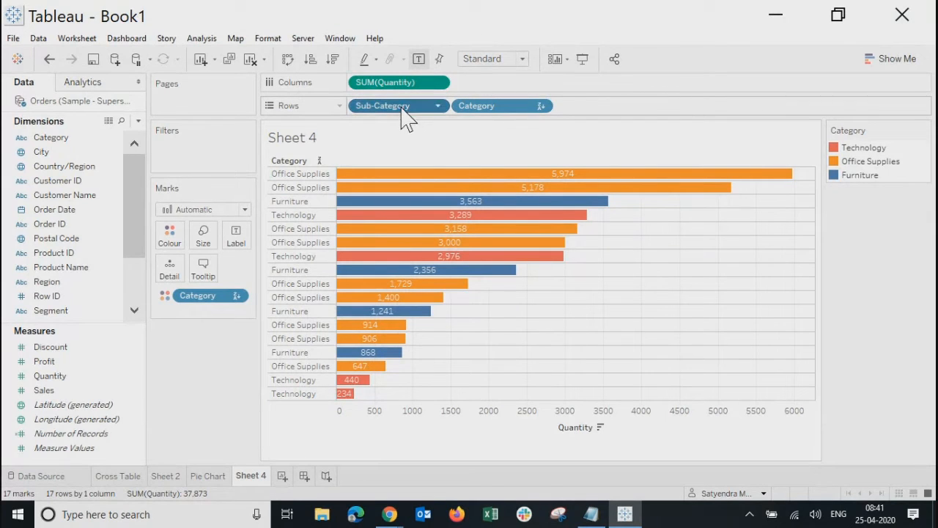
left_click_drag(402, 115, 633, 120)
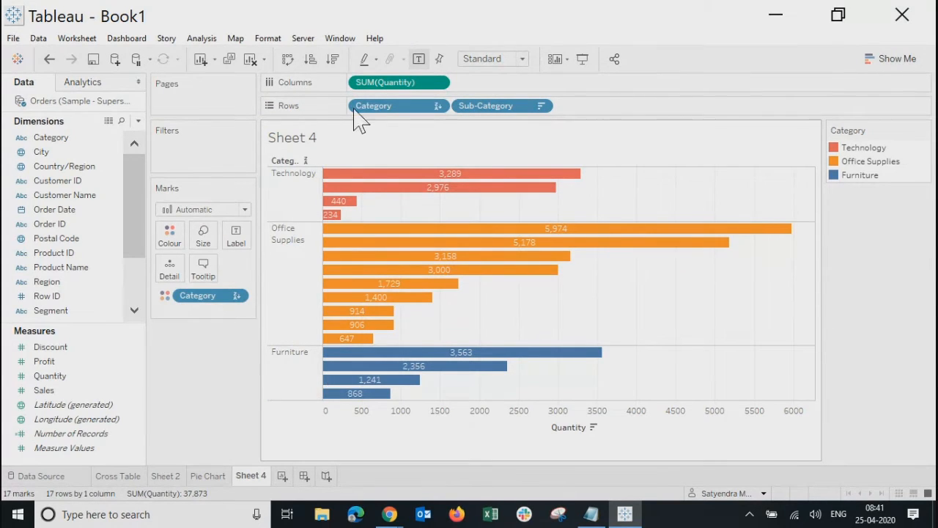
Highlight the Office Supplies and Technology groups in the chart to compare their bars, and clear the selection
left_click(290, 291)
left_click(297, 204)
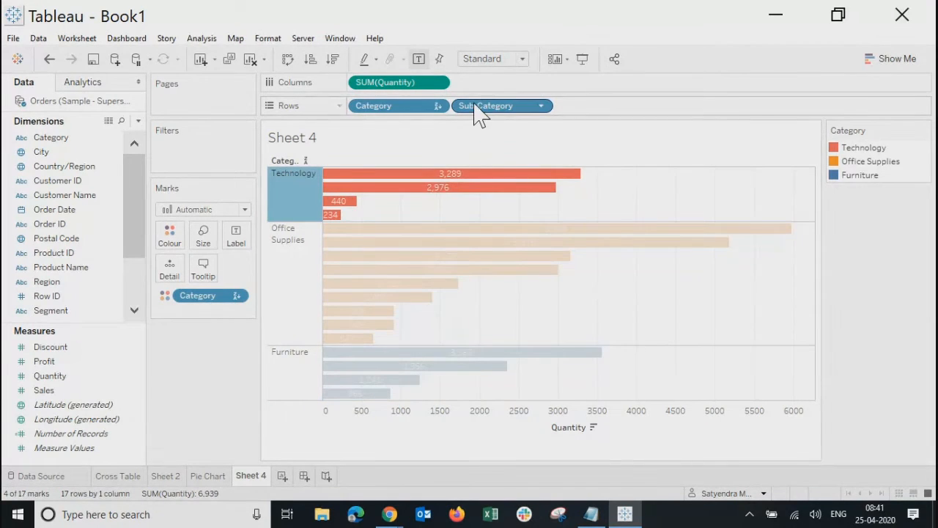
left_click(293, 314)
key("Escape")
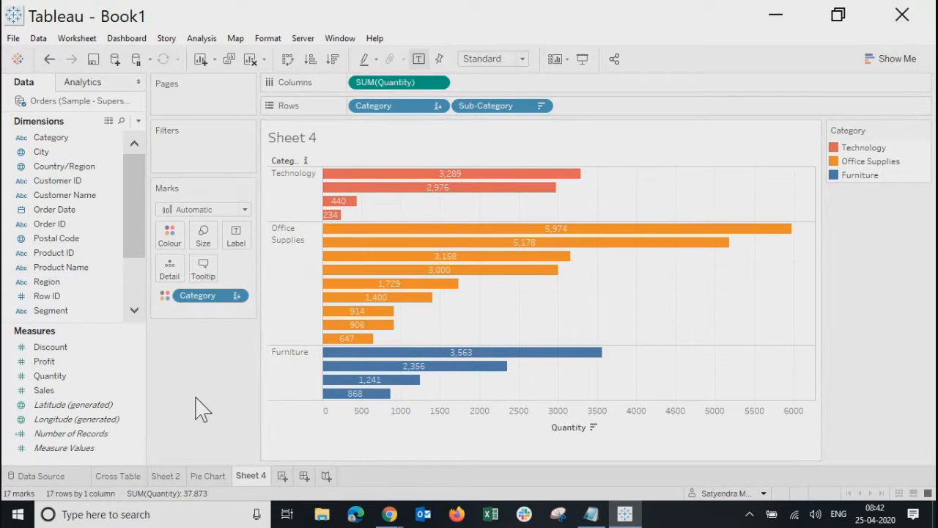
Convert the chart to stacked bars with Show Me and hide the chart suggestions
left_click(893, 60)
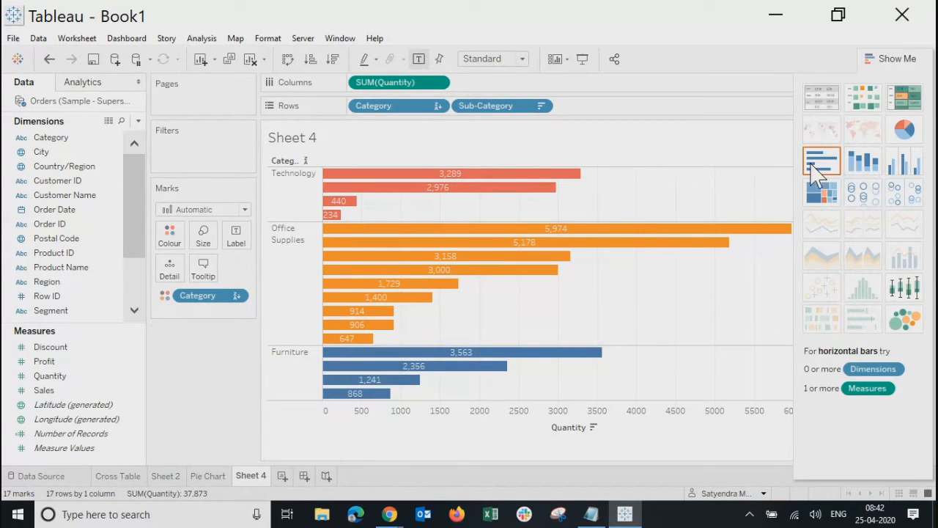
left_click(864, 158)
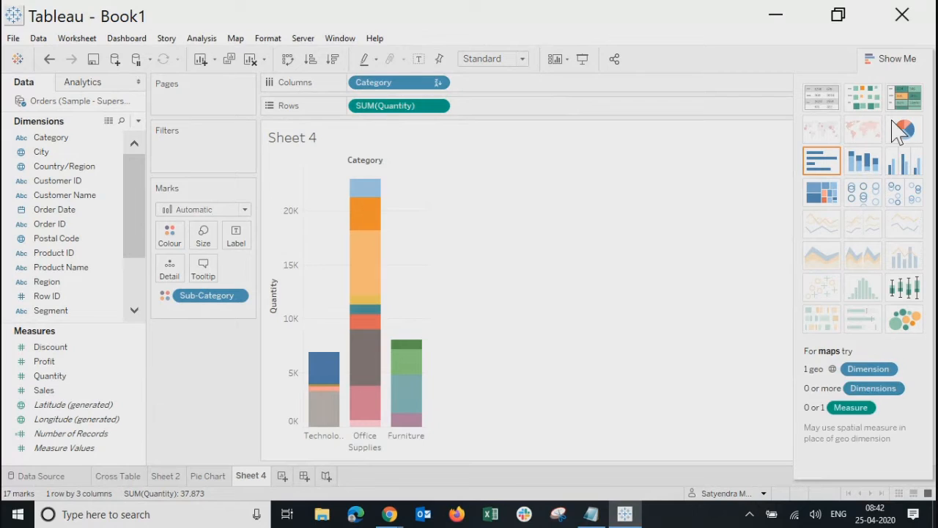
left_click(892, 58)
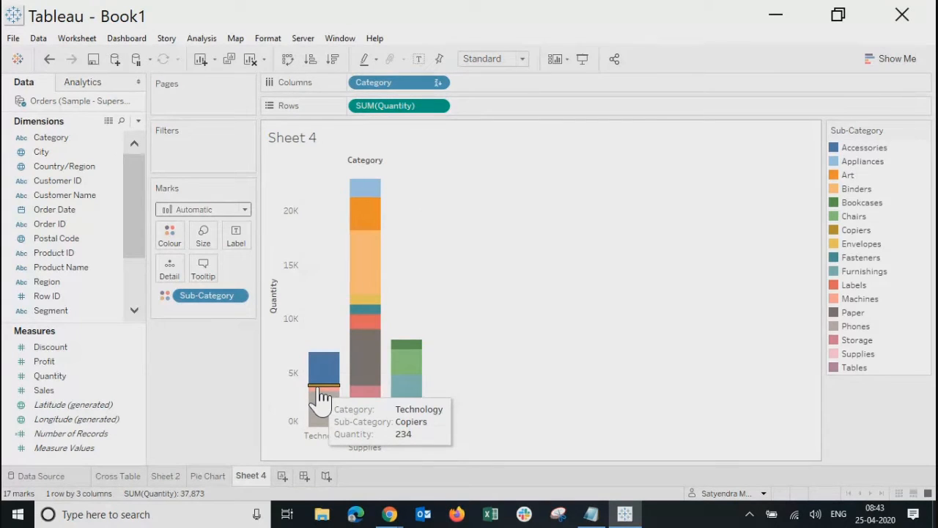
Examine the Sub-Category quantities in the Technology stack and the field requirements for stacked bars in Show Me
mouse_move(323, 418)
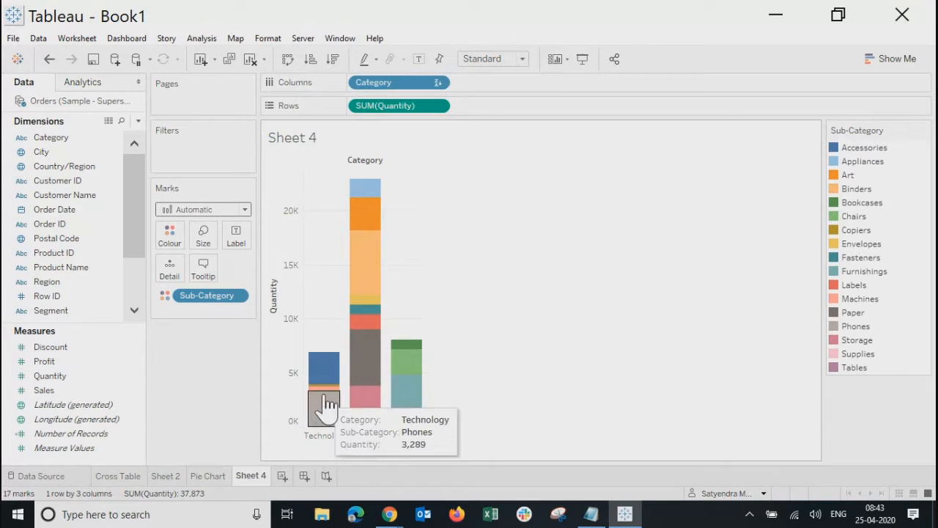
mouse_move(327, 396)
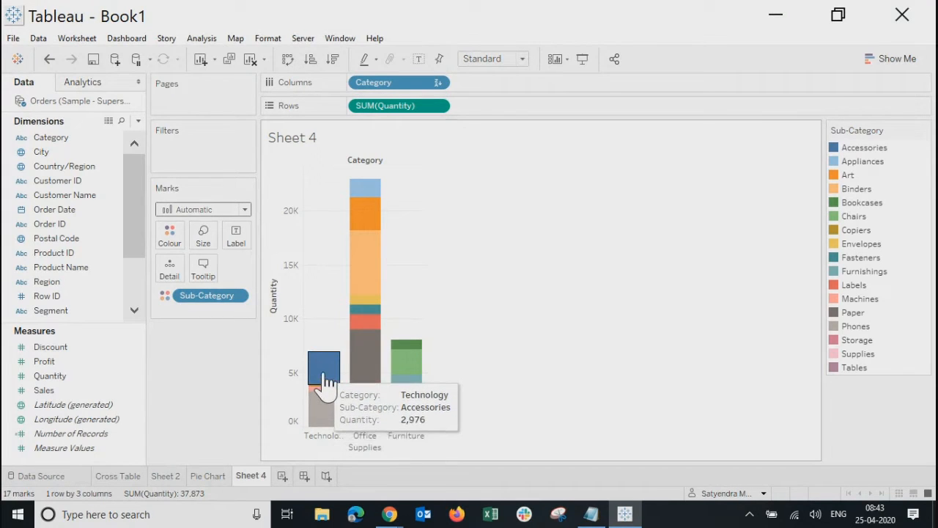
mouse_move(323, 399)
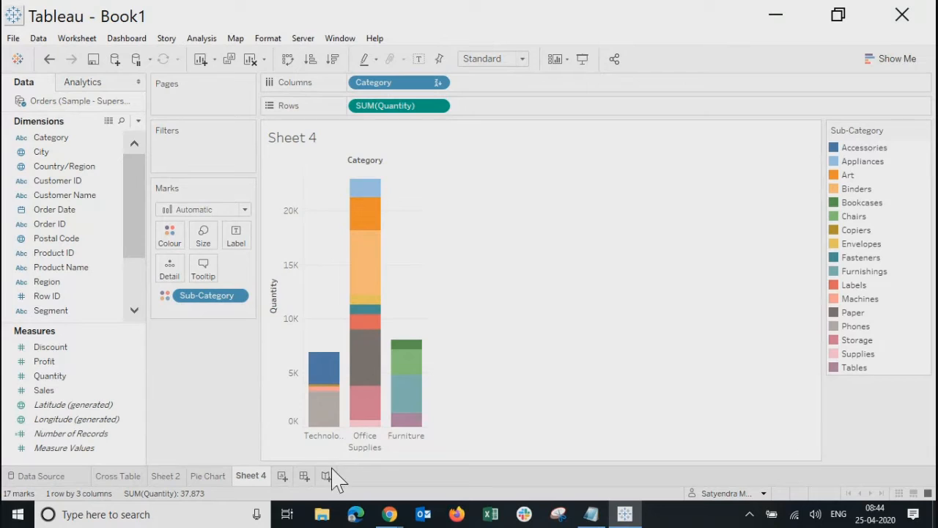
mouse_move(365, 424)
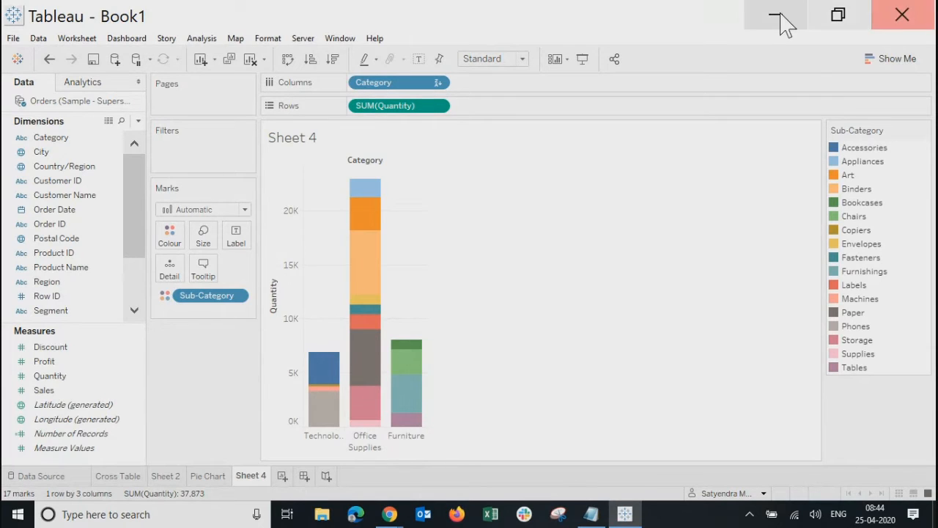
left_click(906, 59)
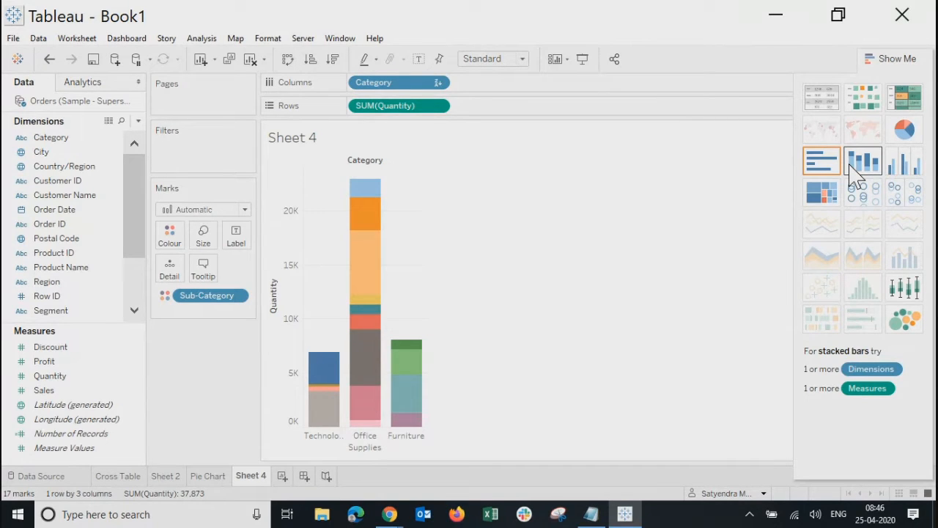
Switch to Chrome and search Google in a new tab for "chart types based on variables"
left_click(388, 515)
left_click(327, 435)
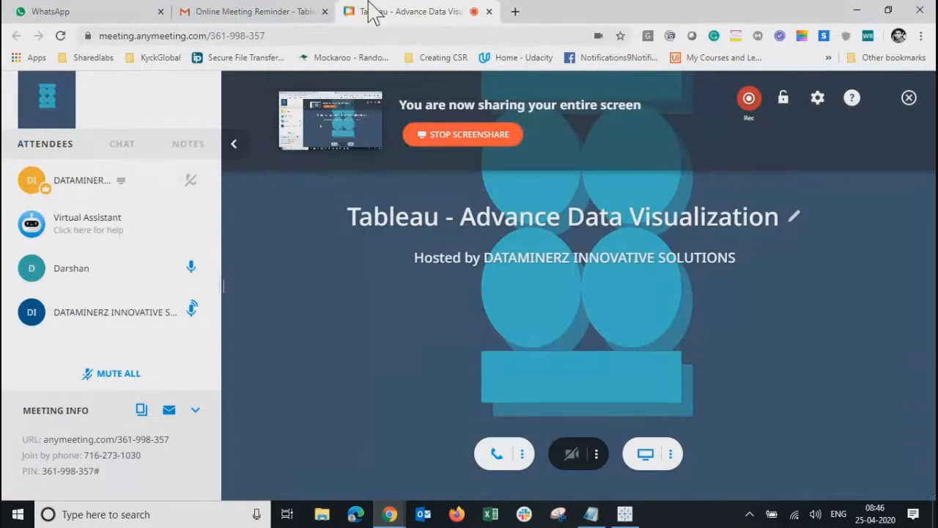
left_click(515, 12)
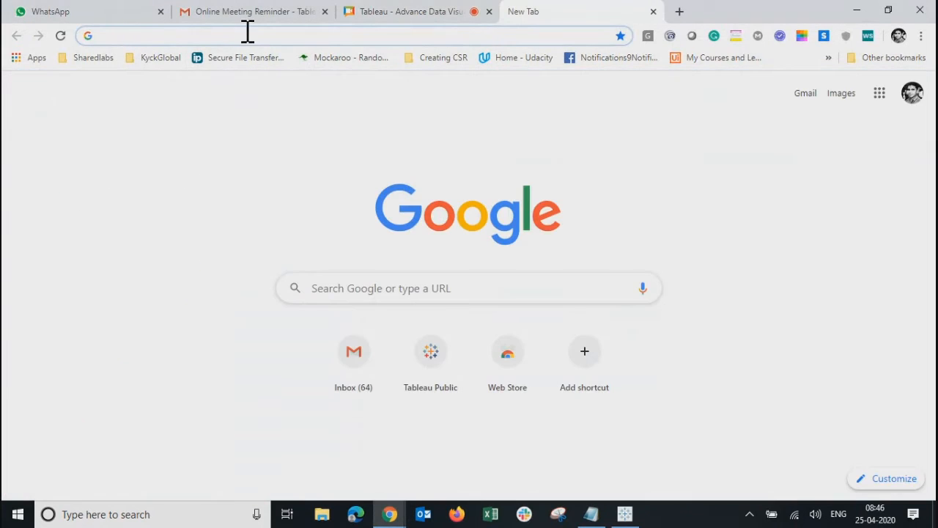
left_click(375, 290)
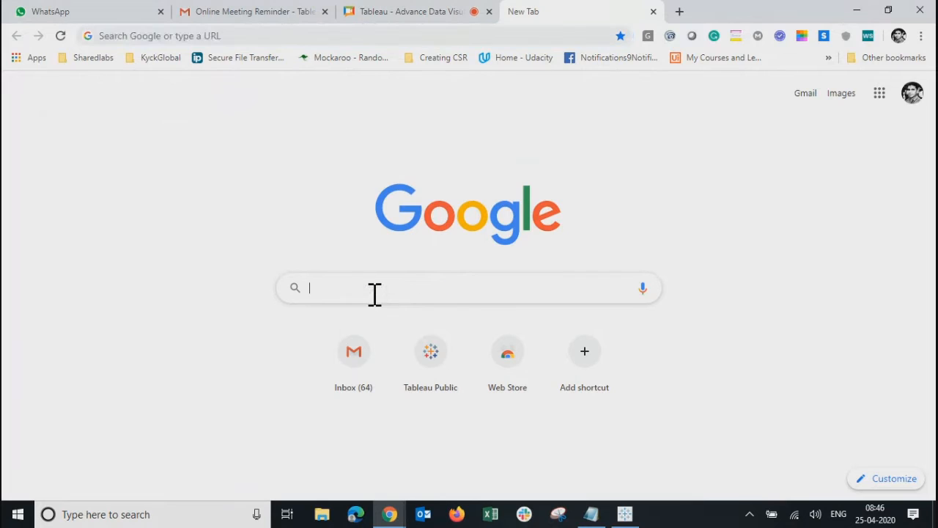
type("chart")
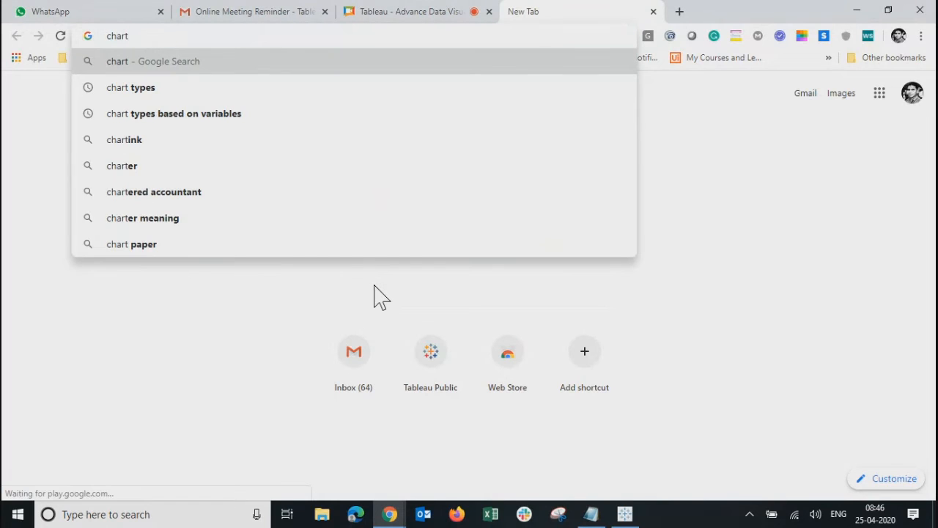
key("Down")
key("Down")
key("Down")
key("Up")
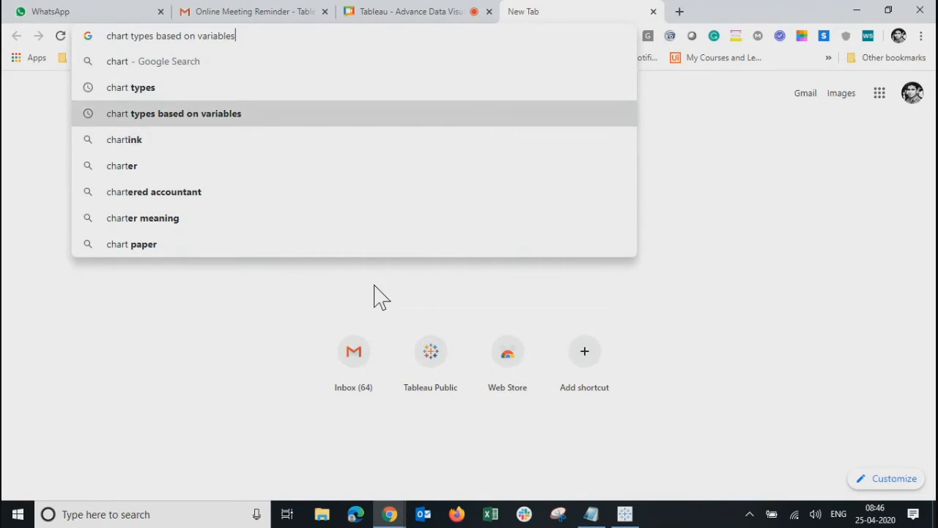
key("Return")
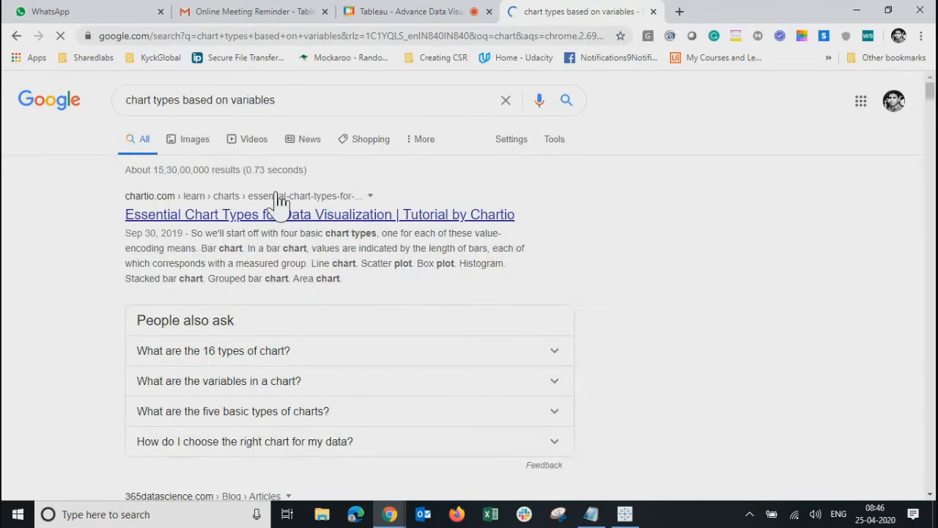
Find the "Chart Suggestions—A Thought-Starter" diagram in the image results, open its source page on mymarketresearchmethods.com and close the search tab
left_click(208, 149)
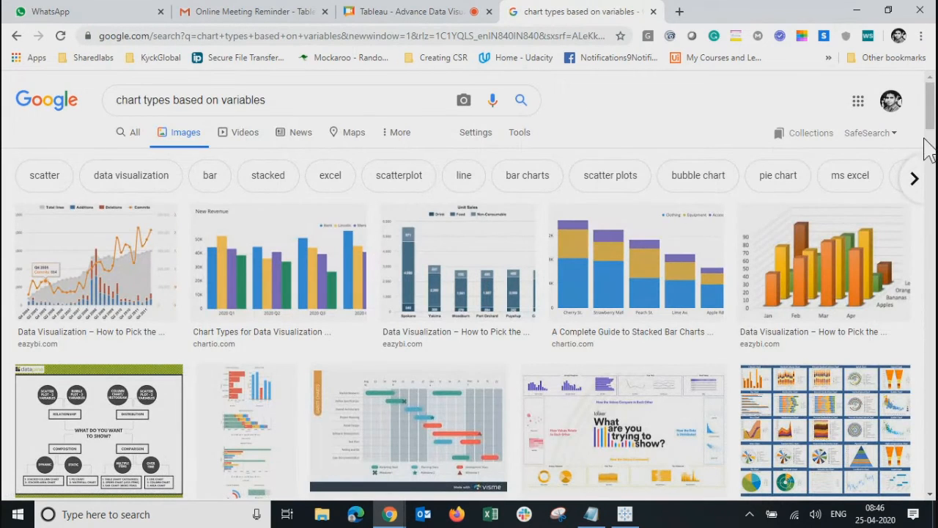
left_click_drag(931, 125, 928, 295)
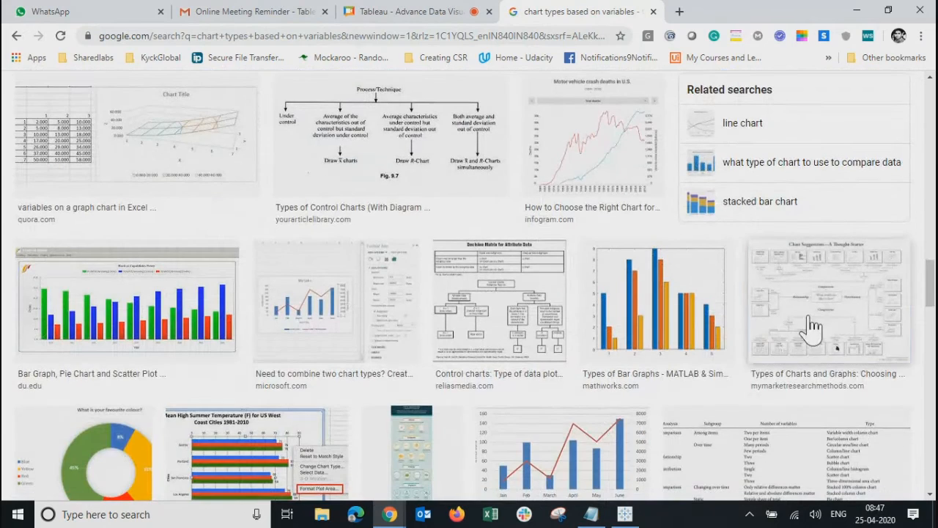
left_click(809, 320)
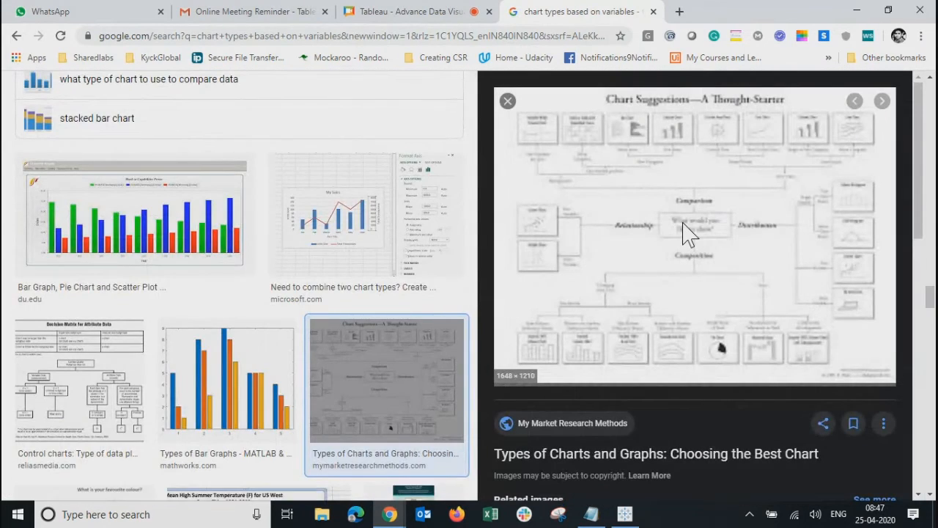
left_click(685, 234)
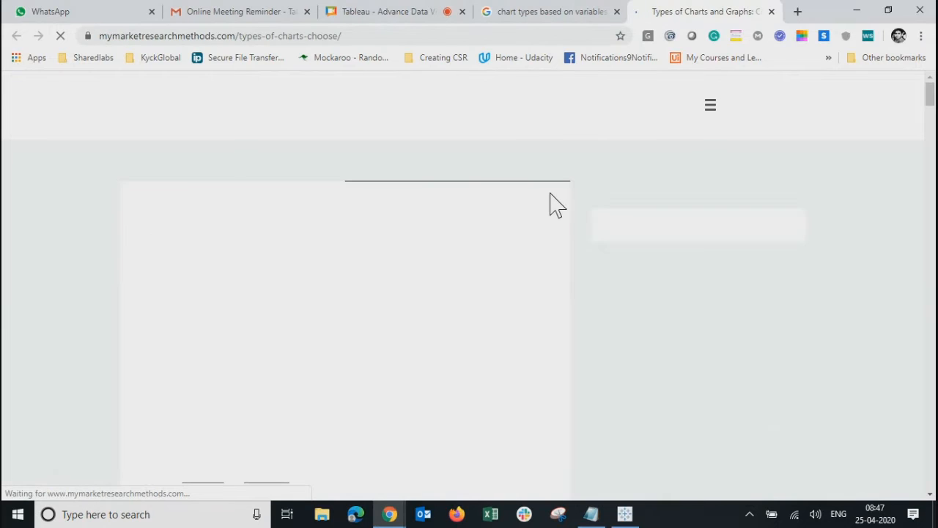
left_click(616, 11)
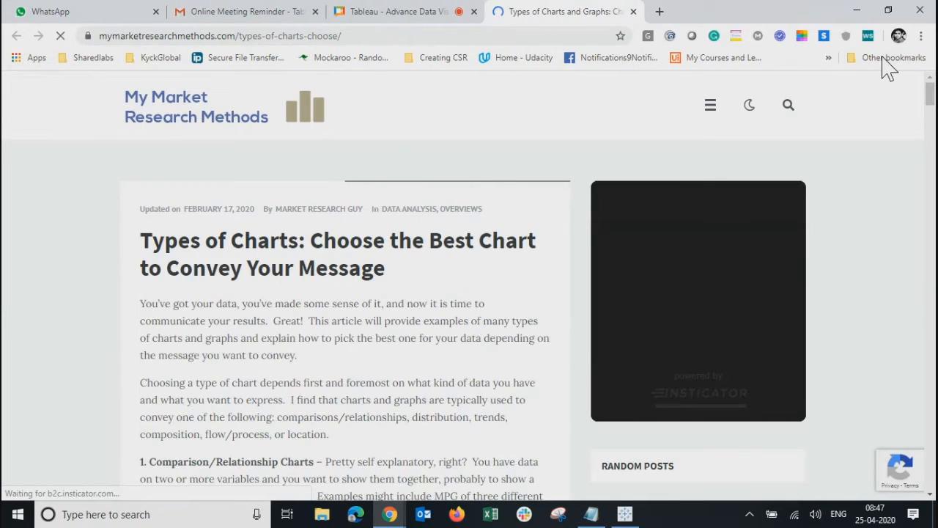
Save the "Chart Suggestions—A Thought-Starter" diagram from the page to the Desktop as chart-types-choosing-the-right-one.png
left_click_drag(930, 96, 930, 100)
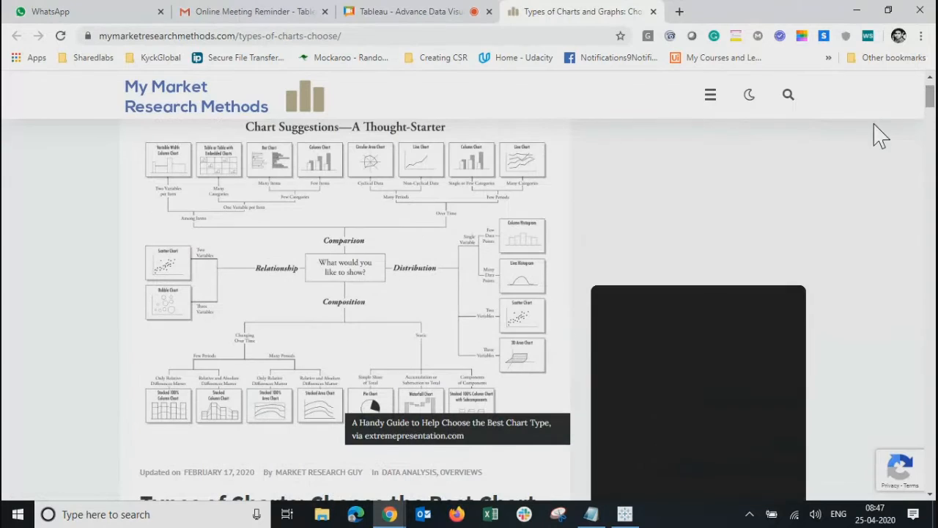
right_click(367, 256)
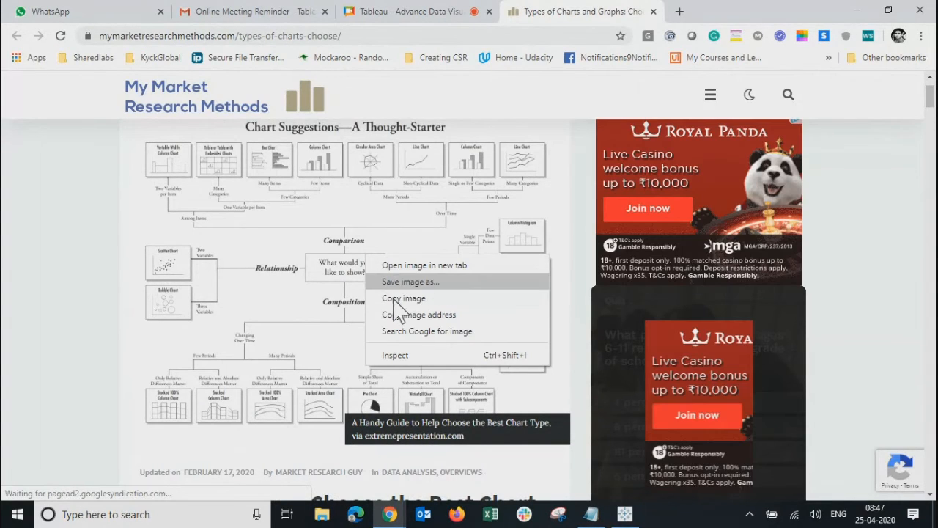
left_click(398, 298)
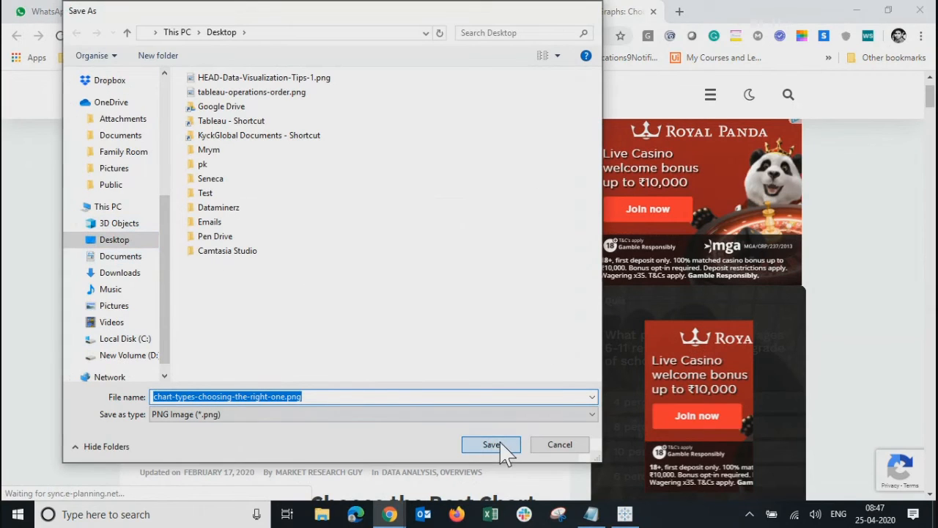
left_click(491, 445)
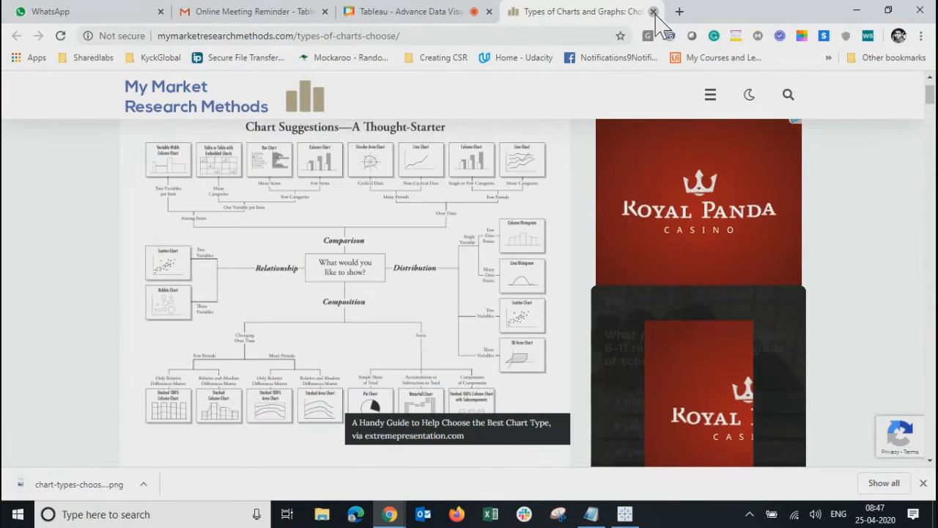
Close the chart types article and open the downloaded chart-types-choosing-the-right-one.png image
left_click(654, 11)
left_click(144, 484)
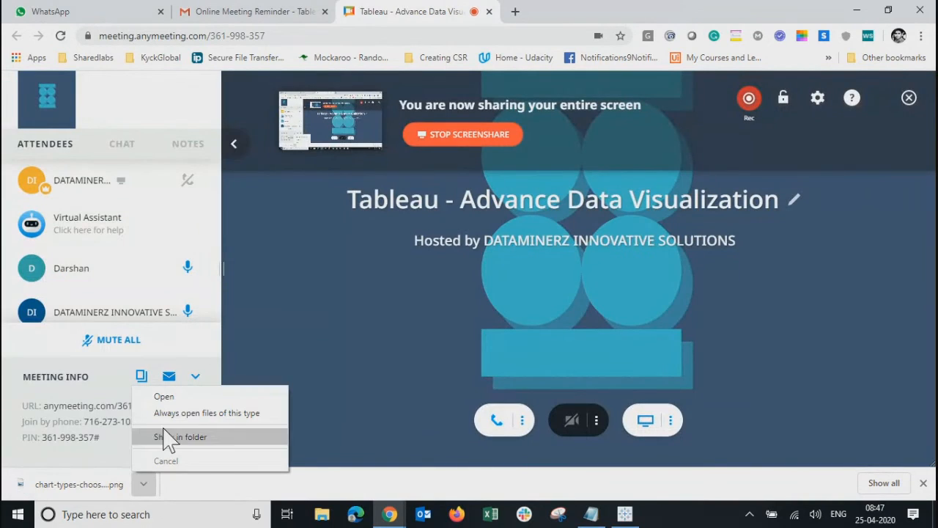
left_click(165, 397)
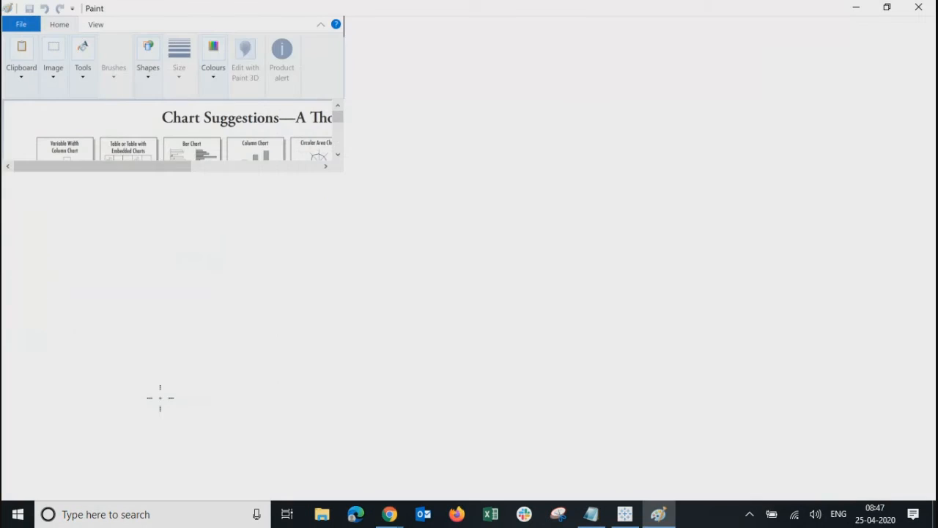
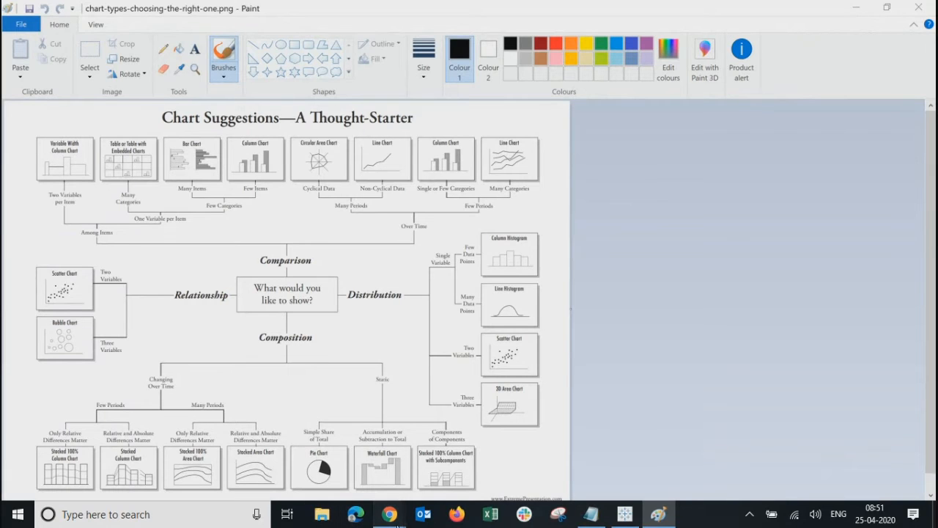
Switch back to Tableau and examine the Sub-Category quantities in the Office Supplies stack
left_click(383, 517)
left_click(625, 520)
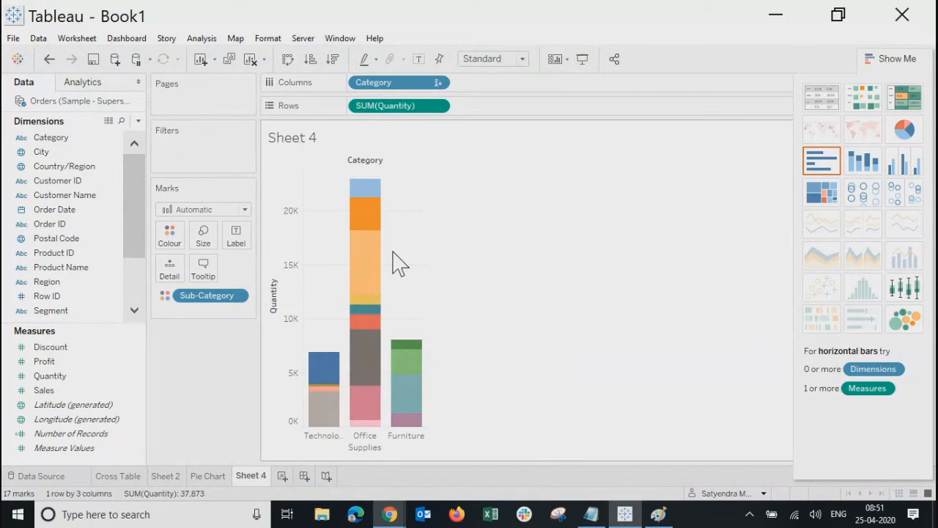
mouse_move(367, 261)
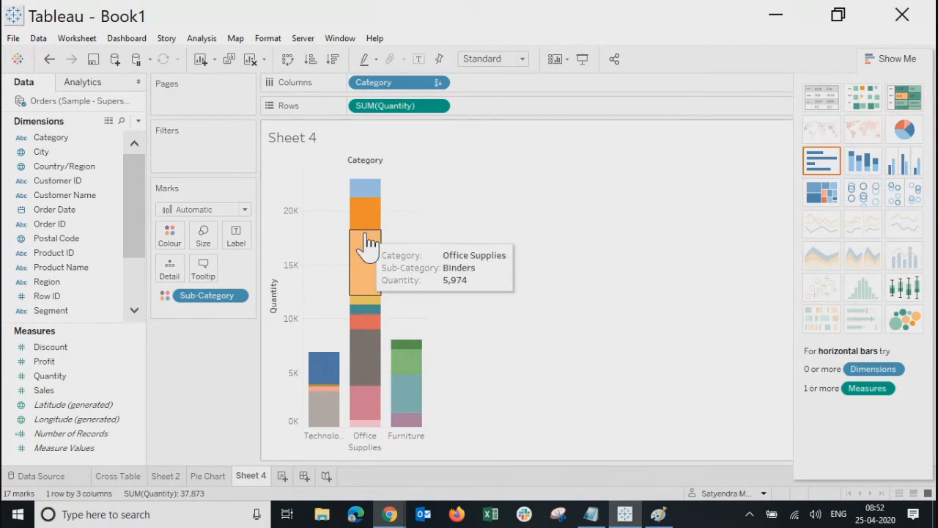
mouse_move(367, 212)
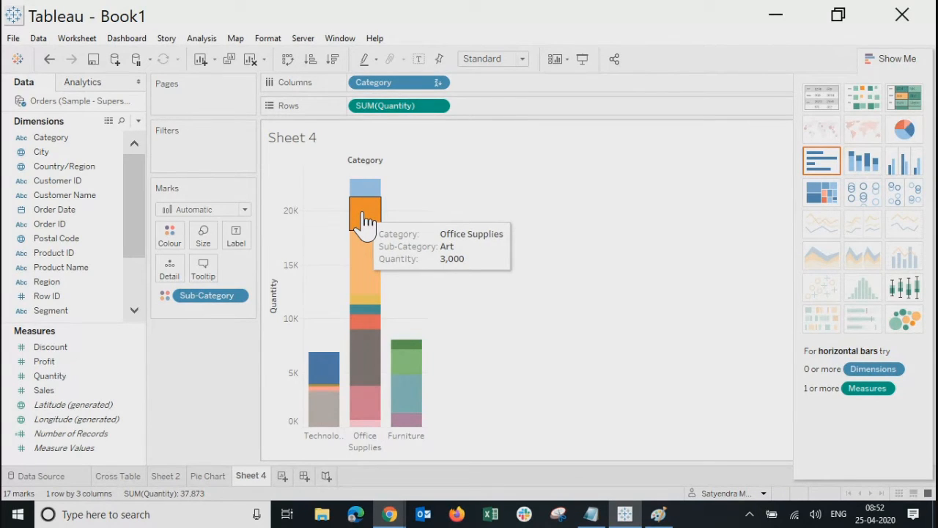
mouse_move(369, 410)
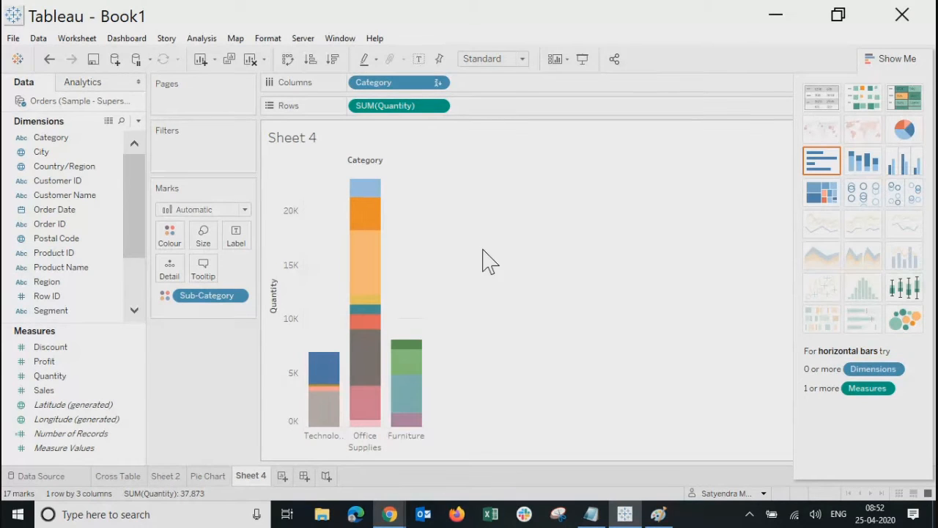
Convert the stacked chart to side-by-side bars with Show Me and hide the chart suggestions
left_click(909, 167)
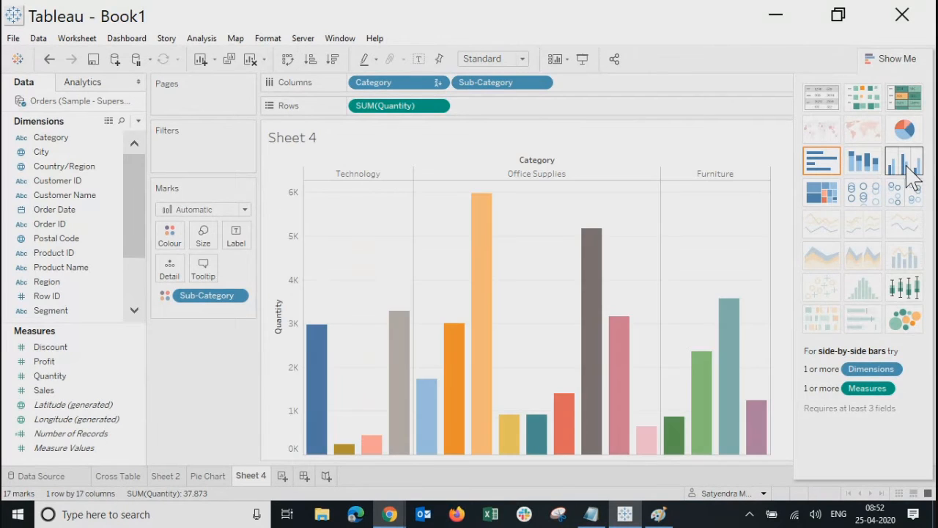
left_click(907, 63)
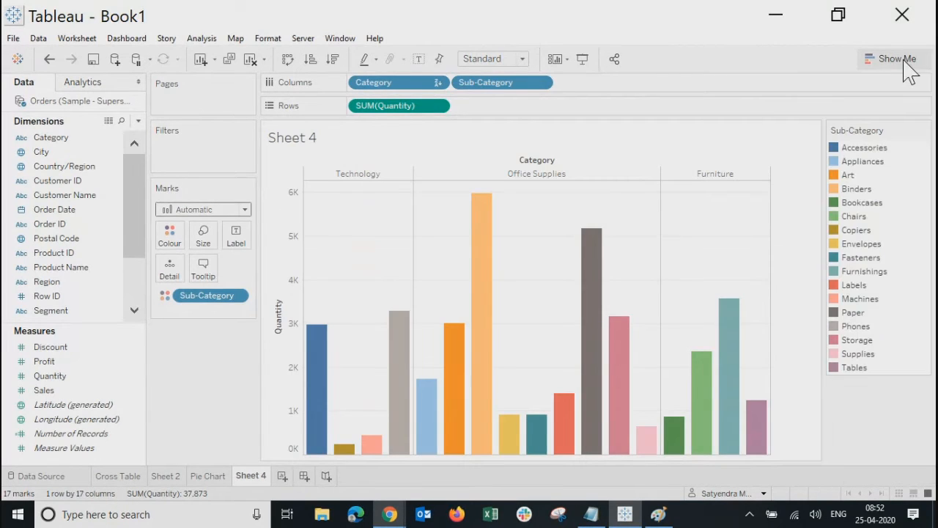
Highlight the Technology, Office Supplies and Furniture bar groups one at a time to compare them, and clear the highlight
left_click(357, 176)
left_click(535, 176)
left_click(727, 175)
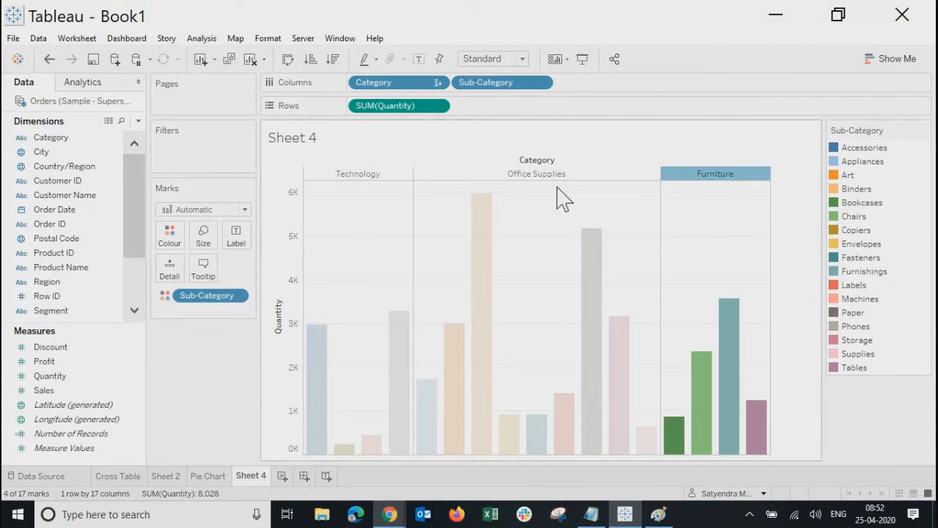
left_click(543, 176)
left_click(342, 176)
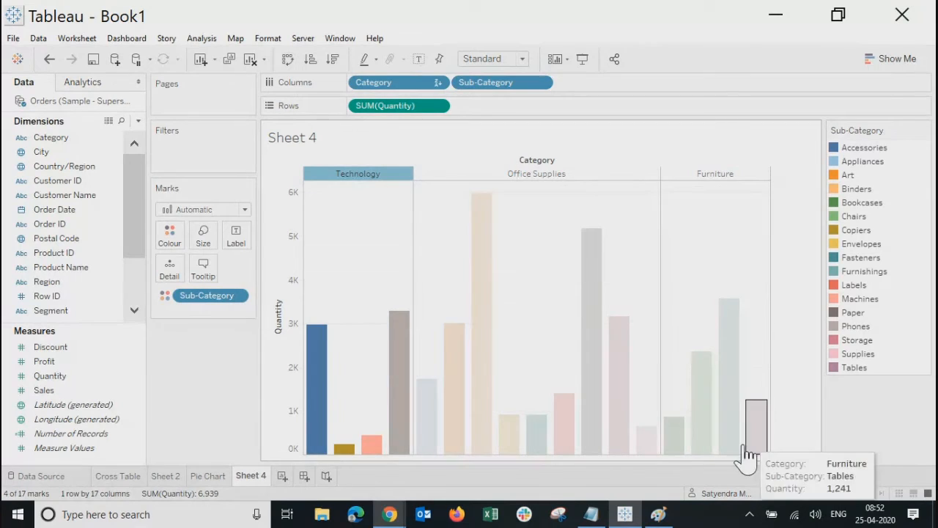
left_click(791, 446)
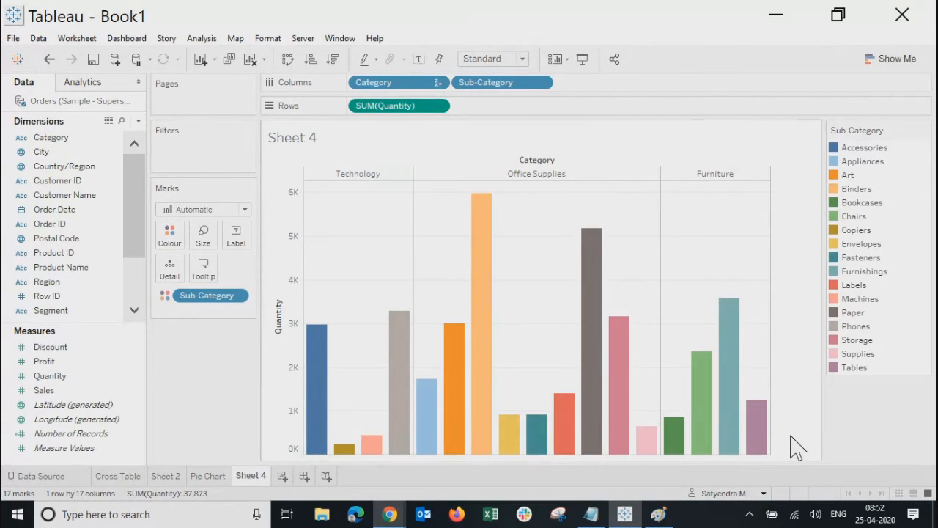
Show mark labels on the bars, and swap rows and columns to view horizontal bars before restoring the vertical layout
left_click(236, 236)
left_click(271, 270)
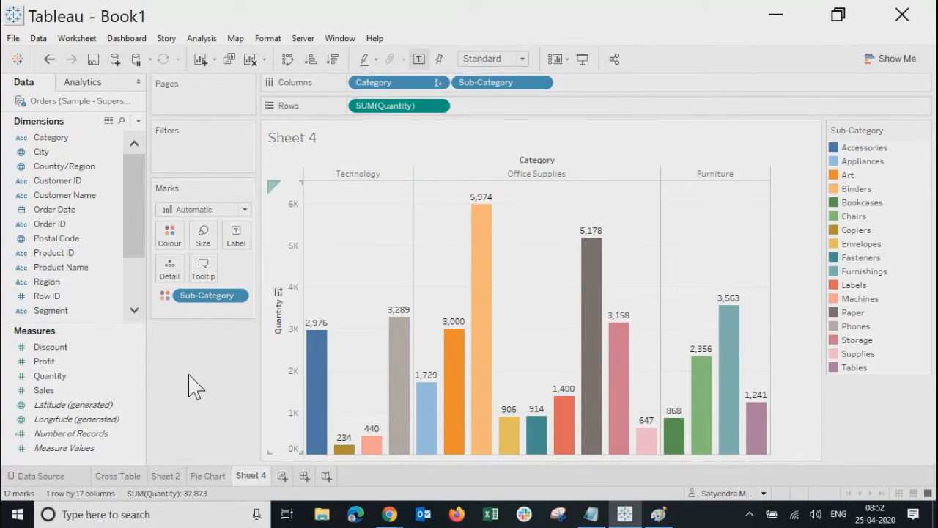
left_click(287, 58)
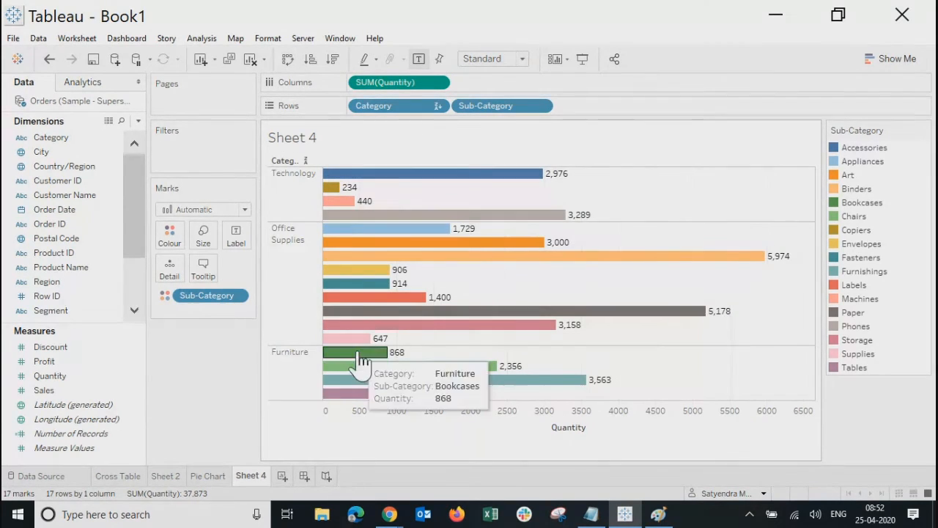
left_click(288, 59)
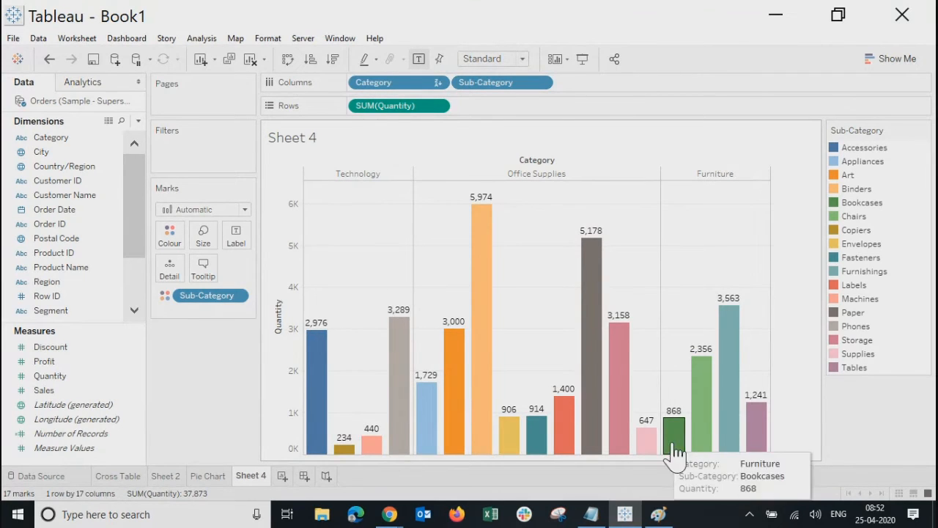
Sort the Sub-Category bars by descending Quantity and size the bars by Profit
left_click(278, 294)
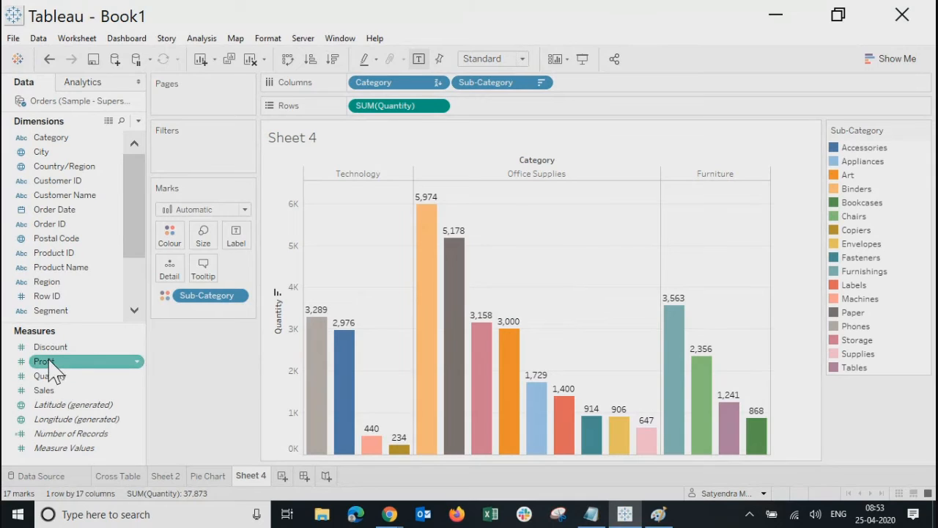
left_click_drag(50, 363, 203, 242)
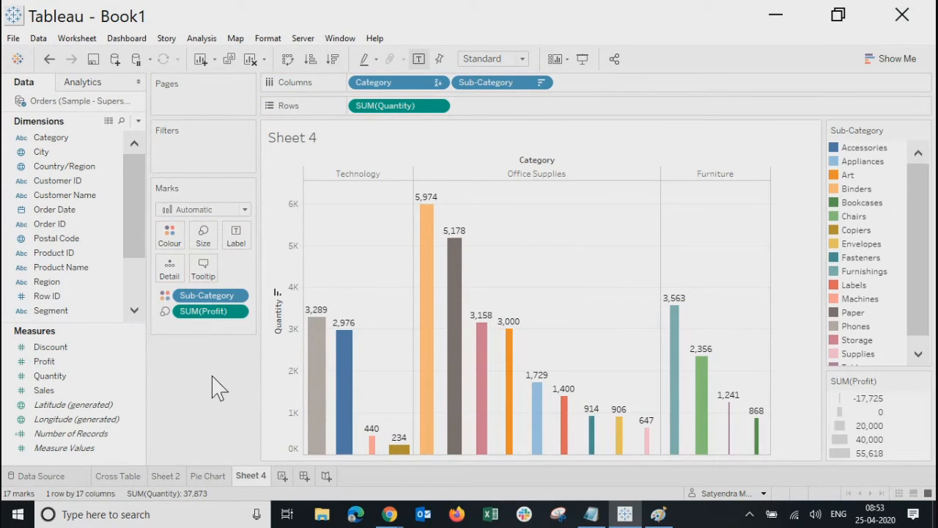
Examine Profit and Quantity for the Bookcases and Tables bars, compare Phones with Binders by selecting both, and clear the selection
mouse_move(759, 454)
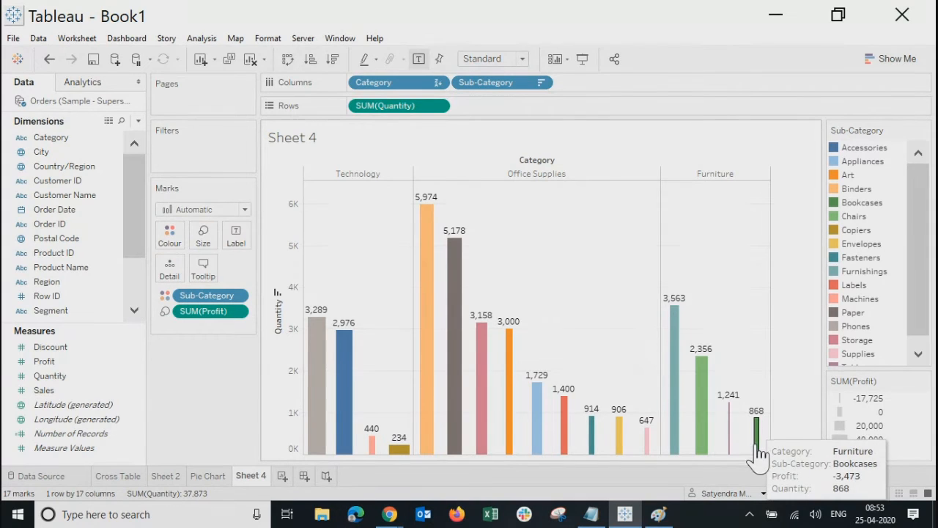
mouse_move(728, 451)
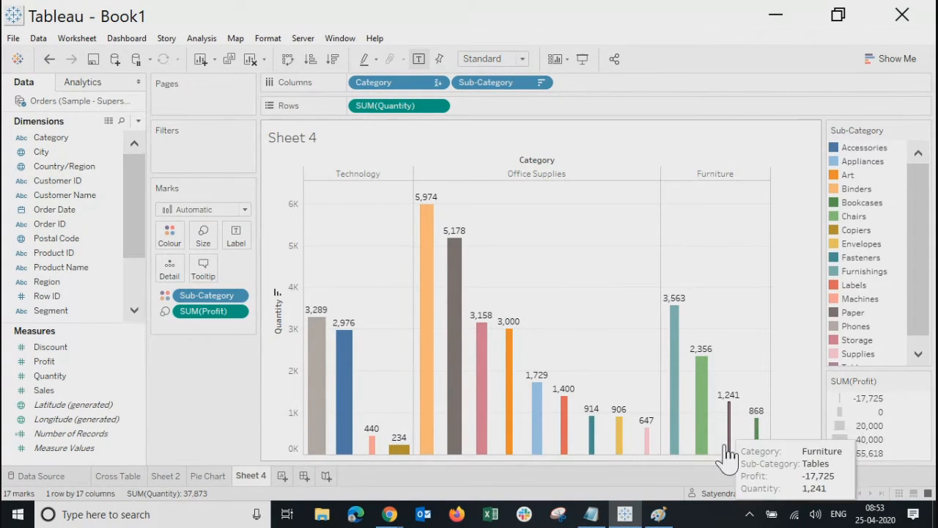
mouse_move(314, 402)
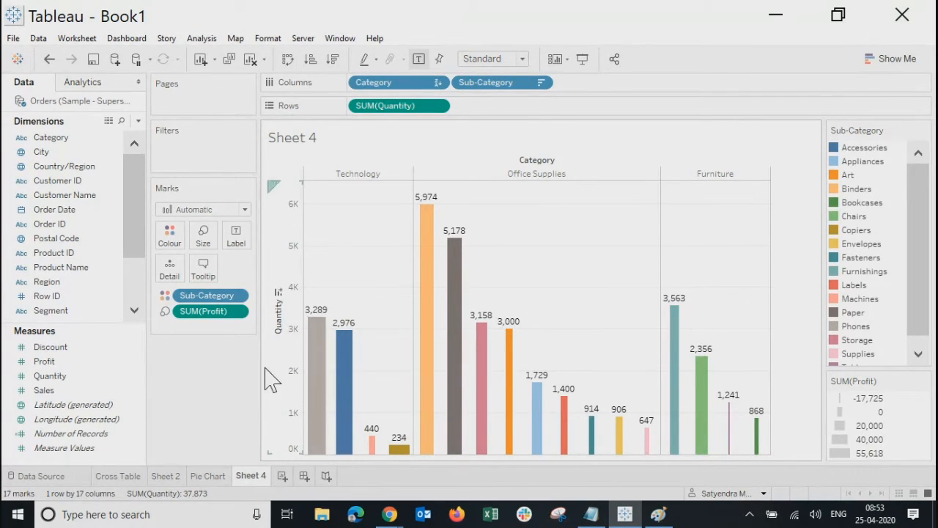
left_click(319, 366)
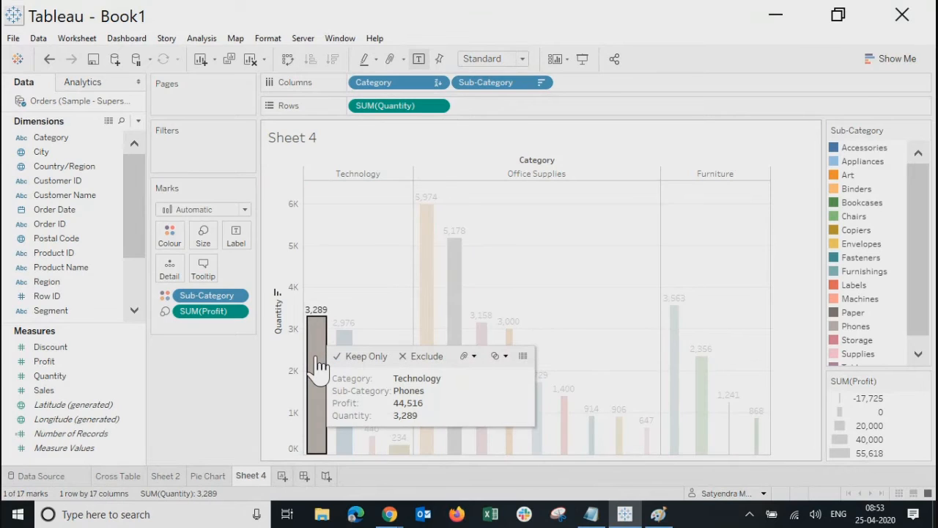
left_click(430, 292, "ctrl")
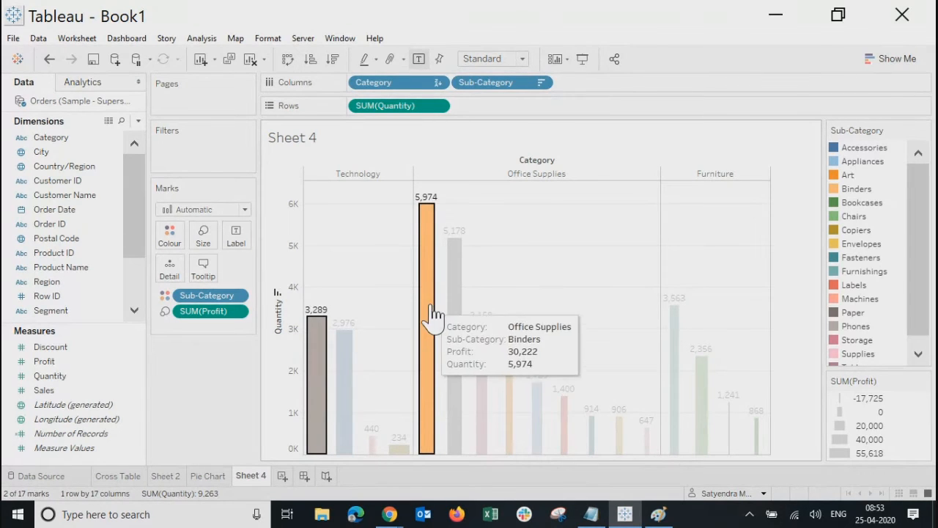
mouse_move(323, 343)
mouse_move(428, 203)
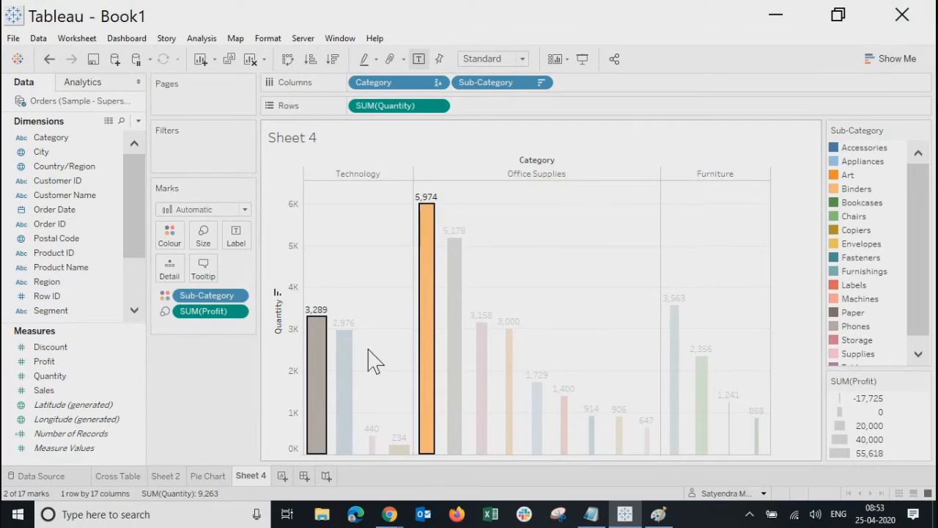
mouse_move(315, 323)
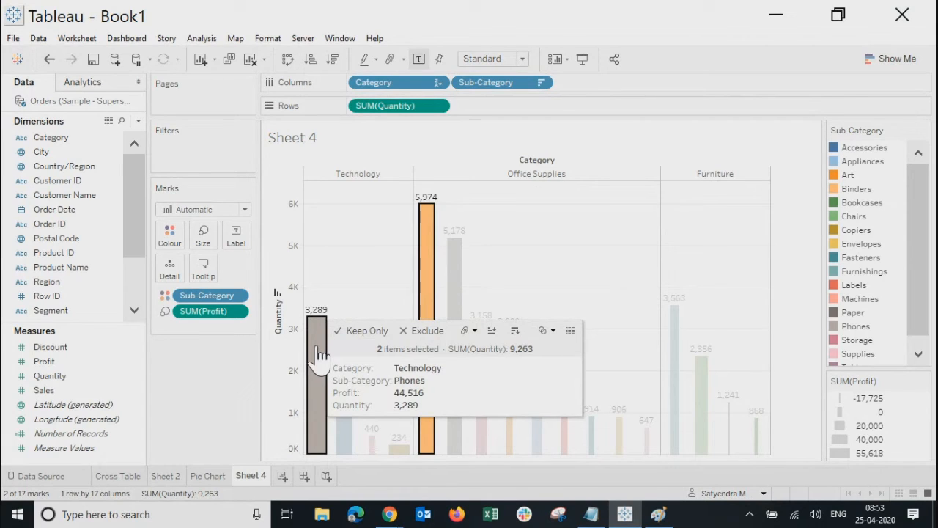
mouse_move(425, 267)
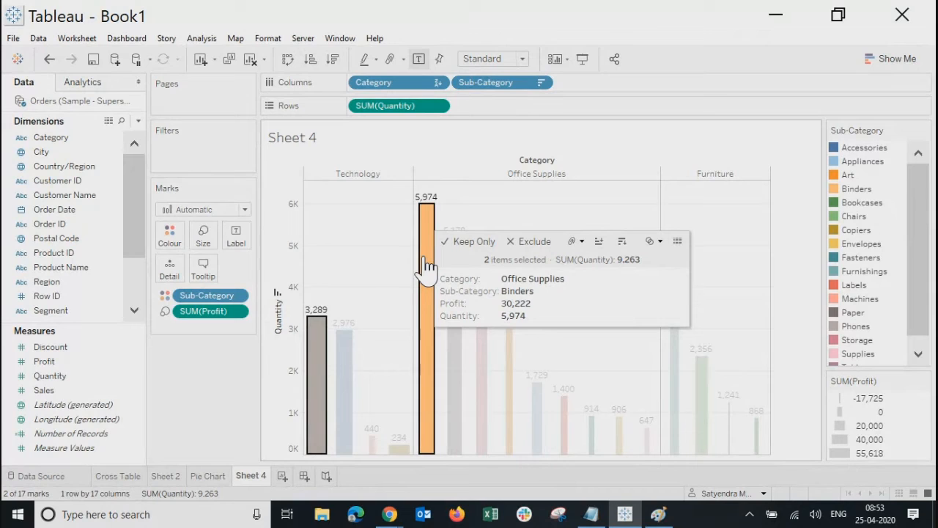
key("Escape")
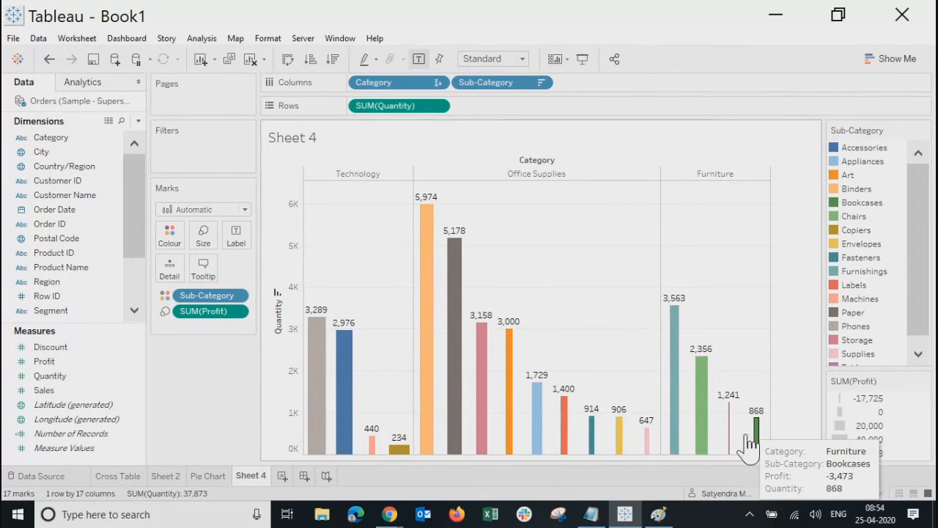
Examine how bar width reflects Profit for Supplies, Machines, Art, Phones and Tables
mouse_move(652, 448)
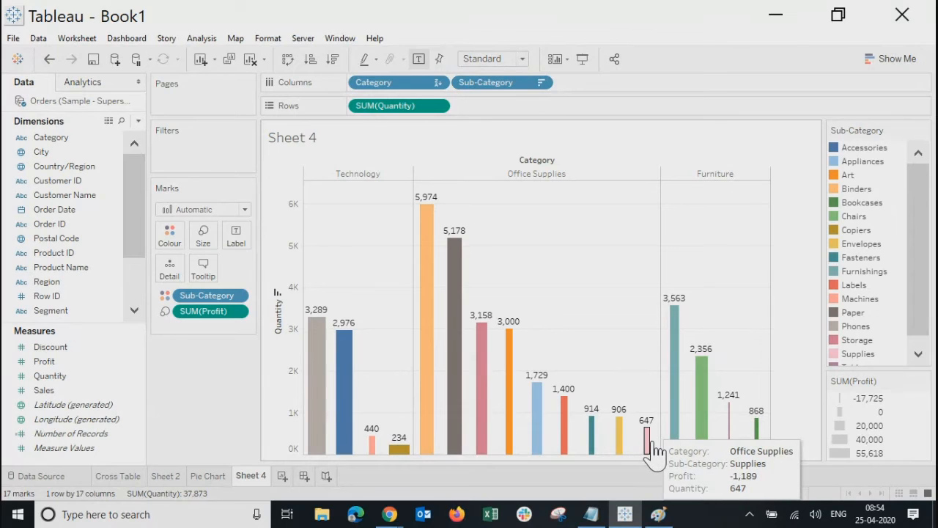
mouse_move(374, 456)
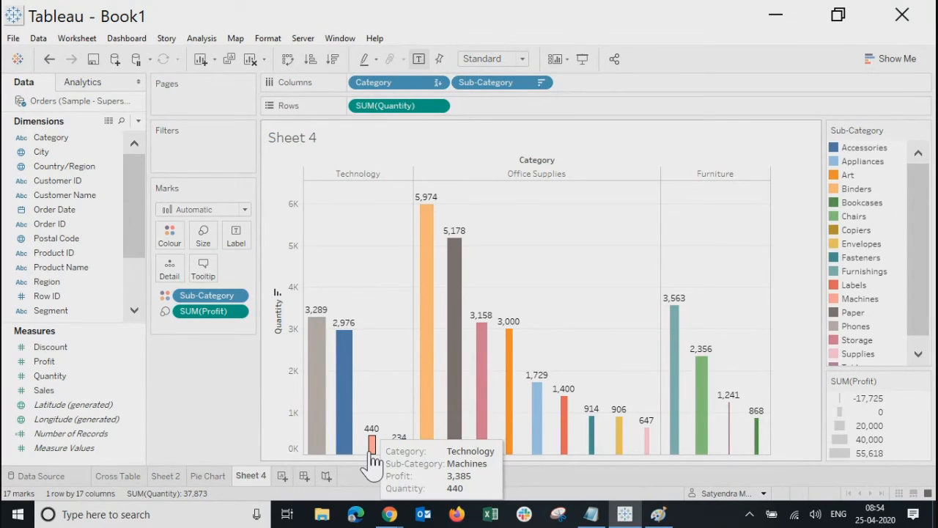
mouse_move(509, 455)
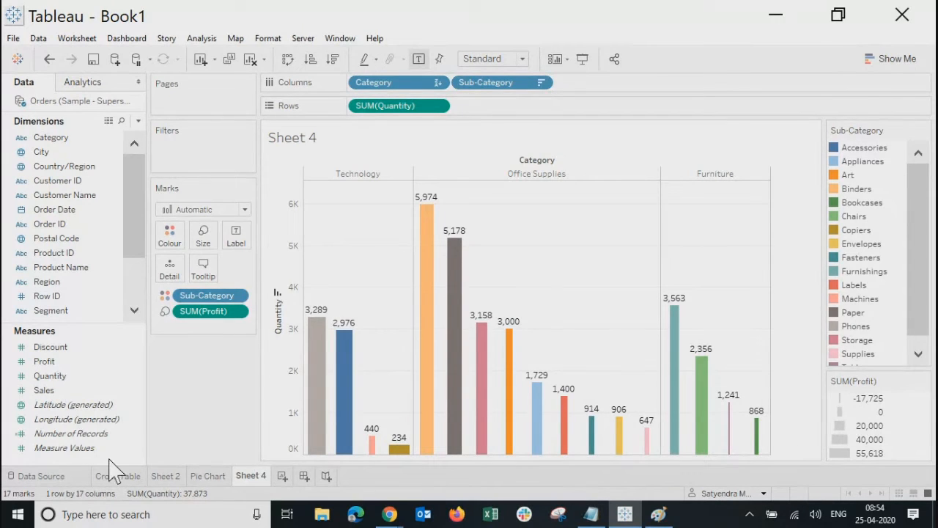
left_click(321, 382)
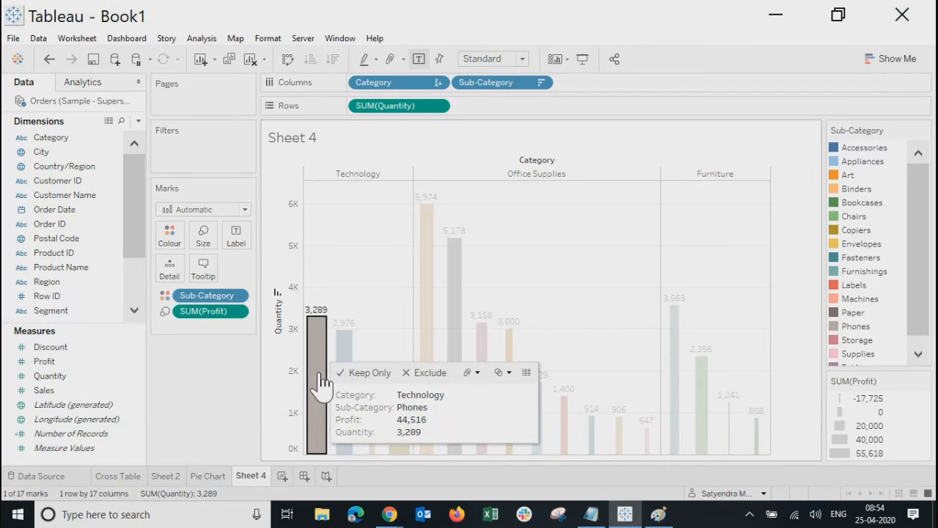
left_click(233, 346)
mouse_move(731, 416)
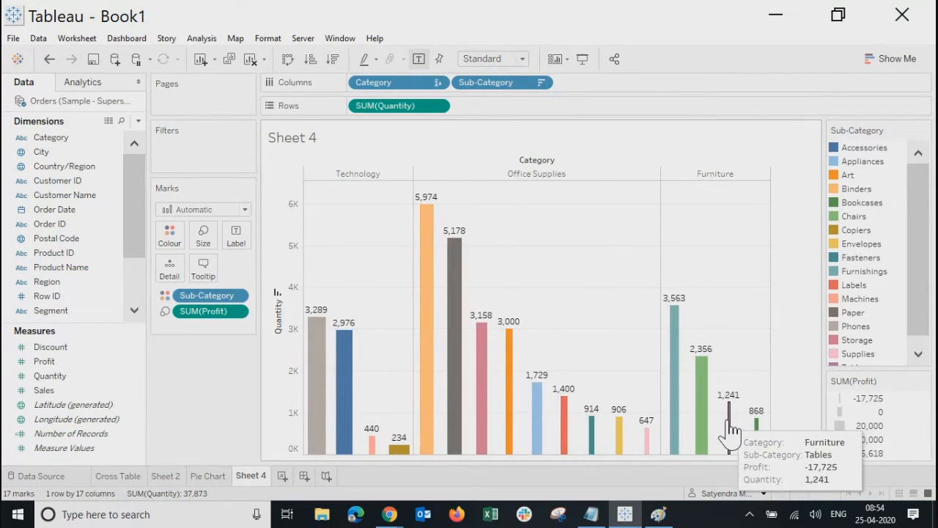
Select the Tables bar to examine its Profit and Quantity, and clear the selection
left_click(733, 432)
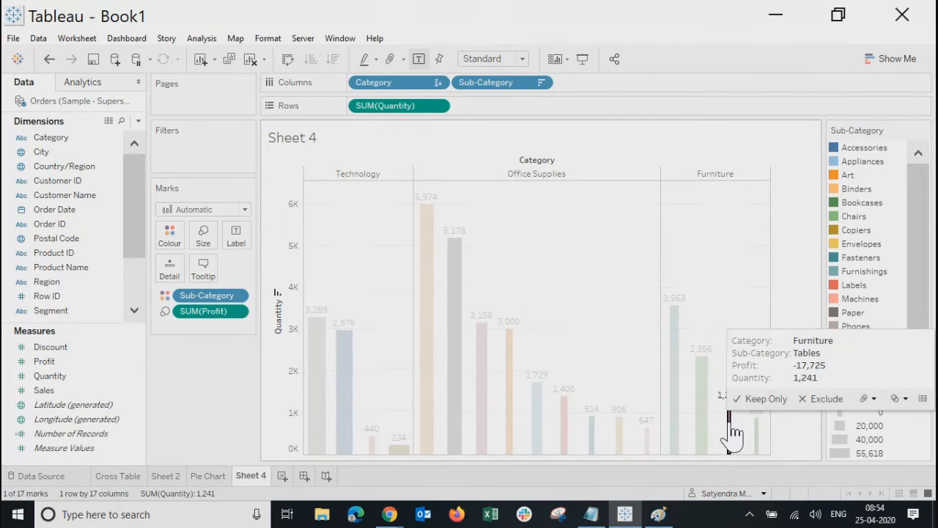
left_click(220, 326)
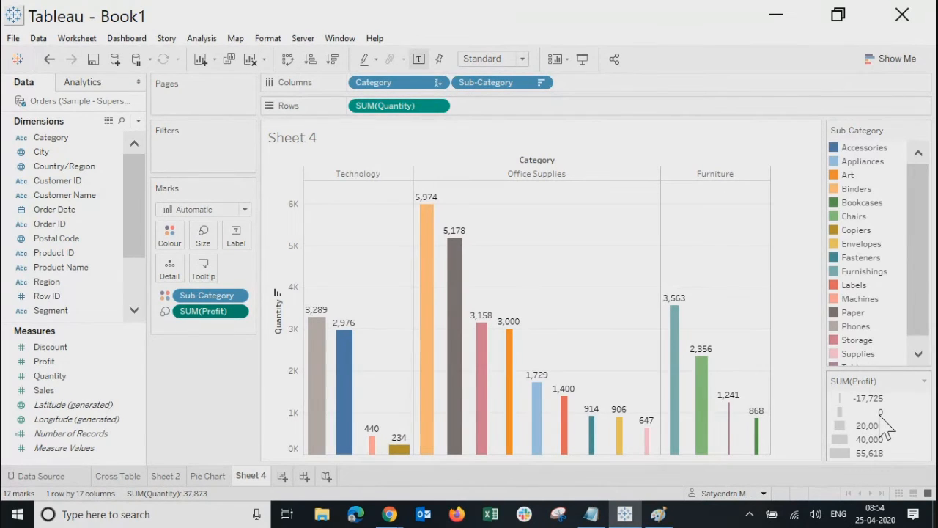
Hide the SUM(Profit) size legend and bring it back by resetting the worksheet's cards
left_click(924, 380)
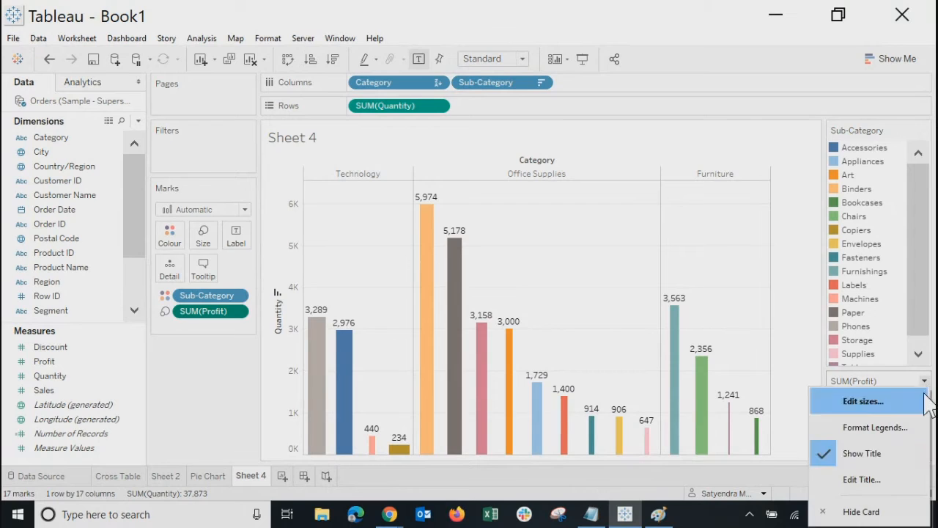
left_click(860, 513)
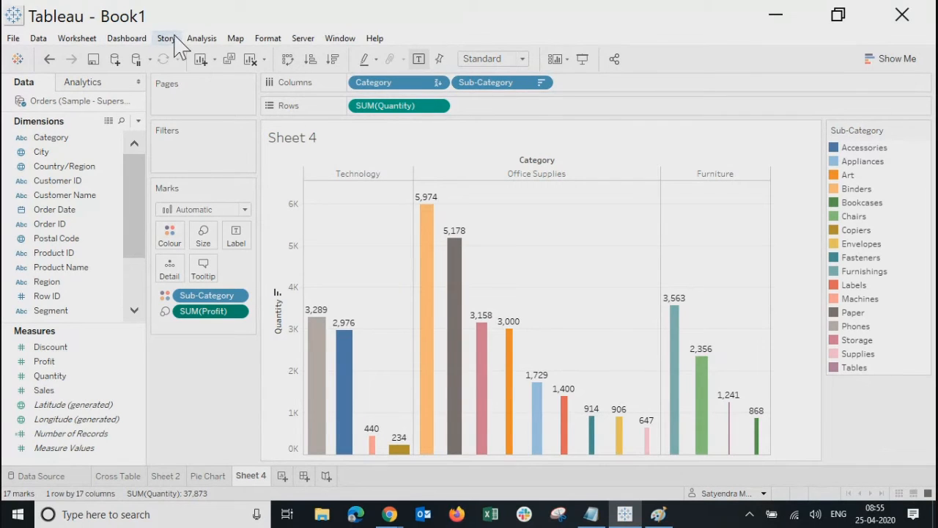
left_click(77, 38)
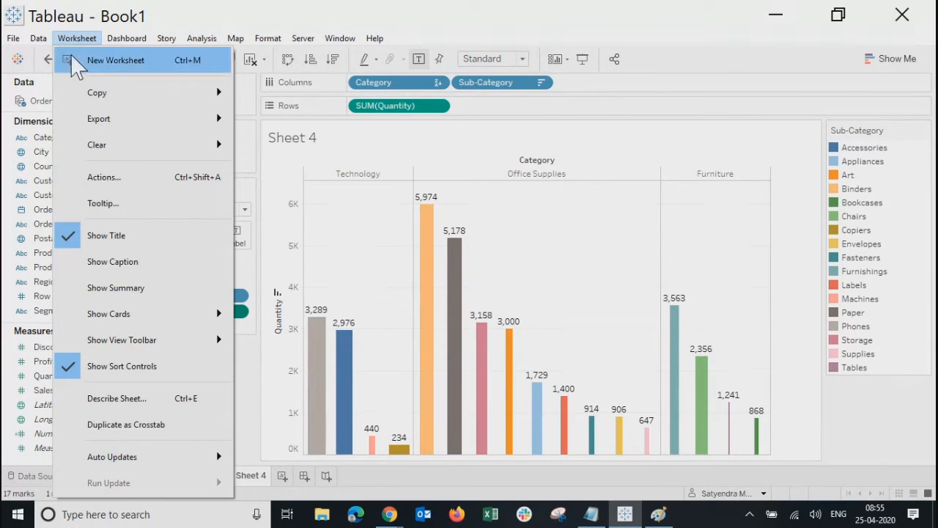
mouse_move(147, 315)
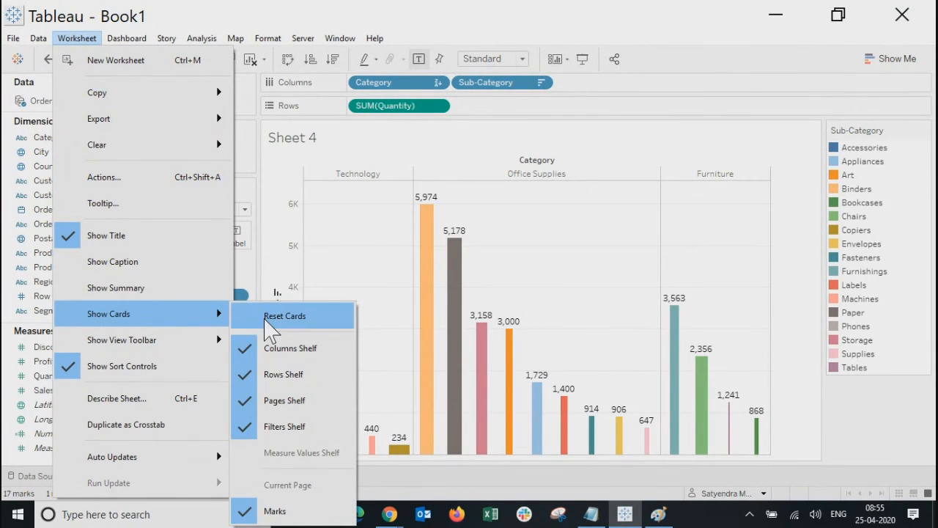
left_click(279, 316)
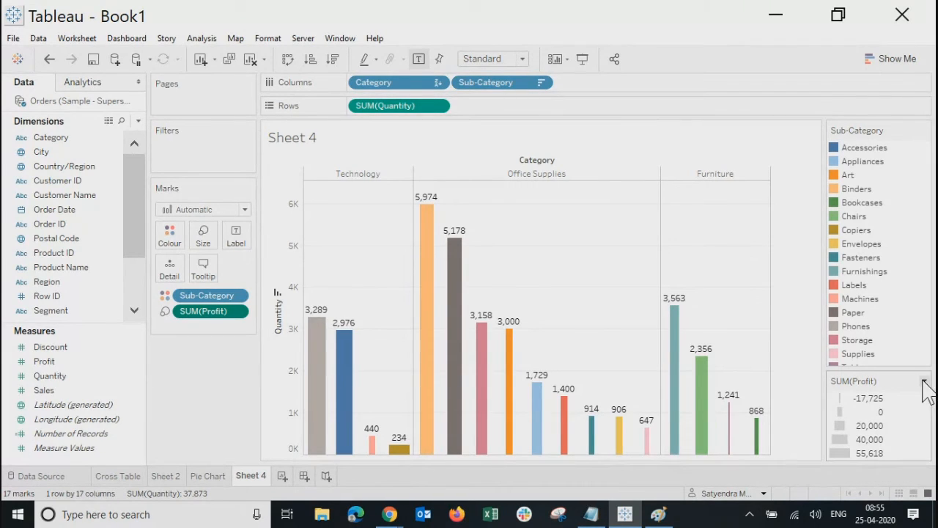
Hide the Filters and Columns shelves, and restore both by resetting the worksheet's cards
left_click(924, 381)
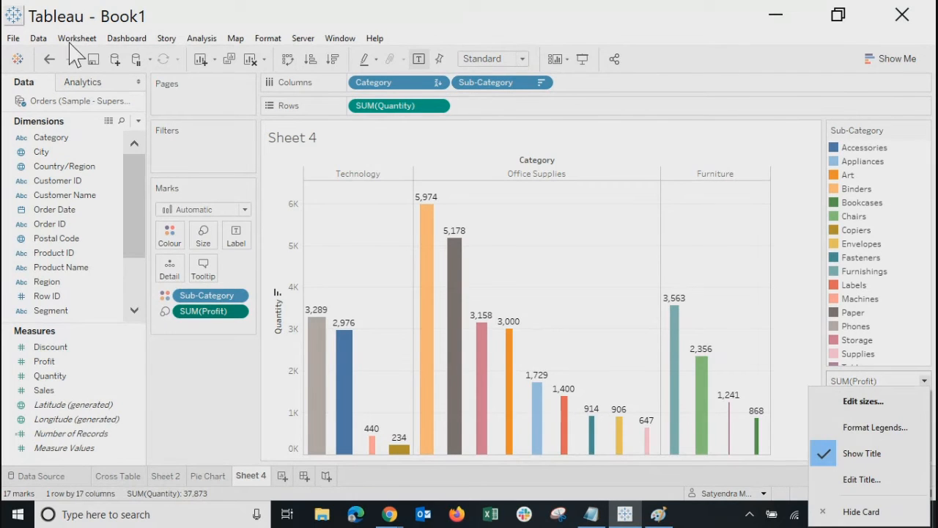
left_click(77, 38)
mouse_move(156, 315)
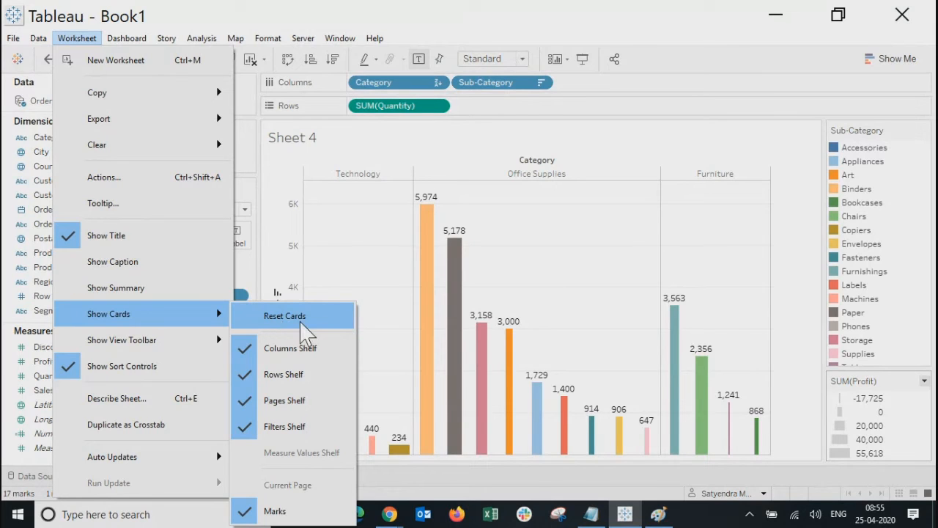
left_click(256, 431)
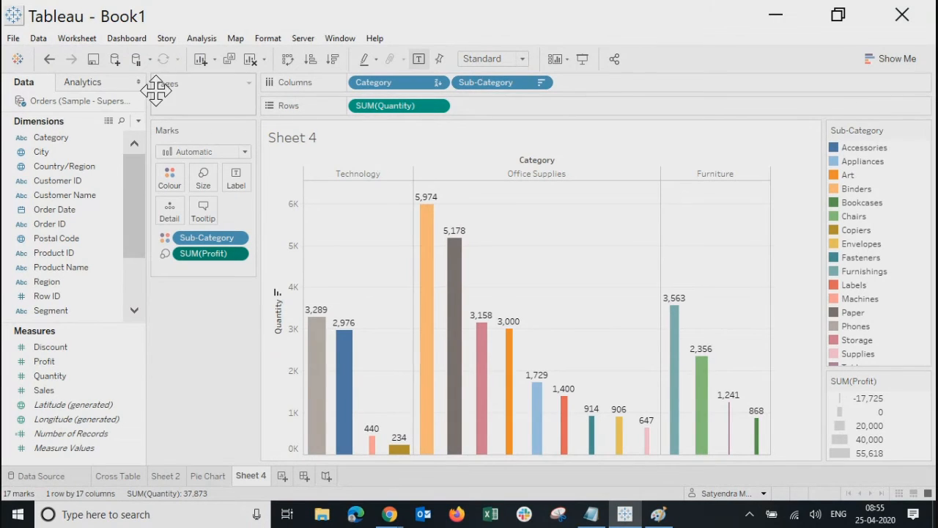
left_click(87, 41)
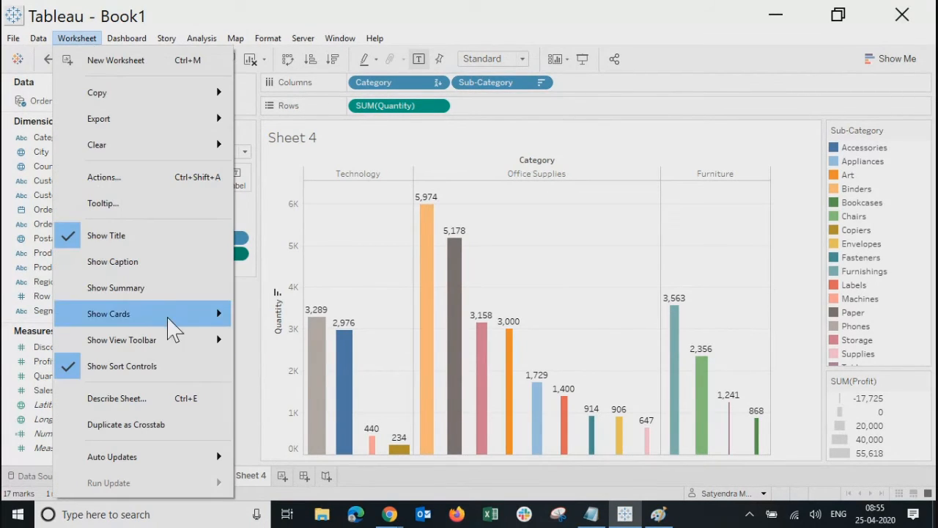
left_click(248, 374)
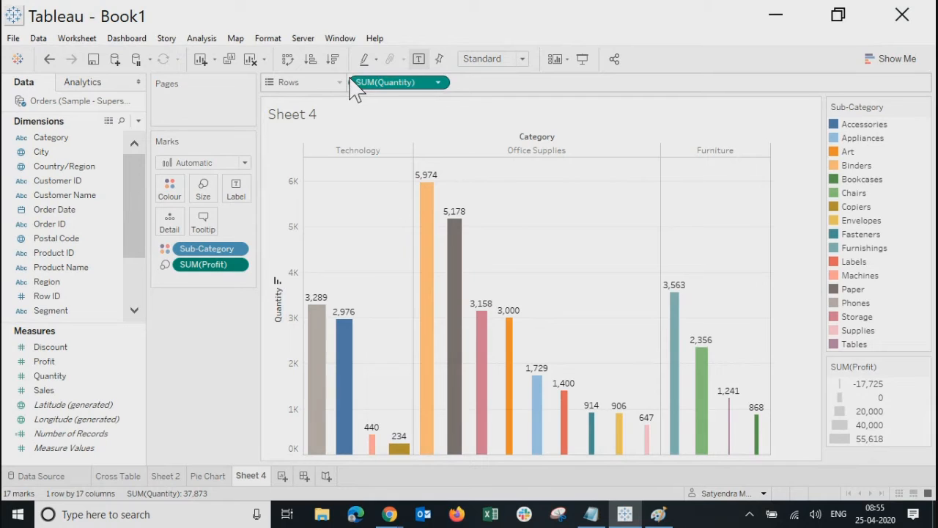
left_click(78, 38)
mouse_move(168, 321)
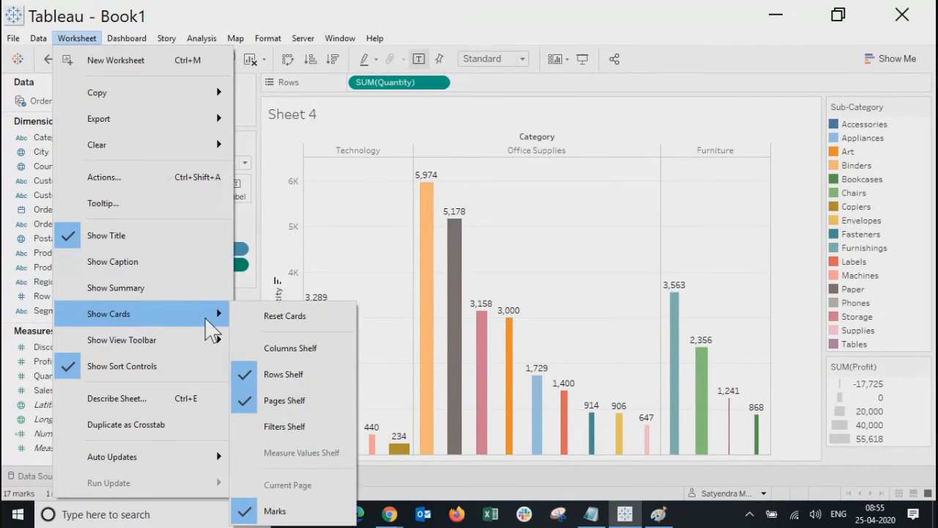
left_click(293, 319)
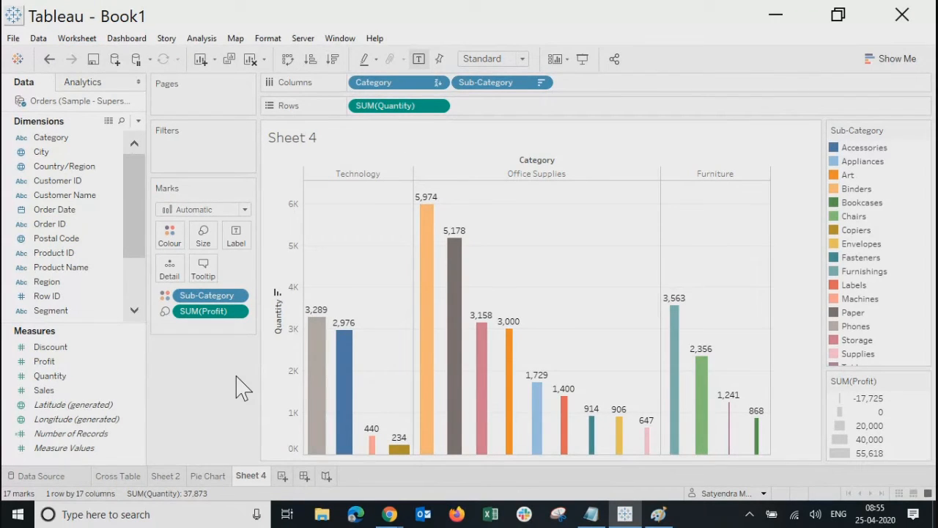
Hide the SUM(Profit) size legend card
left_click(925, 380)
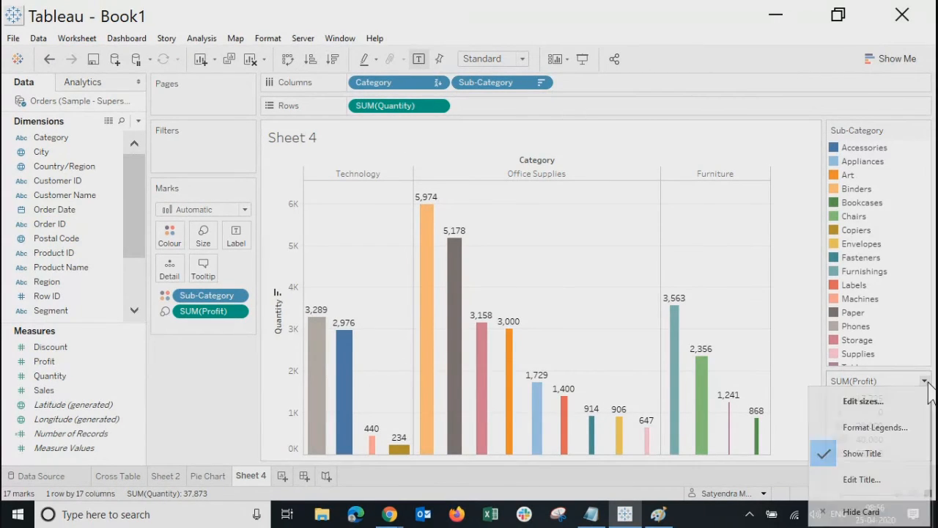
left_click(890, 511)
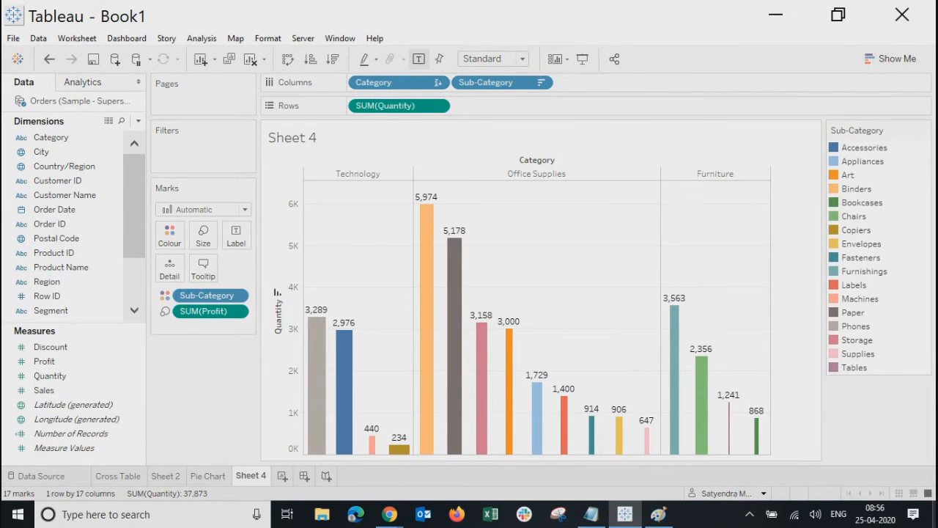
Examine which Show Me chart types are offered for Sheet 4, the Pie Chart sheet and Sheet 2
left_click(899, 60)
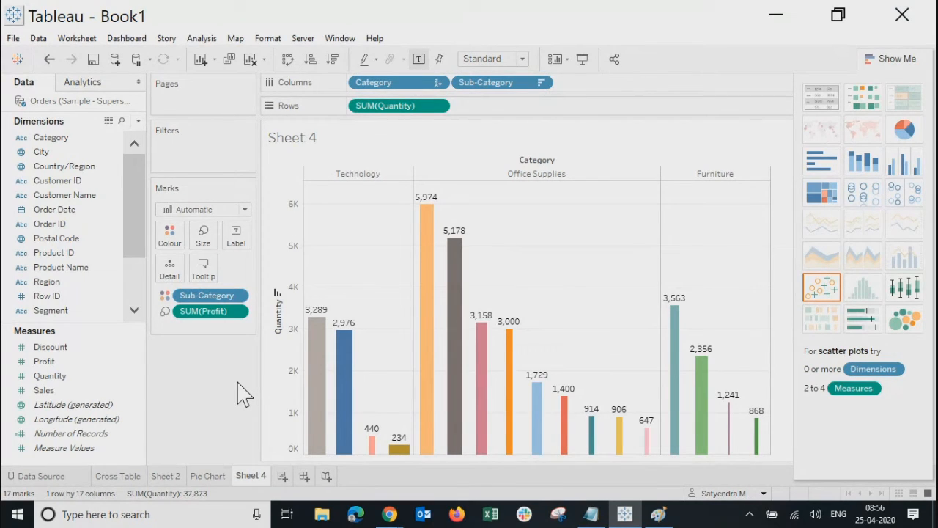
left_click(209, 476)
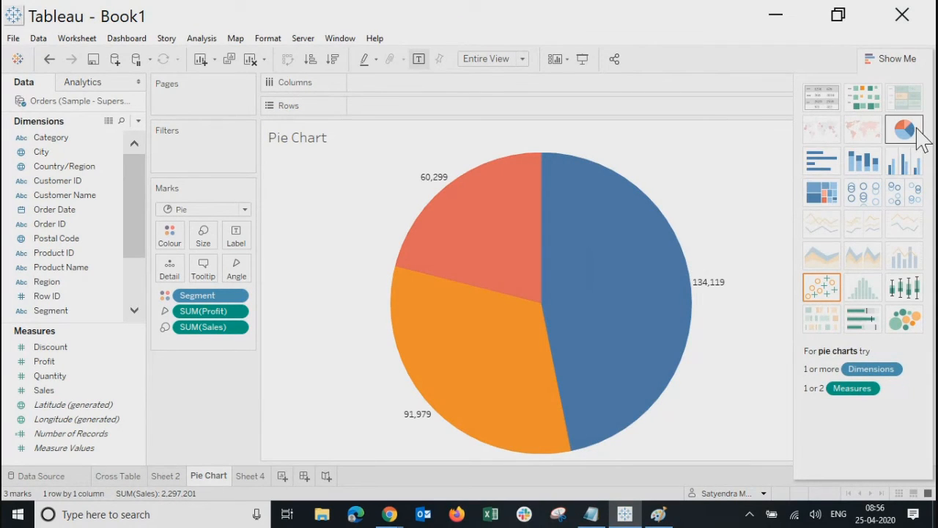
left_click(246, 476)
left_click(177, 476)
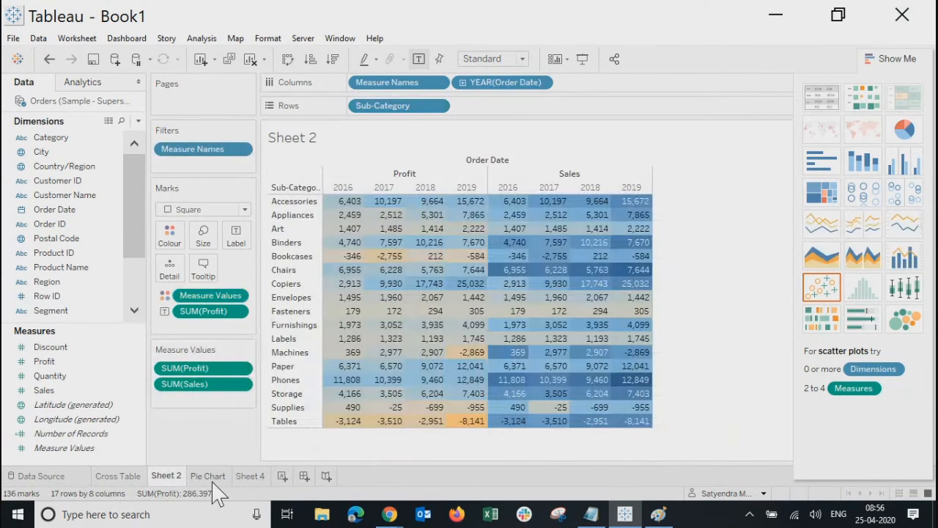
left_click(249, 476)
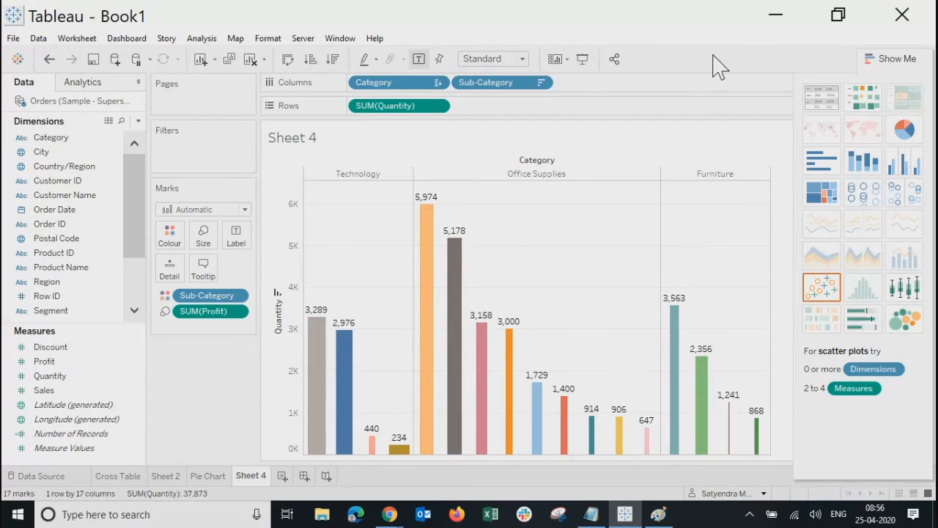
left_click(896, 70)
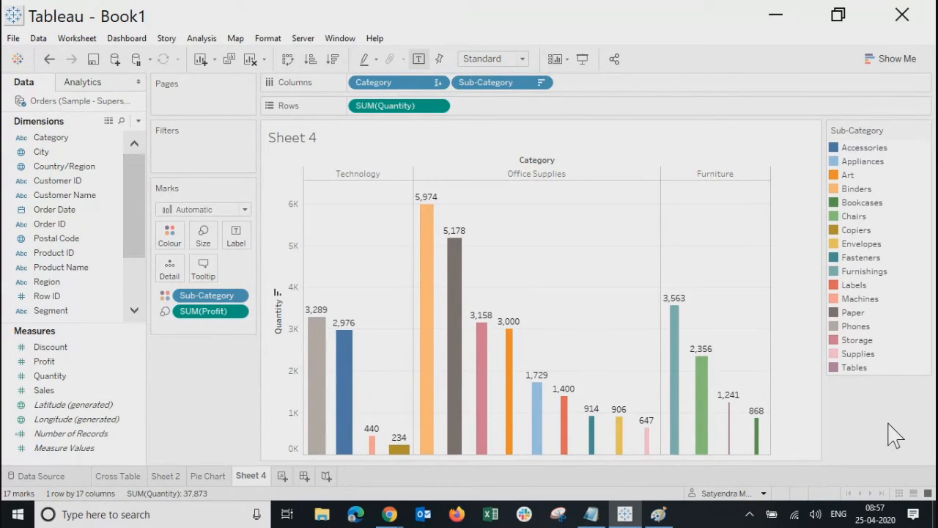
left_click(891, 60)
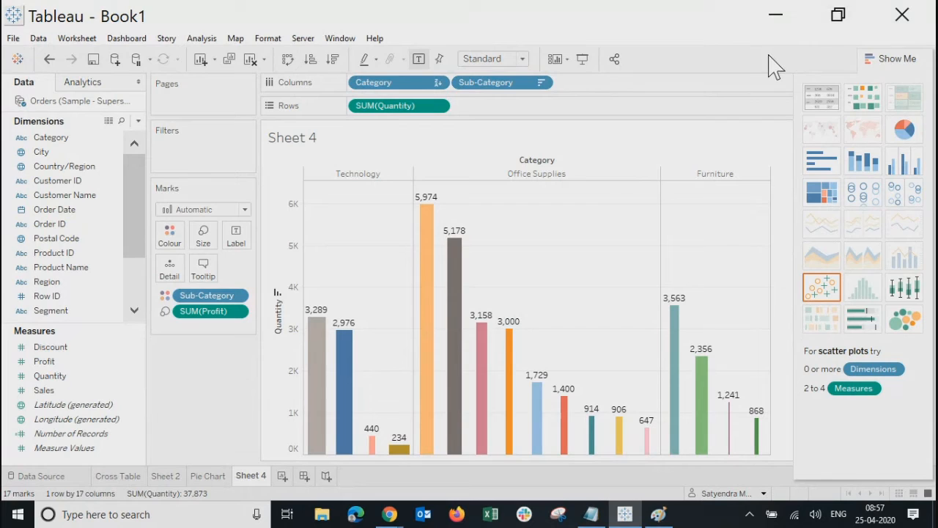
left_click(899, 62)
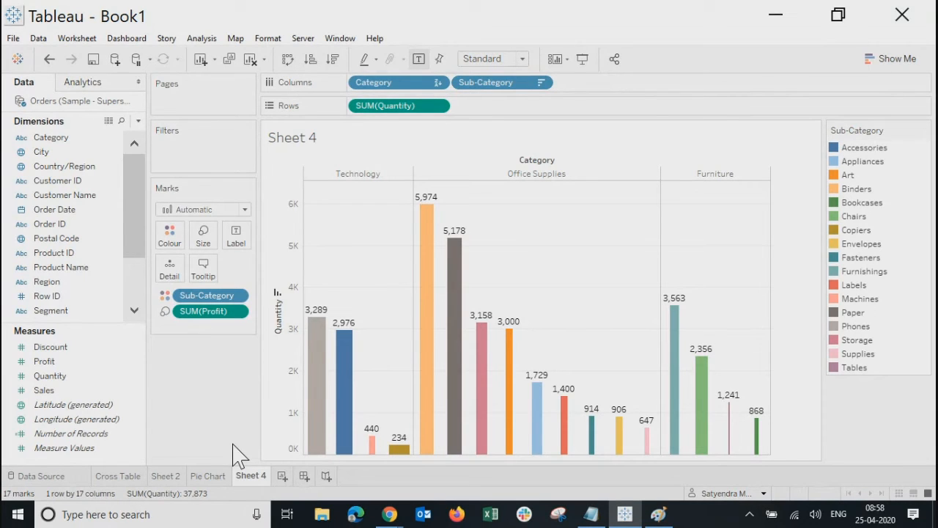
On a new worksheet, build a text table of Profit with Sub-Category in rows and Order Date years in columns
left_click(282, 475)
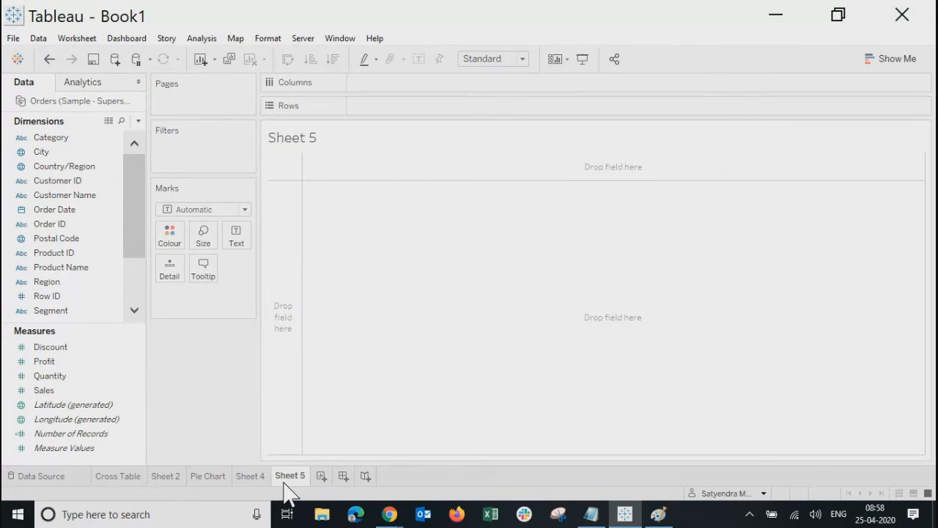
left_click(890, 59)
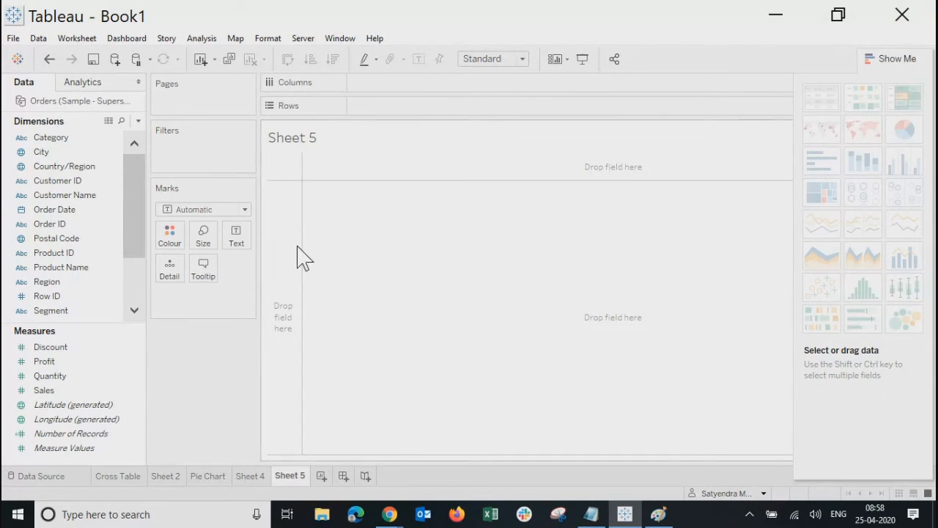
left_click(64, 166)
left_click(35, 211)
left_click(44, 139)
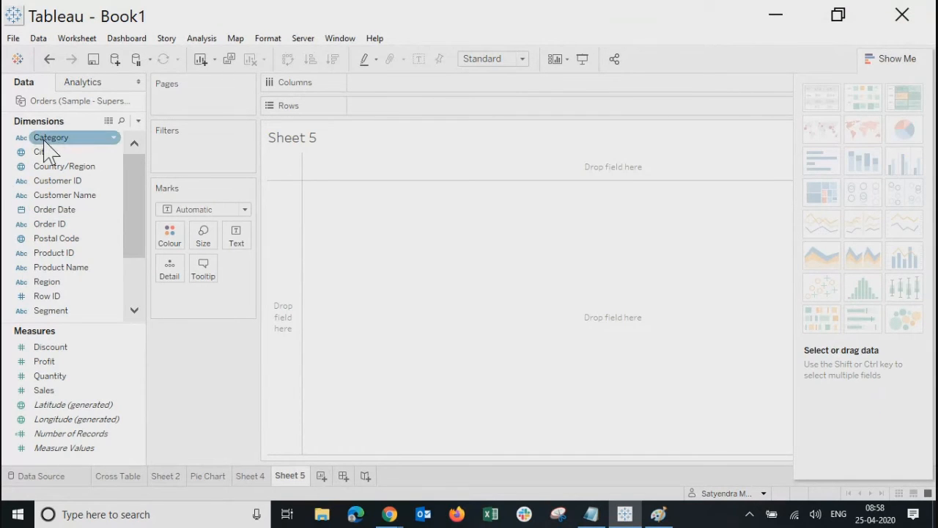
left_click_drag(142, 247, 147, 339)
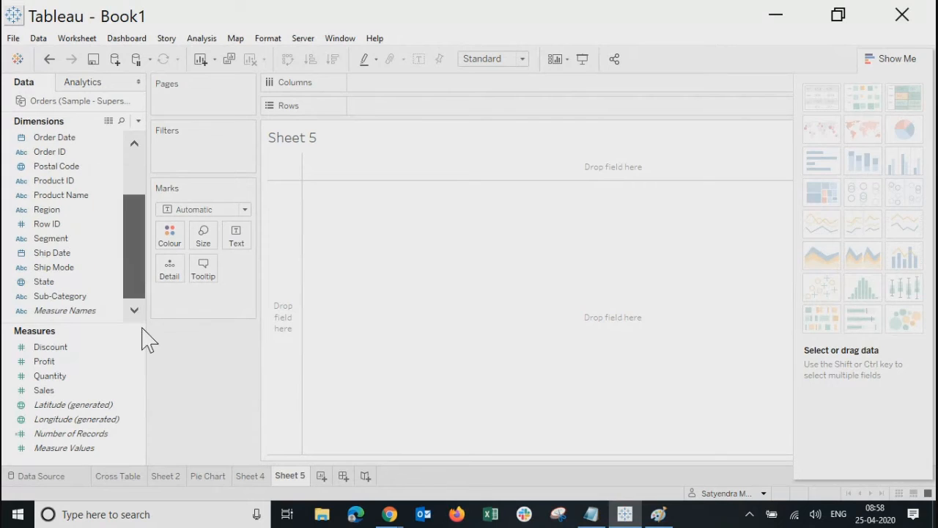
left_click_drag(60, 296, 399, 105)
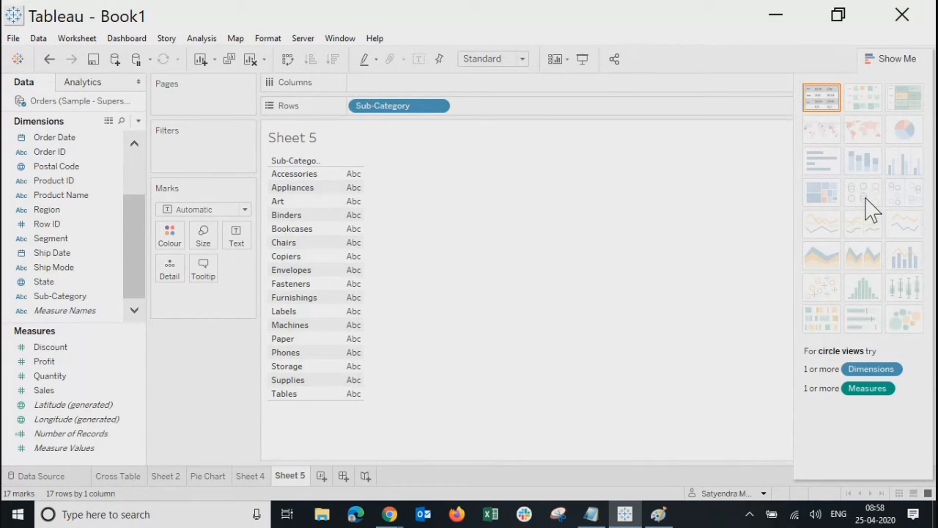
left_click_drag(44, 361, 229, 240)
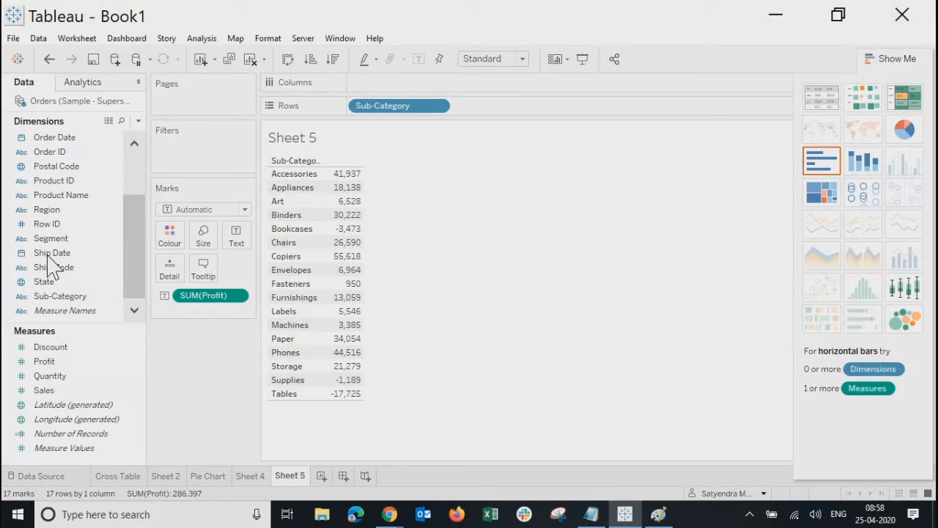
left_click_drag(60, 139, 434, 87)
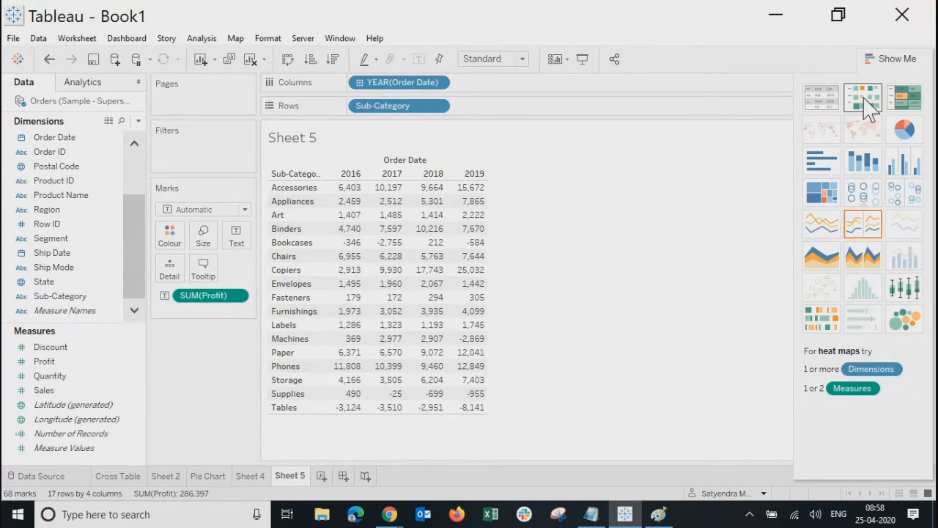
Convert the Profit table to stacked bars and change the mark type to Circle
left_click(864, 163)
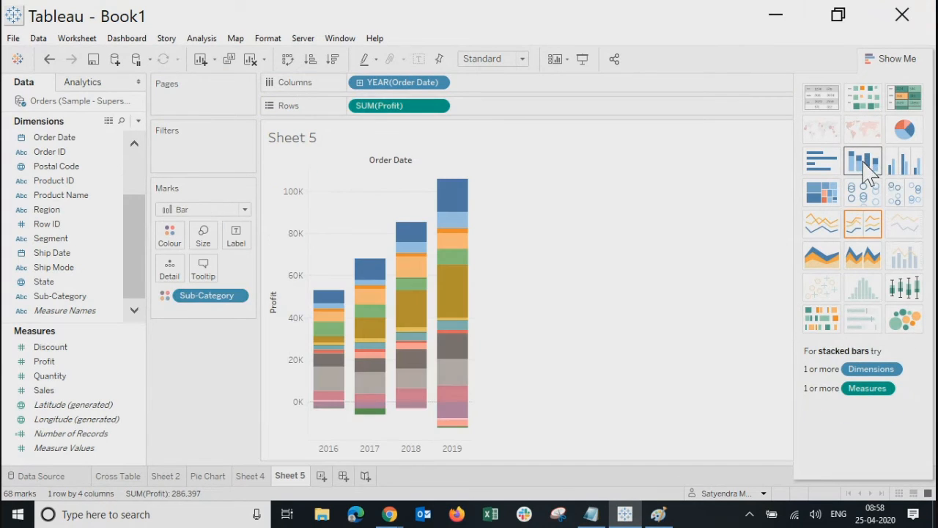
left_click(891, 58)
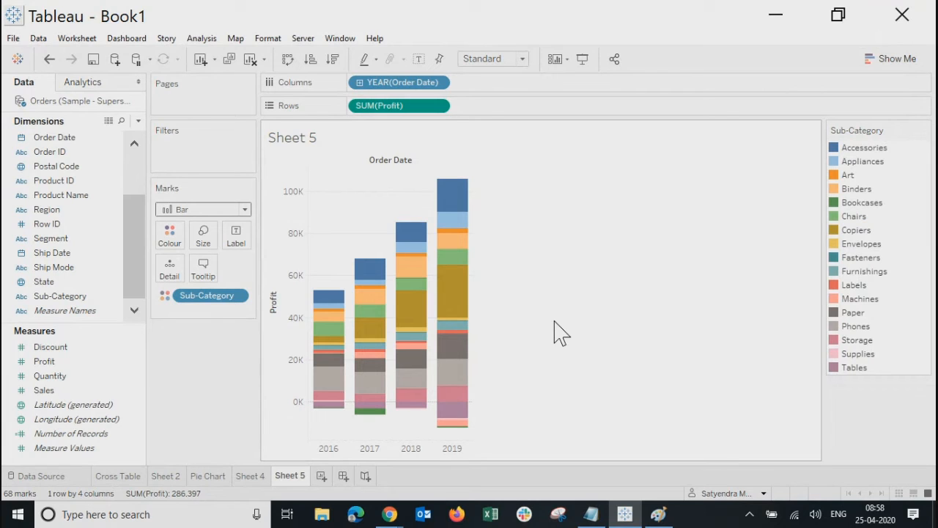
left_click(198, 210)
left_click(186, 302)
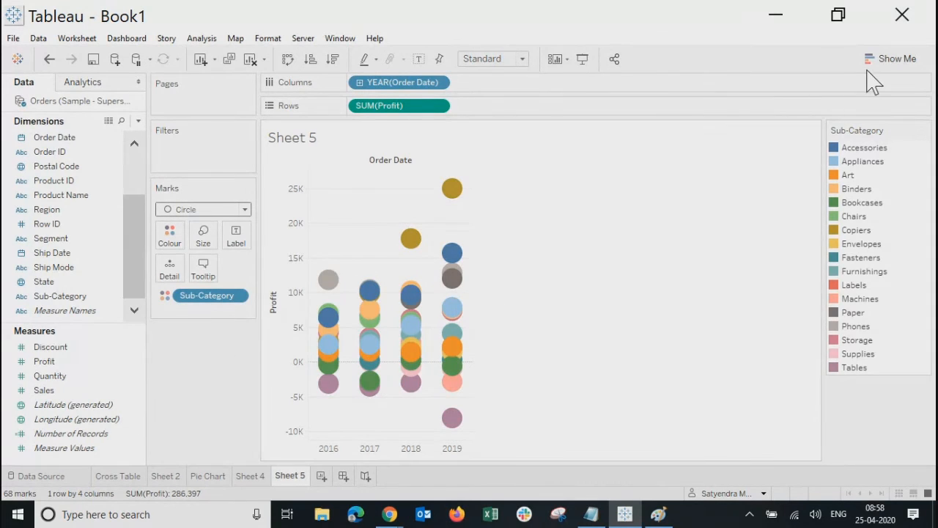
Switch the yearly Profit chart to the Show Me circle view
left_click(891, 59)
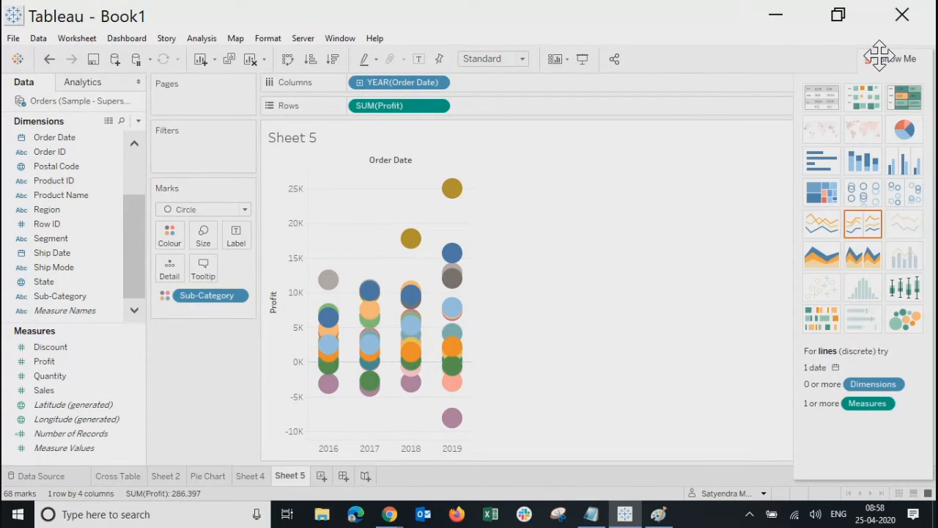
left_click(863, 194)
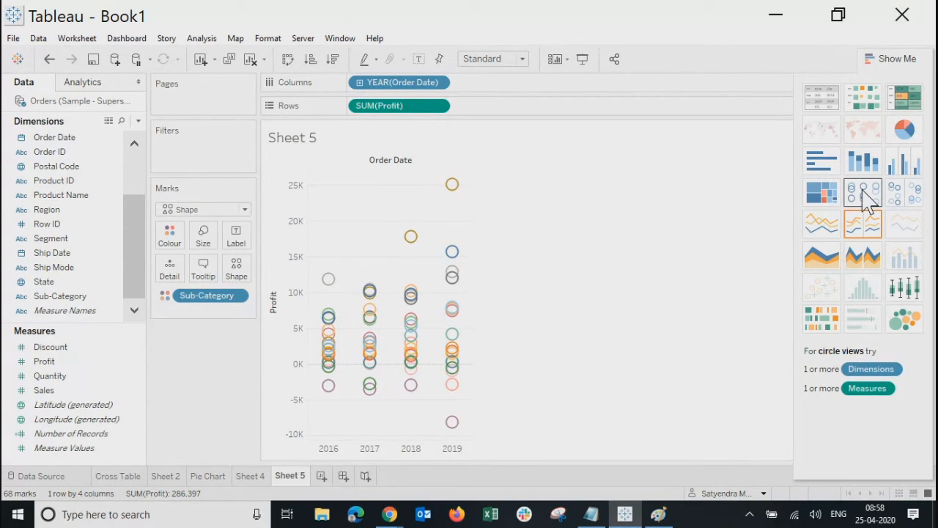
Change the shape of all marks in the yearly Profit chart to an asterisk
left_click(192, 211)
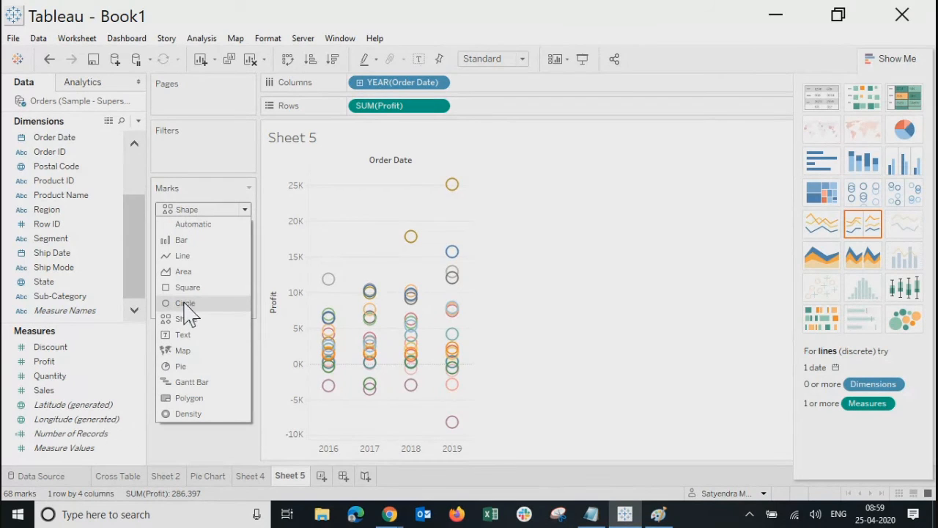
left_click(305, 280)
left_click(239, 269)
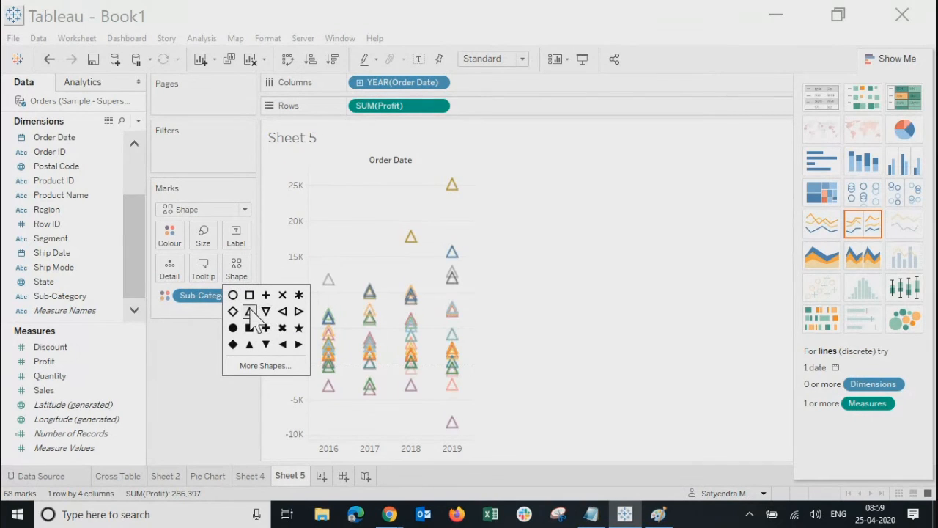
left_click(299, 295)
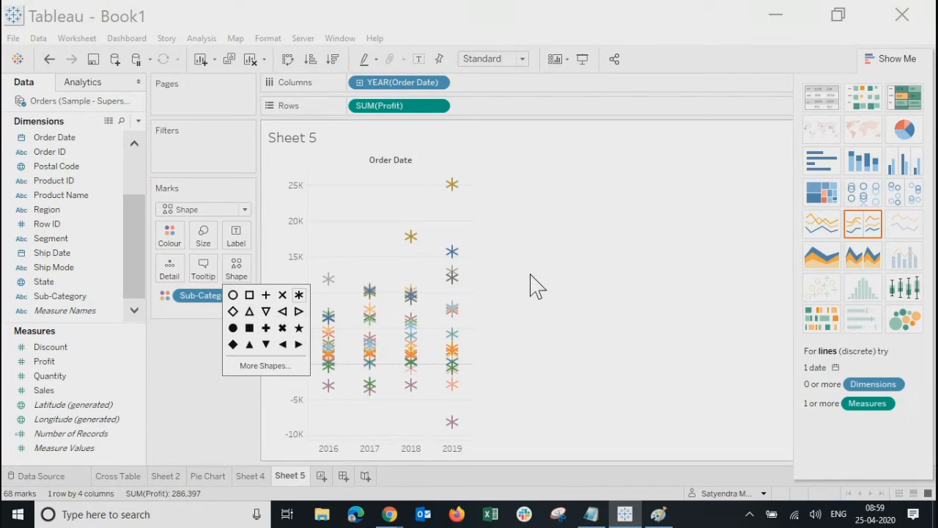
Hide the Show Me chart list, assign Sub-Category to the Shape property, and inspect the 2019 Copiers mark
left_click(885, 59)
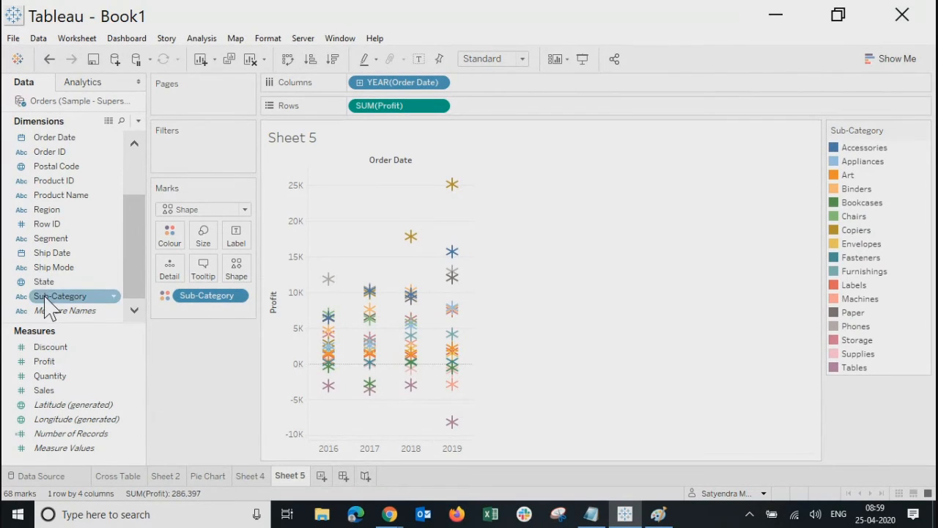
left_click_drag(48, 305, 238, 277)
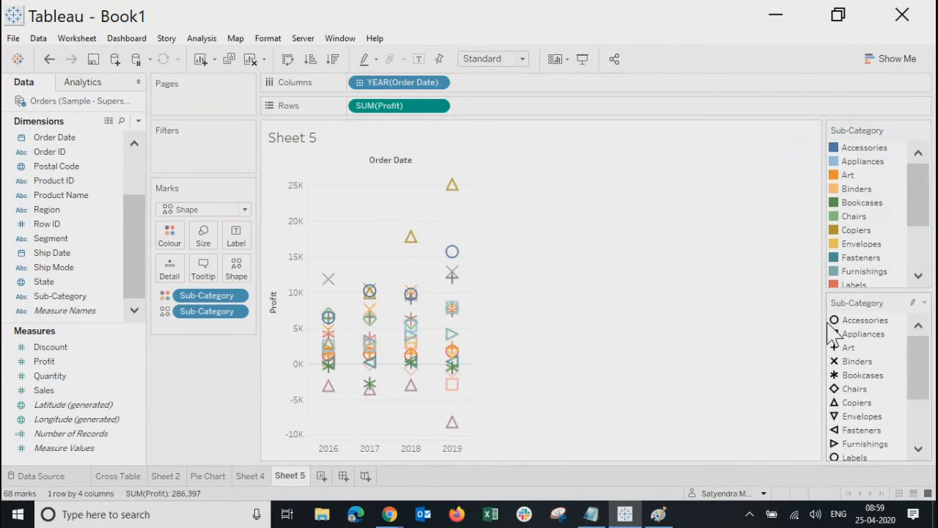
mouse_move(452, 184)
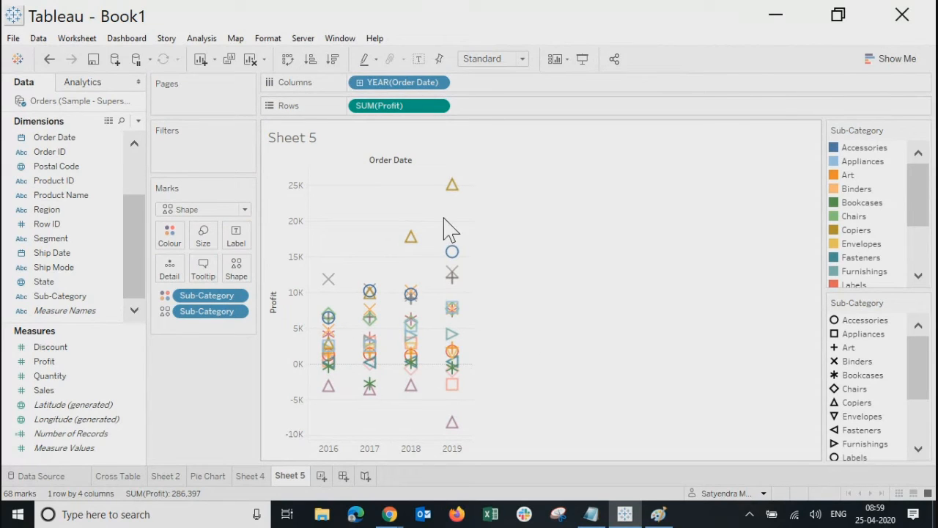
left_click(453, 186)
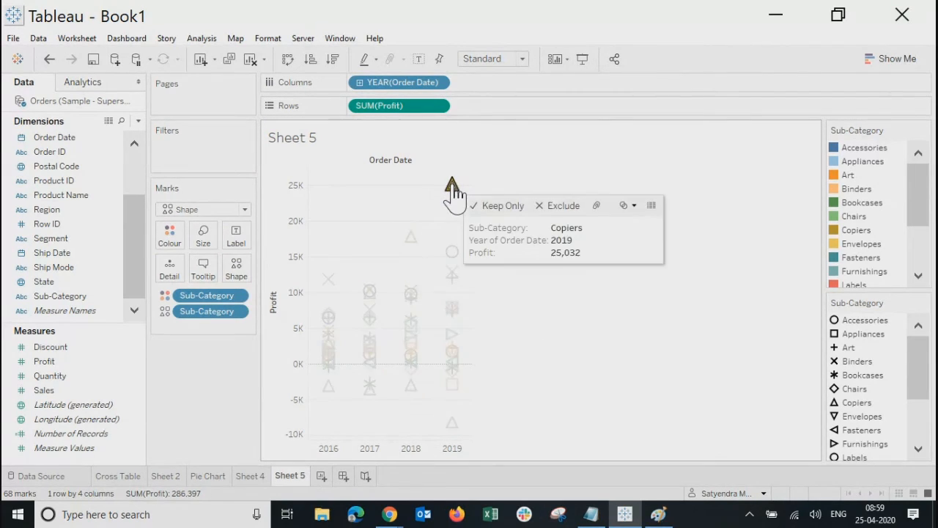
Edit the Sub-Category shapes and give Accessories the black circled up arrow from the Arrows palette
left_click(236, 272)
left_click(555, 158)
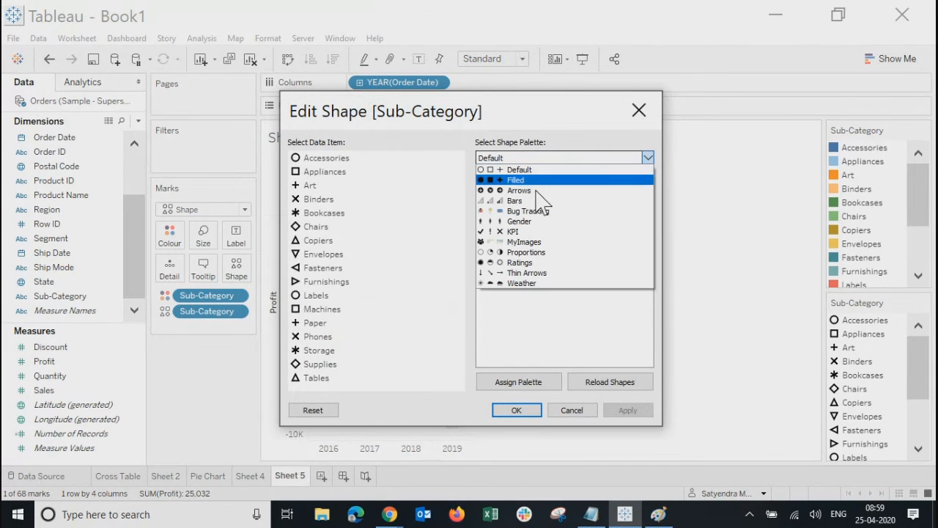
left_click(528, 211)
left_click(538, 159)
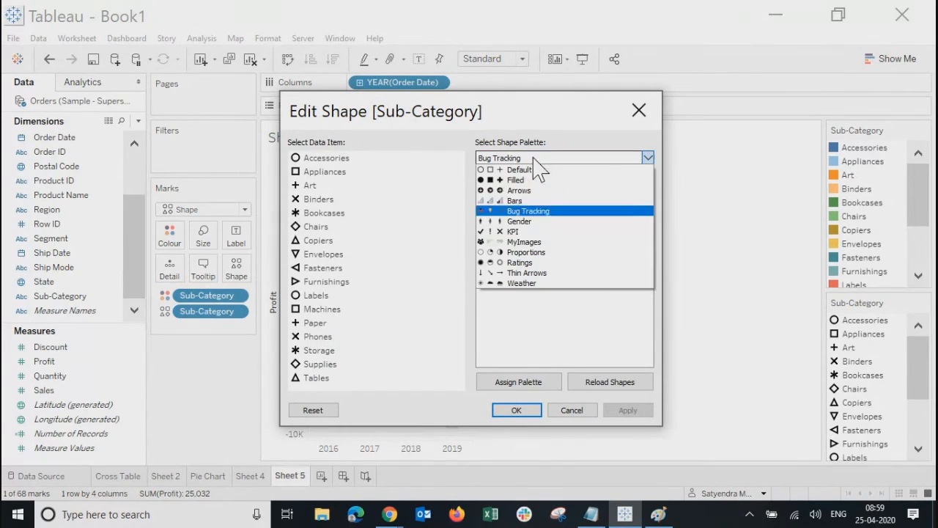
left_click(521, 195)
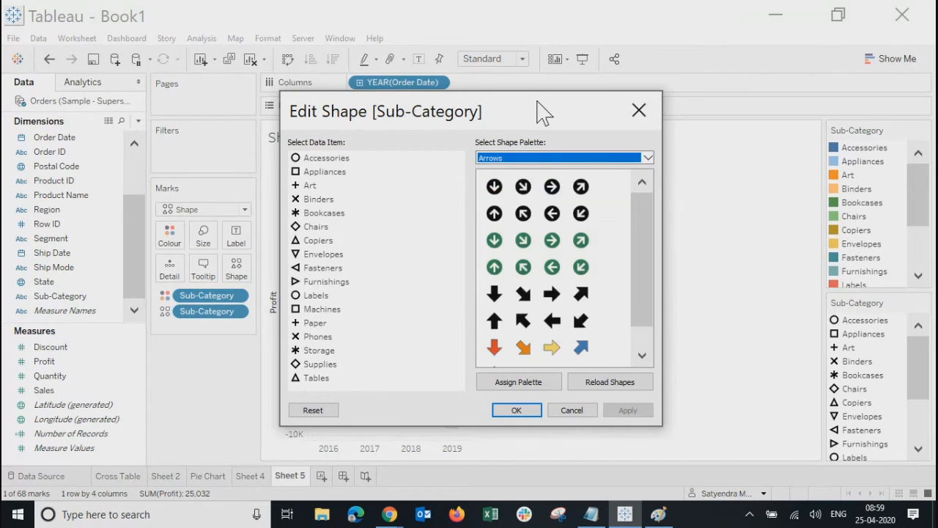
left_click_drag(543, 111, 353, 163)
left_click(106, 213)
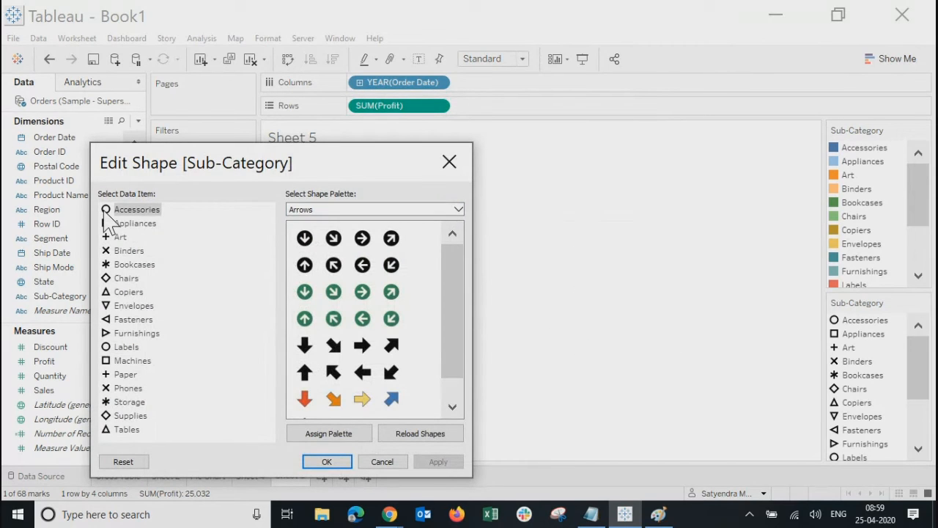
left_click(304, 265)
Give Copiers the black up-right arrow and Paper the red down arrow, applying the shapes to the chart
left_click(104, 290)
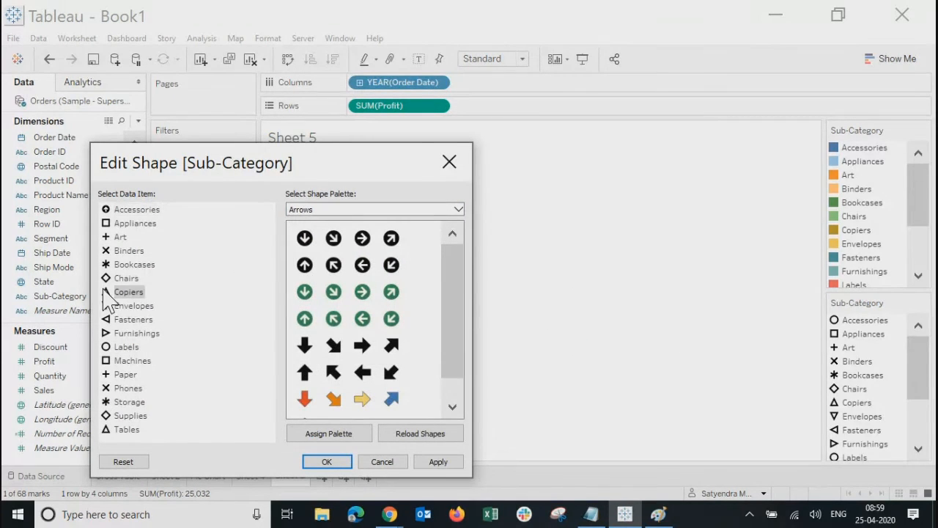
left_click(393, 346)
left_click(115, 375)
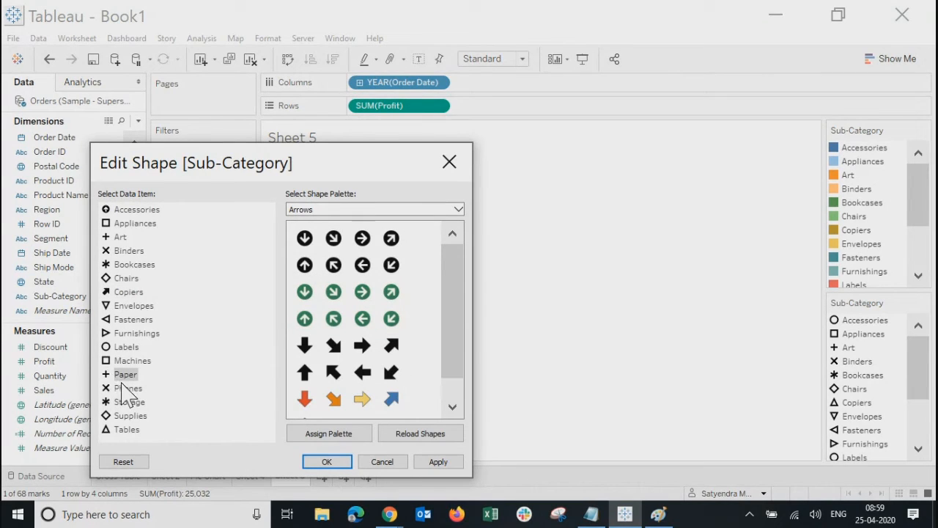
left_click(305, 399)
left_click(449, 458)
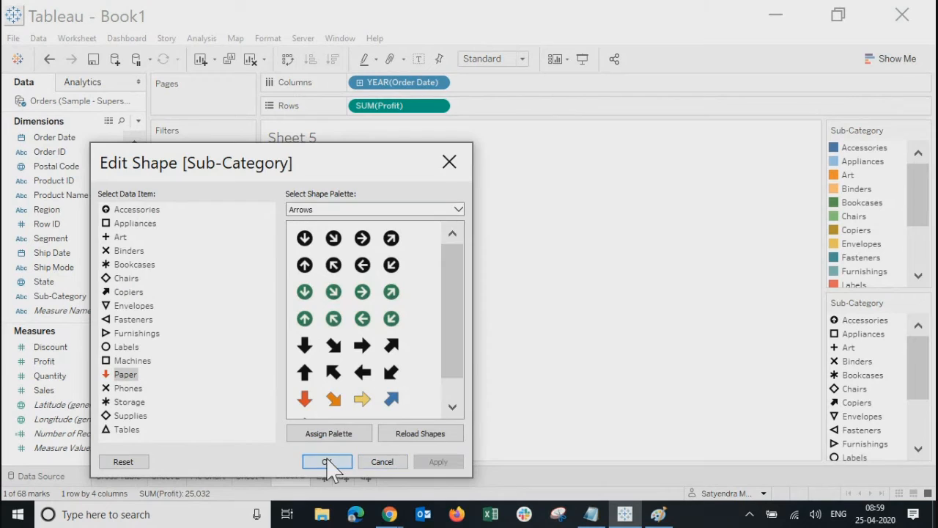
left_click(330, 463)
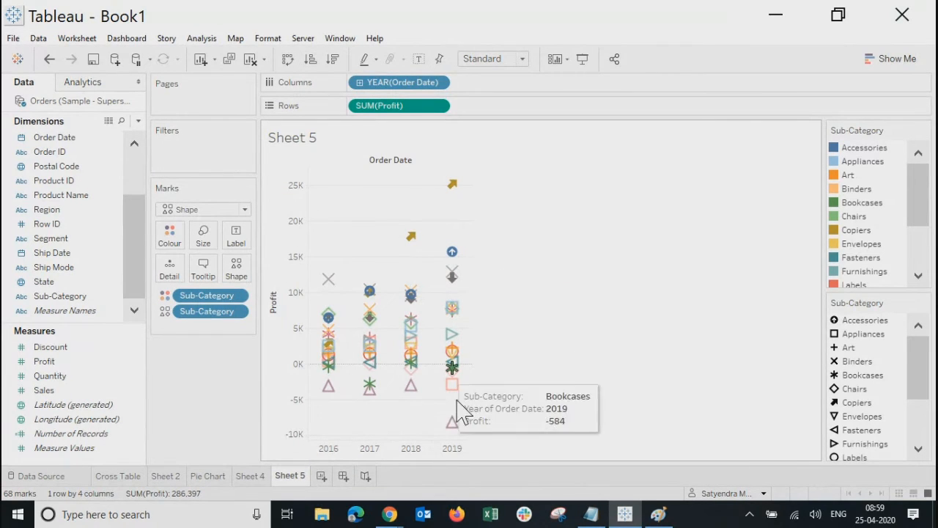
Reopen the Sub-Category shape editor, look through the Gender and Proportions palettes, and select the MyImages palette
mouse_move(451, 282)
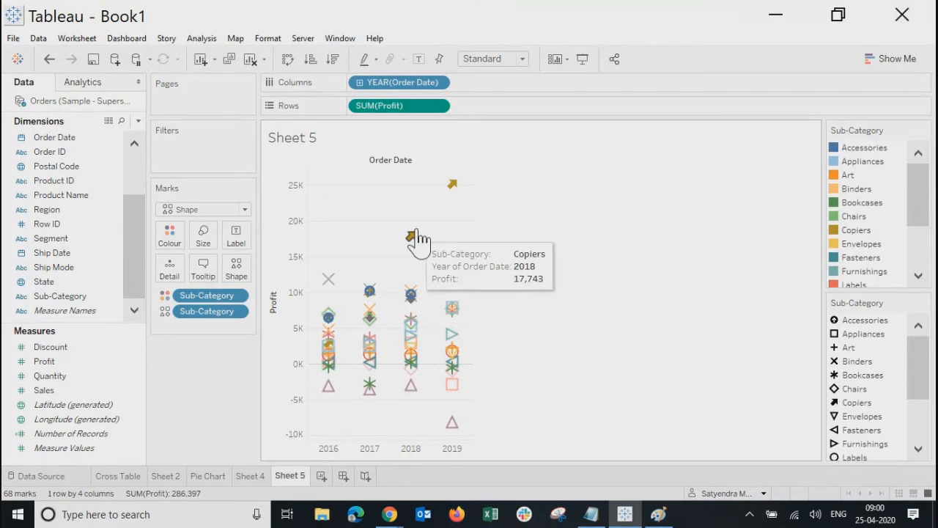
left_click(233, 272)
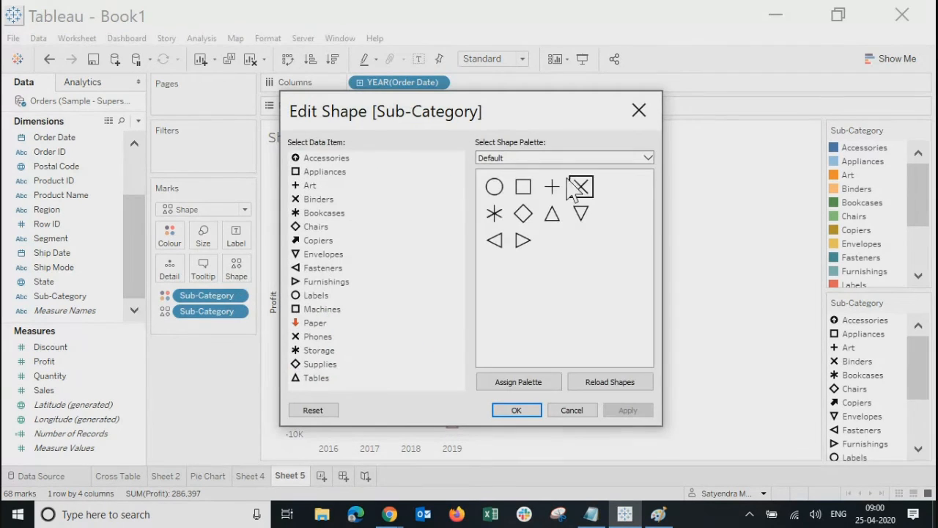
left_click(648, 158)
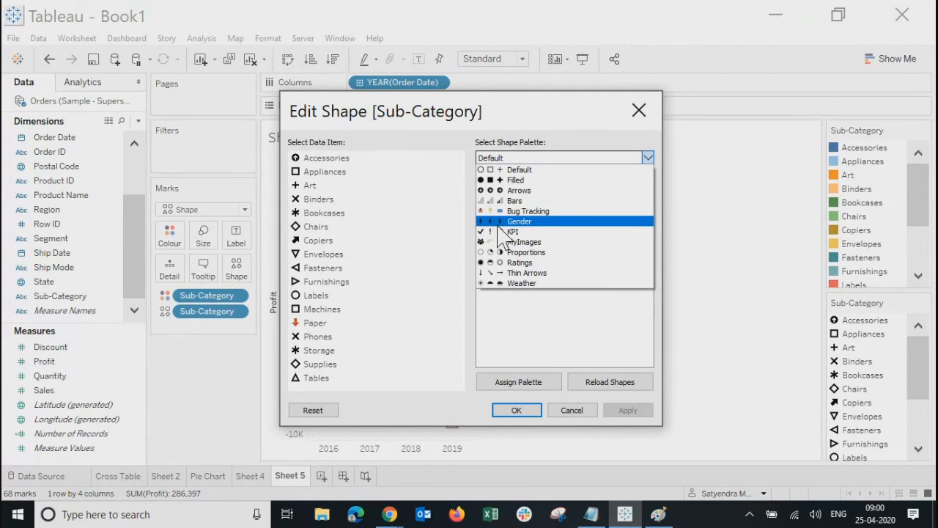
left_click(499, 222)
left_click(534, 159)
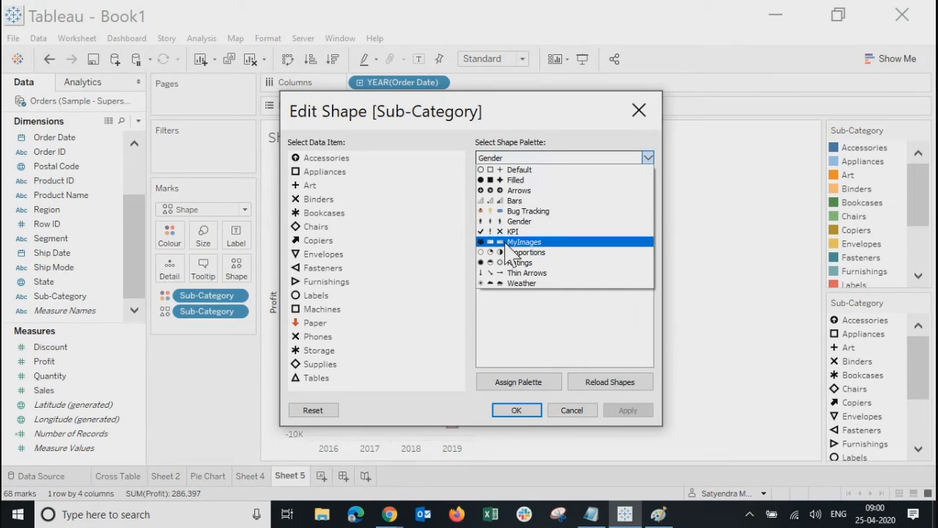
left_click(491, 251)
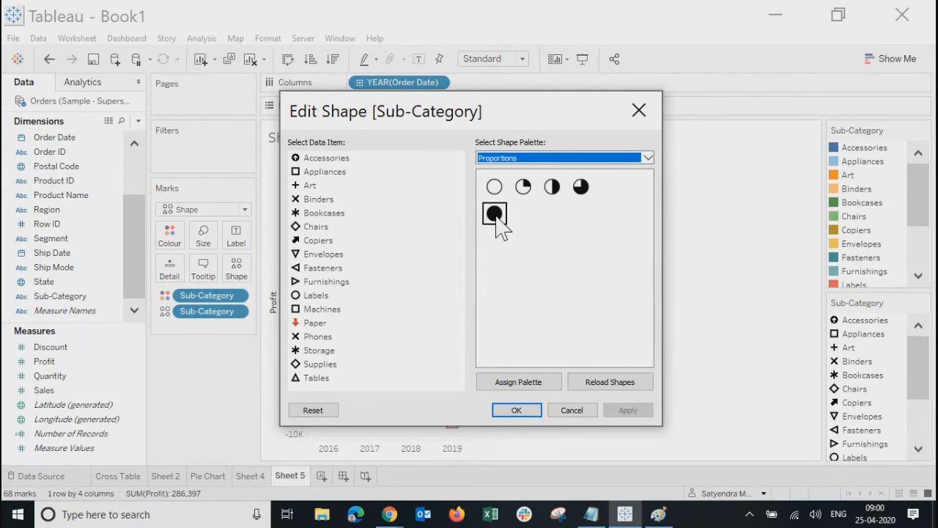
left_click(555, 160)
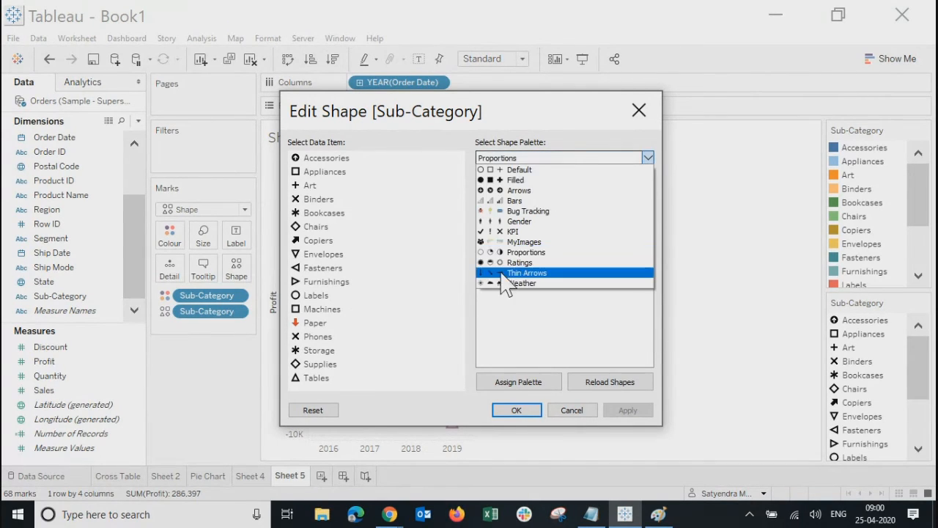
left_click(496, 242)
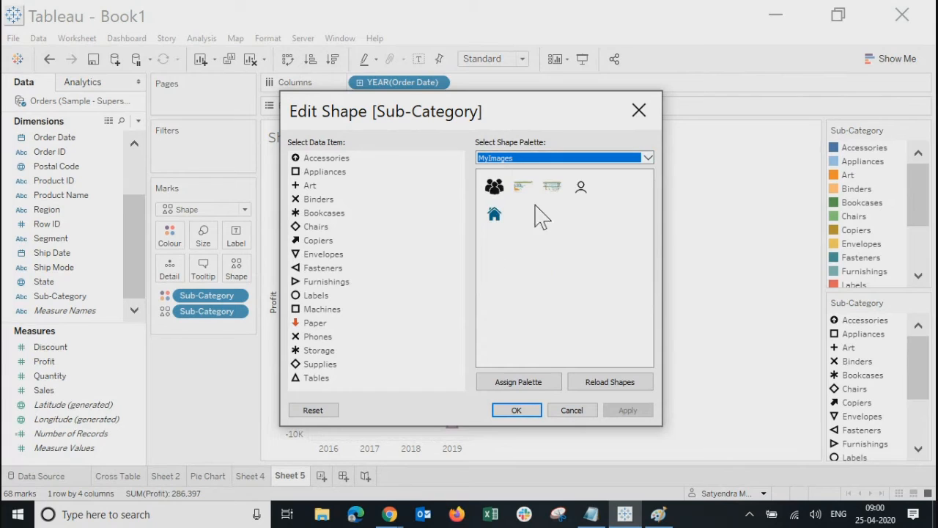
left_click(490, 192)
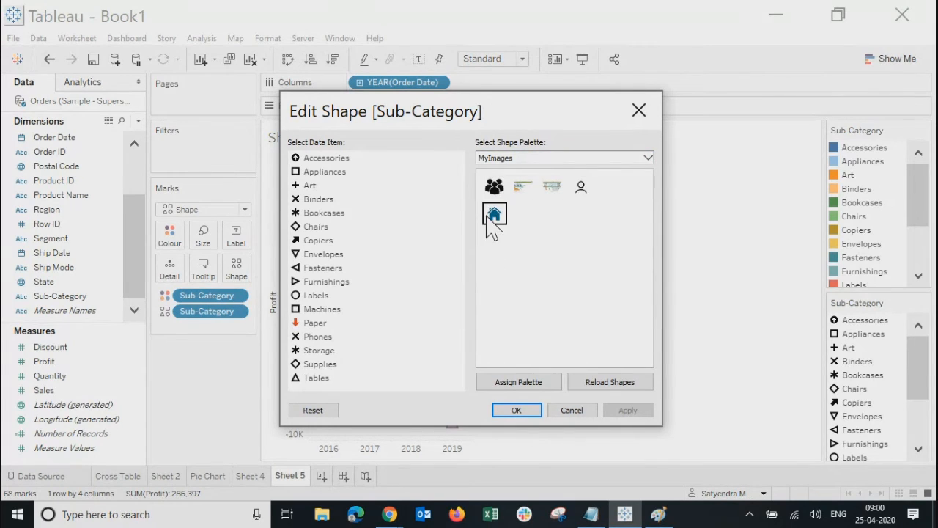
In File Explorer, examine the custom image files in Documents > My Tableau Repository > Shapes > MyImages, then return to Tableau
left_click(323, 516)
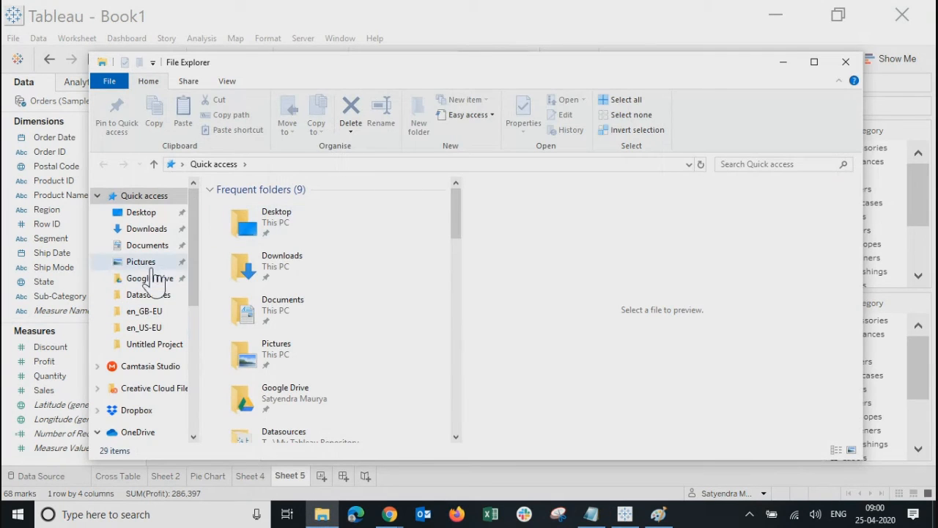
left_click_drag(193, 289, 208, 342)
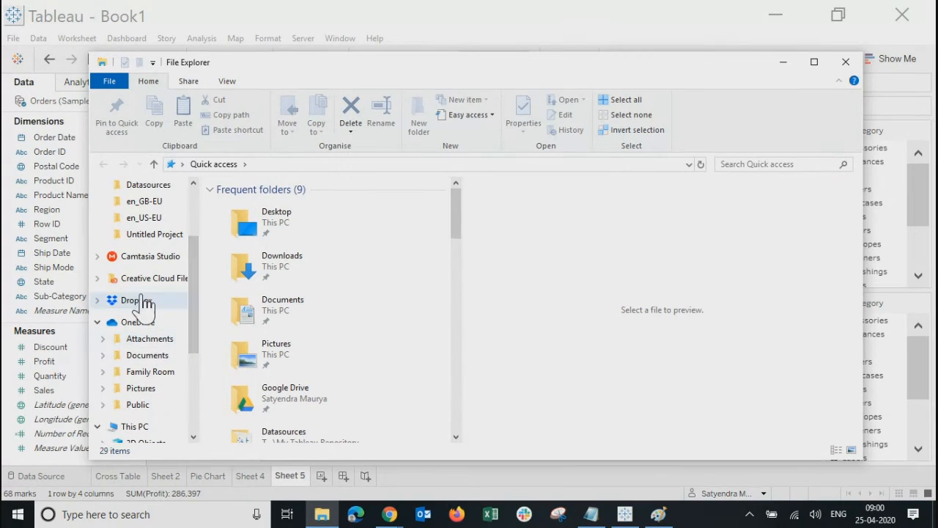
left_click_drag(195, 308, 200, 253)
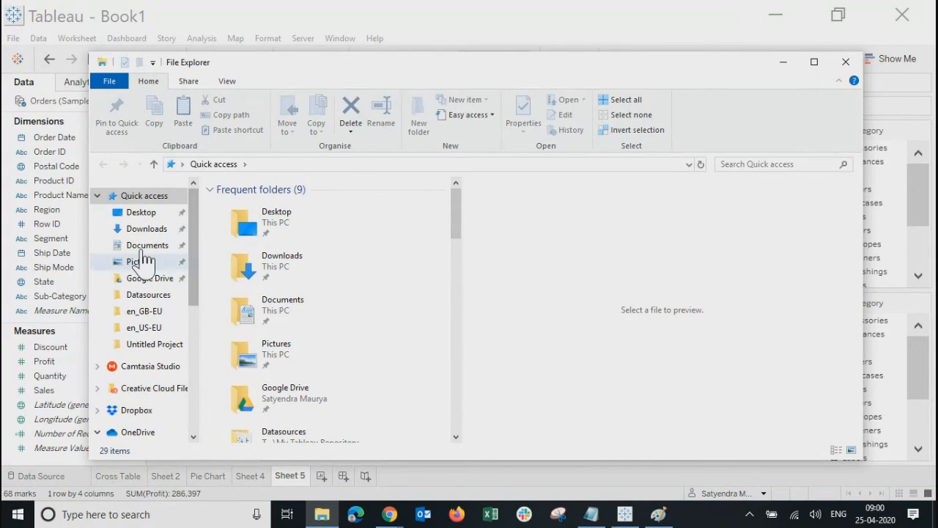
left_click(143, 245)
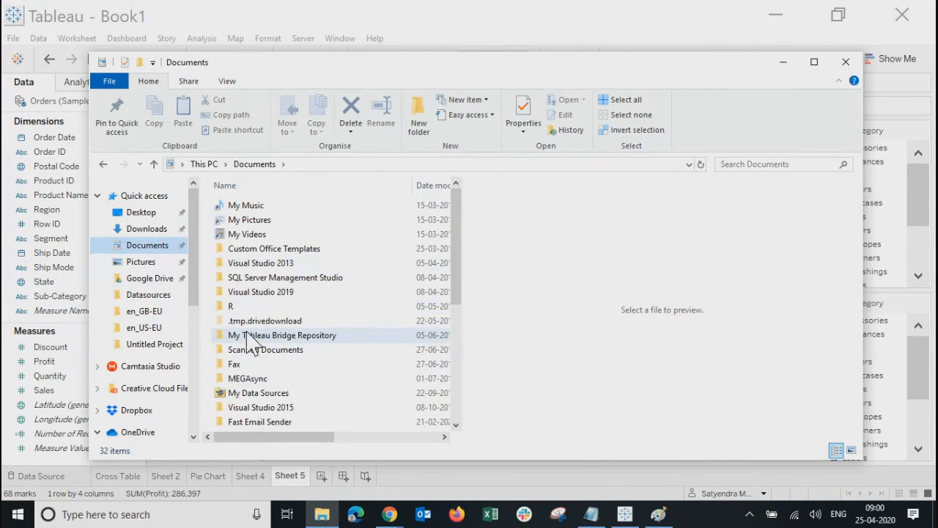
left_click_drag(455, 304, 462, 341)
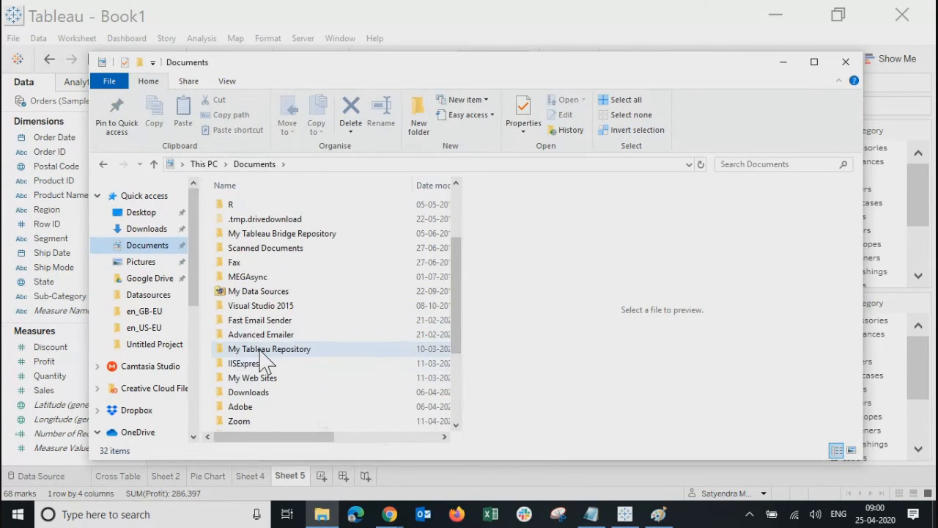
double_click(270, 293)
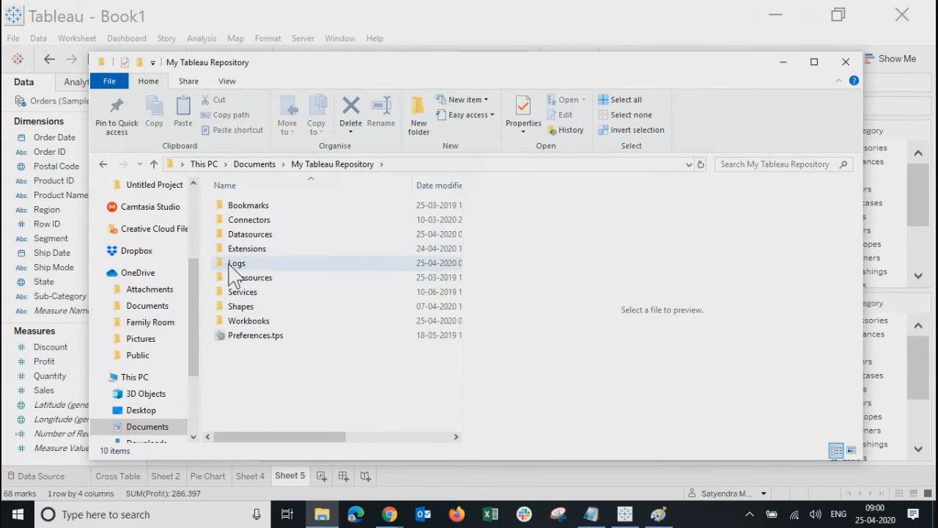
double_click(244, 310)
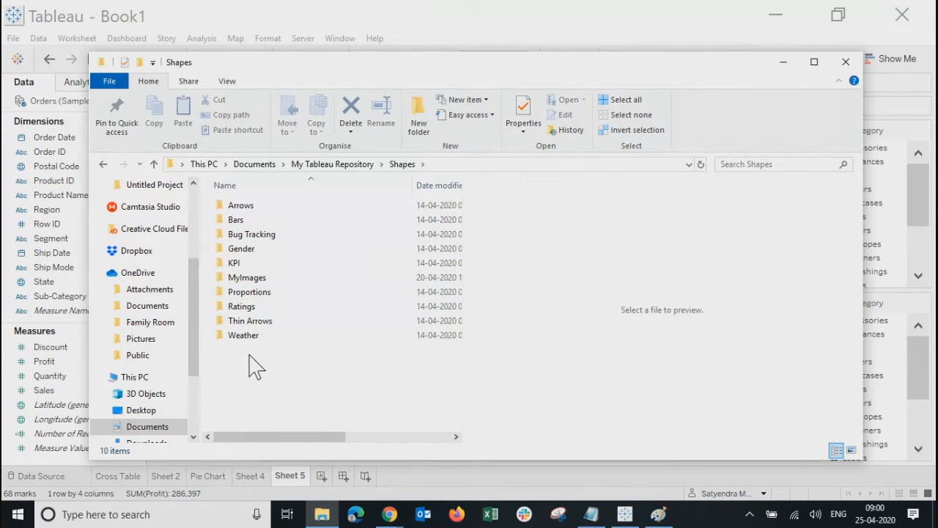
double_click(238, 280)
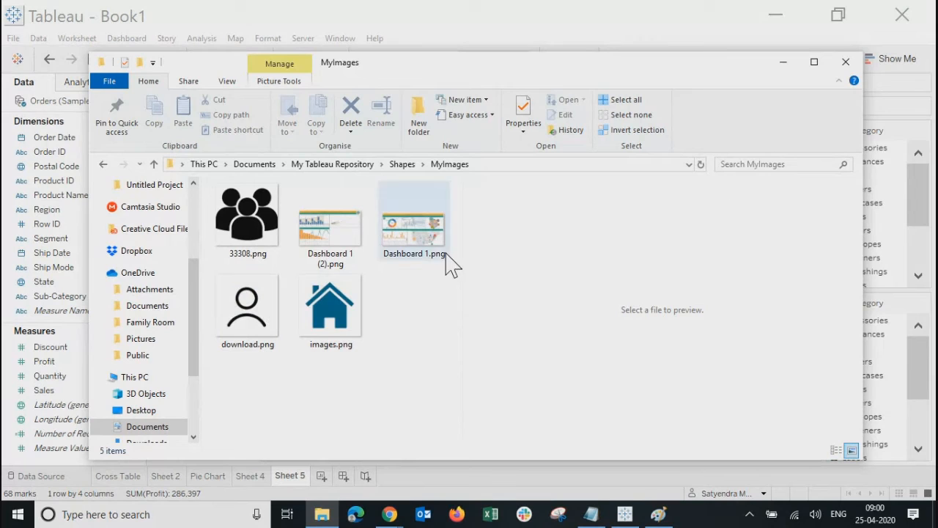
left_click(783, 64)
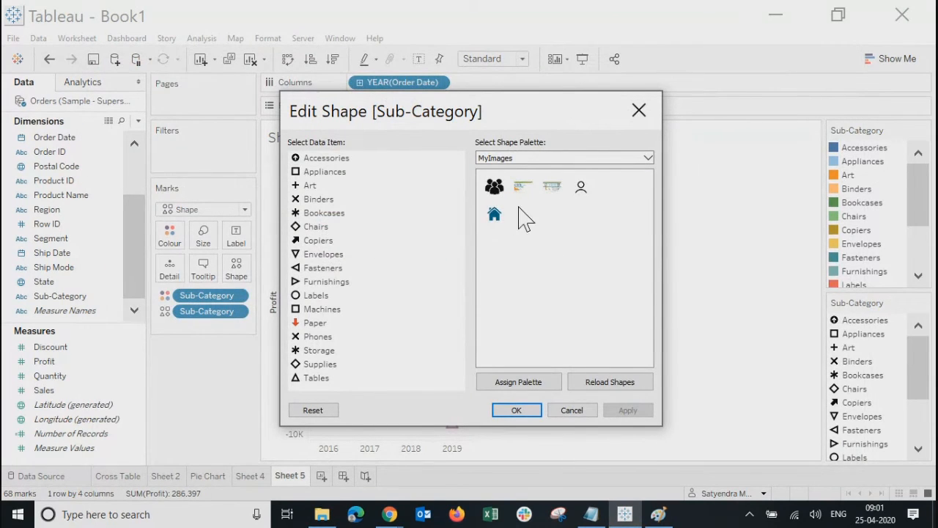
Assign the blue house image from the MyImages palette to Accessories and apply it to the chart
left_click_drag(536, 110, 715, 119)
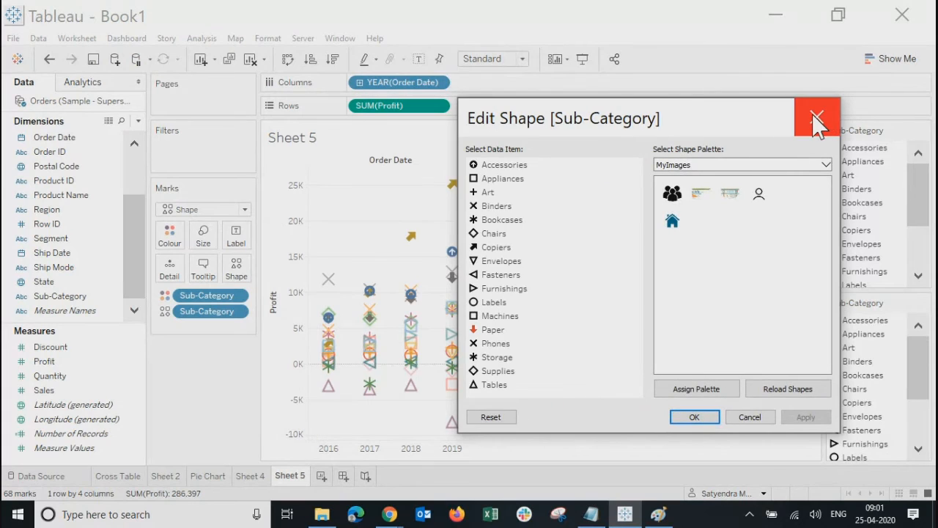
left_click(505, 164)
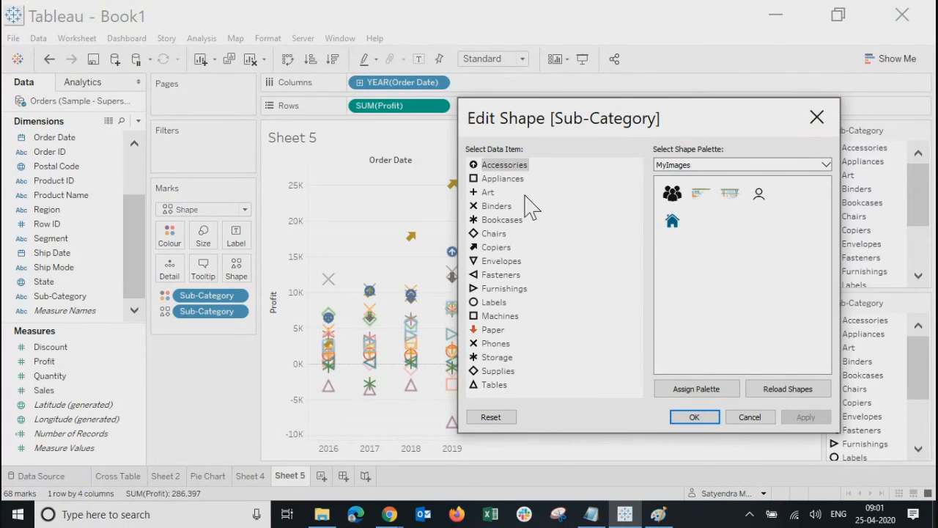
left_click(672, 221)
left_click(806, 417)
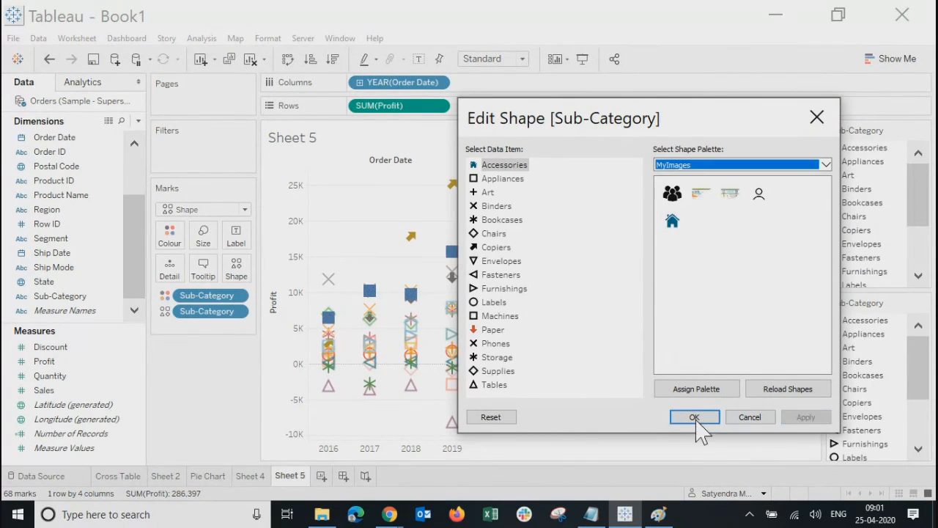
Confirm the Sub-Category shape assignments and enlarge the chart's marks to just under the middle of the size range
left_click(694, 417)
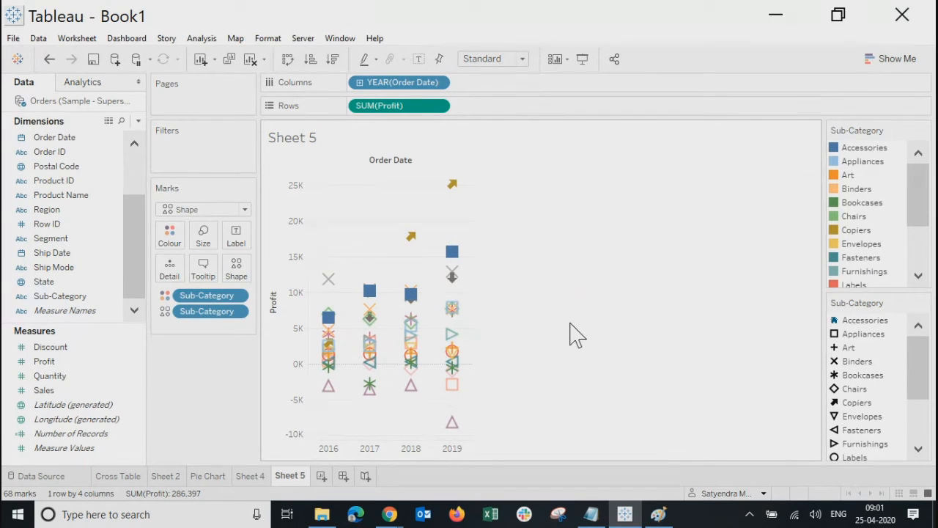
mouse_move(452, 253)
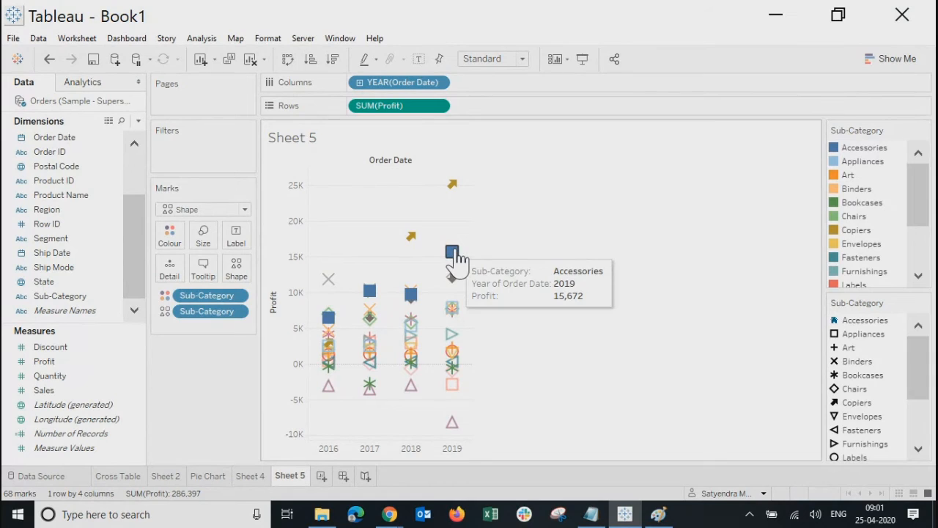
left_click(205, 236)
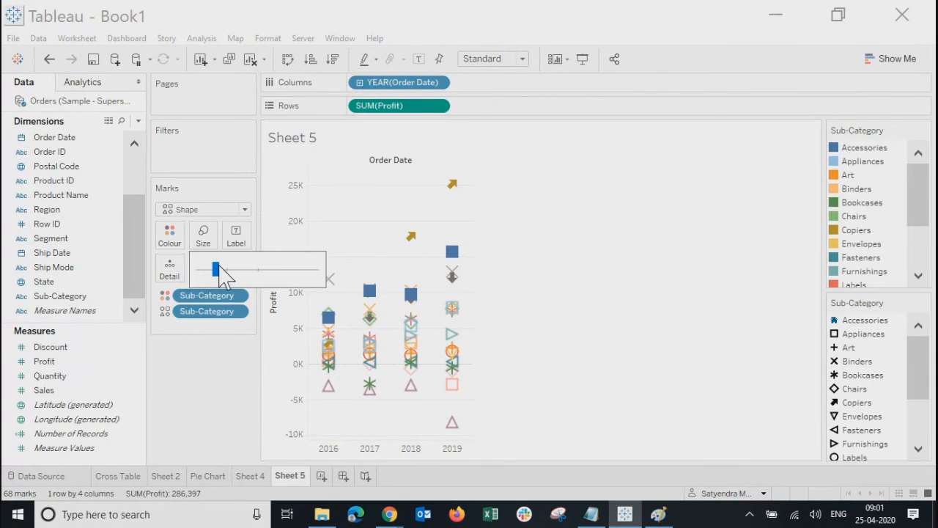
left_click_drag(215, 270, 244, 269)
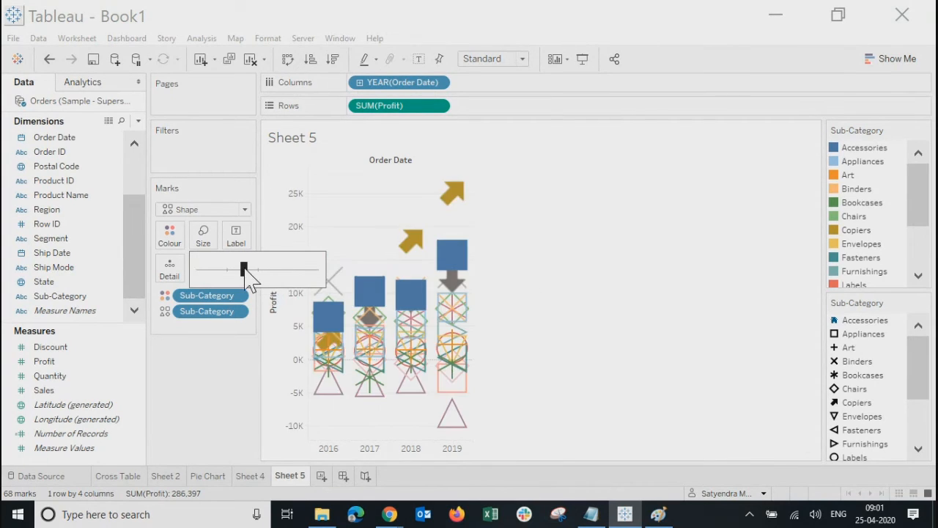
left_click(598, 315)
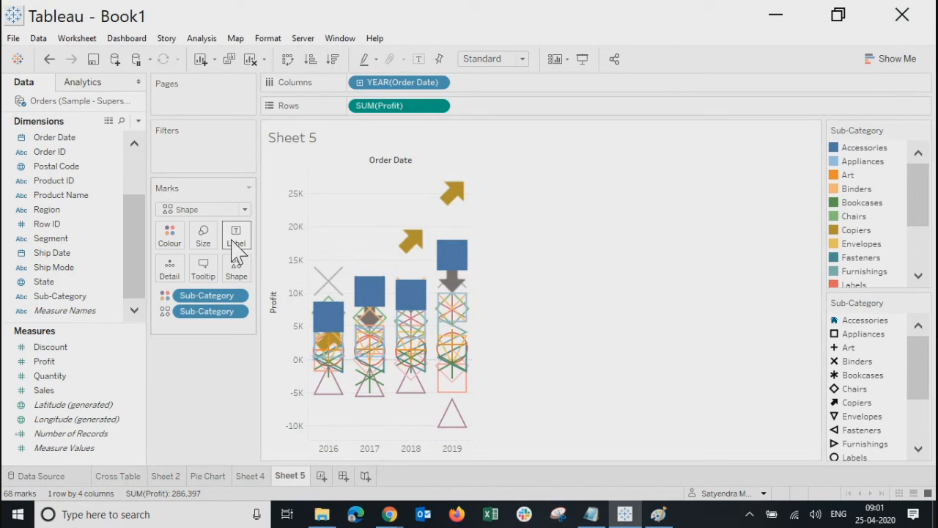
Remove Sub-Category from the colour encoding, keep it on Shape, and check the Accessories house mark for 2019
left_click(247, 275)
left_click(299, 161)
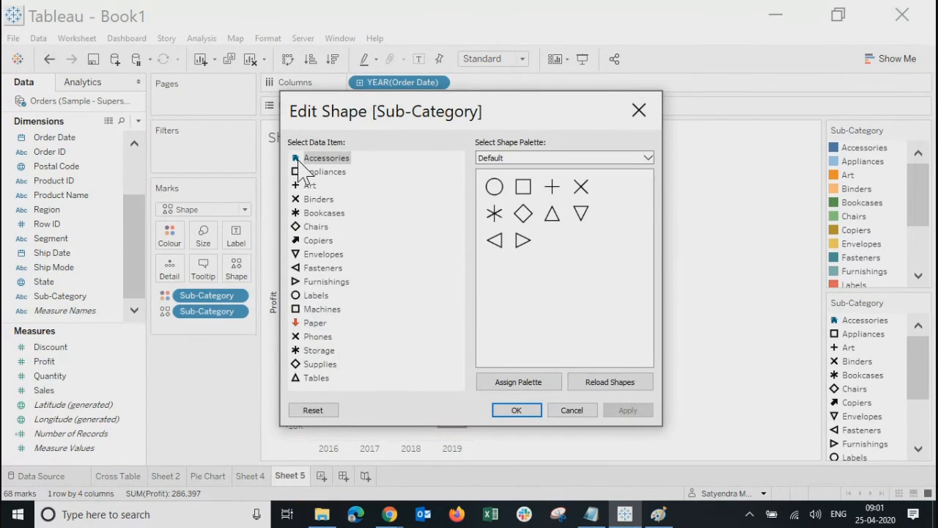
left_click(639, 104)
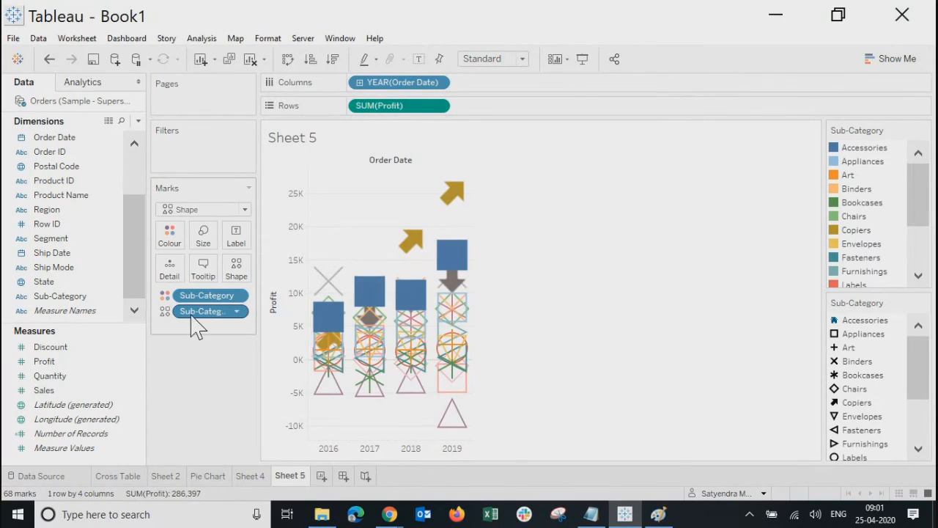
left_click(237, 295)
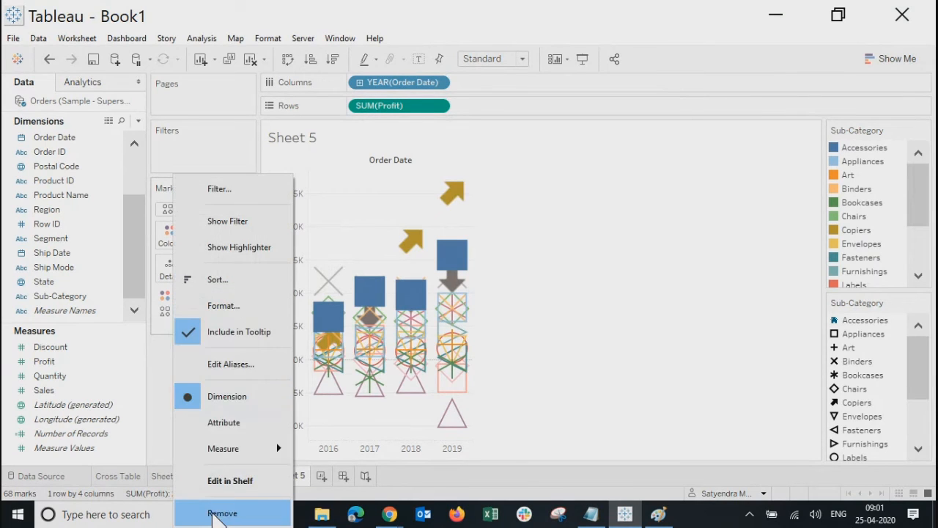
left_click(223, 511)
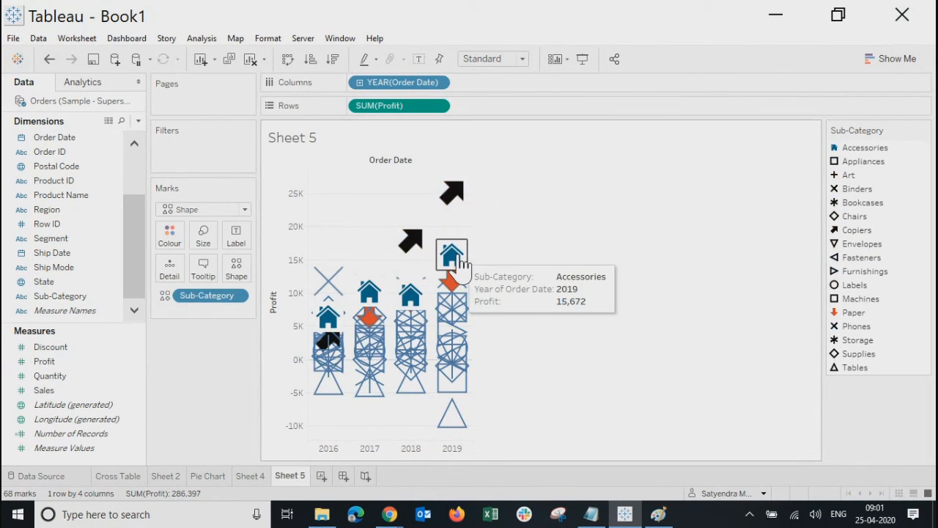
mouse_move(423, 265)
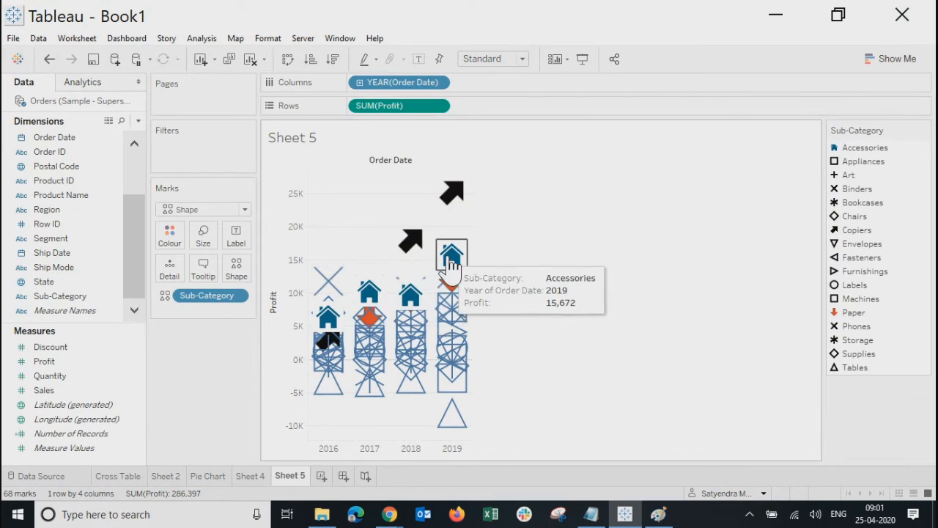
left_click(450, 254)
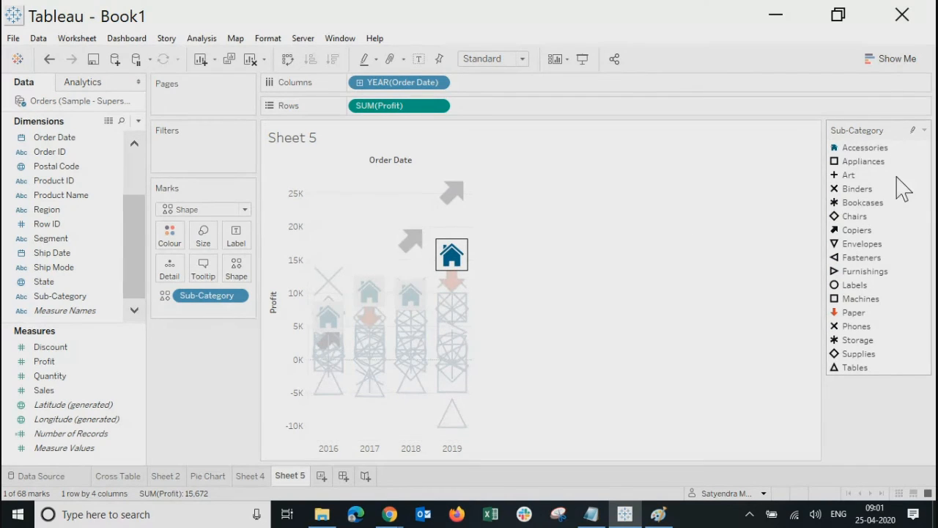
left_click(678, 358)
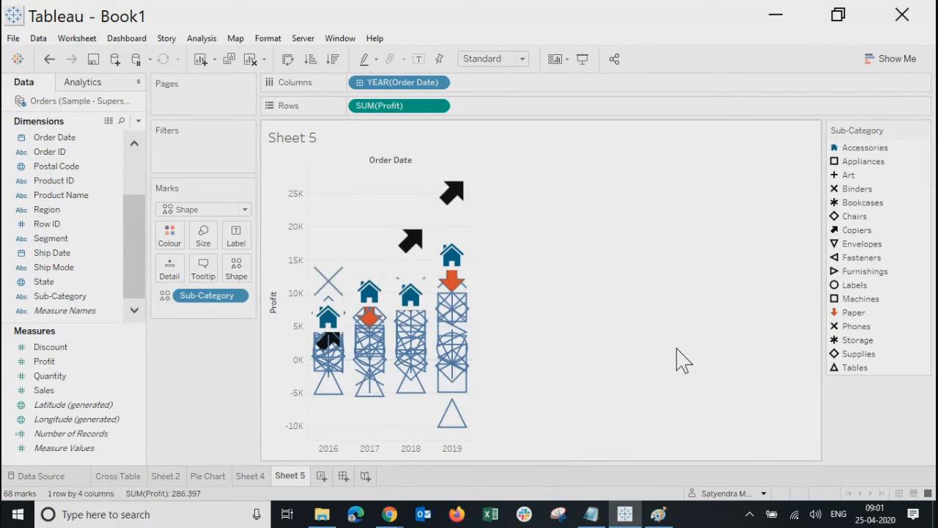
Reduce the size of the chart's marks so that the Sub-Category shapes overlap less
left_click(237, 268)
left_click(639, 111)
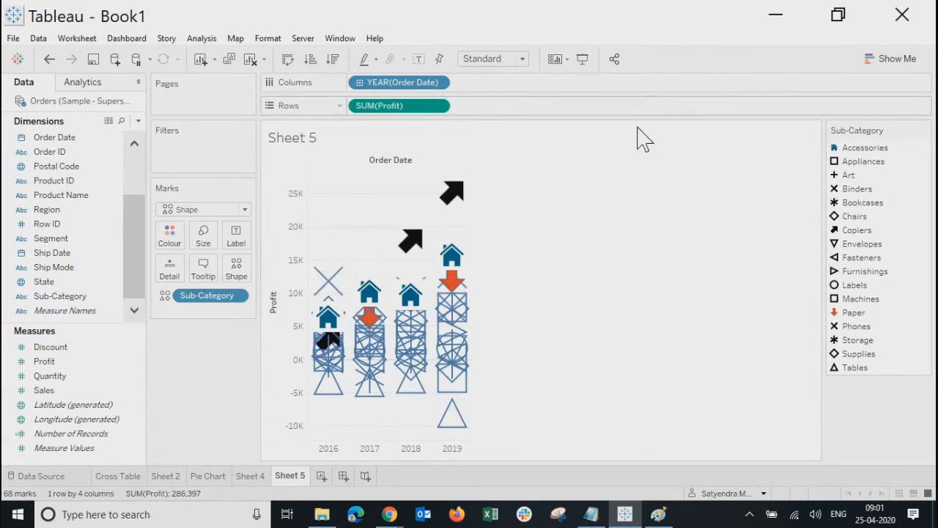
left_click(205, 246)
left_click_drag(241, 269, 219, 270)
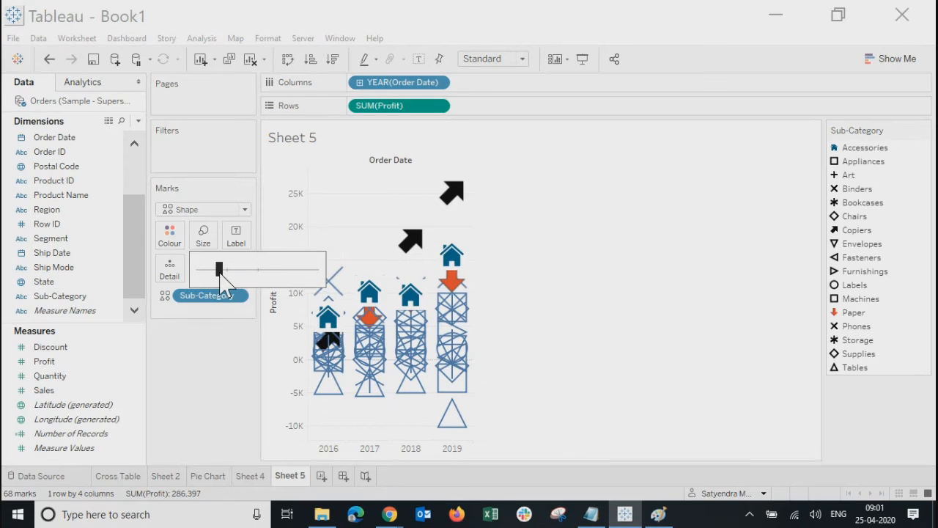
left_click(550, 249)
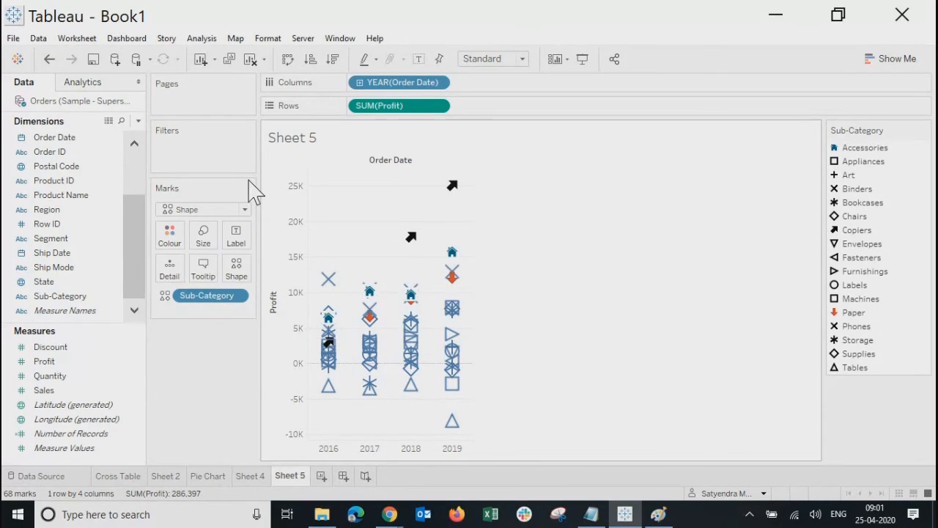
Swap the chart's rows and columns and increase the height of the year rows
left_click(287, 60)
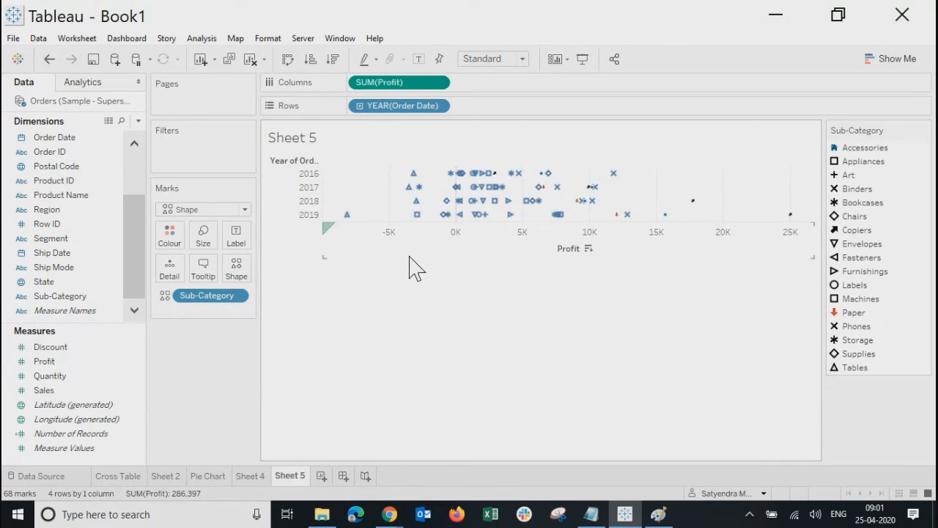
left_click_drag(415, 354, 417, 361)
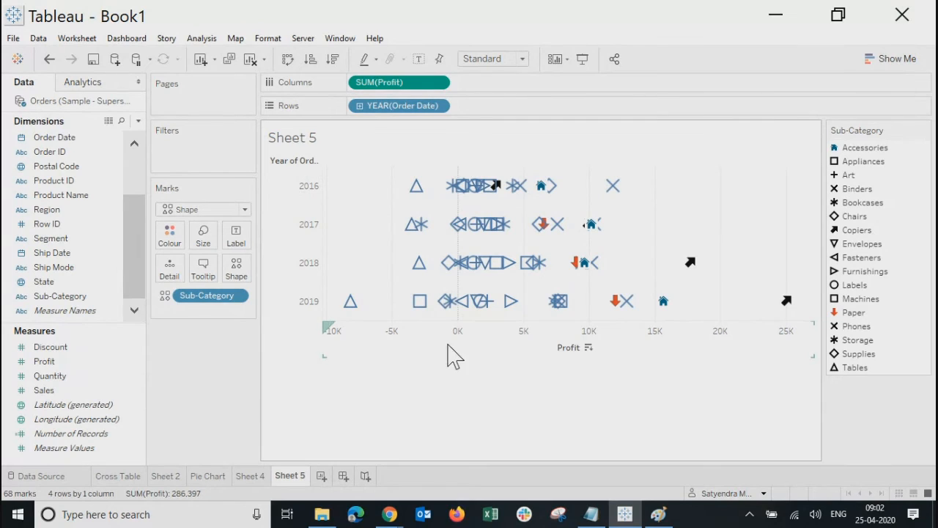
Convert the Profit chart to side-by-side circles using Show Me
left_click(890, 59)
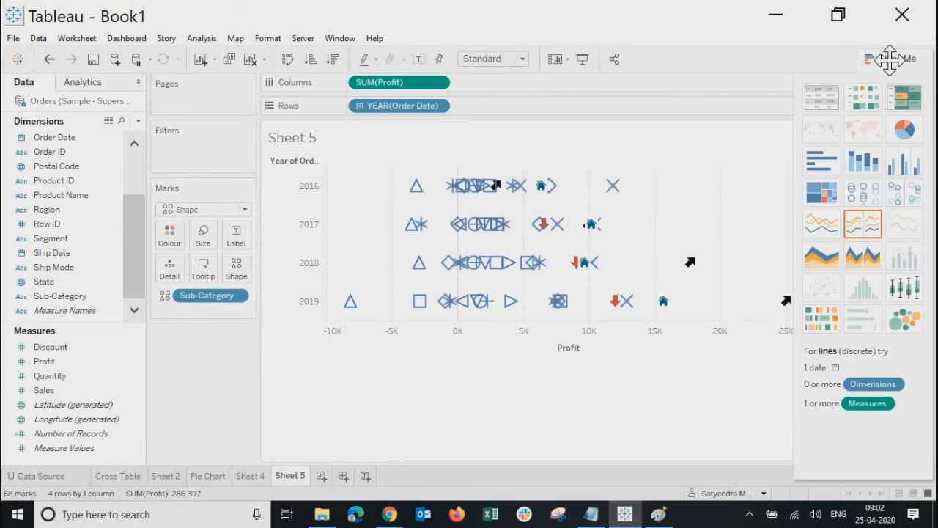
left_click(909, 197)
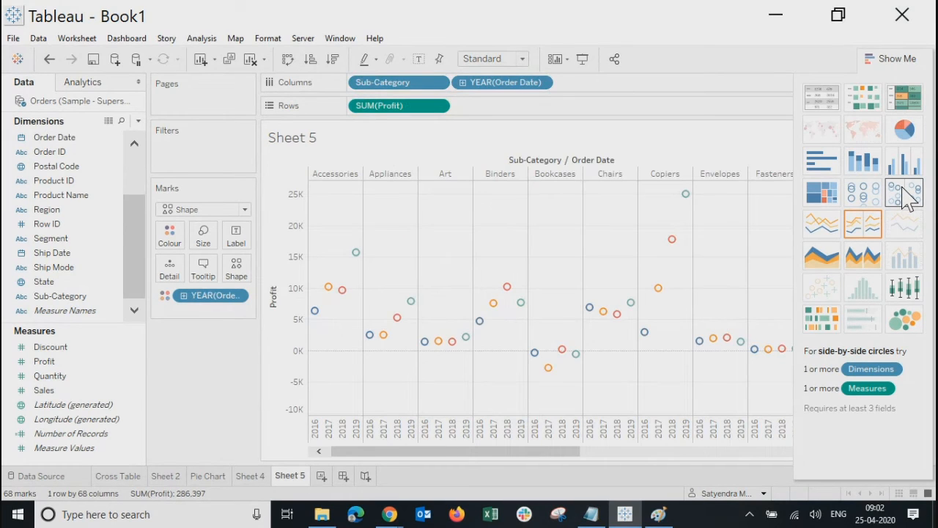
left_click(890, 59)
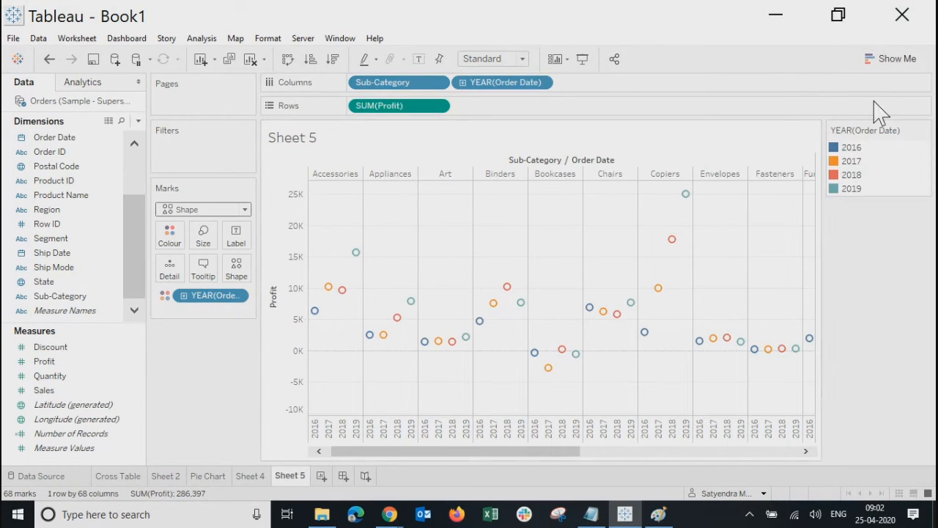
left_click(236, 269)
left_click(215, 398)
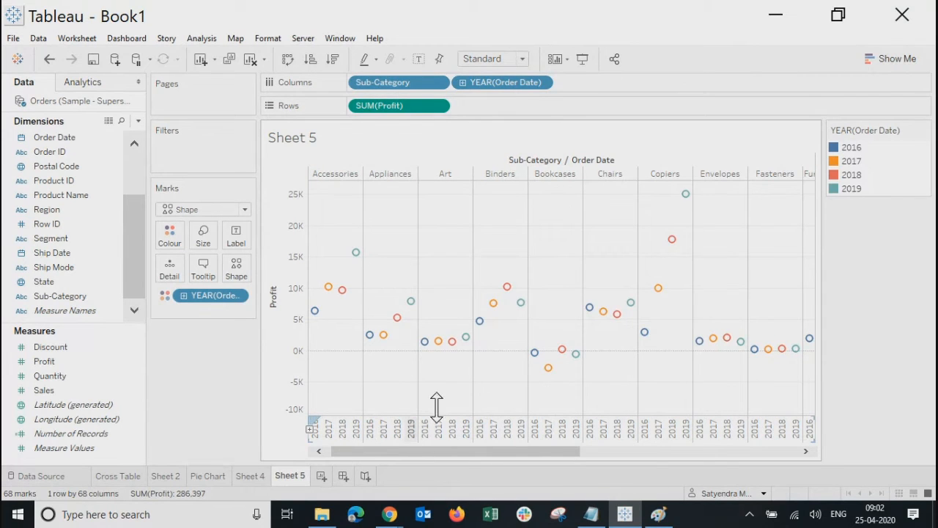
Move Sub-Category behind YEAR(Order Date) on Columns to group the sub-categories within each year
left_click_drag(387, 83, 629, 88)
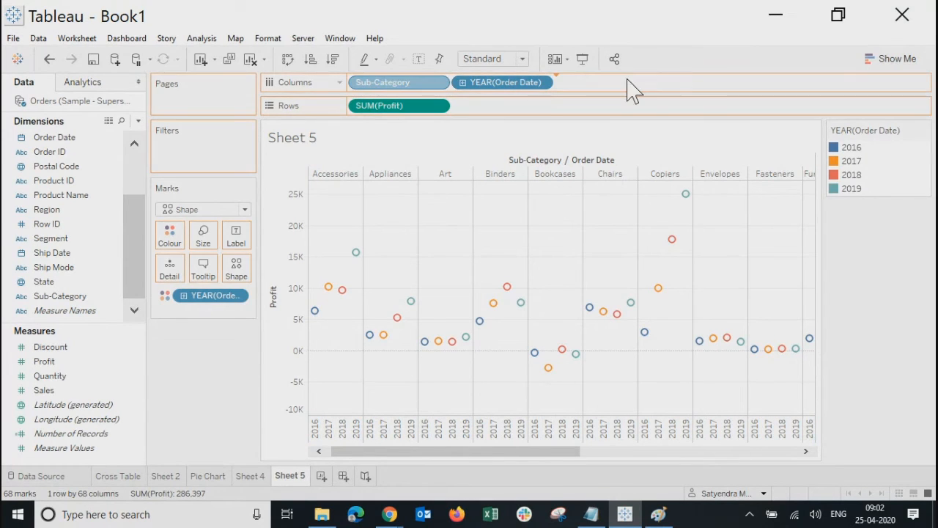
left_click_drag(367, 449, 323, 462)
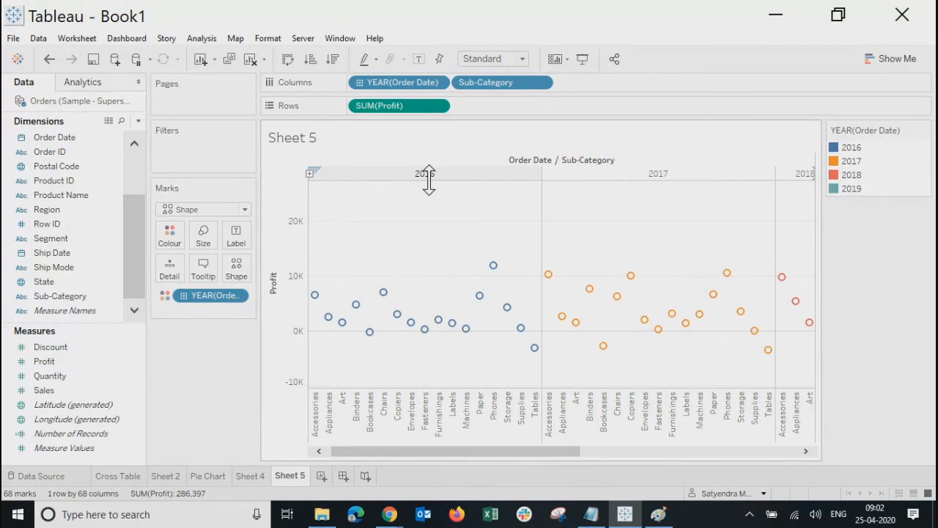
left_click(883, 62)
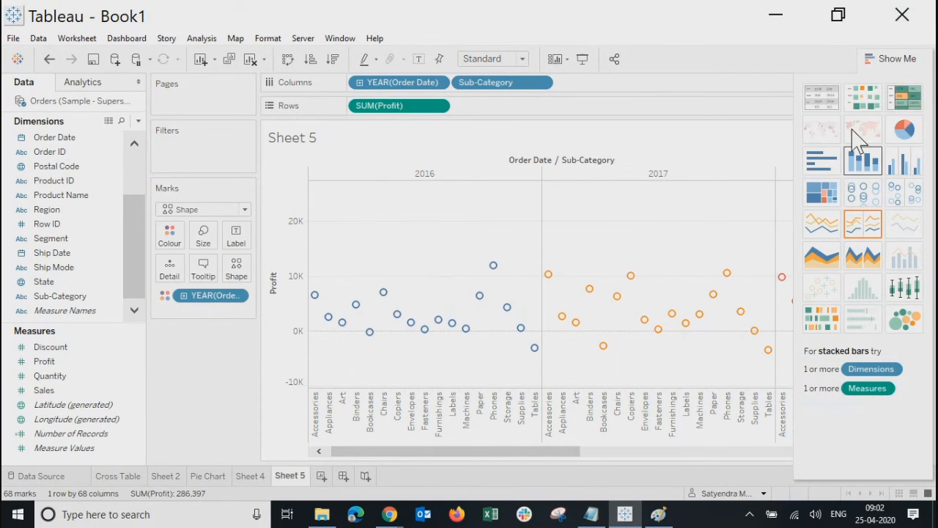
left_click(896, 58)
Try filled square, triangle and cross shapes for the marks, and settle on the filled star
left_click(237, 269)
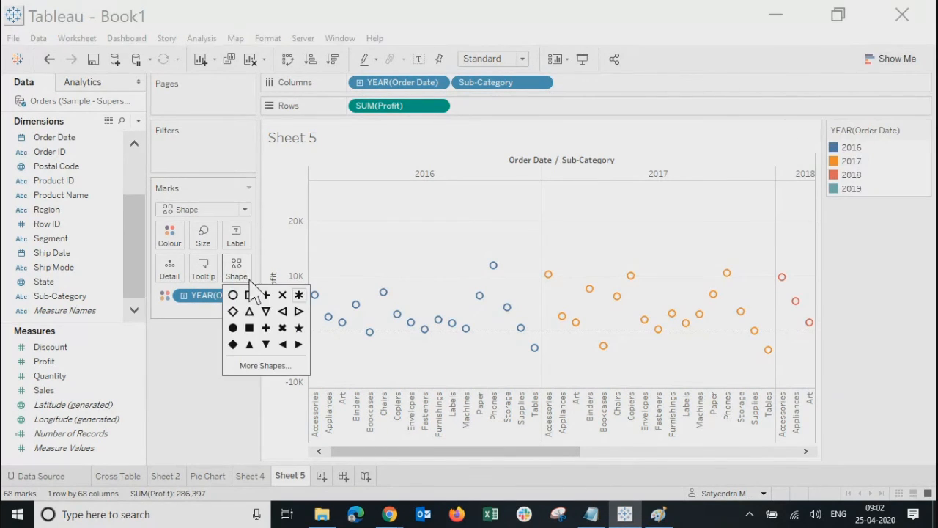
left_click(249, 328)
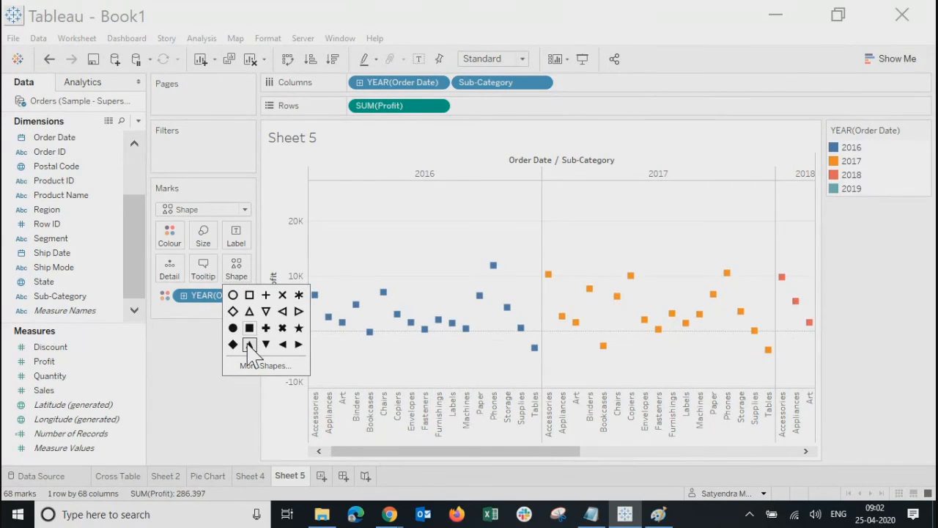
left_click(250, 344)
left_click(267, 343)
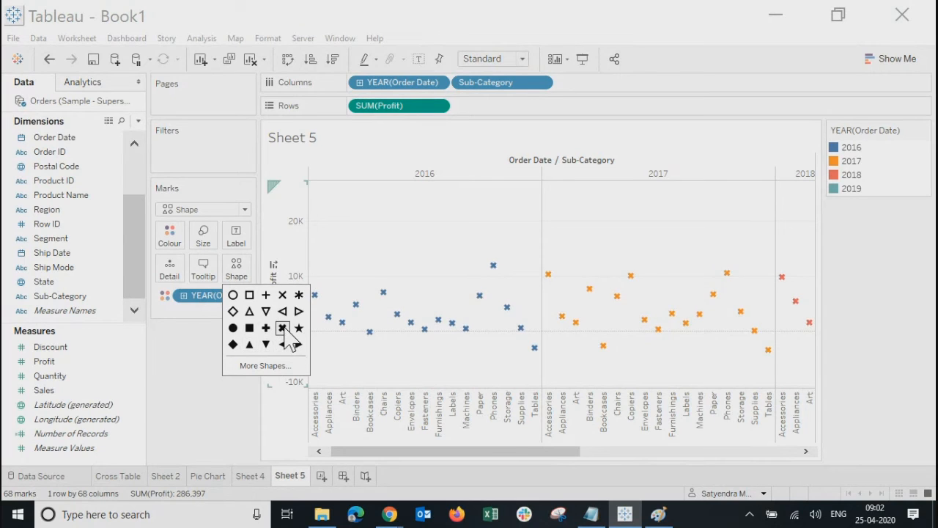
left_click(299, 328)
Examine the available mark types and Show Me chart options for the star-shaped Profit chart
left_click(214, 211)
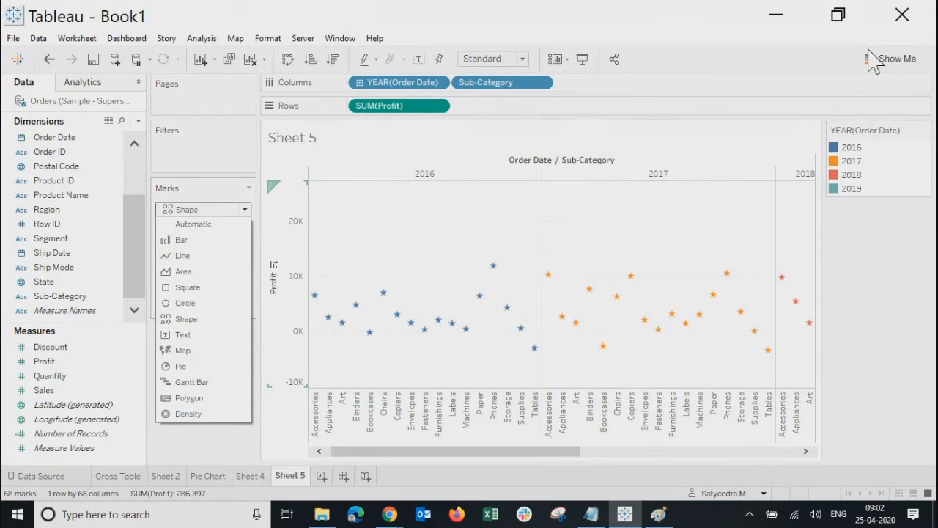
left_click(888, 262)
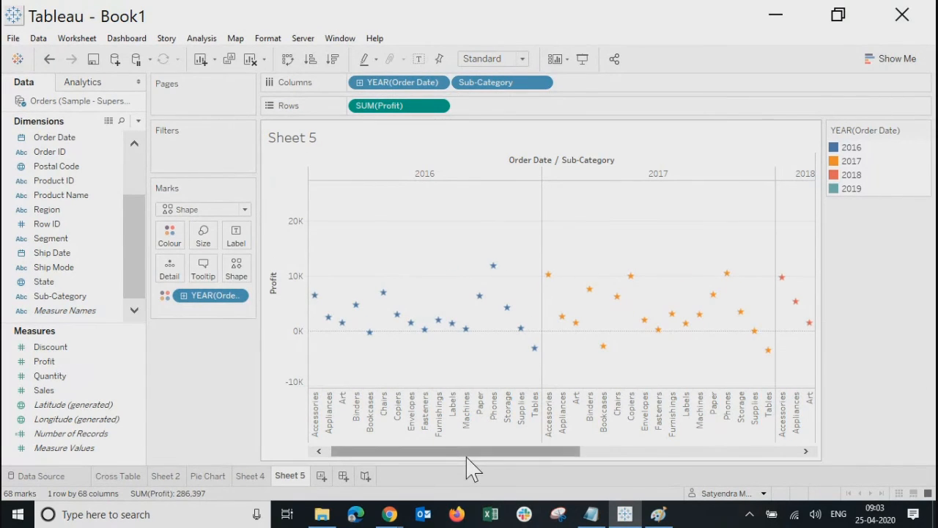
left_click_drag(469, 452, 383, 478)
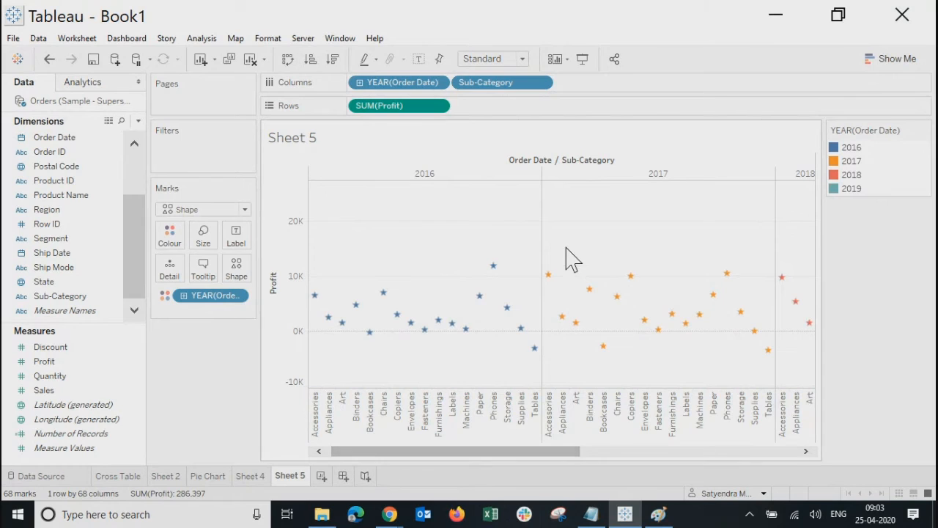
left_click(893, 60)
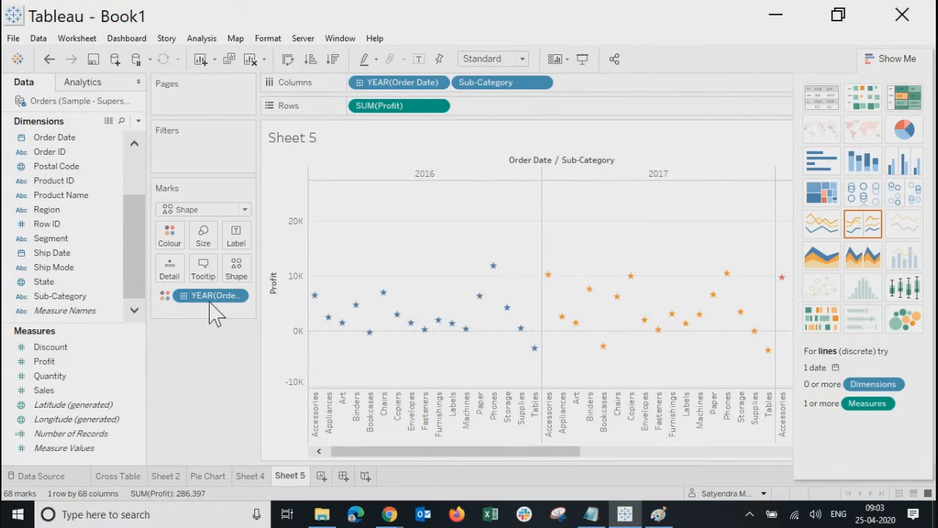
left_click(193, 211)
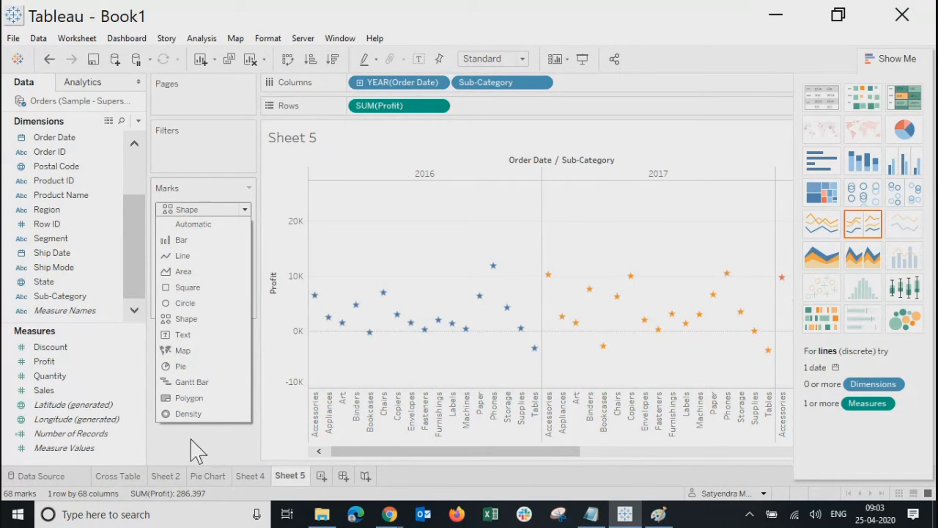
left_click(876, 63)
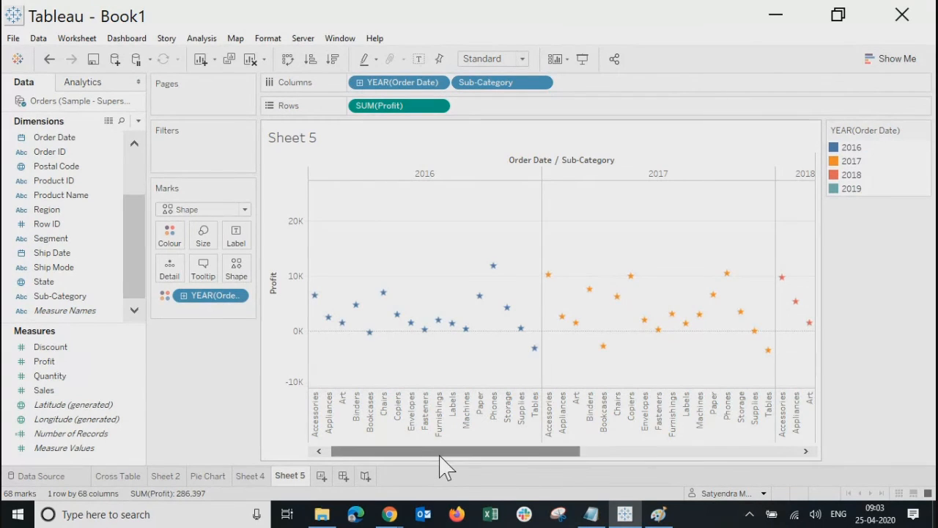
left_click_drag(440, 453, 293, 448)
Enlarge the star marks to slightly above the middle of the size range
left_click(241, 270)
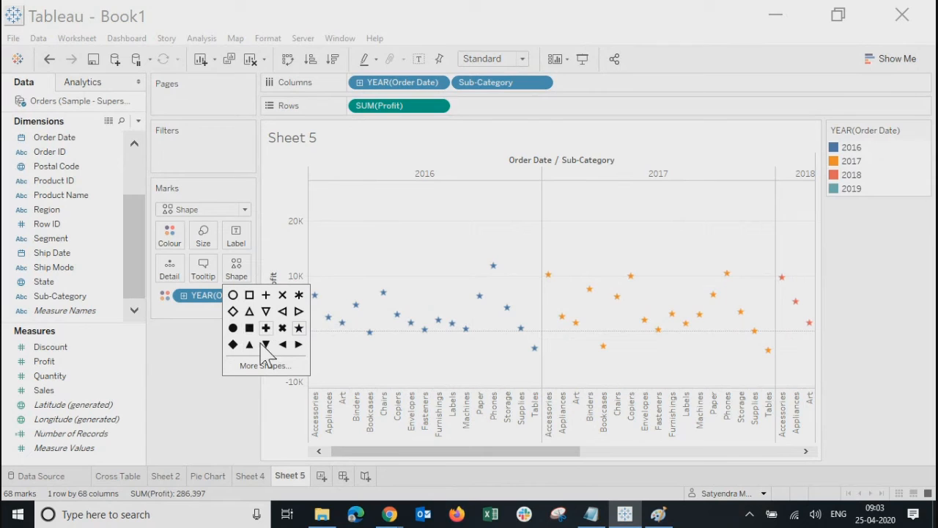
left_click(206, 243)
left_click_drag(227, 267, 275, 266)
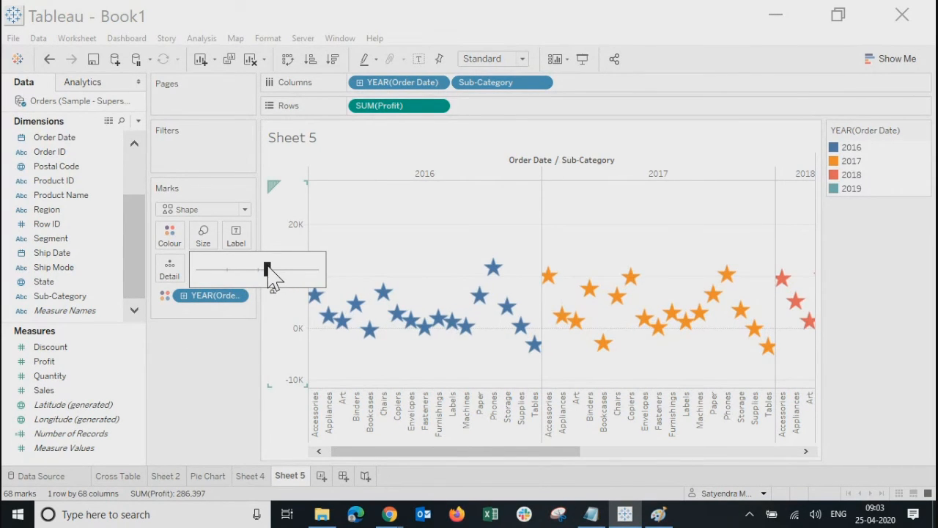
Change the marks of the yearly Profit by Sub-Category chart from star shapes to Line
left_click_drag(386, 454, 356, 455)
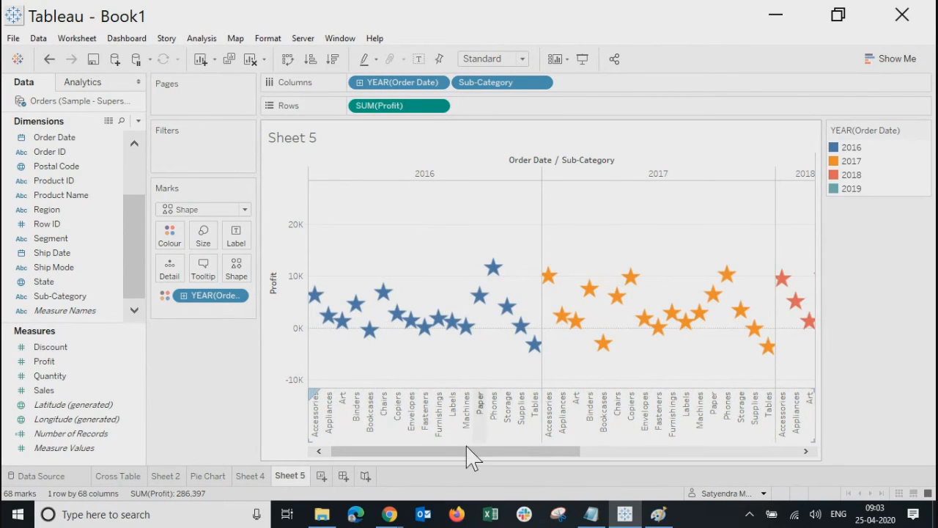
left_click_drag(474, 467, 163, 426)
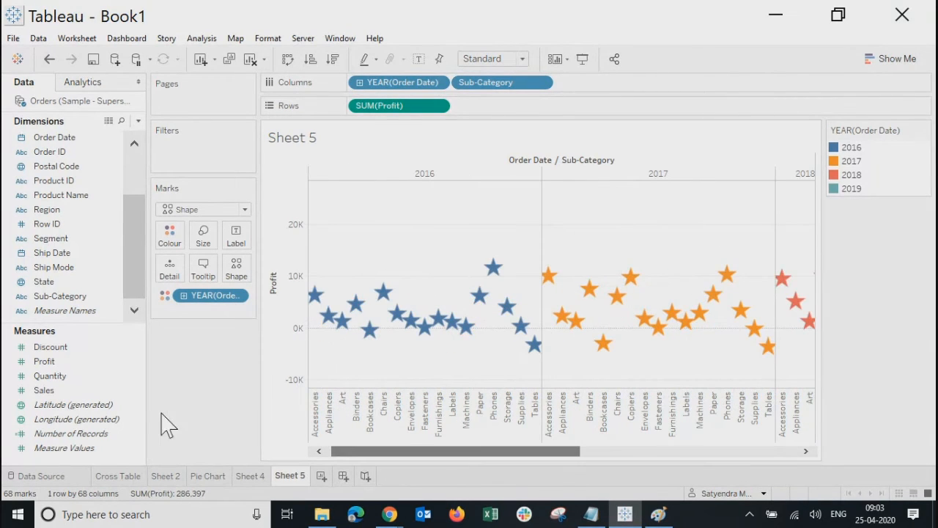
left_click(893, 60)
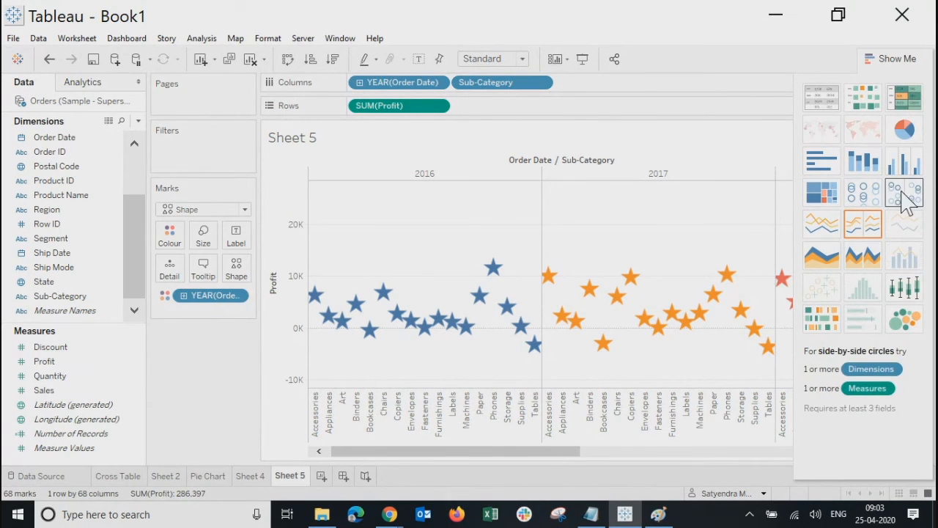
left_click(896, 207)
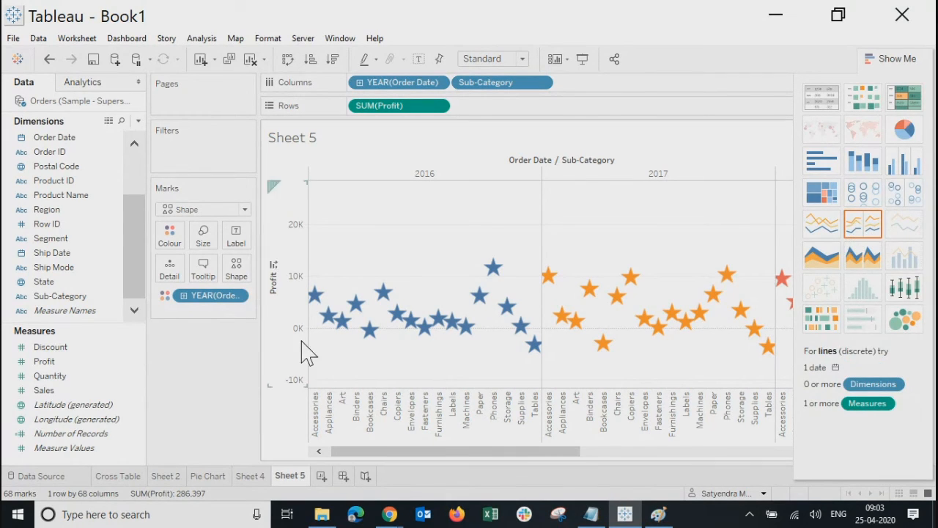
left_click(204, 214)
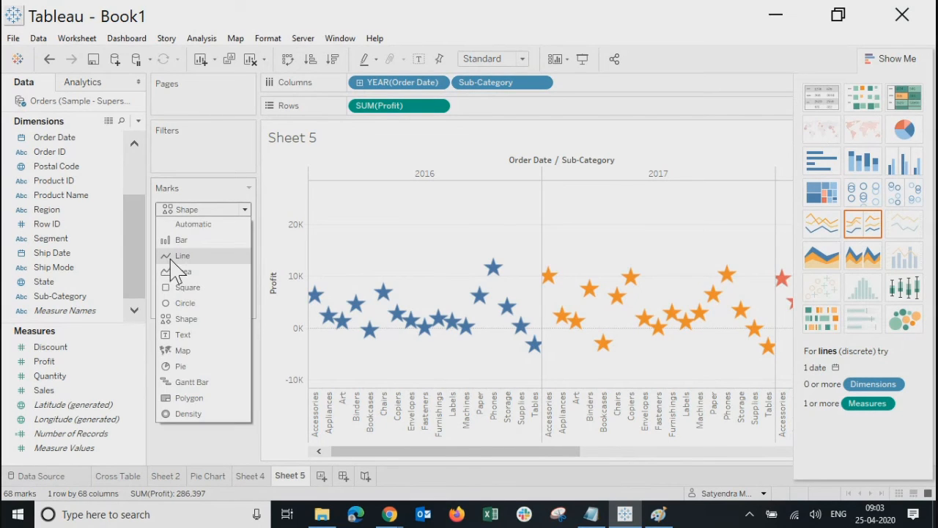
left_click(176, 256)
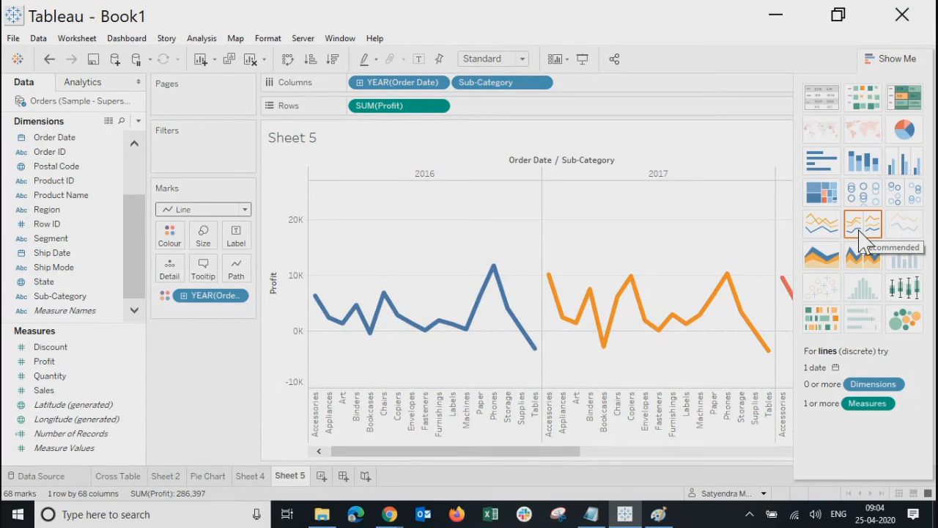
Convert the chart to continuous lines of Profit by year, with one line per Sub-Category
left_click_drag(529, 452, 360, 464)
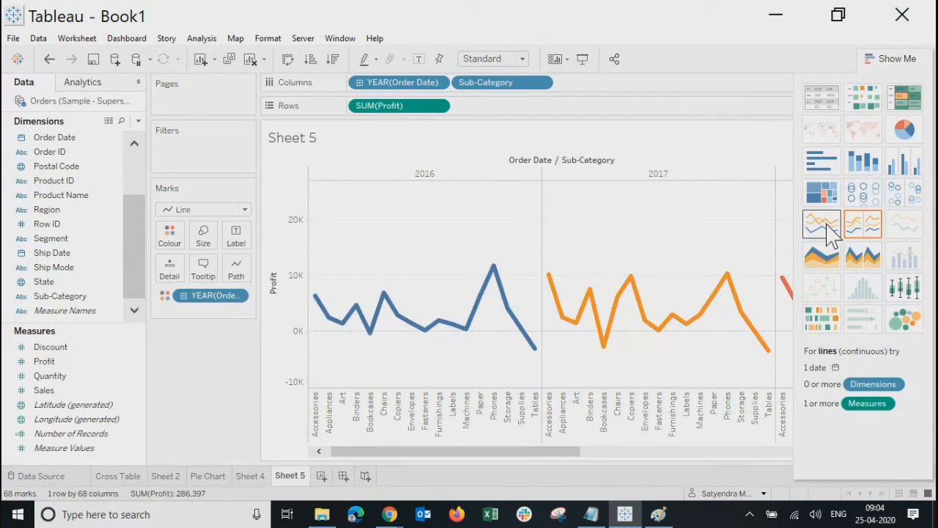
left_click(825, 229)
left_click(889, 60)
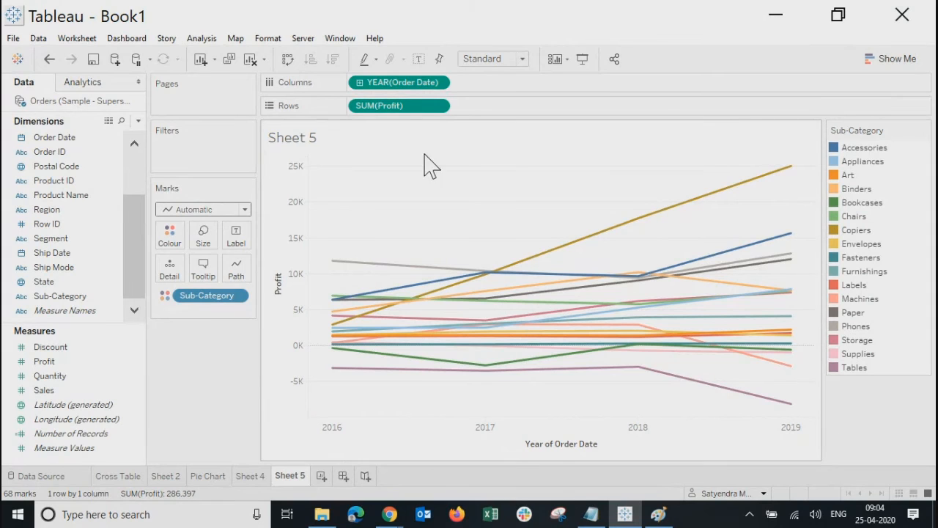
Try the discrete Month of Order Date on Columns, and settle on the continuous Month that includes the year
left_click(437, 83)
left_click(458, 250)
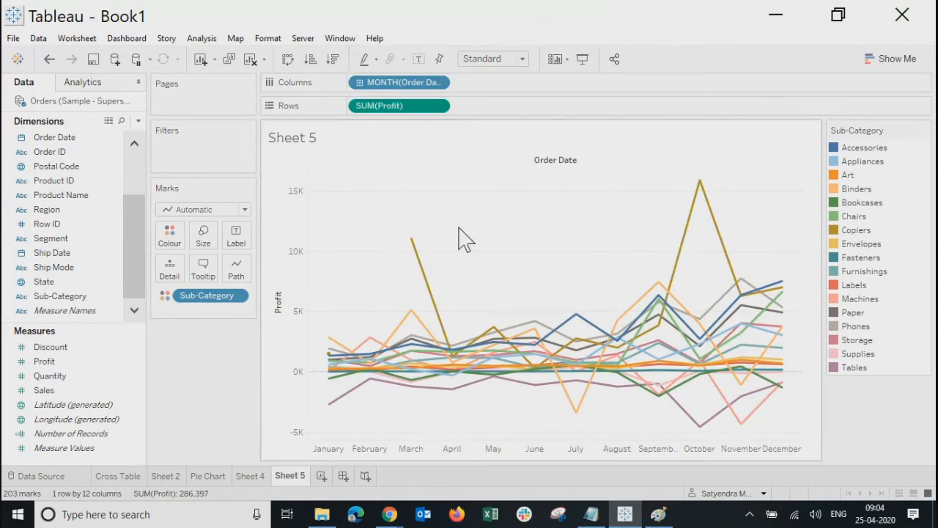
left_click(444, 83)
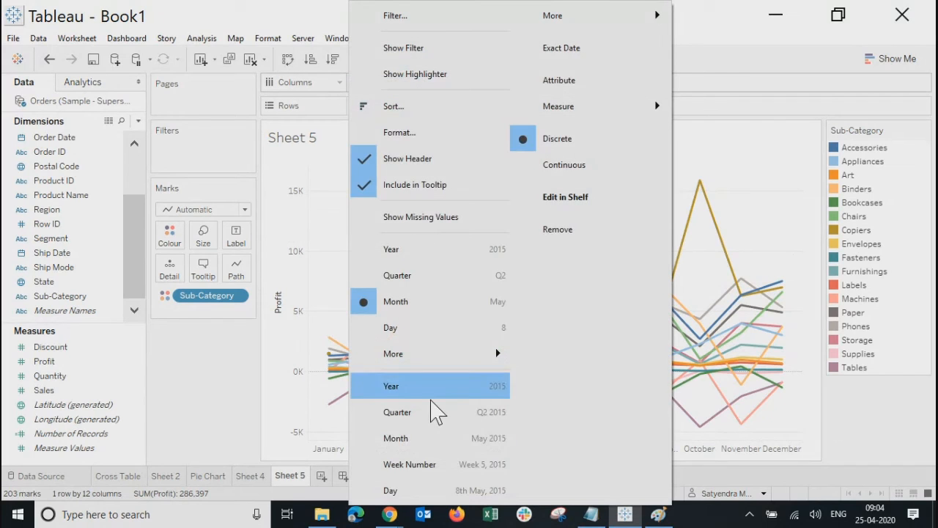
left_click(416, 438)
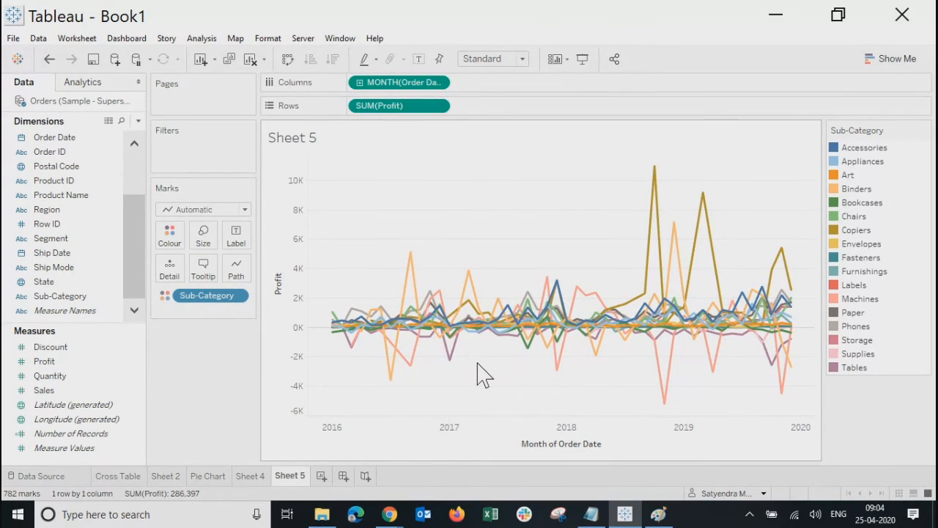
mouse_move(682, 271)
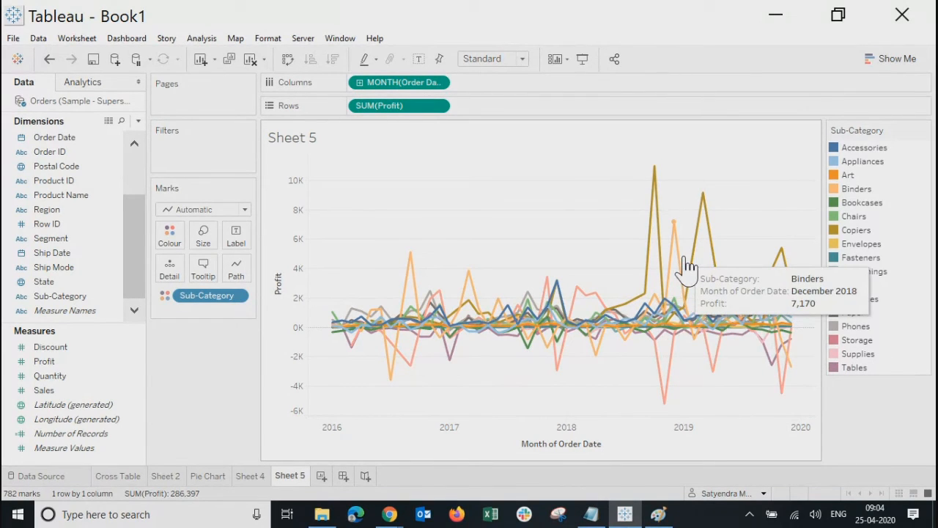
Remove Sub-Category from the line colours and vary the line's size by Profit
left_click(885, 61)
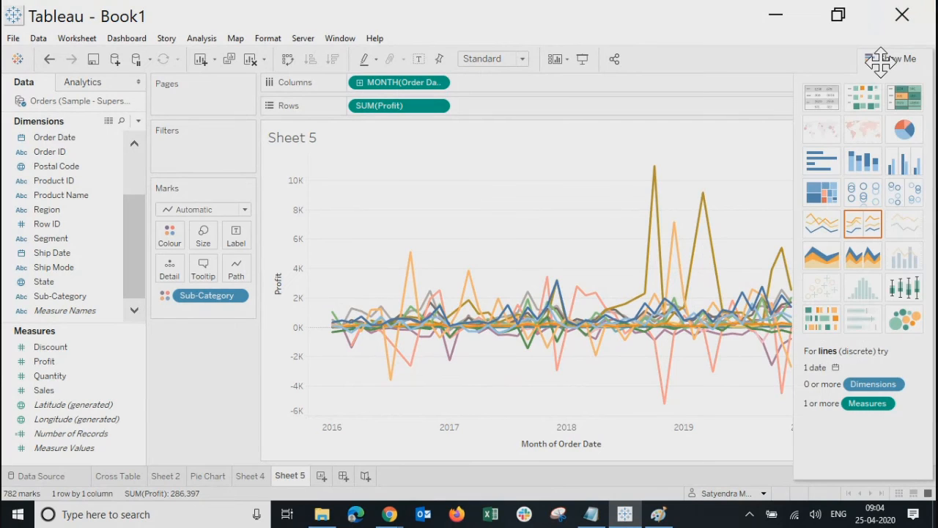
left_click(882, 61)
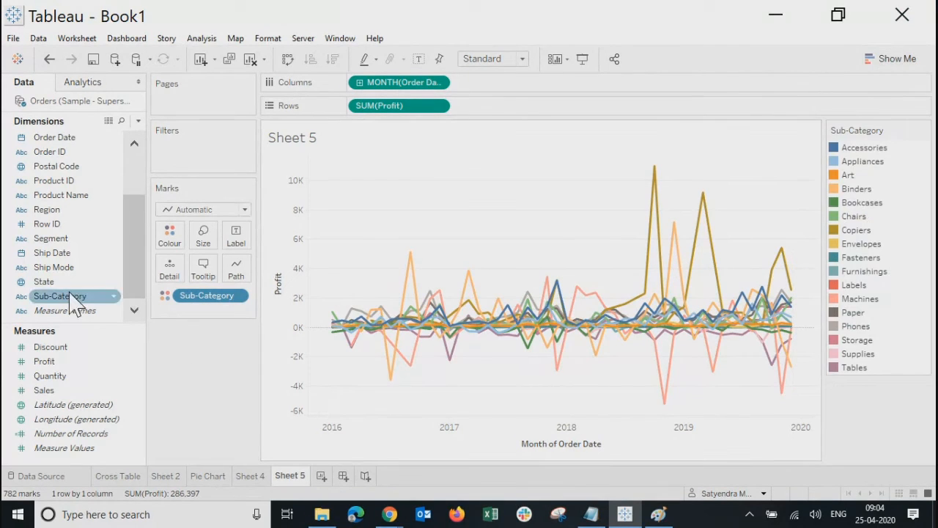
left_click(240, 296)
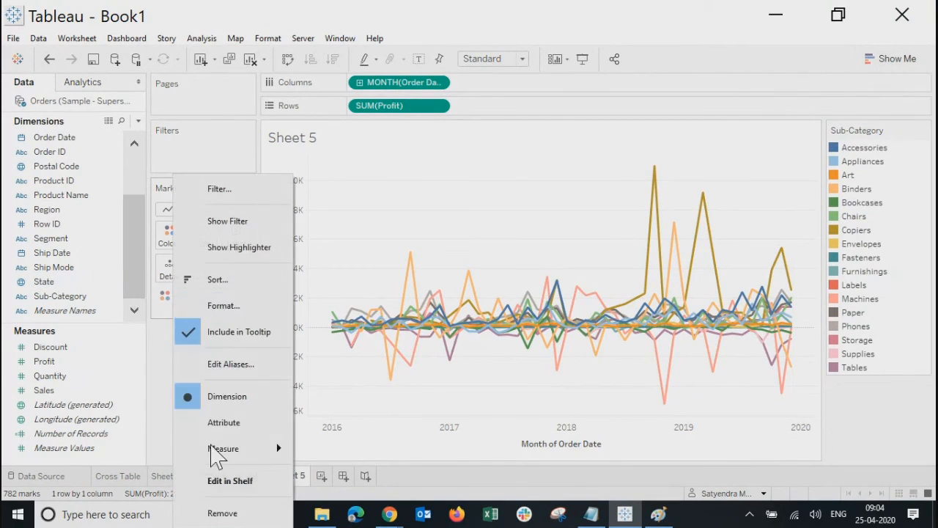
left_click(220, 509)
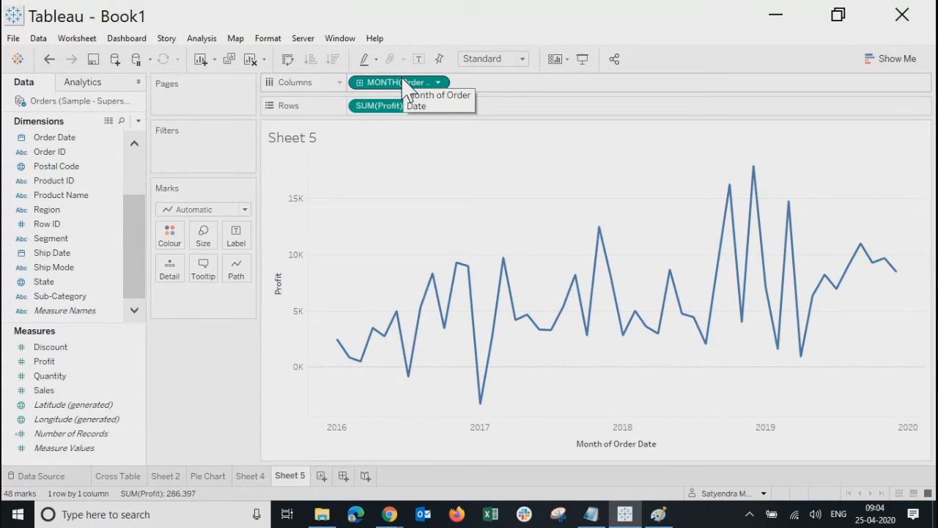
left_click(44, 361)
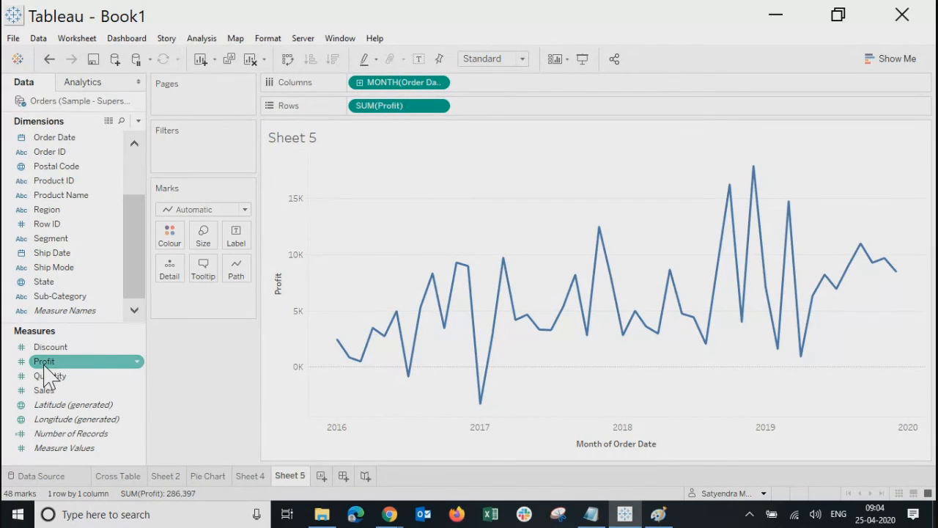
left_click_drag(47, 365, 198, 240)
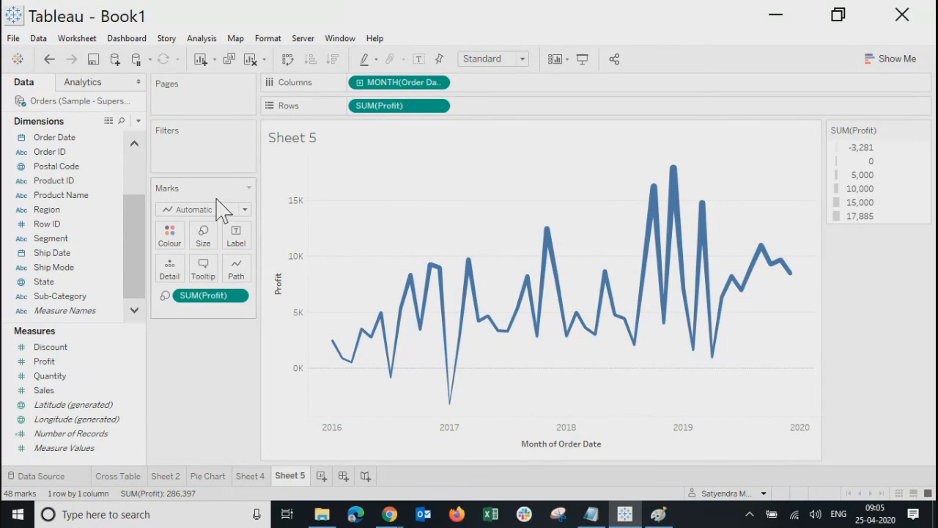
Try showing mark labels on the monthly Profit line, and turn them off again
left_click(239, 236)
left_click(271, 271)
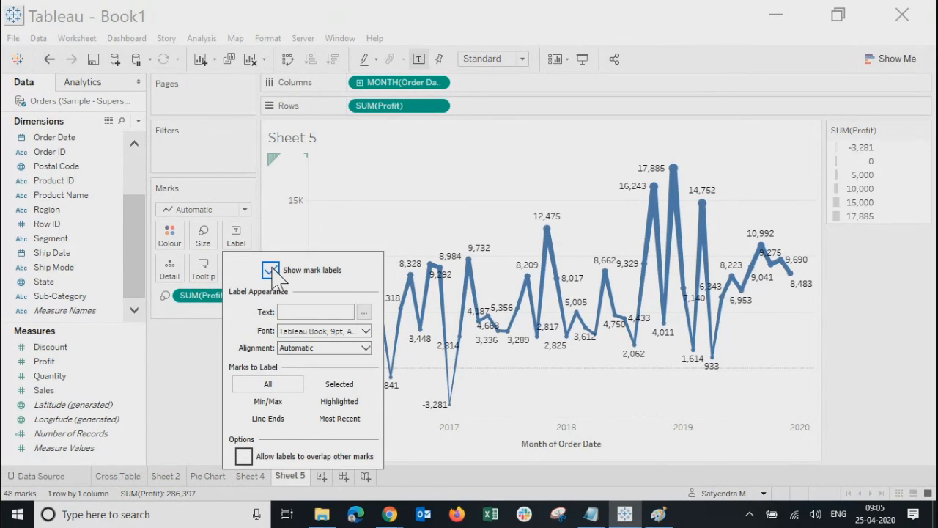
left_click(270, 272)
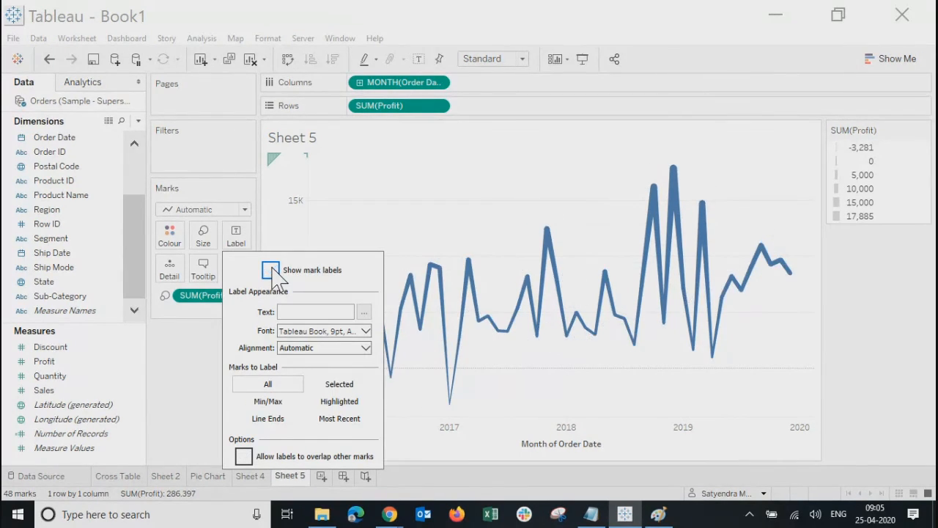
left_click(196, 368)
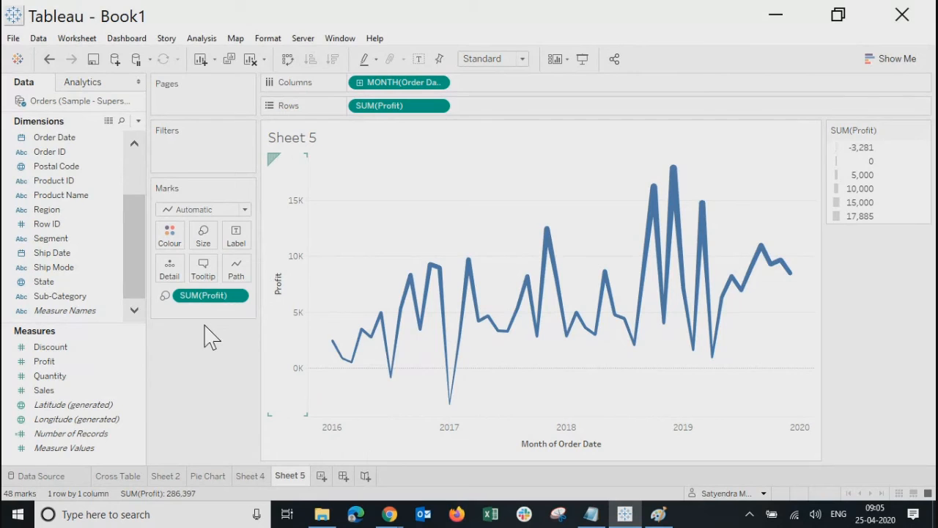
Try Circle marks for the monthly Profit chart, and set the mark type to Line
left_click(212, 211)
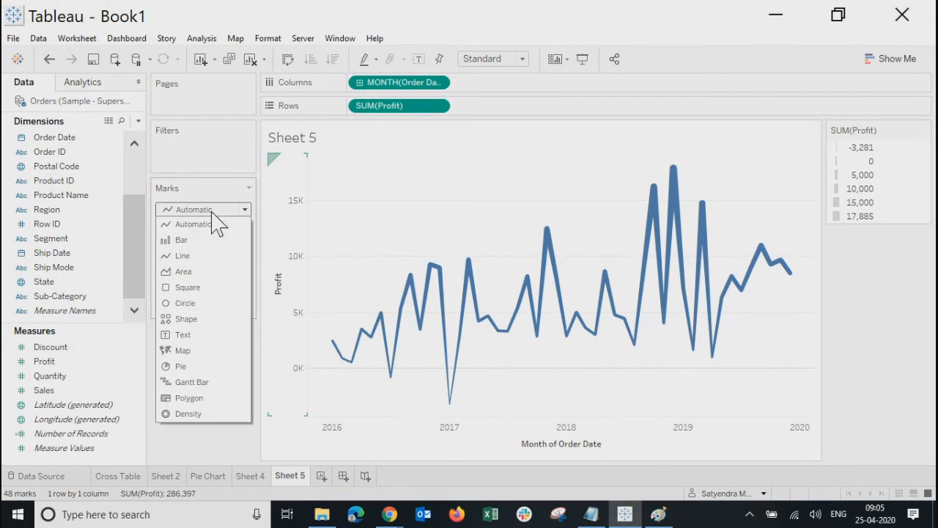
left_click(185, 303)
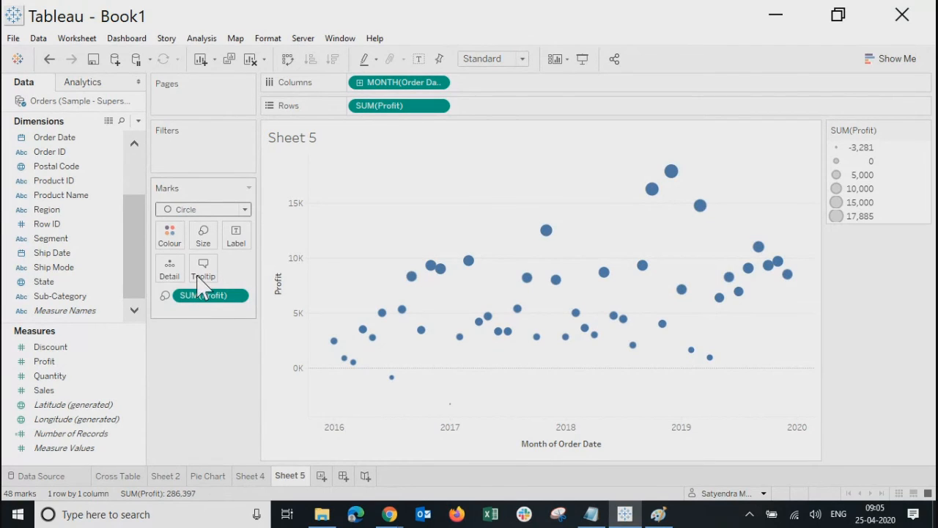
left_click(196, 211)
left_click(177, 252)
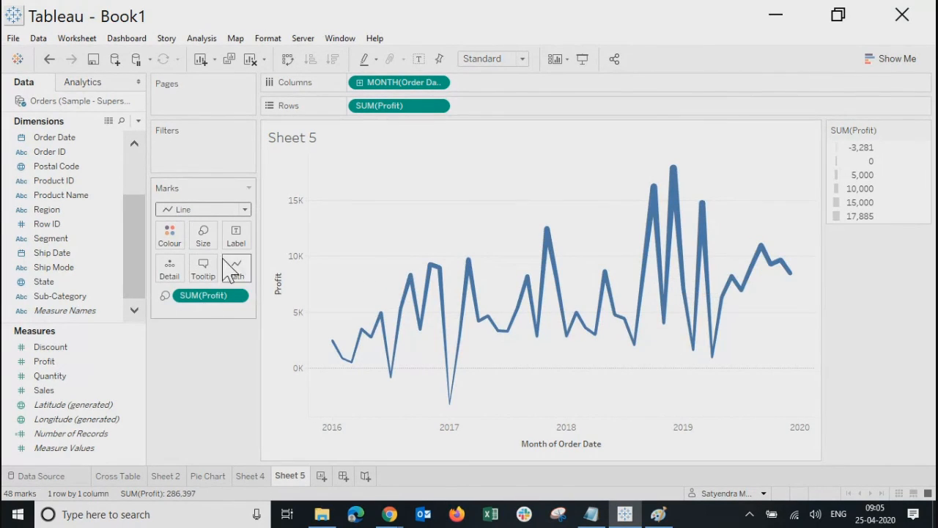
Try the step and jump line types on the Profit line, and restore the linear path
left_click(242, 277)
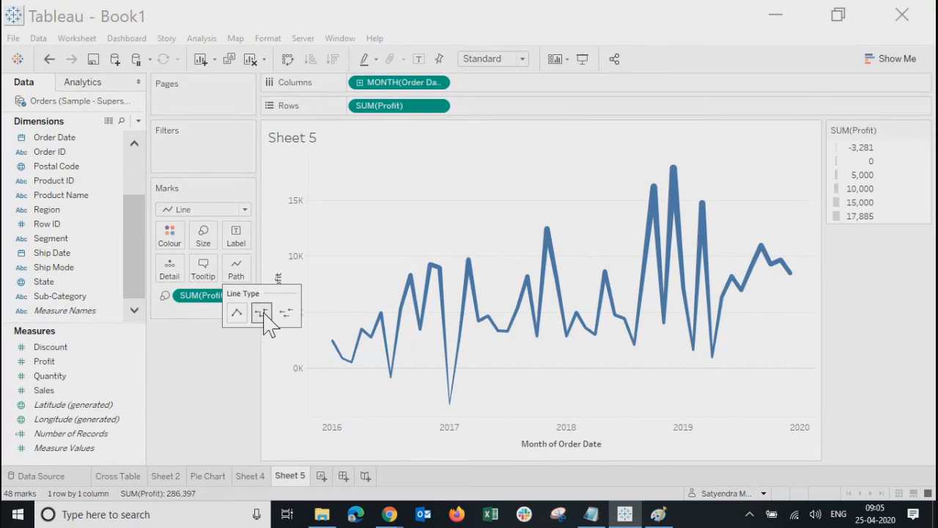
left_click(261, 314)
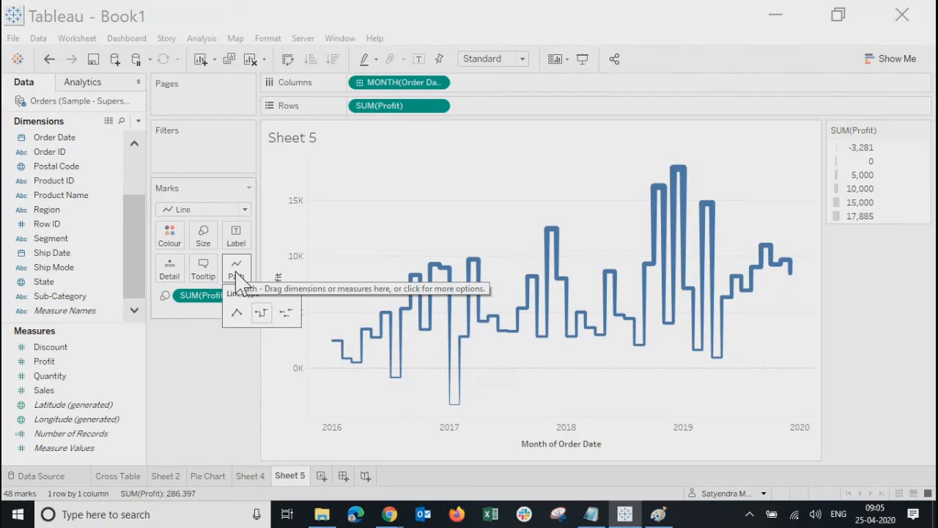
left_click(286, 314)
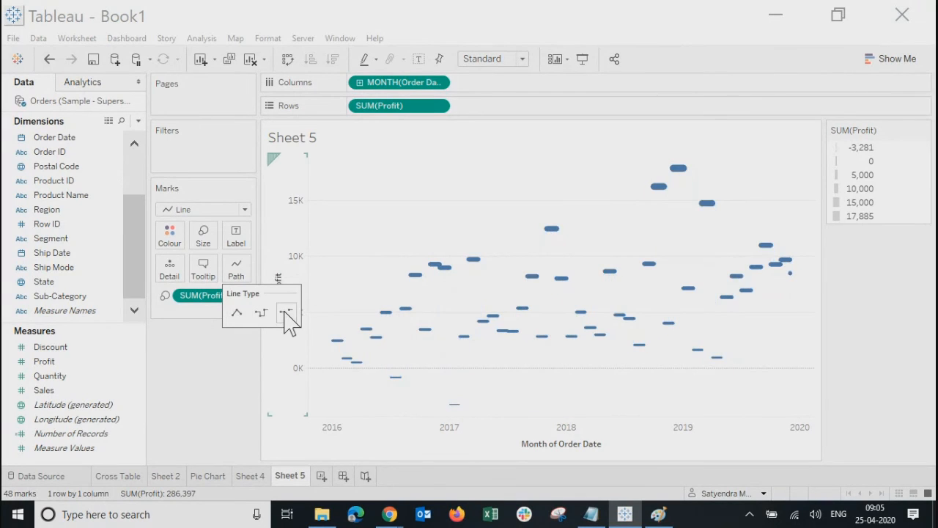
left_click(240, 273)
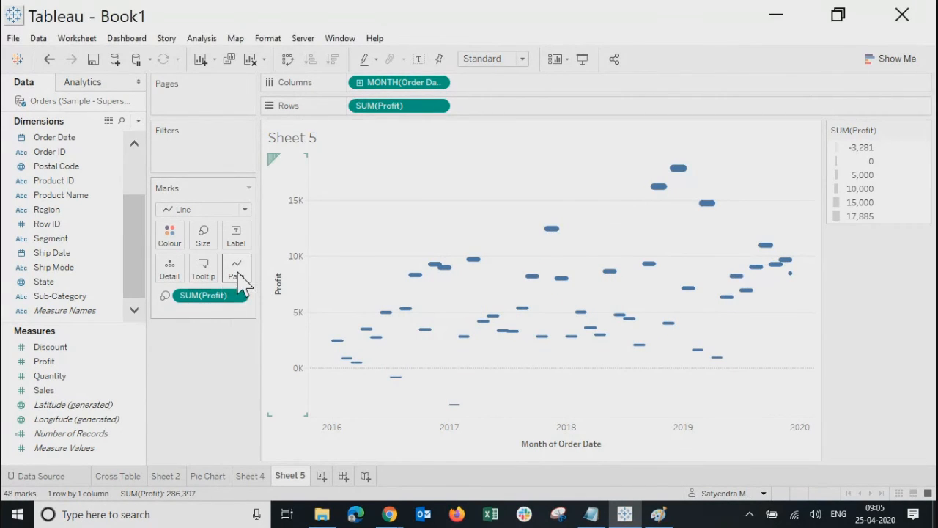
left_click(245, 271)
left_click(238, 314)
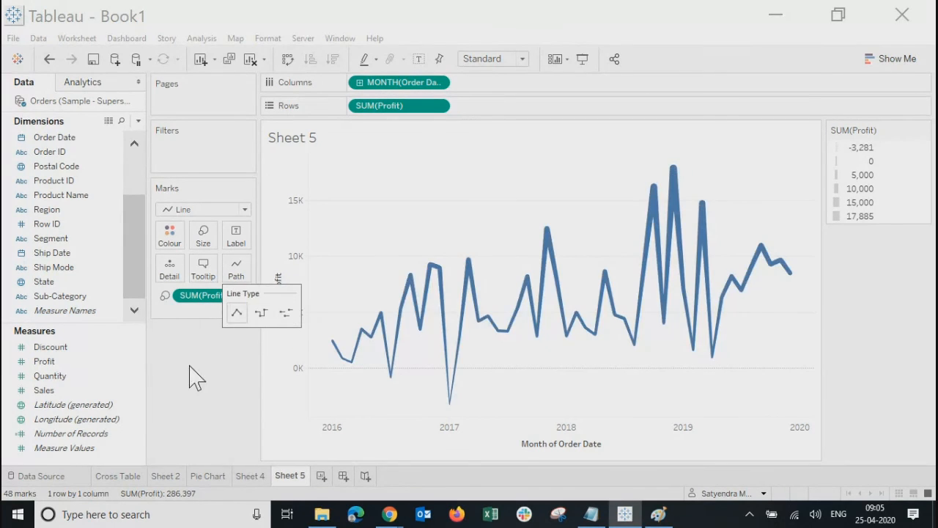
Inspect the individual Profit points at the September and November 2016 peaks, and clear the selection
left_click(410, 277)
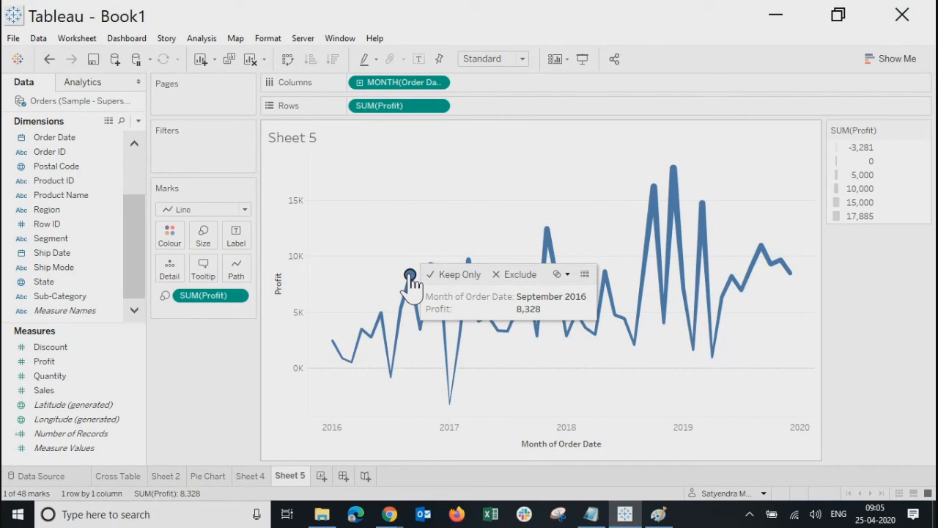
left_click(235, 363)
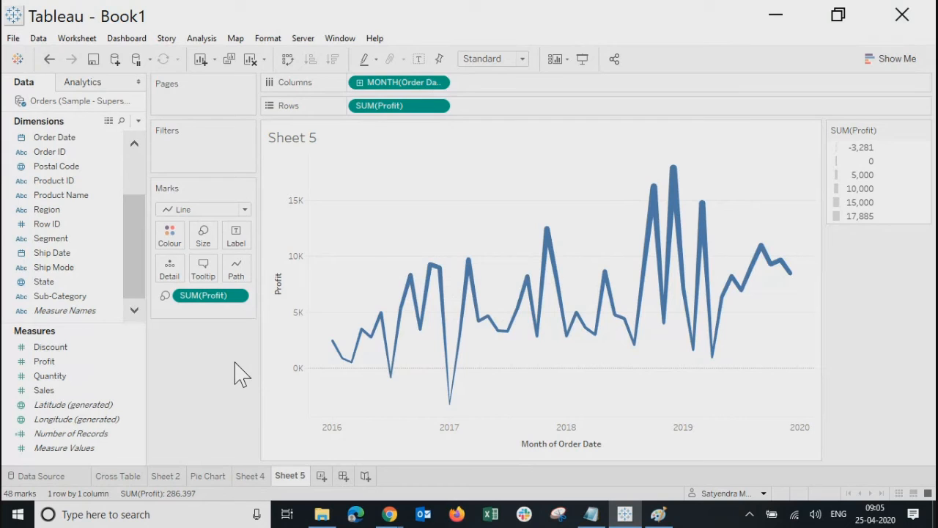
left_click(430, 266)
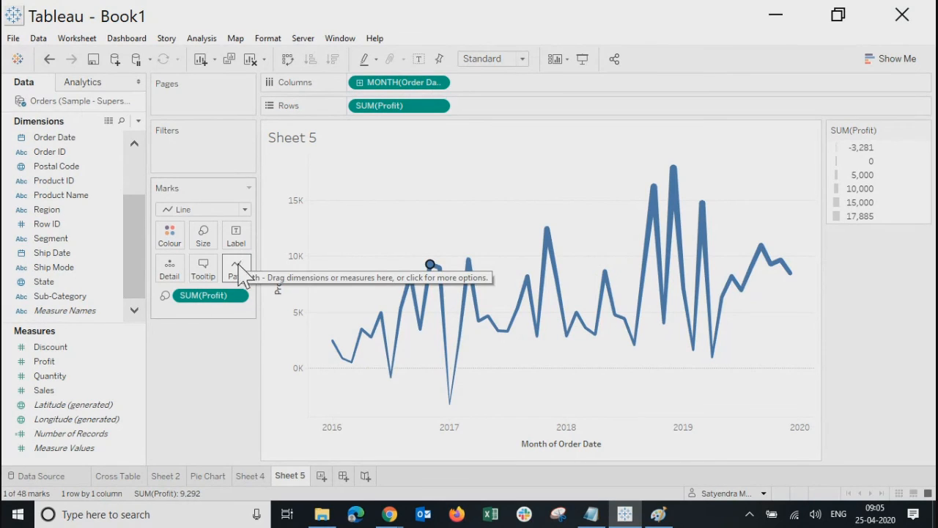
left_click(205, 372)
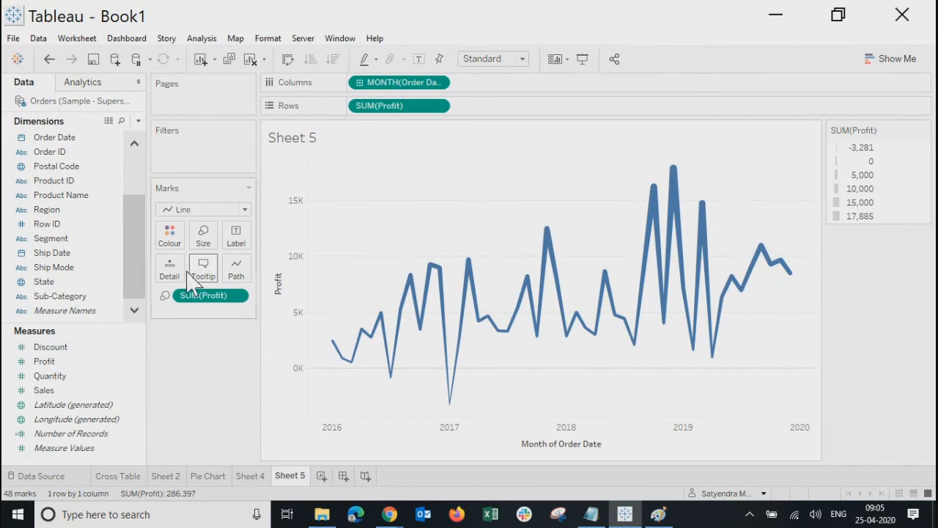
Add a second Profit measure to Rows, and set the mark type of both Profit charts to Circle
left_click(58, 361)
left_click_drag(60, 362, 519, 110)
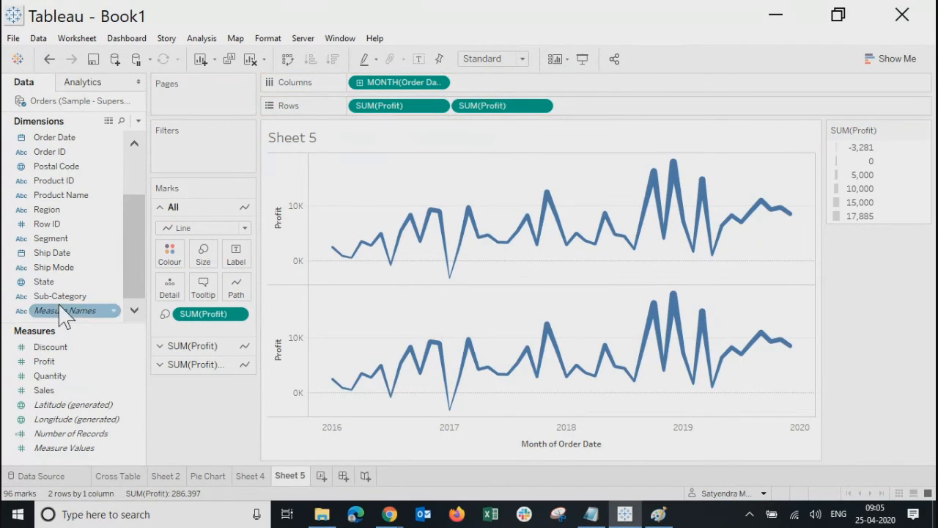
left_click(185, 228)
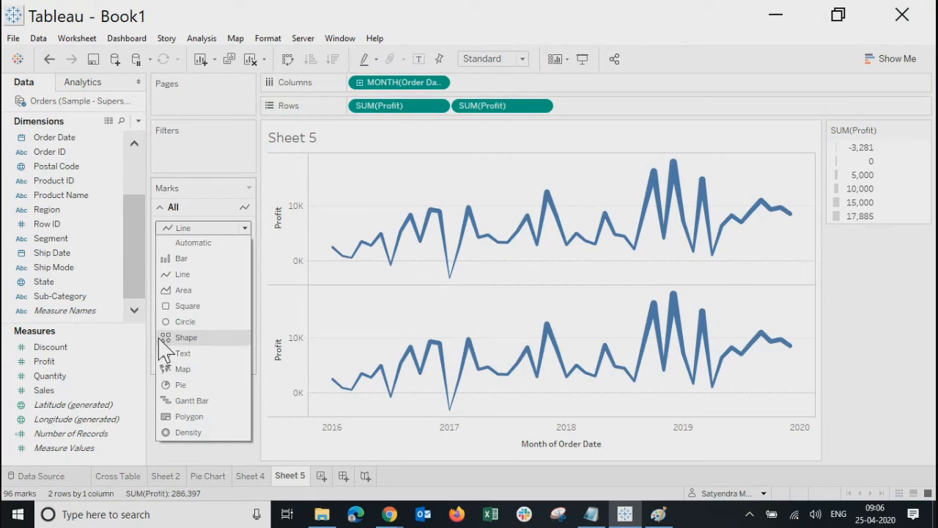
left_click(179, 322)
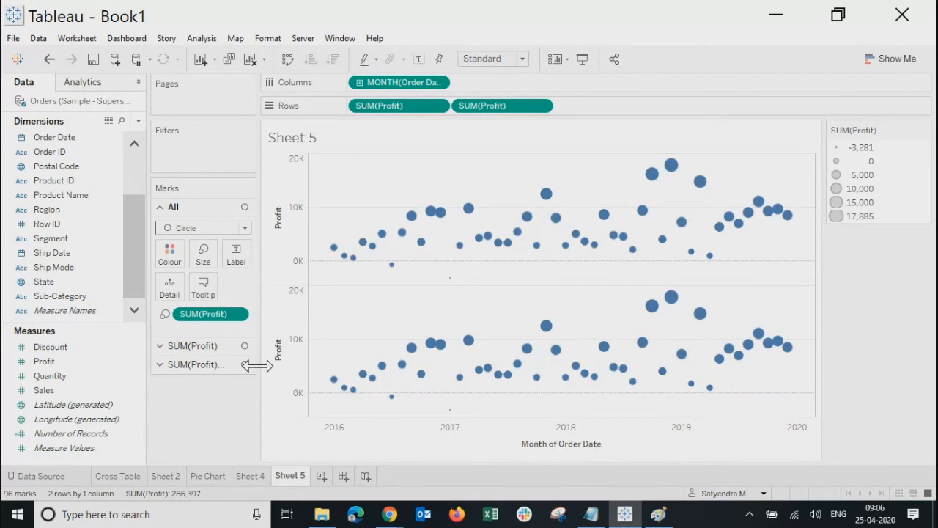
Set the second Profit measure's mark type to Line, and combine both Profit charts into a dual-axis chart
left_click(195, 365)
left_click(203, 264)
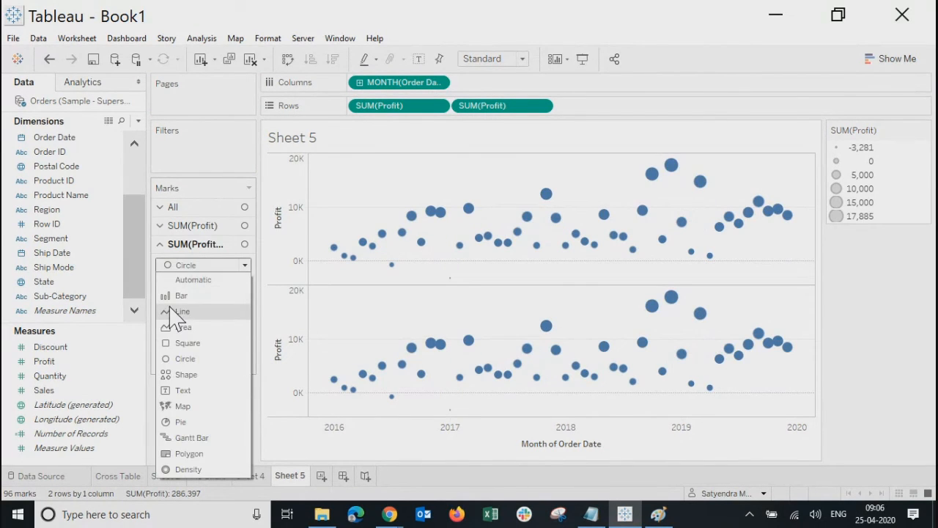
left_click(178, 312)
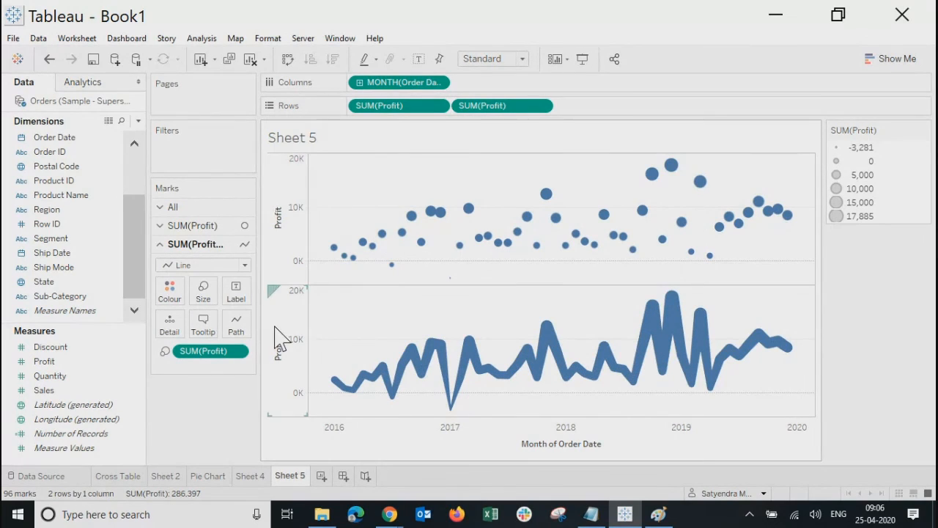
right_click(280, 335)
left_click(324, 209)
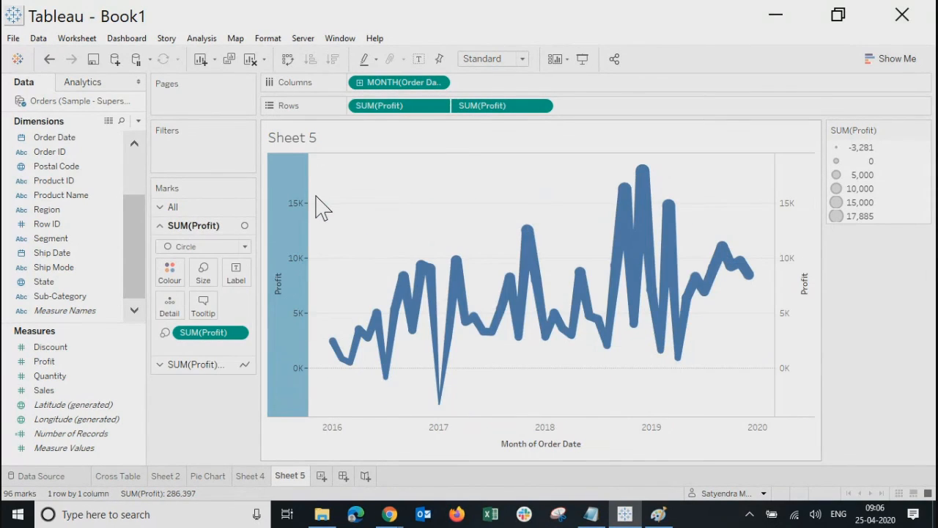
Try Circle marks for the second Profit measure, and set its mark type back to Line
left_click(794, 267)
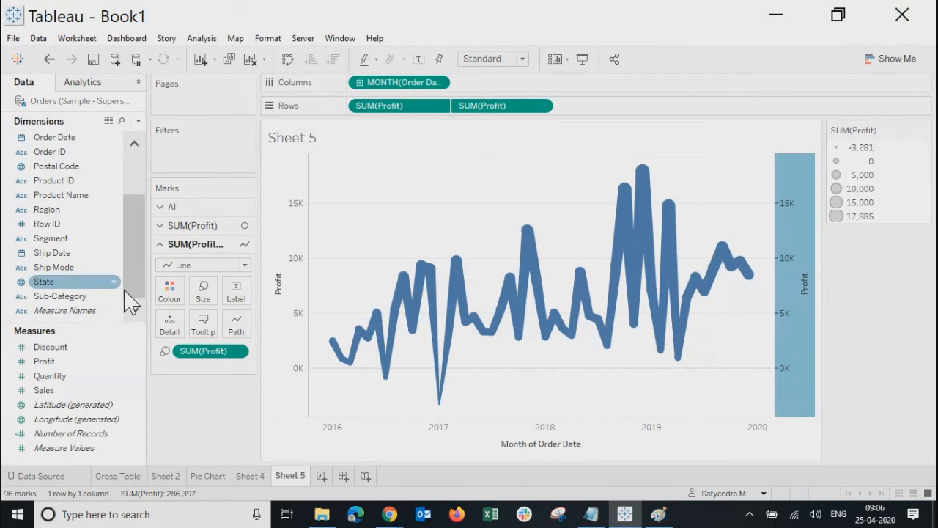
left_click(197, 266)
left_click(180, 359)
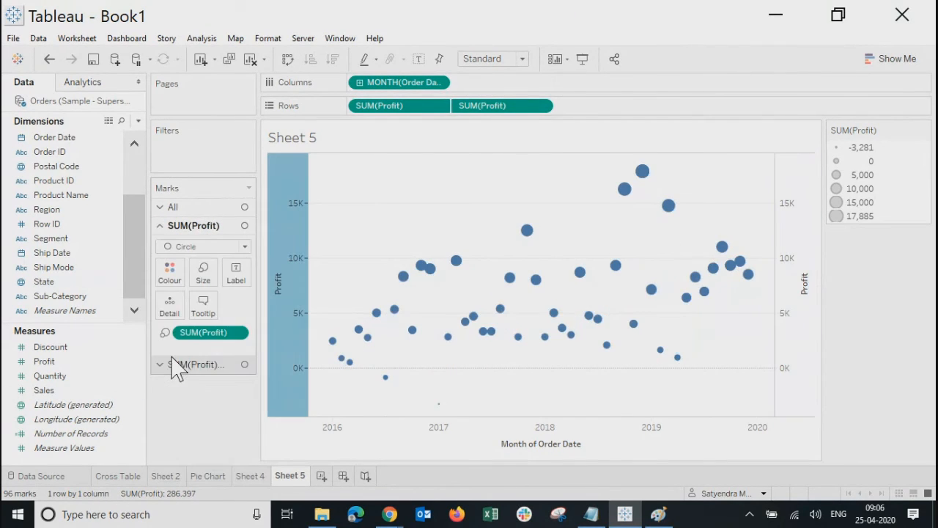
left_click(196, 364)
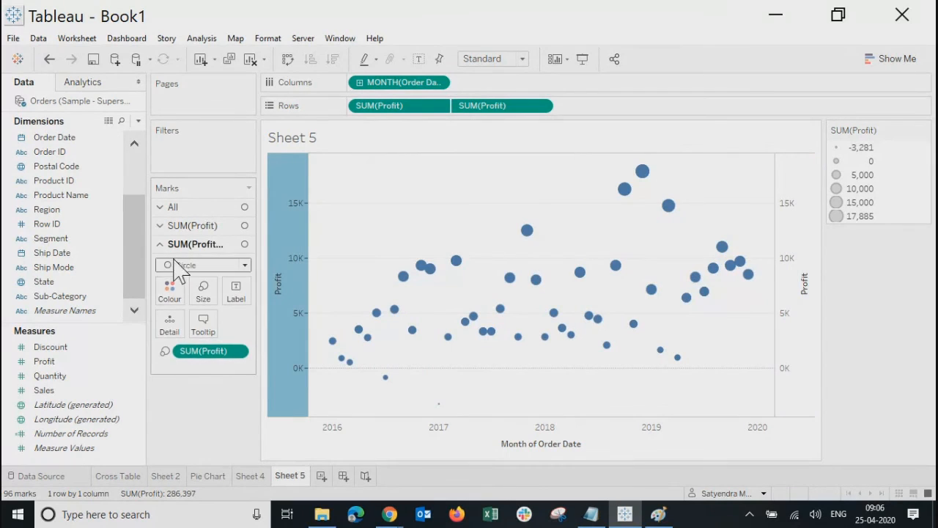
left_click(187, 265)
left_click(180, 312)
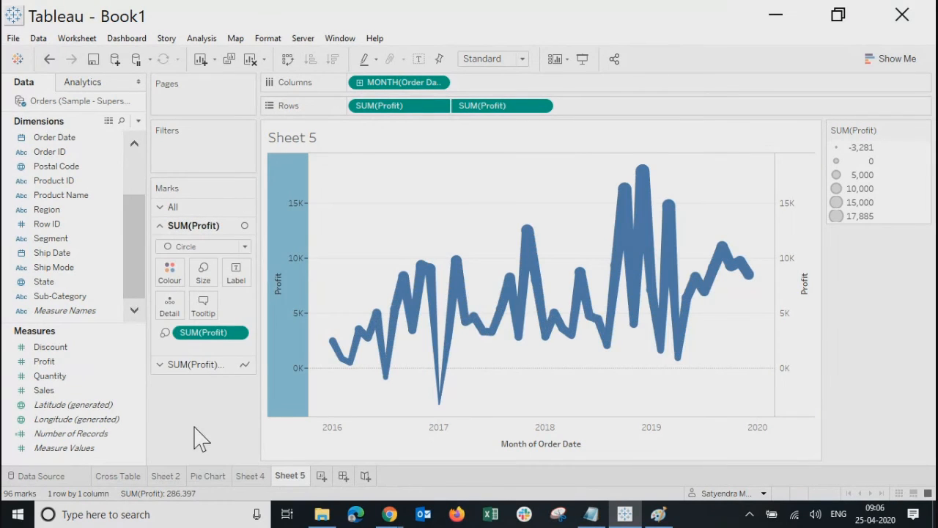
Colour the first Profit measure's circles by month of Order Date, and shrink the circles
left_click(203, 272)
left_click_drag(229, 307, 258, 309)
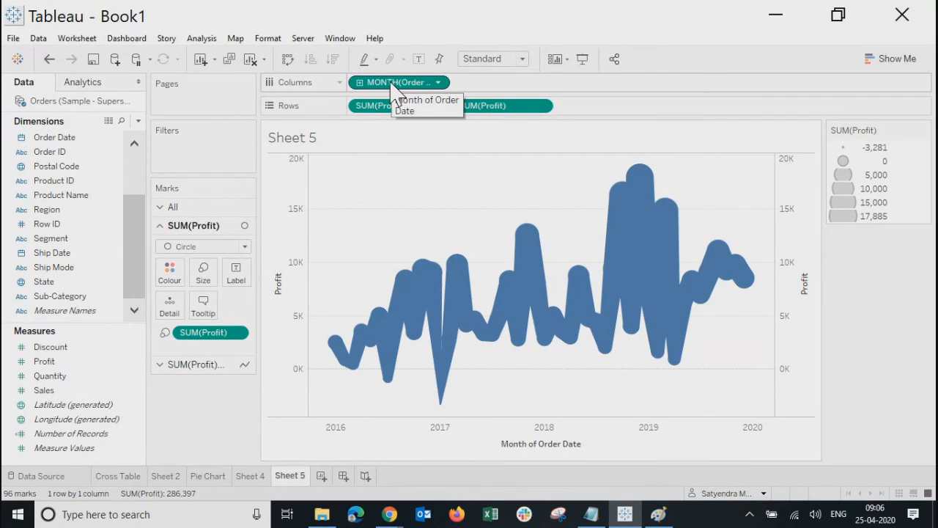
left_click_drag(394, 88, 176, 282)
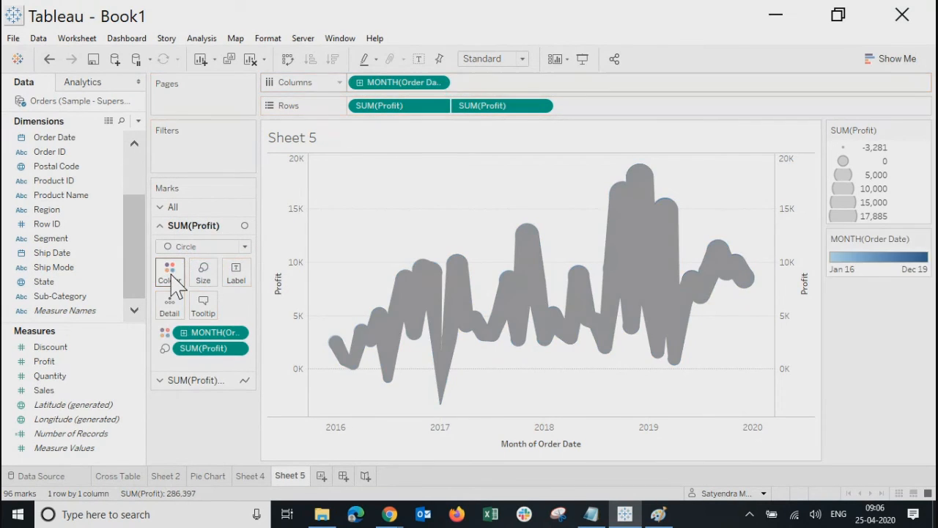
left_click(212, 274)
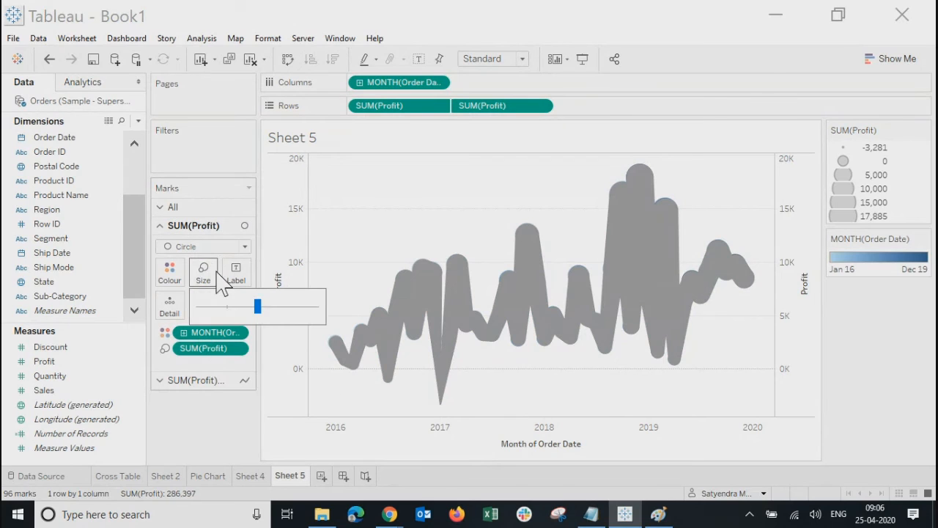
left_click_drag(258, 306, 210, 307)
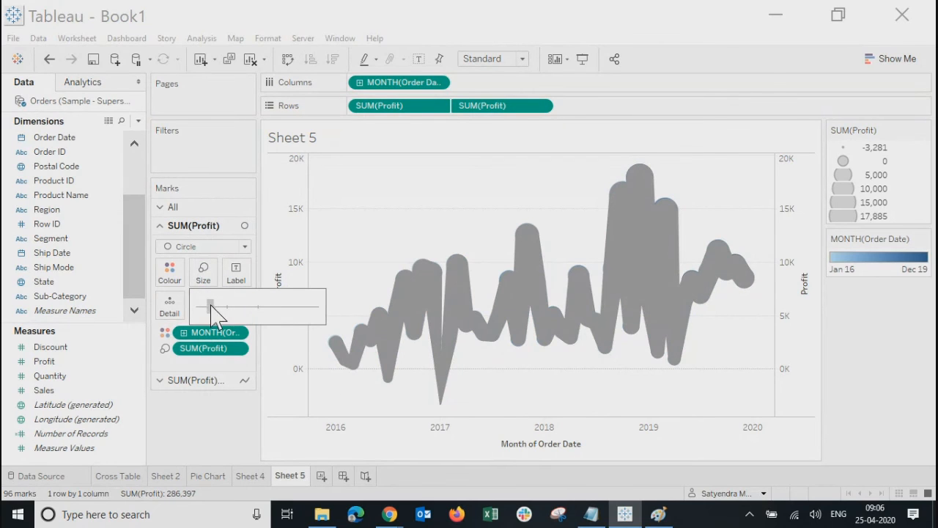
Remove Profit sizing from the second Profit measure's line marks
left_click(216, 381)
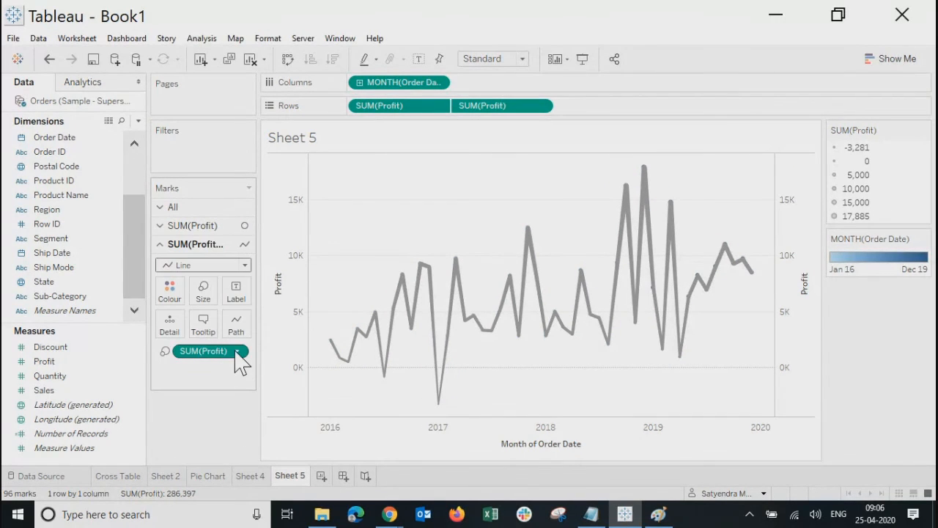
left_click(236, 352)
left_click(208, 513)
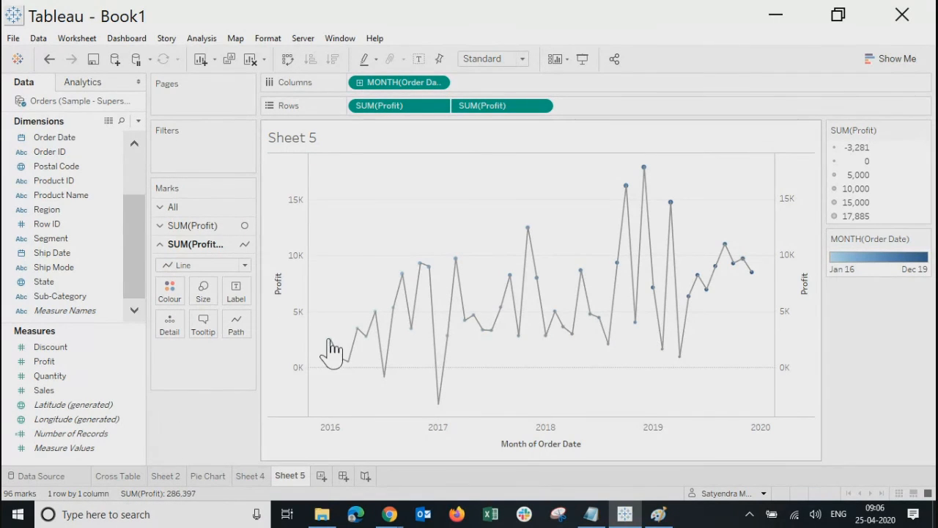
left_click(203, 292)
left_click(211, 383)
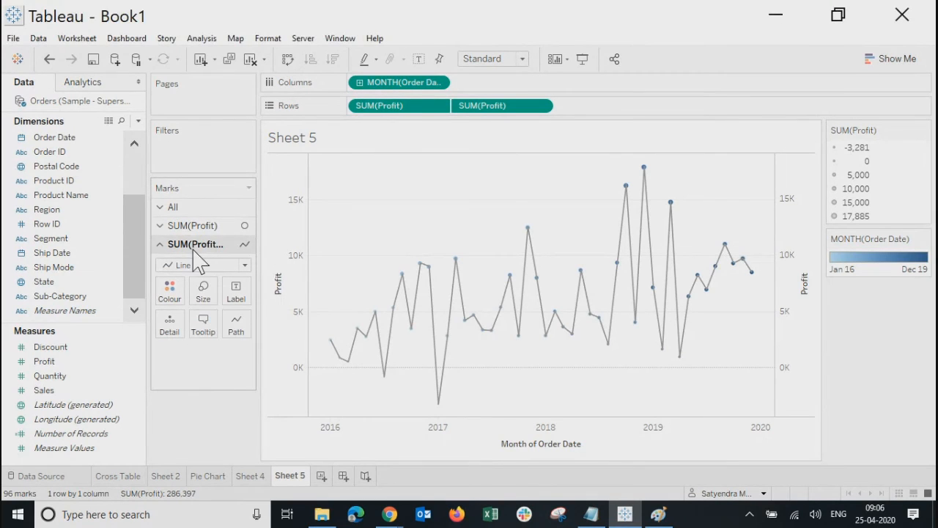
Enlarge the first Profit measure's circle marks so they stand out on the line
left_click(197, 226)
left_click(203, 273)
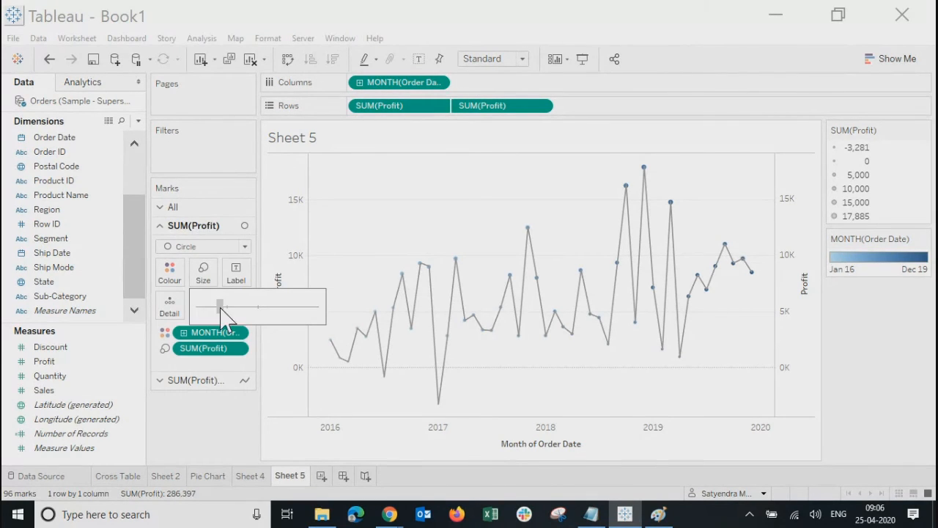
left_click_drag(237, 309, 242, 313)
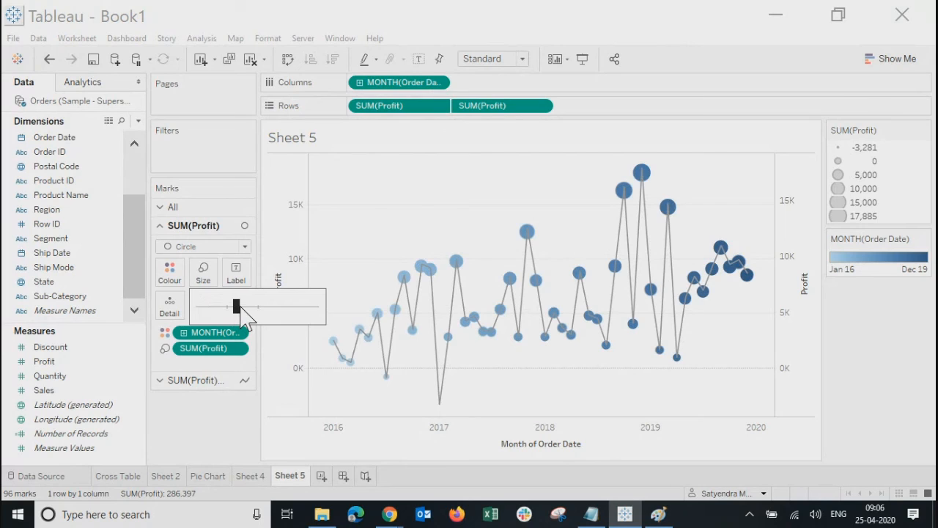
left_click(212, 437)
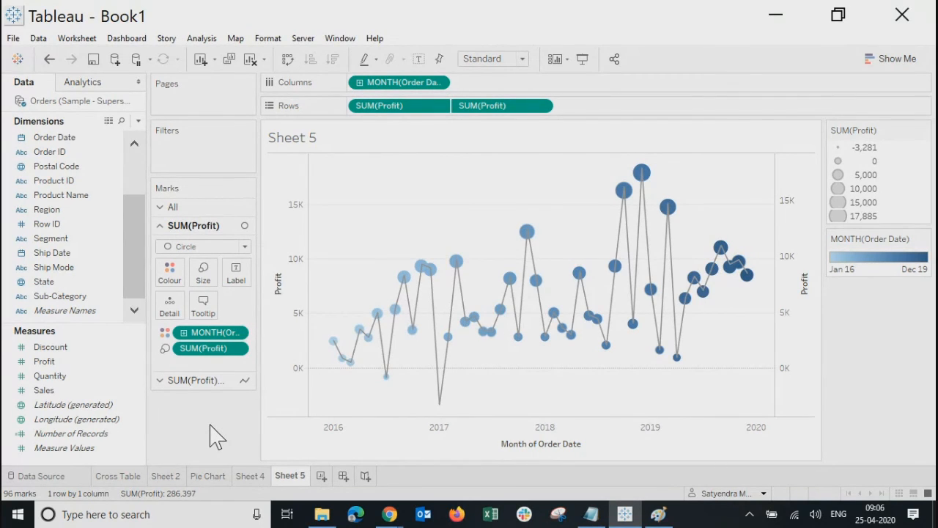
Thicken the line of the second Profit measure
left_click(190, 382)
left_click(204, 289)
left_click_drag(209, 322, 231, 326)
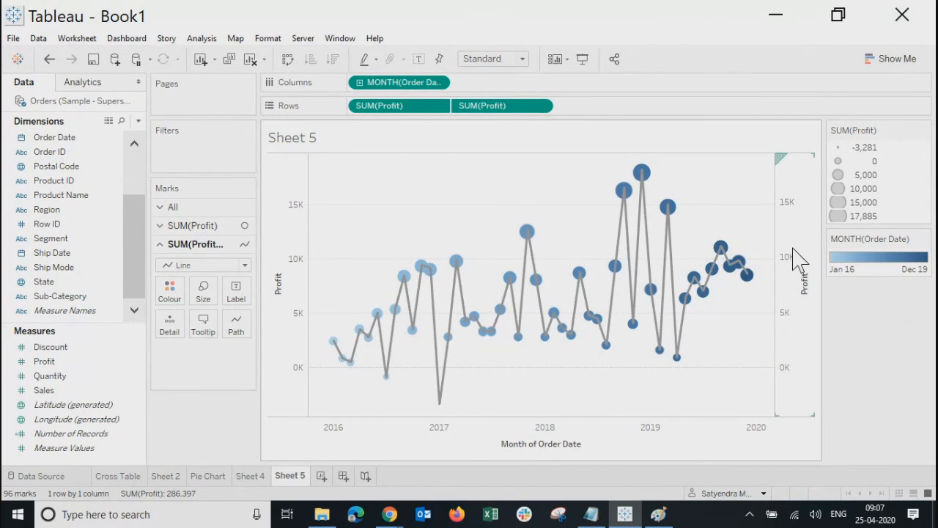
Select the two Profit axes alternately to compare the mark settings of the circles and the line
left_click(287, 284)
left_click(796, 304)
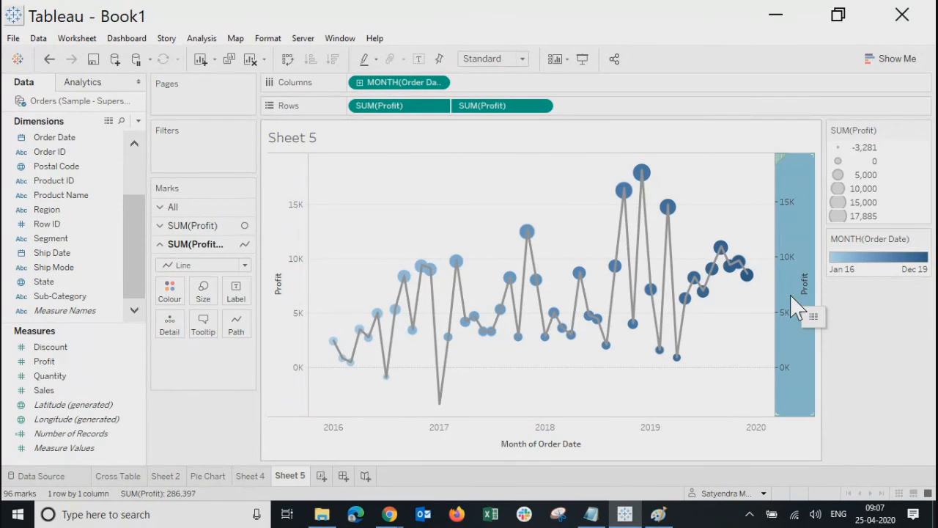
left_click(284, 285)
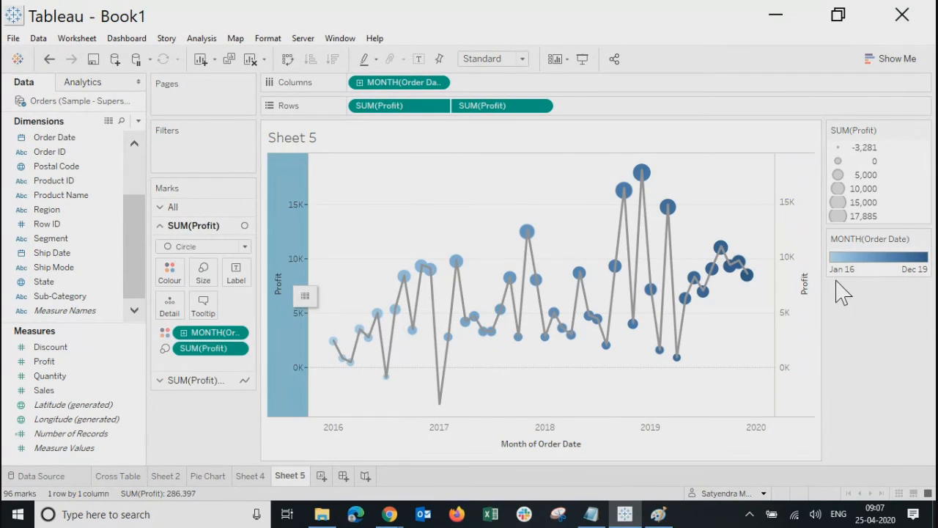
left_click(795, 272)
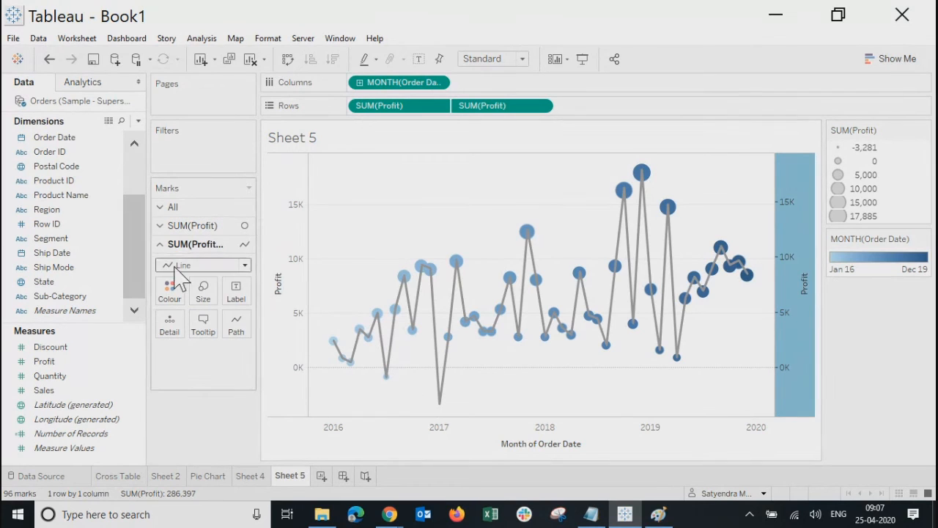
left_click(294, 249)
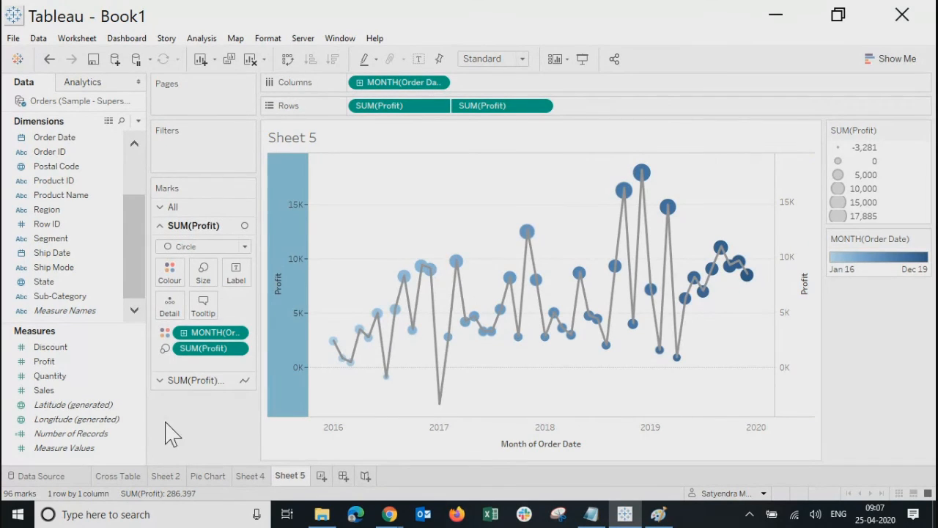
left_click(285, 315)
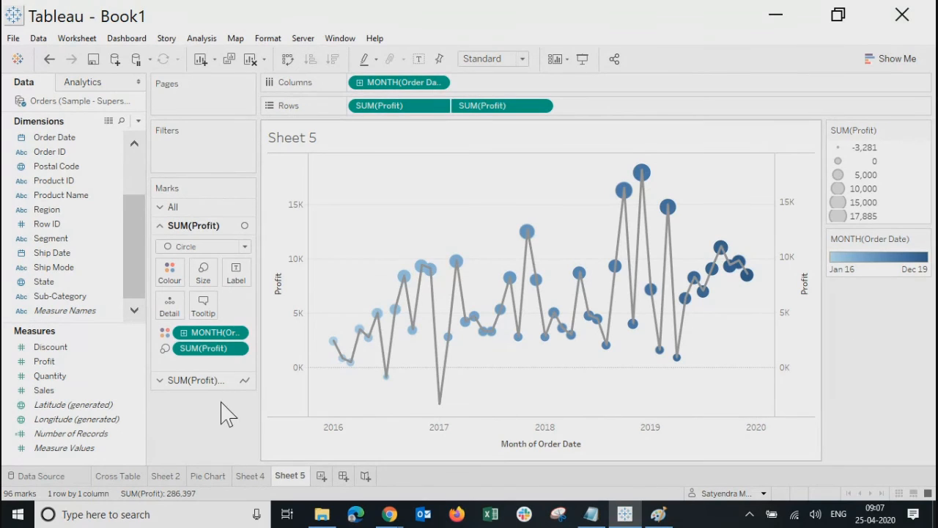
mouse_move(449, 333)
Convert the dual-axis Profit chart into a continuous area chart with Show Me
left_click(892, 60)
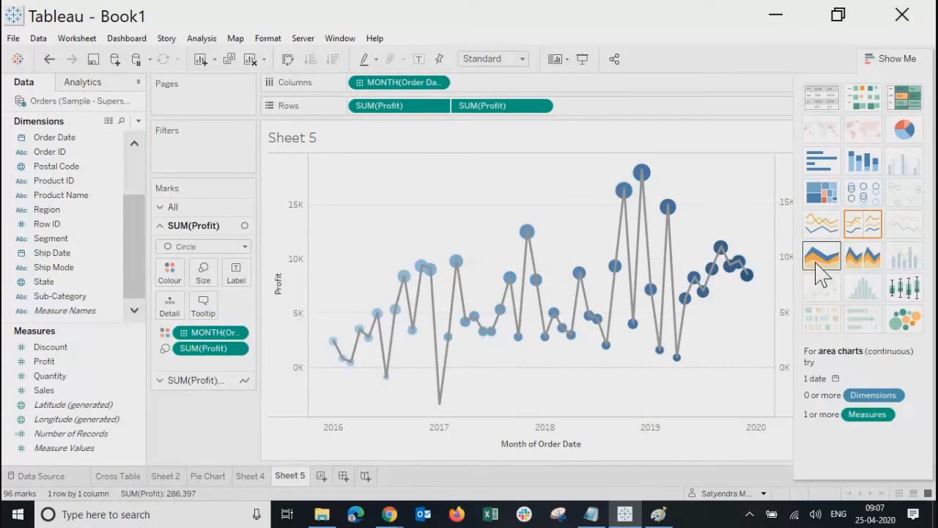
left_click(825, 263)
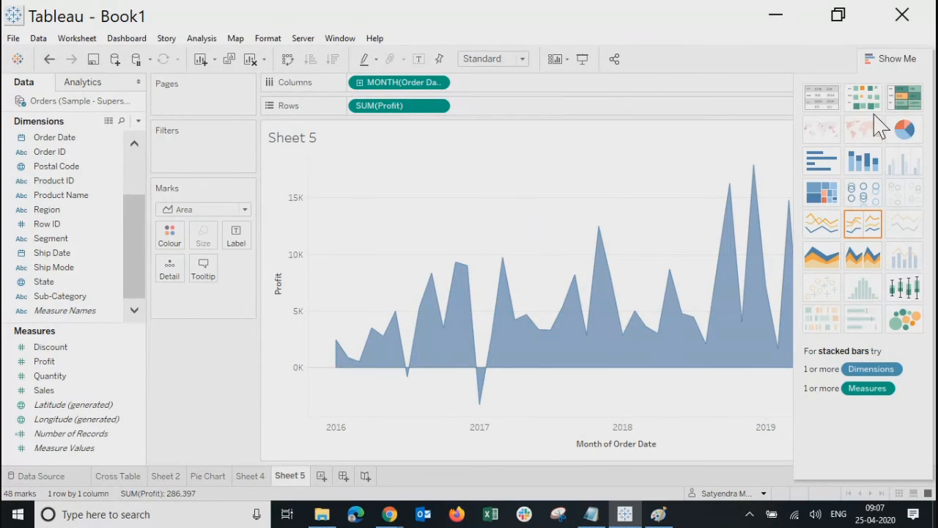
left_click(883, 62)
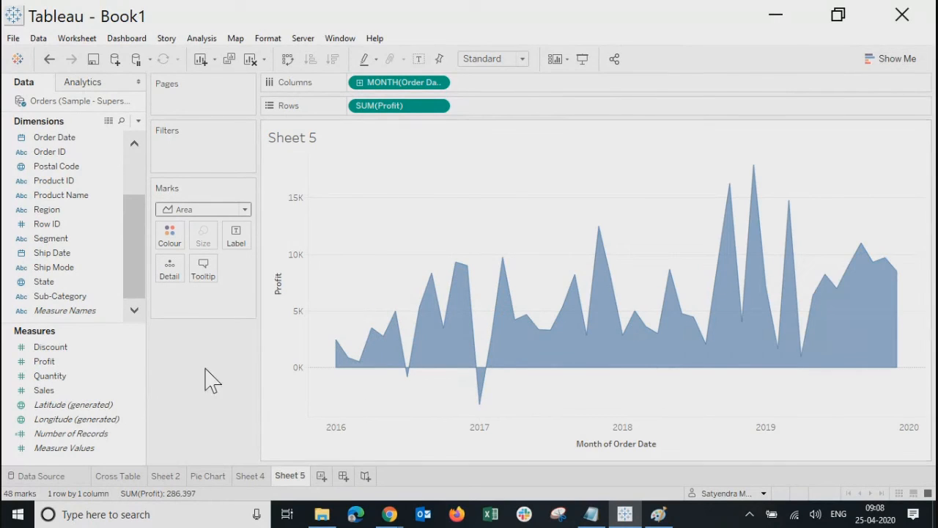
Set the monthly Profit chart's mark type to Line, and review the date-level options of Order Date
left_click(203, 211)
left_click(186, 254)
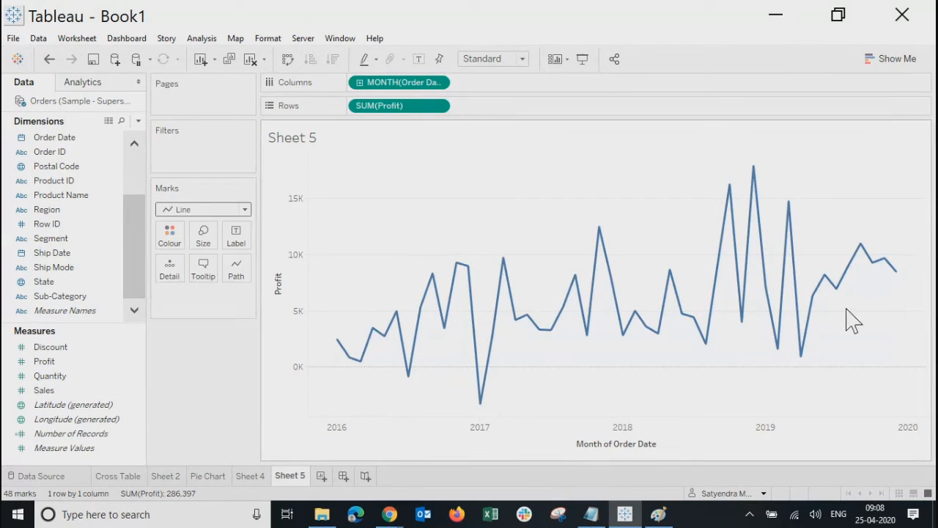
left_click(184, 209)
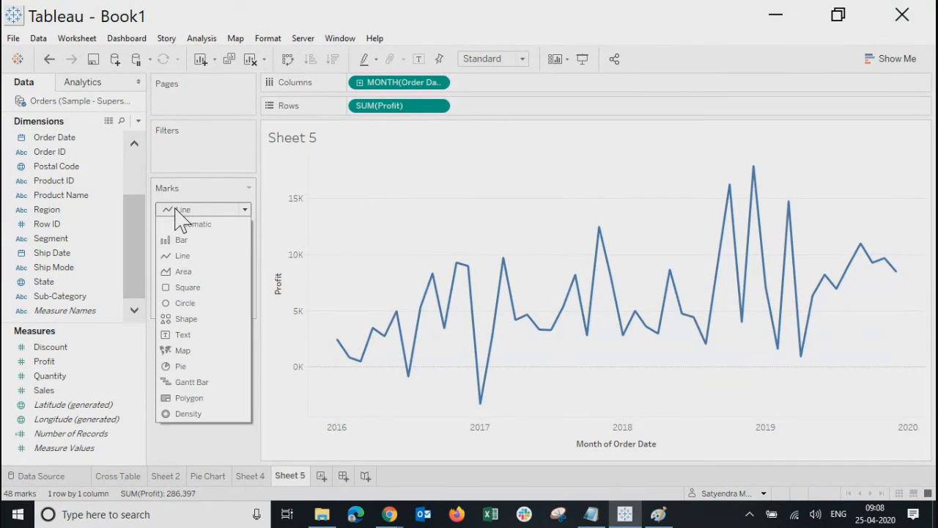
left_click(173, 261)
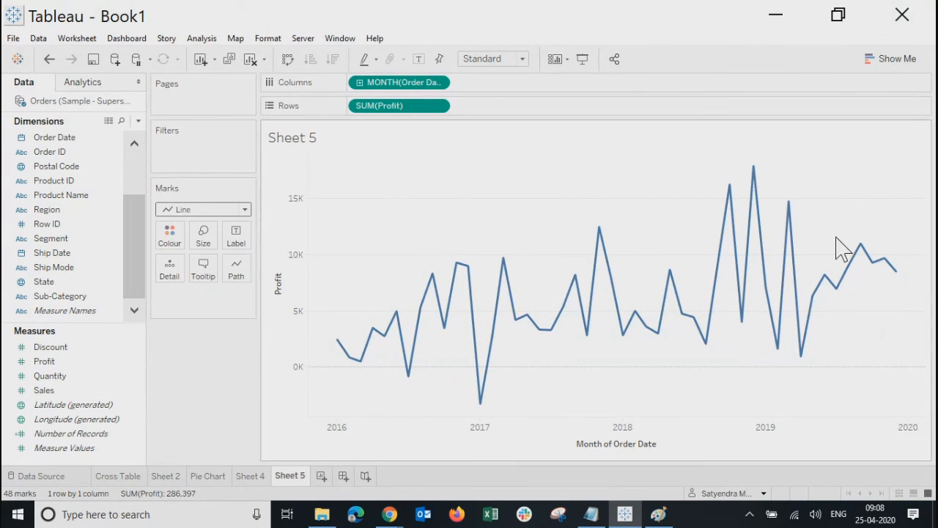
left_click(166, 213)
left_click(182, 256)
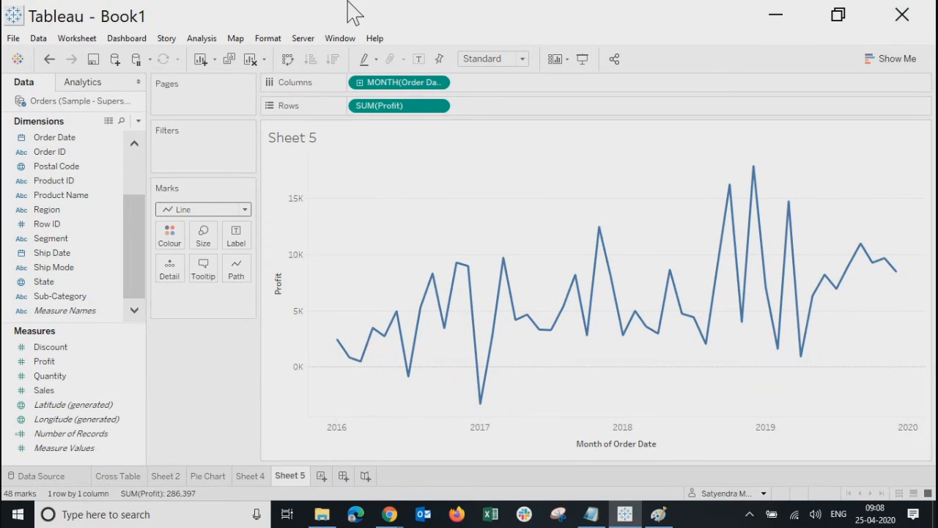
left_click(438, 84)
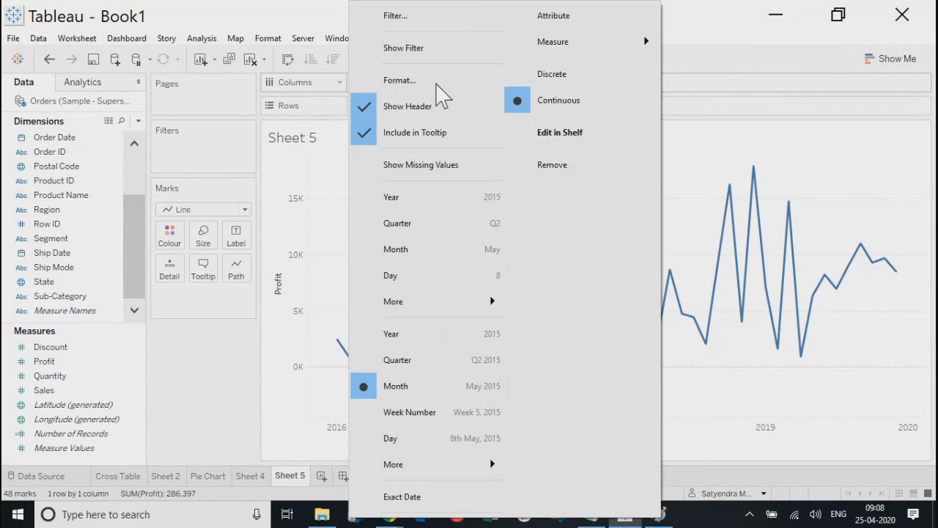
left_click(226, 407)
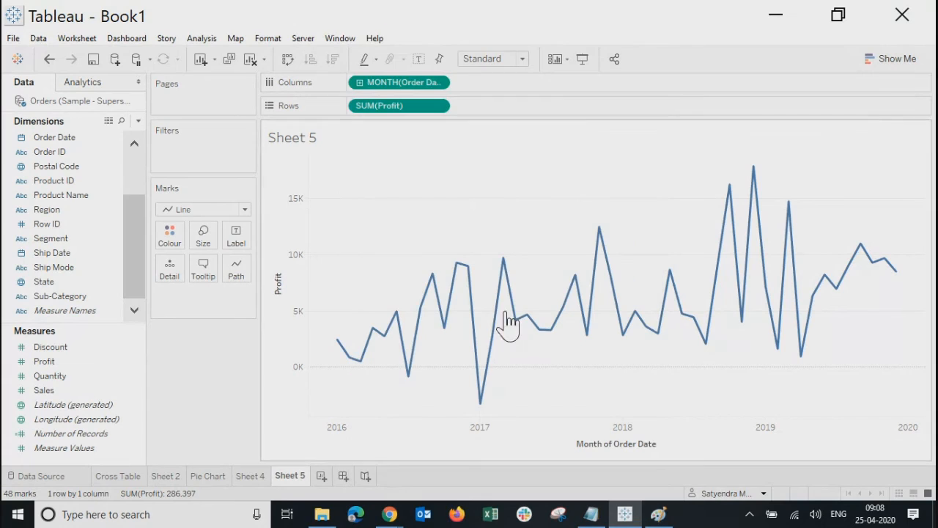
Convert the monthly Profit line chart into a discrete area chart with Show Me, and examine its year, quarter and month headers
left_click(894, 59)
left_click(863, 267)
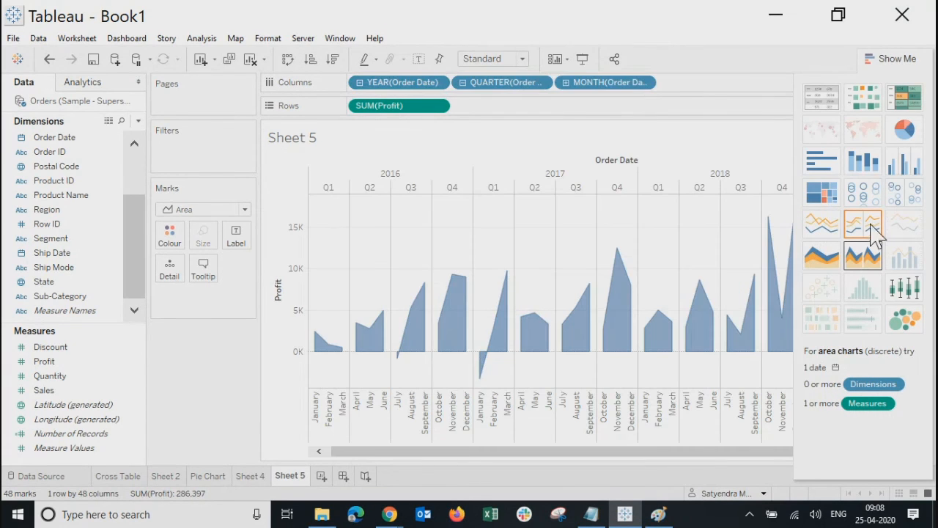
left_click(887, 59)
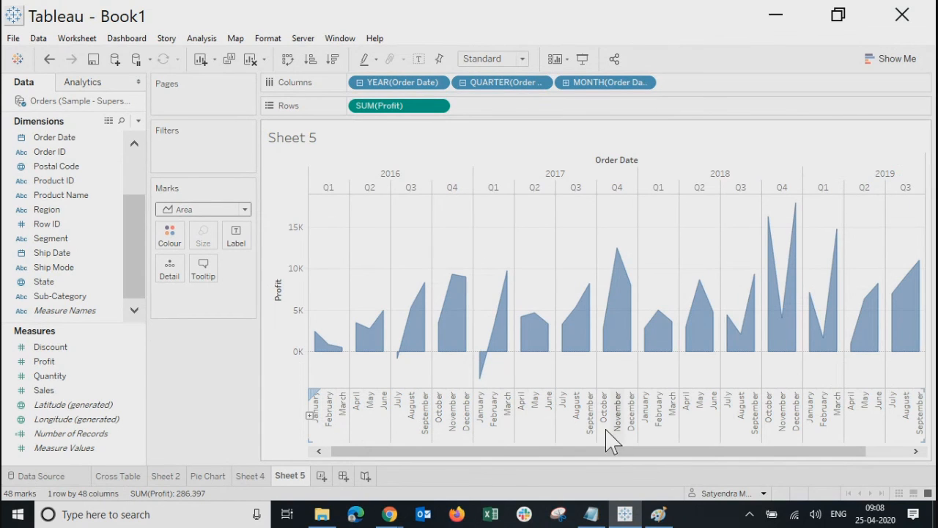
left_click_drag(649, 452, 314, 408)
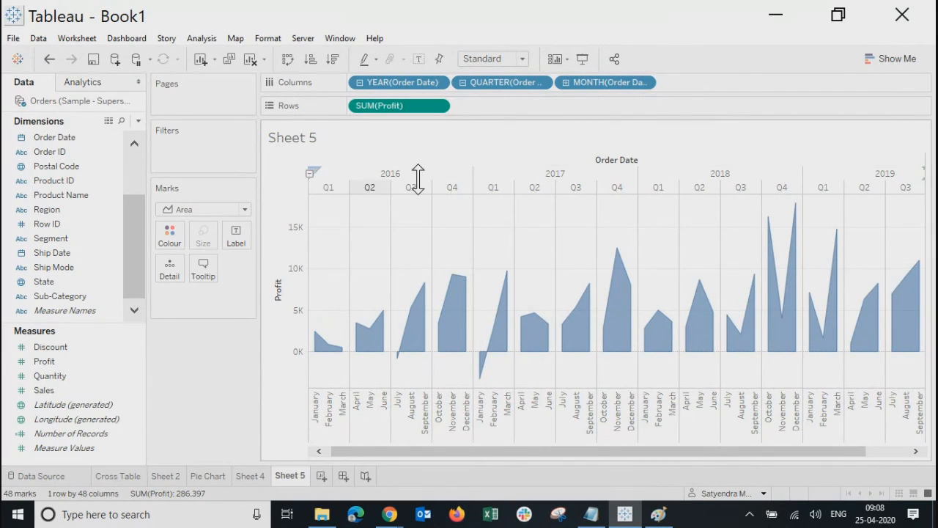
Switch the Profit chart to the continuous area type and back to the discrete one with Show Me to compare them
left_click(909, 71)
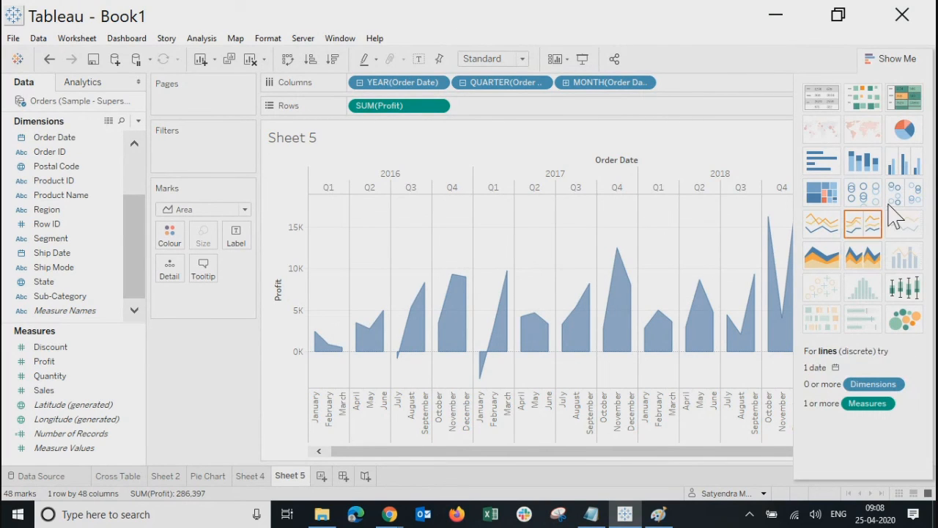
left_click(822, 256)
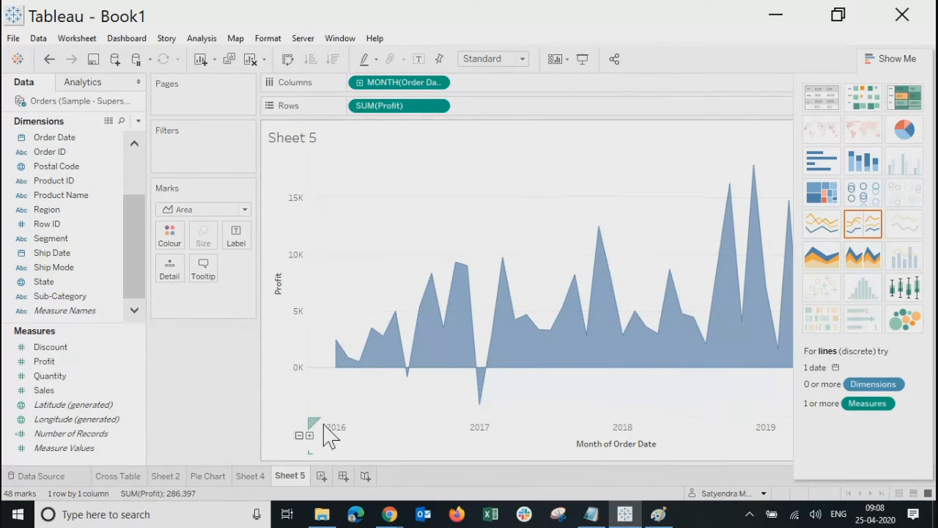
left_click(865, 257)
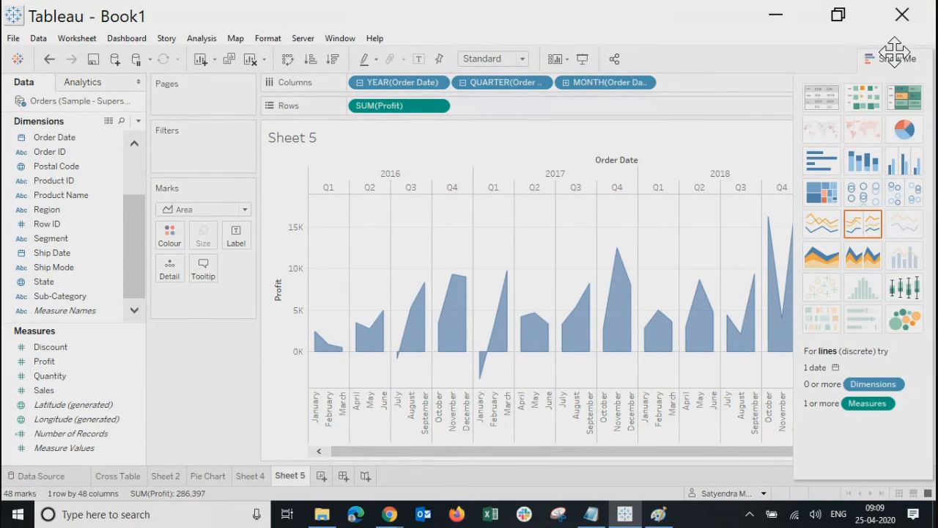
Try the discrete lines and circle views chart types on the monthly Profit data with Show Me
left_click(863, 224)
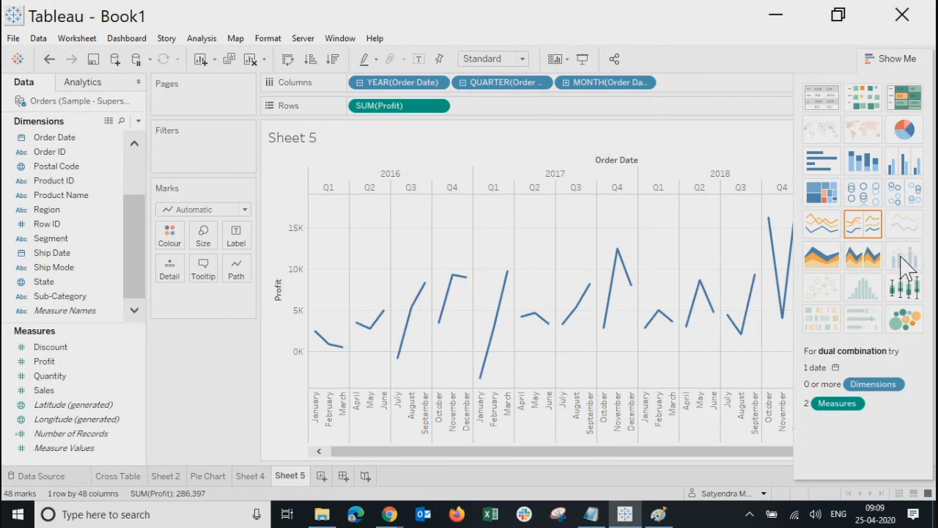
left_click(862, 197)
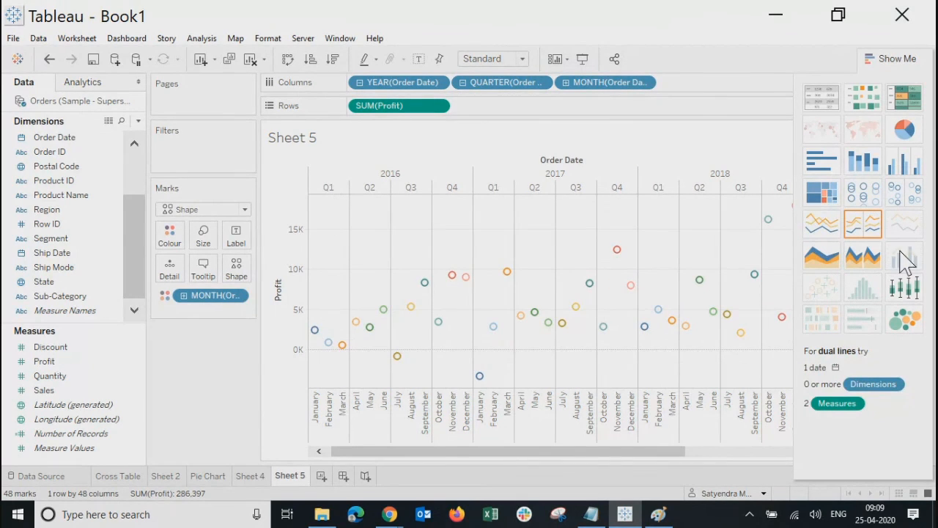
left_click(849, 195)
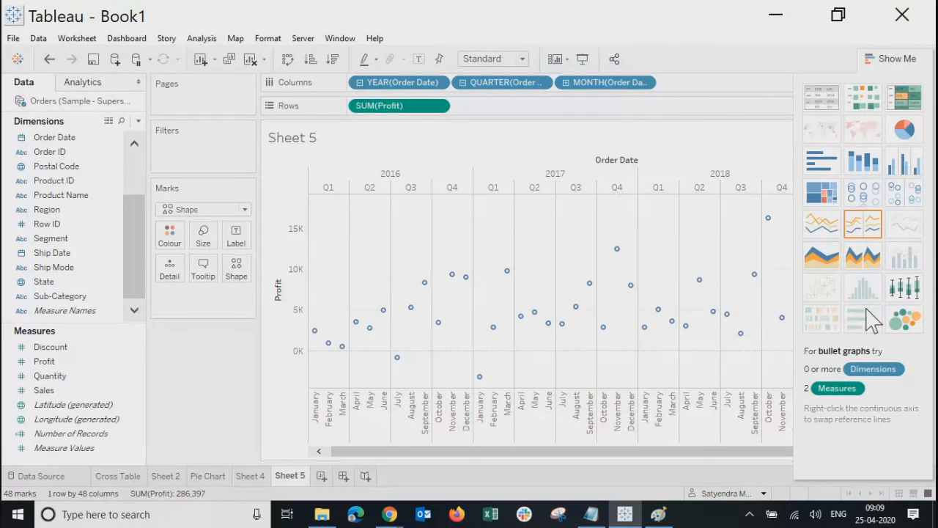
Turn the Profit chart into a continuous area chart and colour its areas by Sub-Category
left_click(865, 258)
left_click(840, 261)
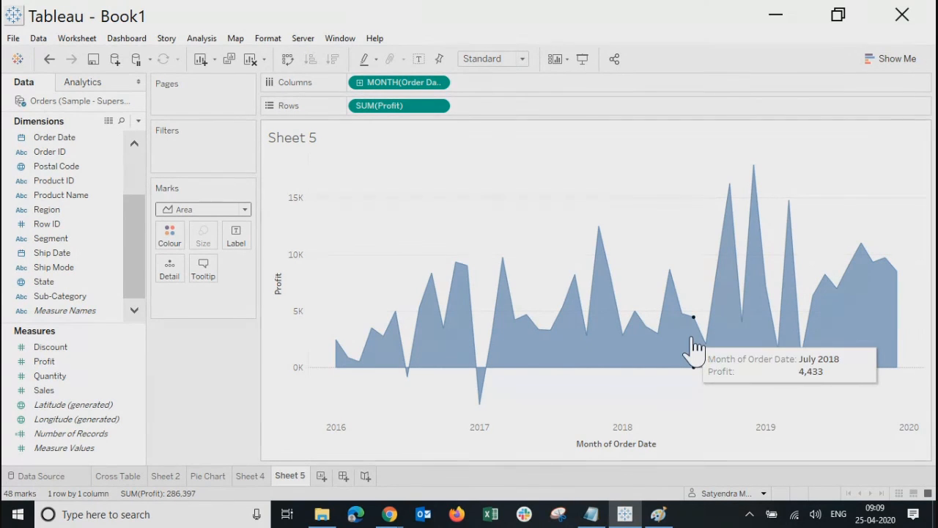
left_click_drag(60, 296, 170, 237)
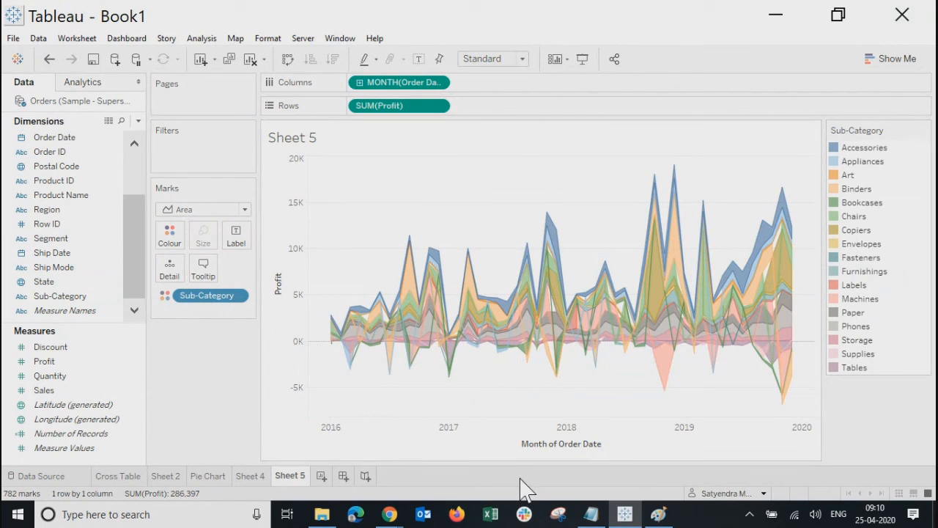
Highlight individual sub-categories from the colour legend, including Bookcases, Phones, Art, Envelopes, Machines and Chairs, to examine their areas
left_click(865, 204)
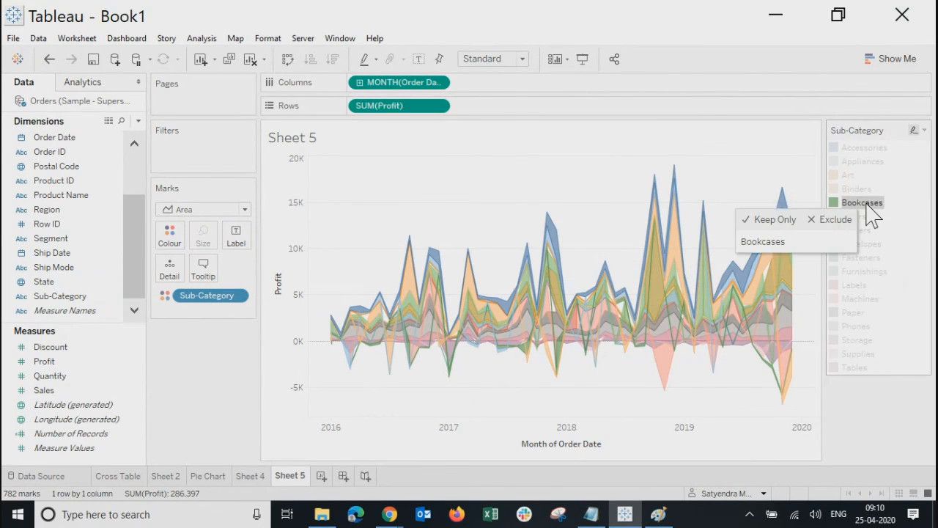
left_click(869, 259)
left_click(861, 326)
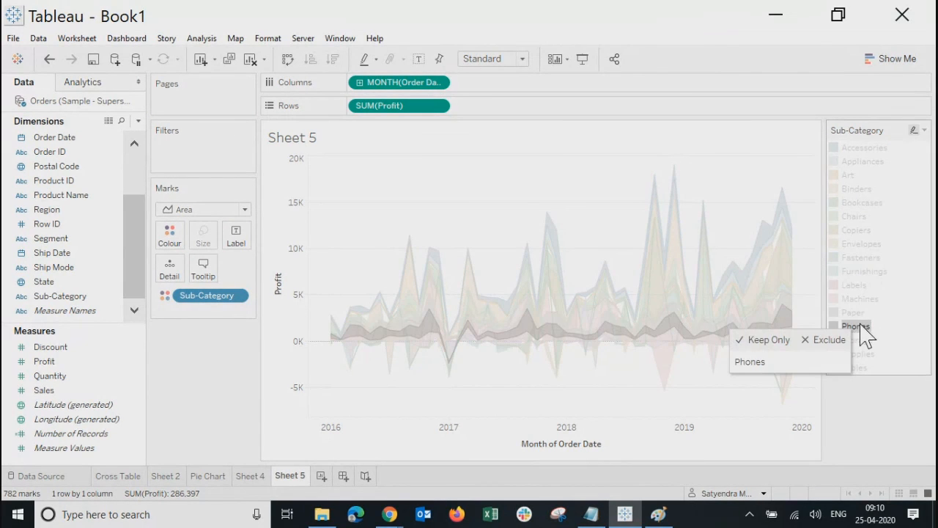
left_click(852, 176)
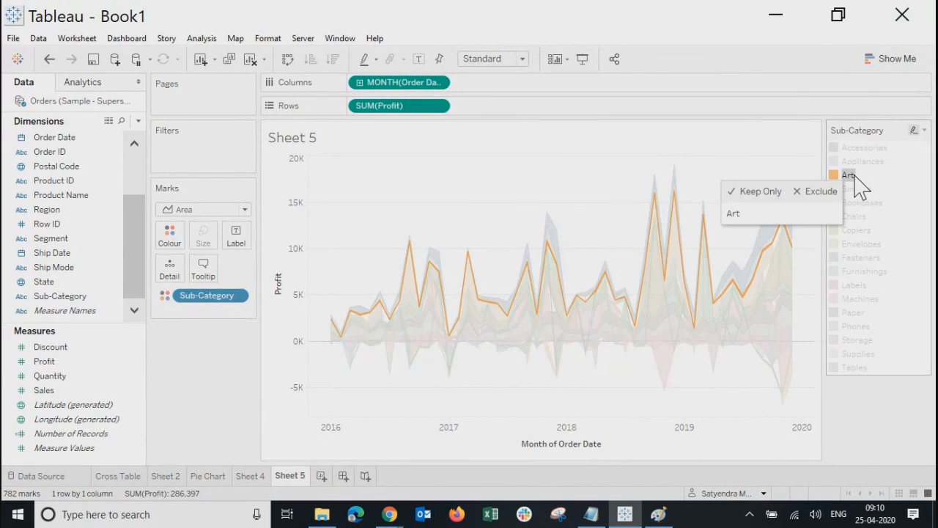
left_click(851, 244)
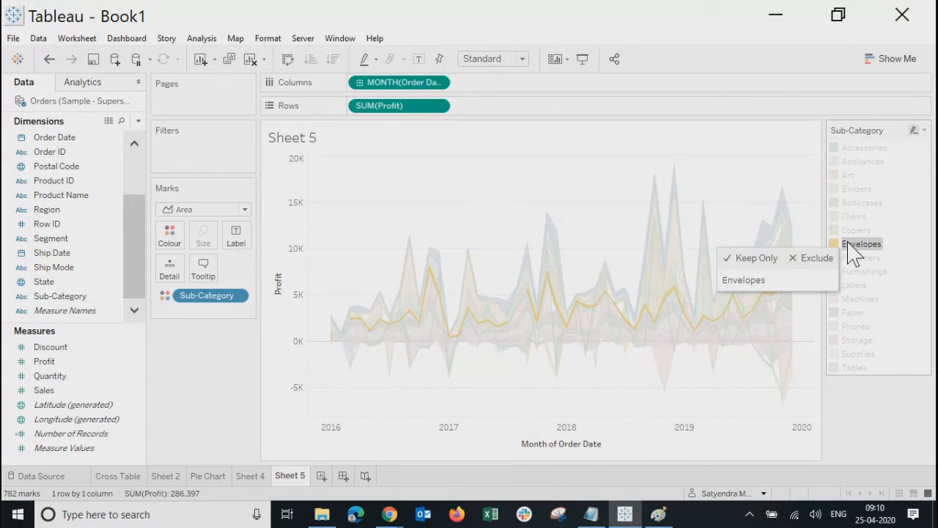
left_click(851, 299)
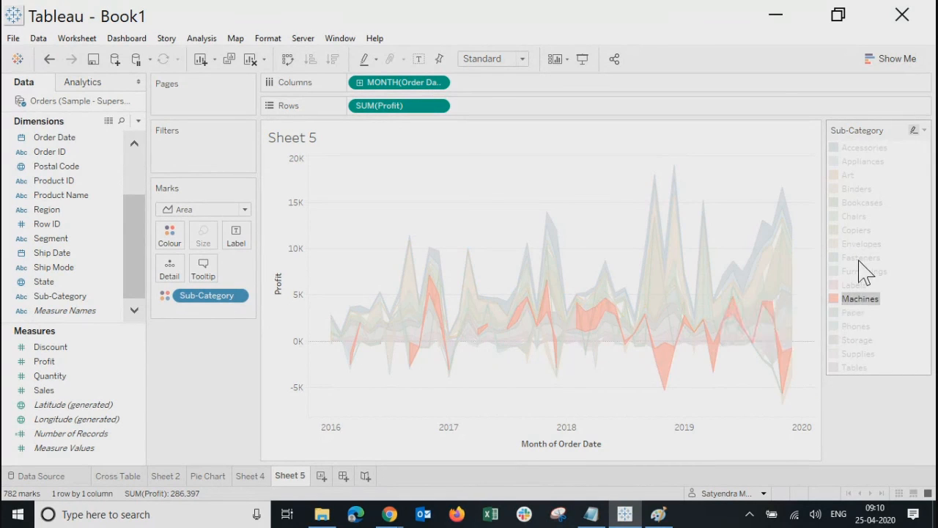
left_click(860, 259)
left_click(863, 217)
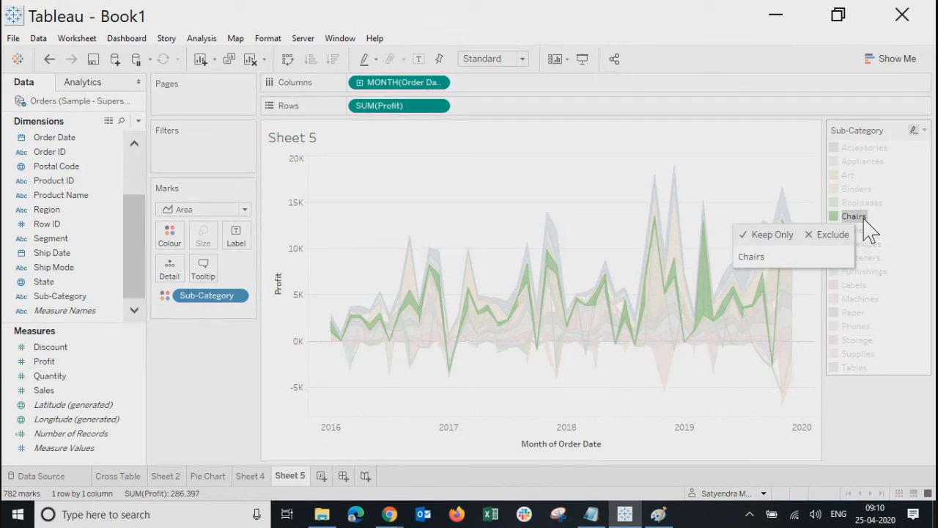
Clear the Sub-Category highlight and review the available chart types in Show Me
left_click(889, 60)
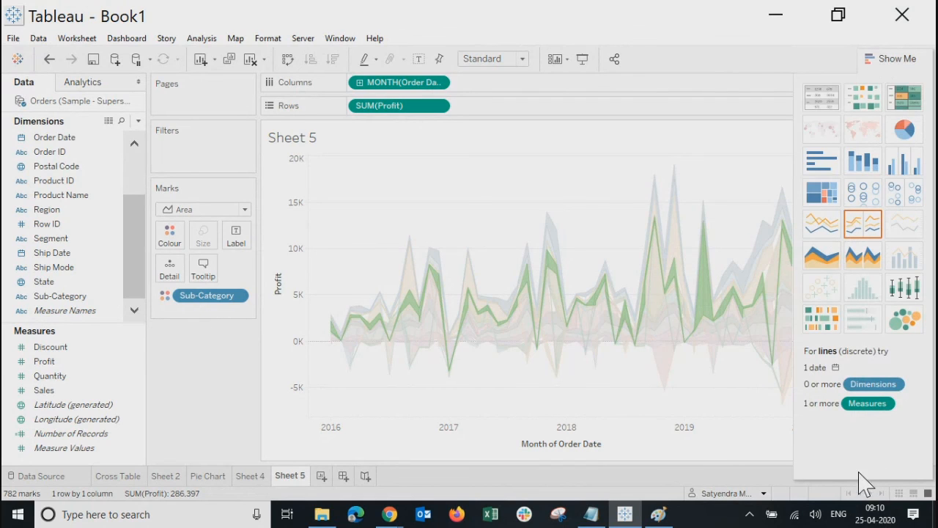
key("Escape")
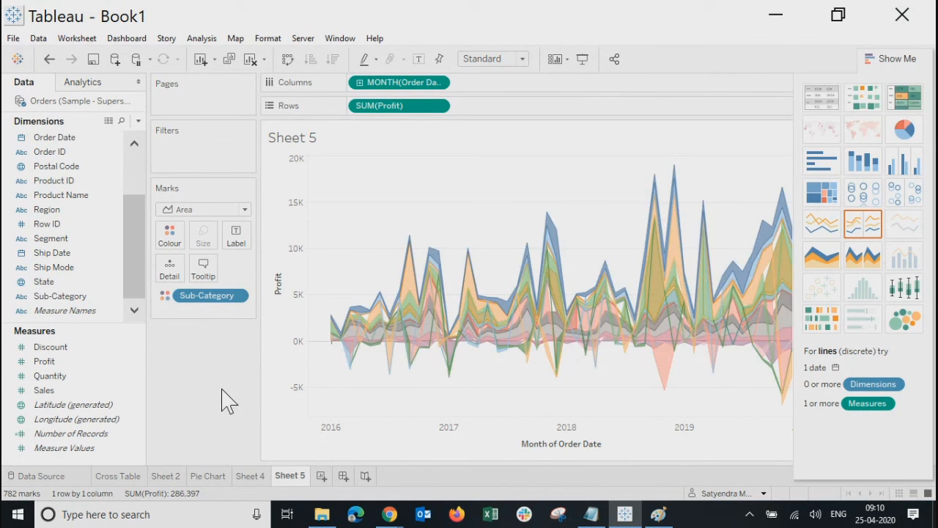
left_click(892, 59)
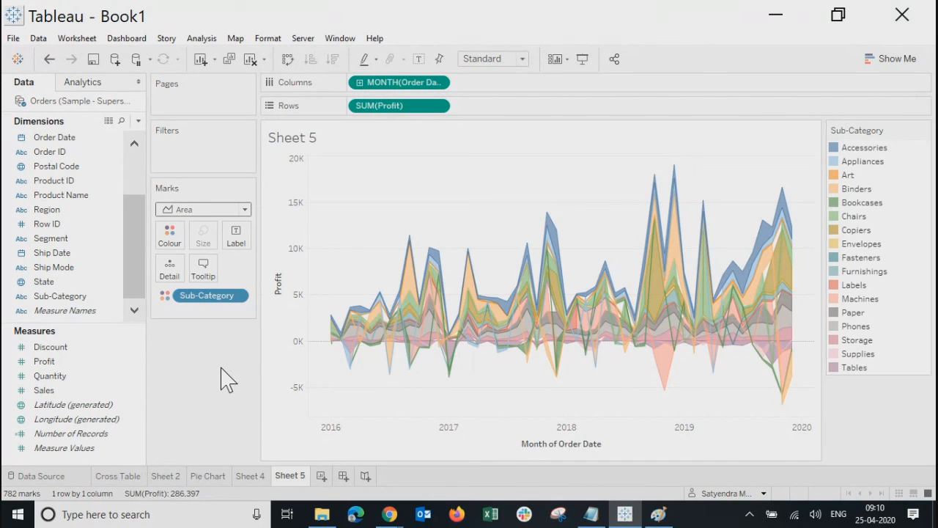
Switch to Chrome to check the online meeting page and the other open pages, and return to Tableau
left_click(390, 511)
left_click(293, 434)
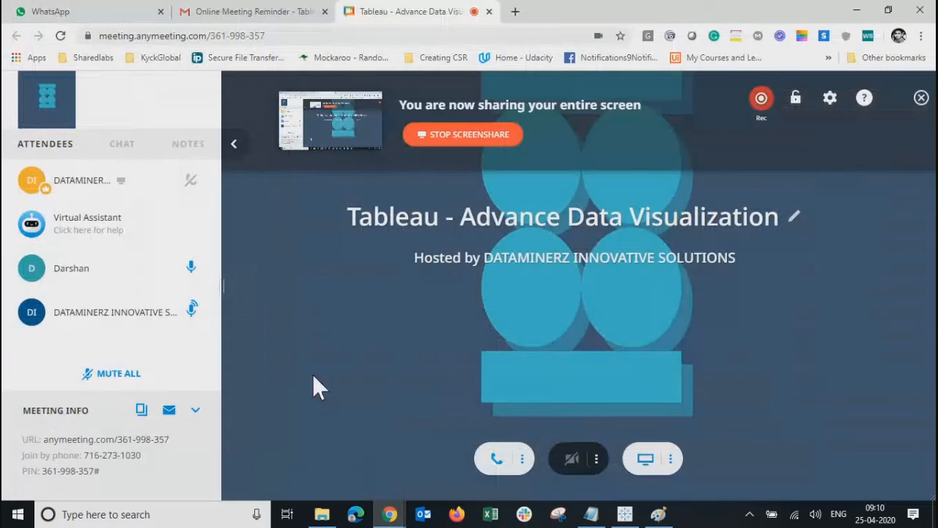
left_click(219, 14)
left_click(107, 17)
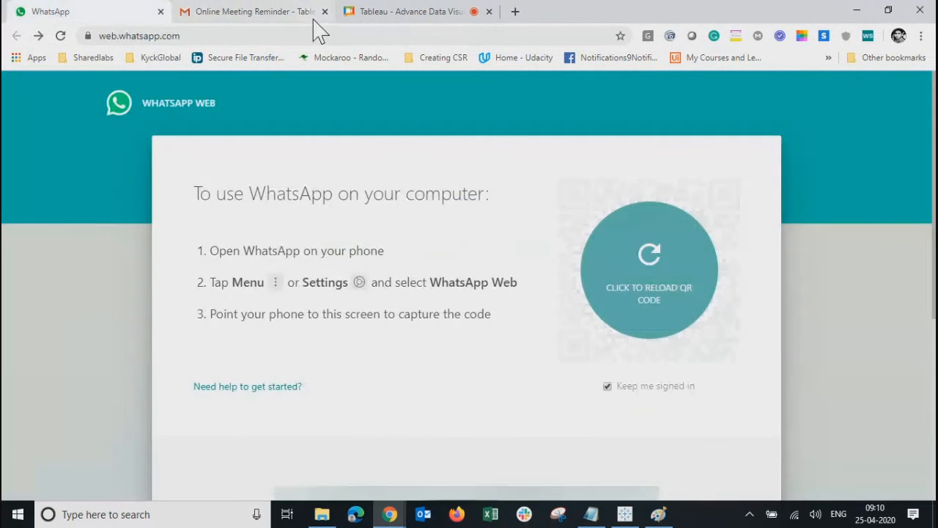
left_click(376, 14)
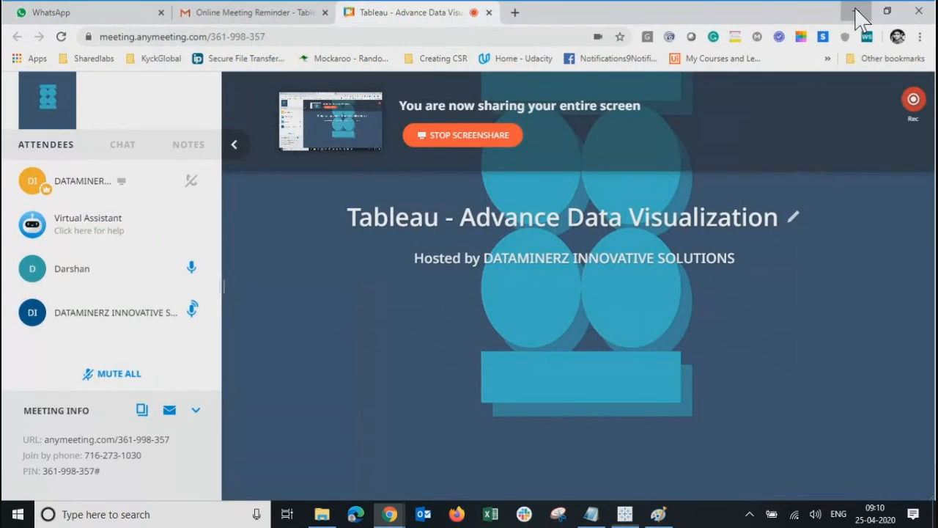
left_click(856, 11)
Switch to Paint to examine the Chart Suggestions diagram for choosing a chart type, and return to Tableau
left_click(659, 515)
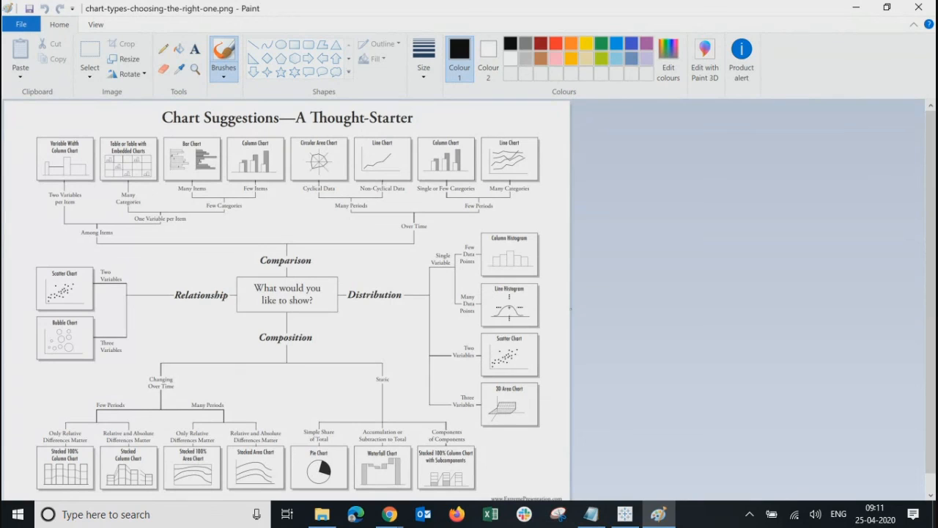
left_click(862, 13)
left_click(849, 12)
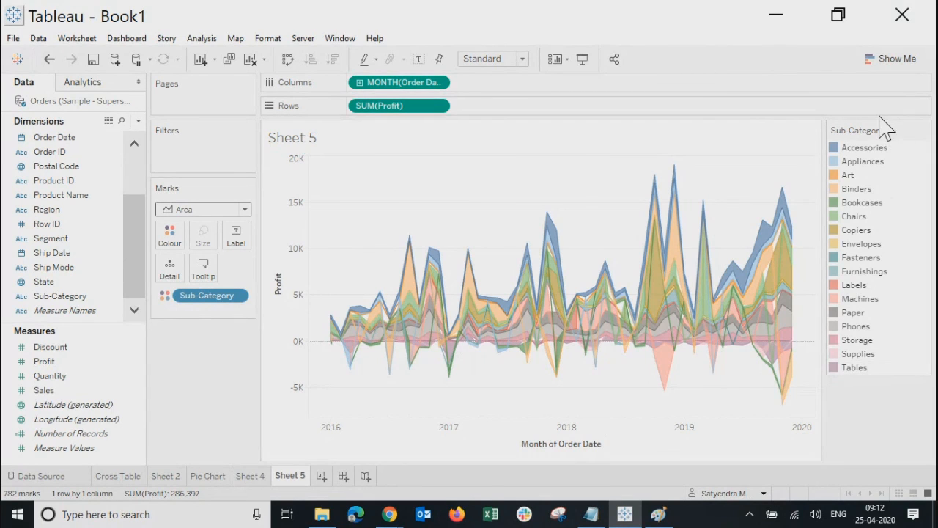
Review the Show Me chart types and requirements again beside the Sub-Category area chart
left_click(890, 64)
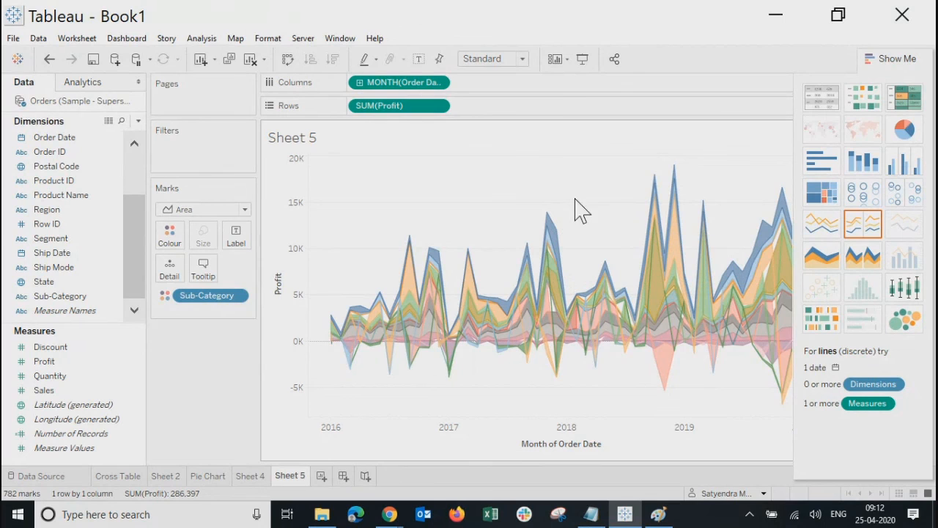
left_click(889, 57)
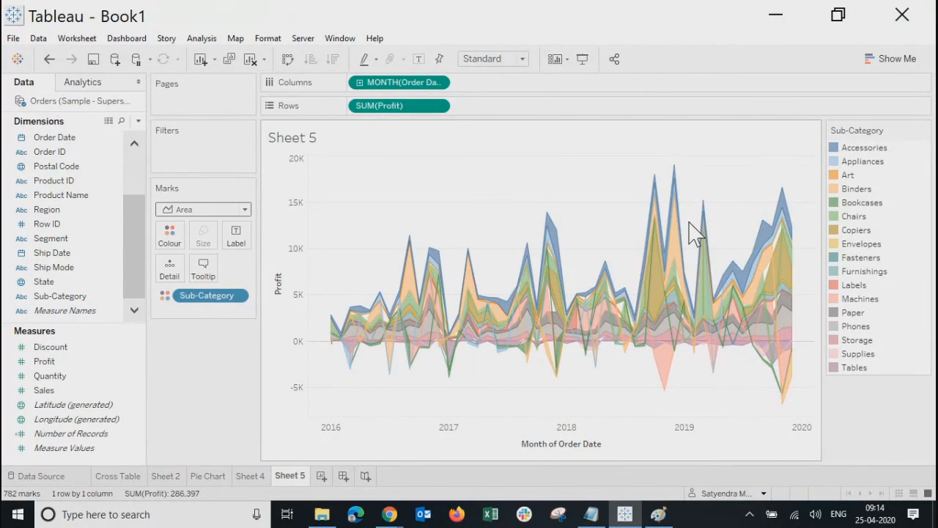
left_click(690, 222)
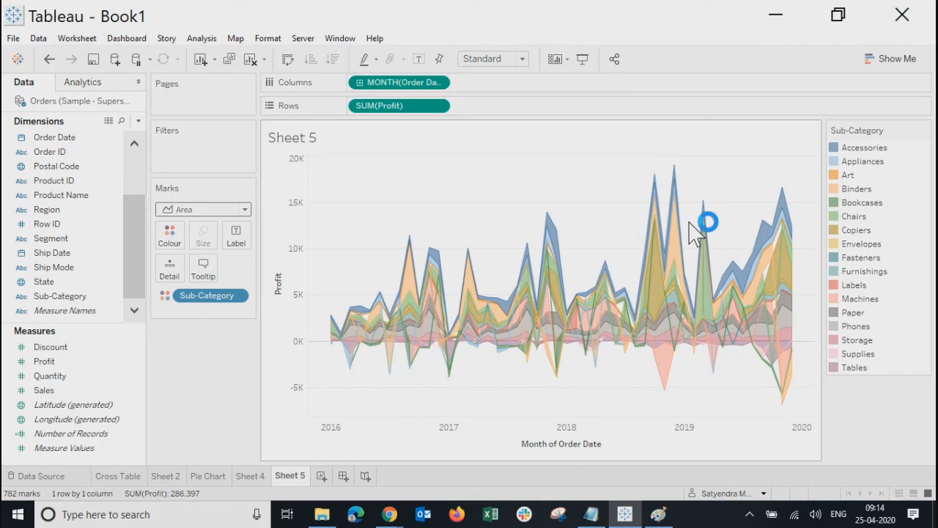